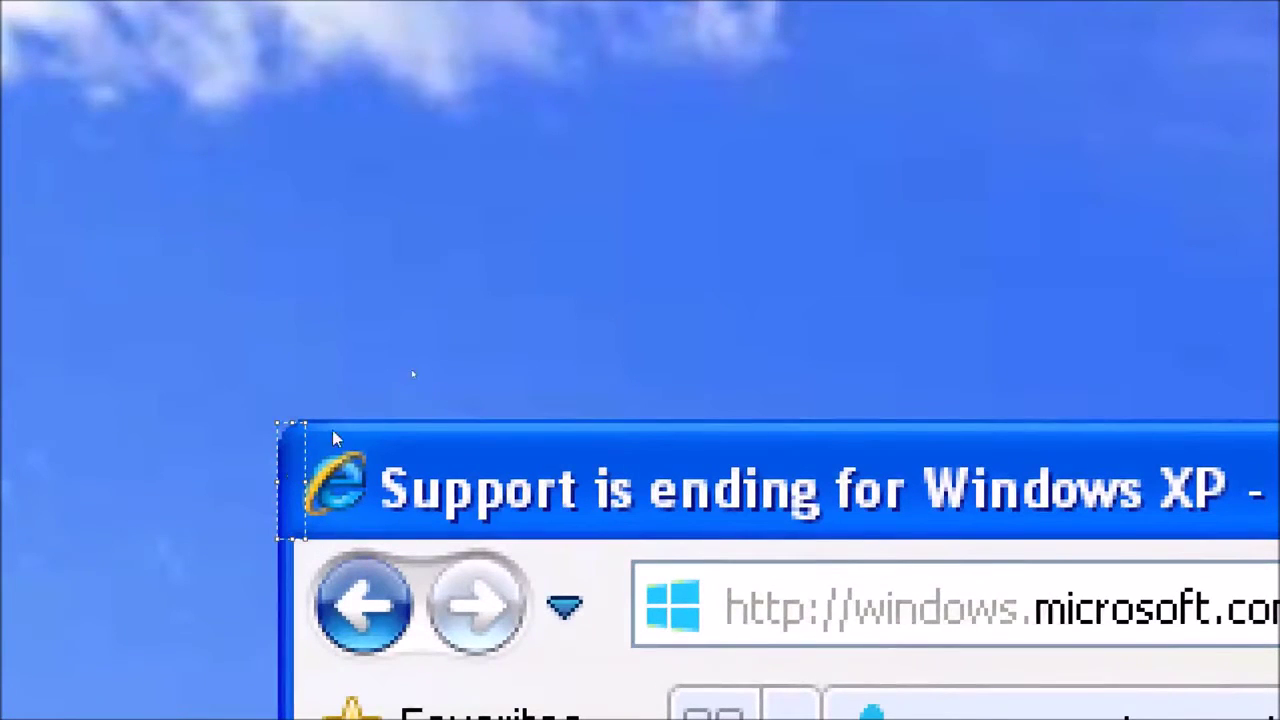
Select the narrow left end of the XP window's title bar in the screenshot, beside the Internet Explorer logo, and copy it
left_click_drag(281, 502, 277, 536)
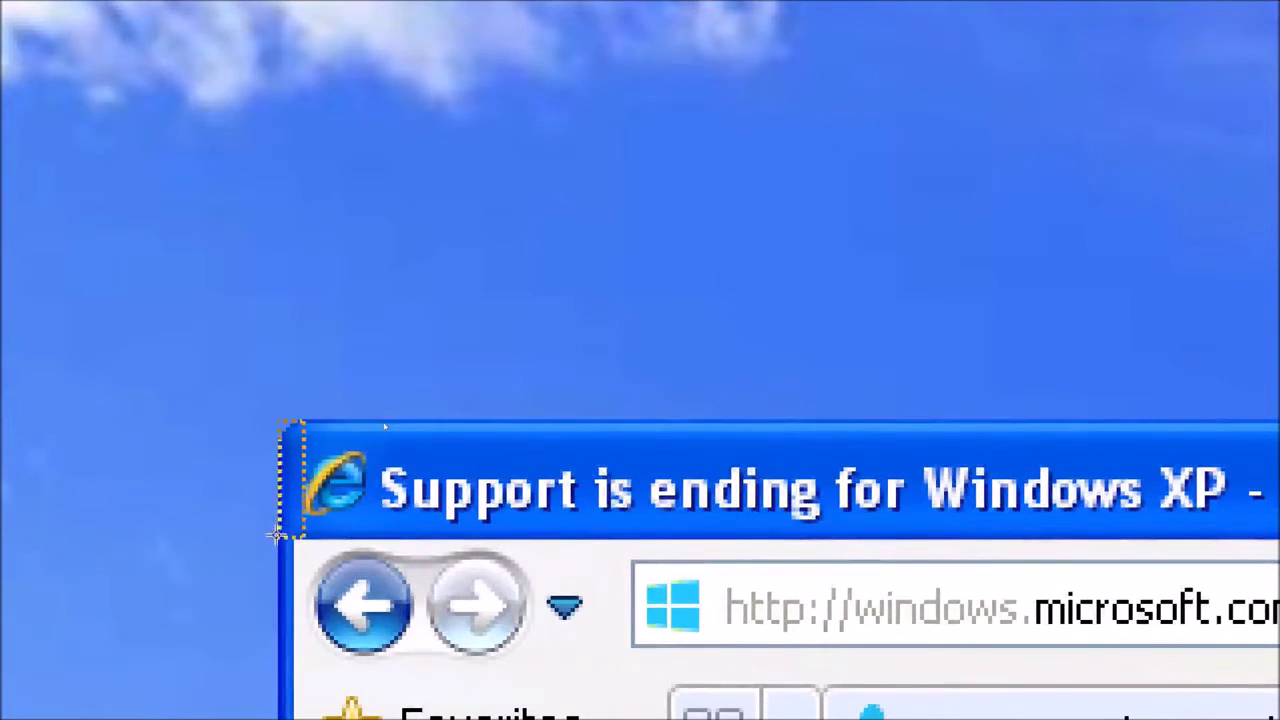
right_click(290, 453)
left_click(344, 491)
Open a second Paint window and paste the copied title bar end into its blank image
left_click(26, 40)
key("super")
left_click(21, 702)
left_click(63, 609)
left_click(110, 478)
left_click(95, 401)
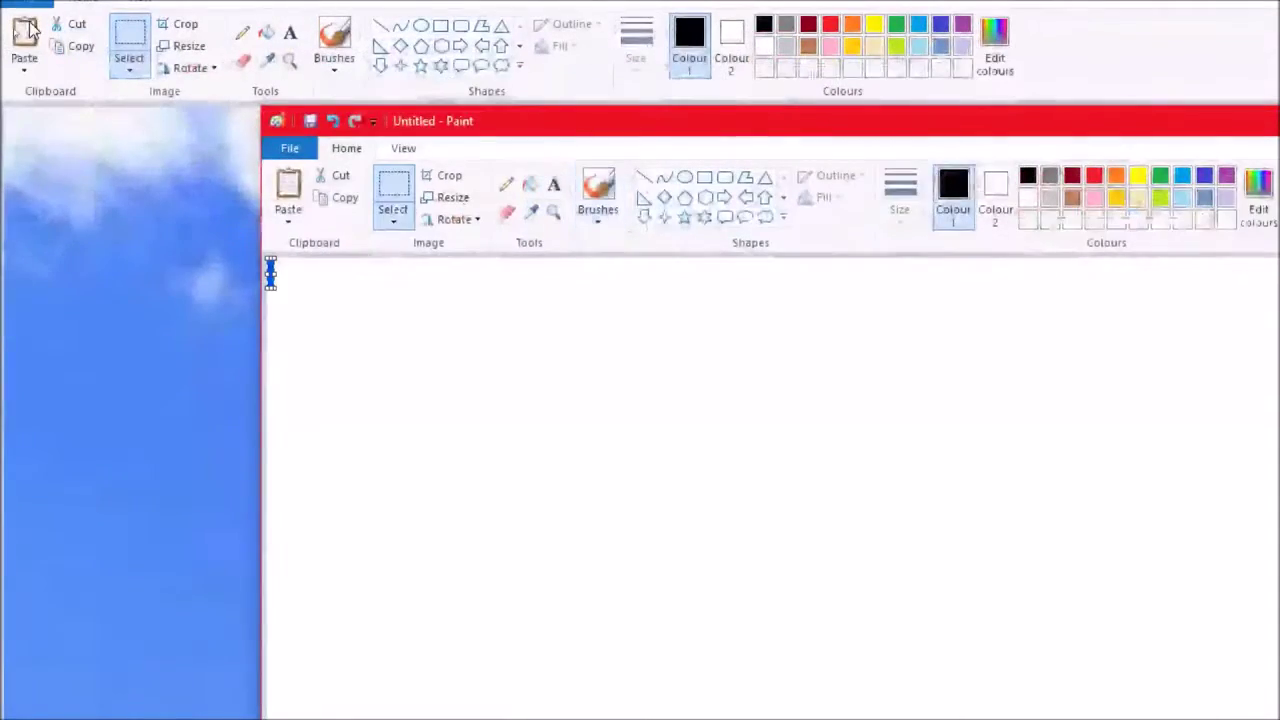
key("ctrl+v")
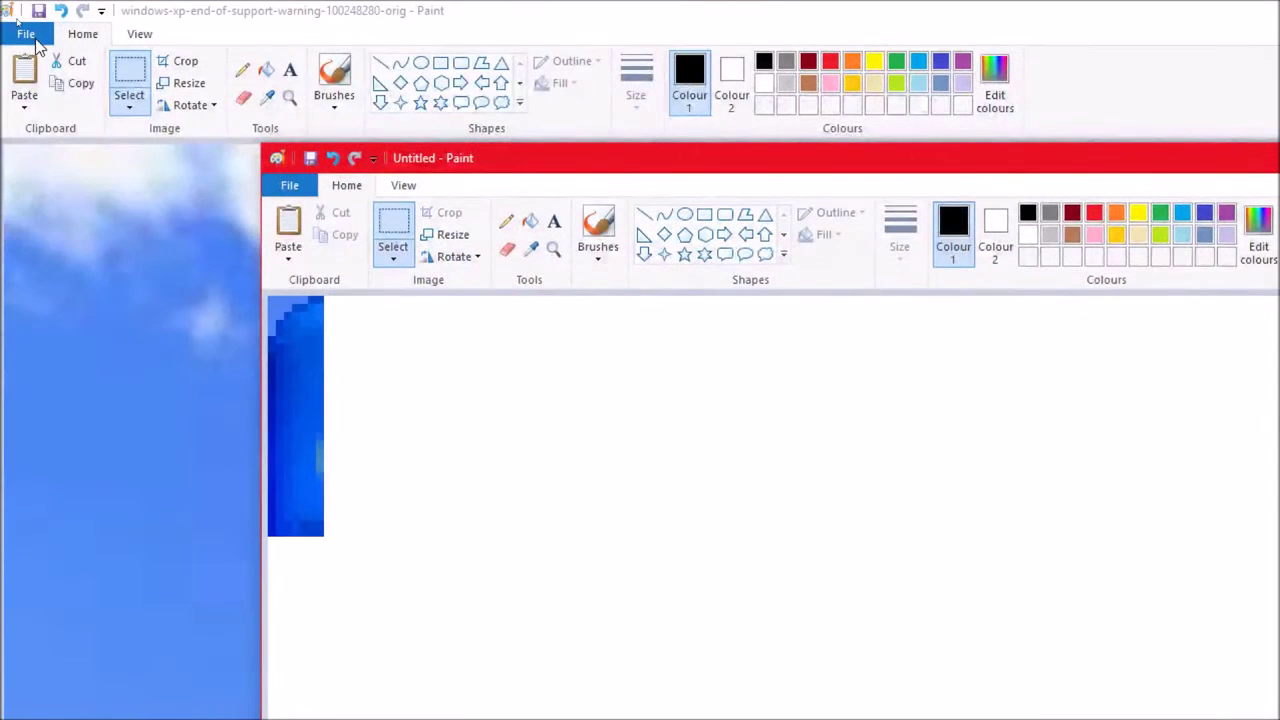
Set the new image's canvas size to 7 pixels wide and 30 pixels high
right_click(286, 183)
left_click(275, 184)
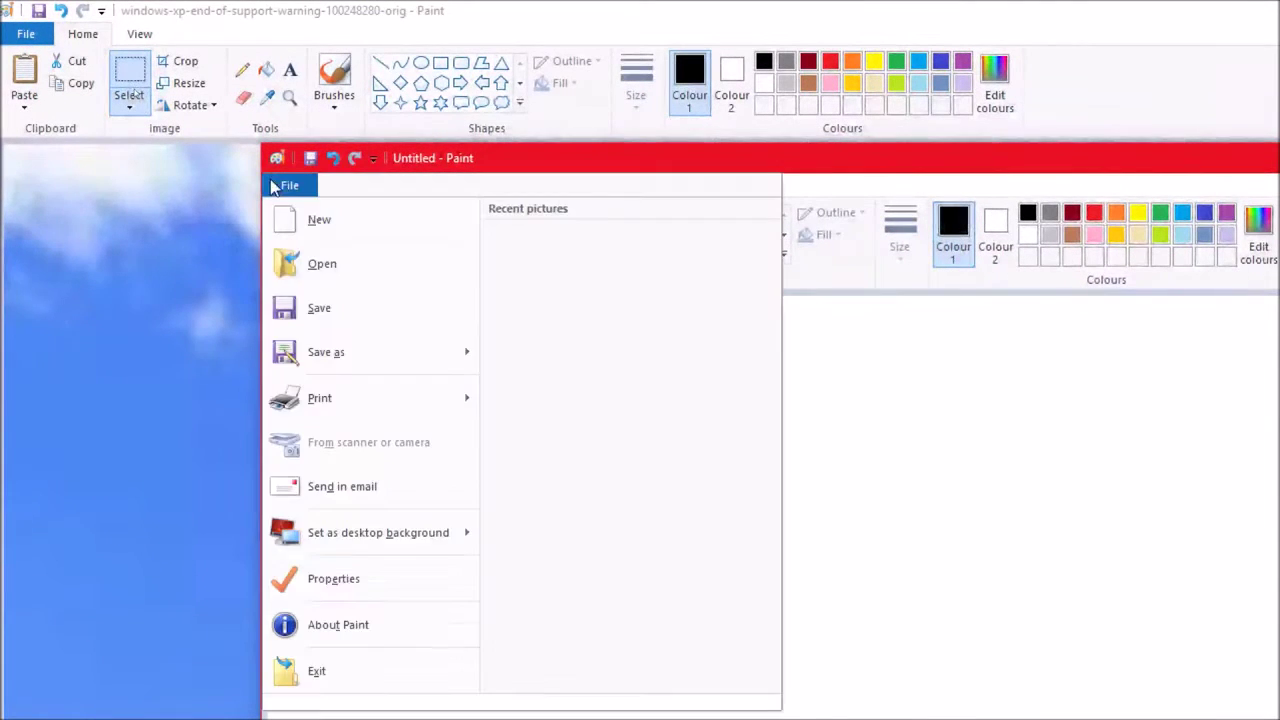
left_click(285, 535)
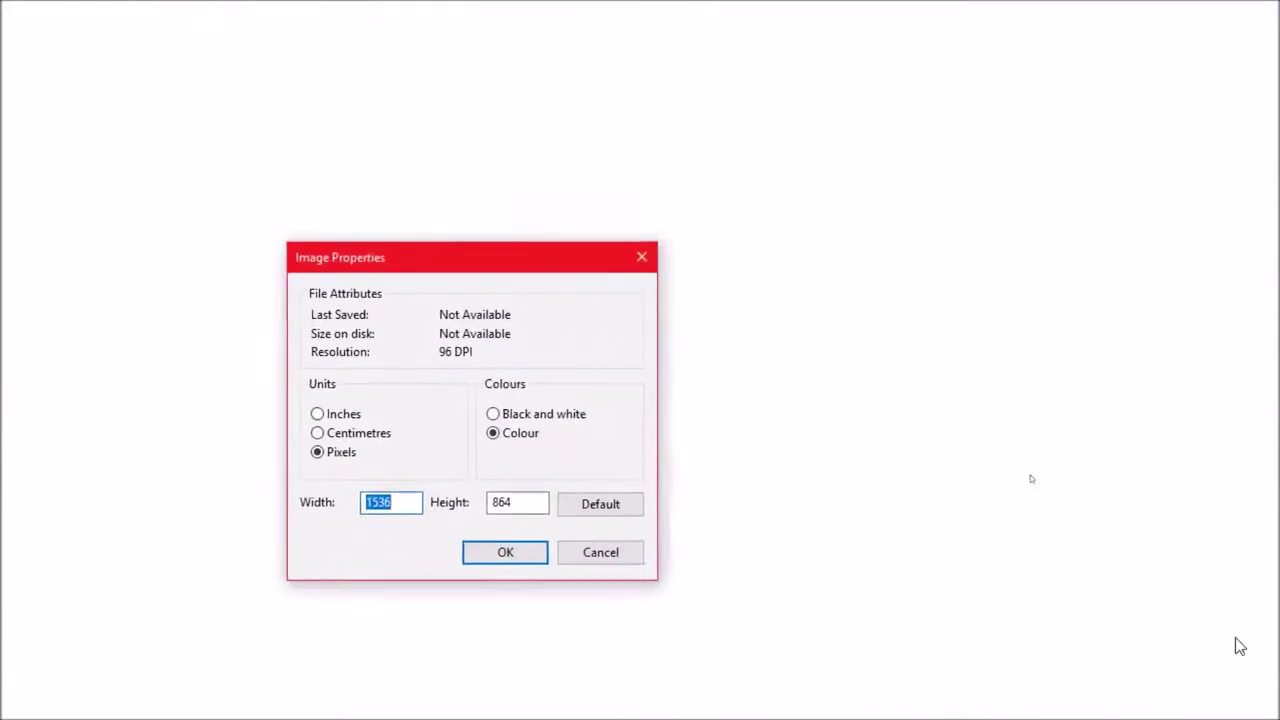
type("7")
key("Tab")
type("30")
key("Return")
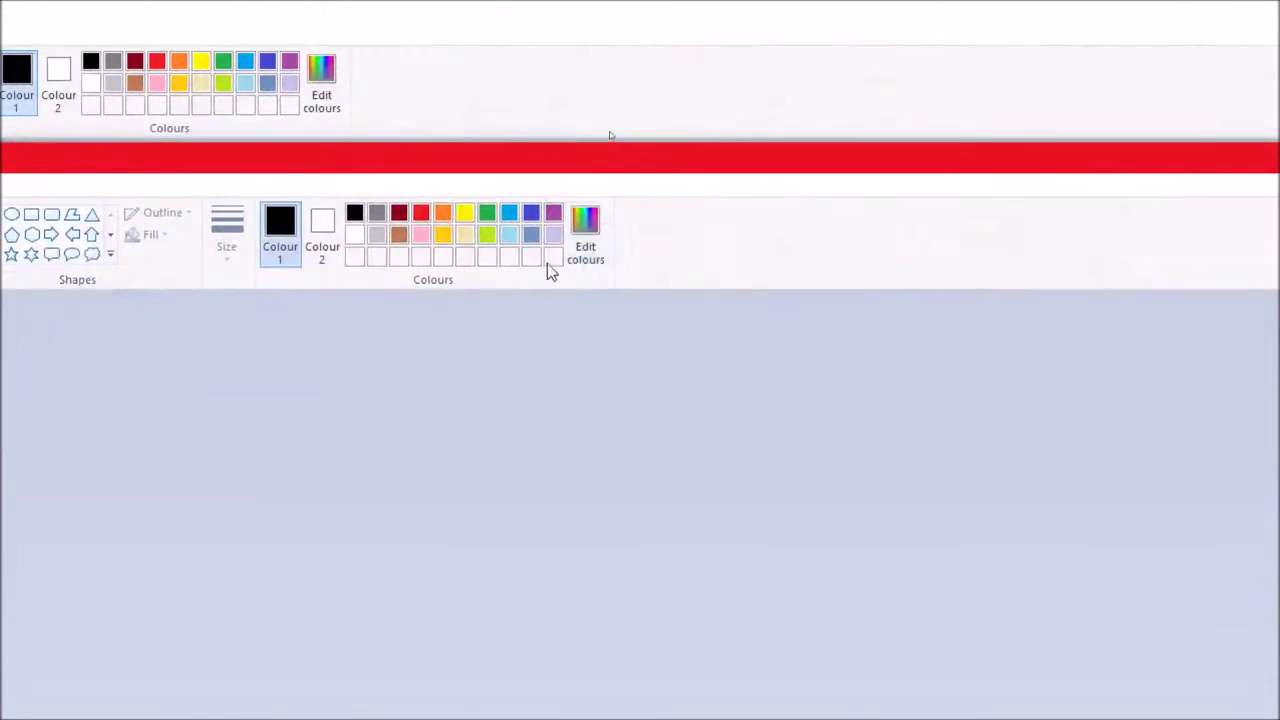
Define a near-black custom drawing colour with red 1 and blue 1
left_click(1202, 205)
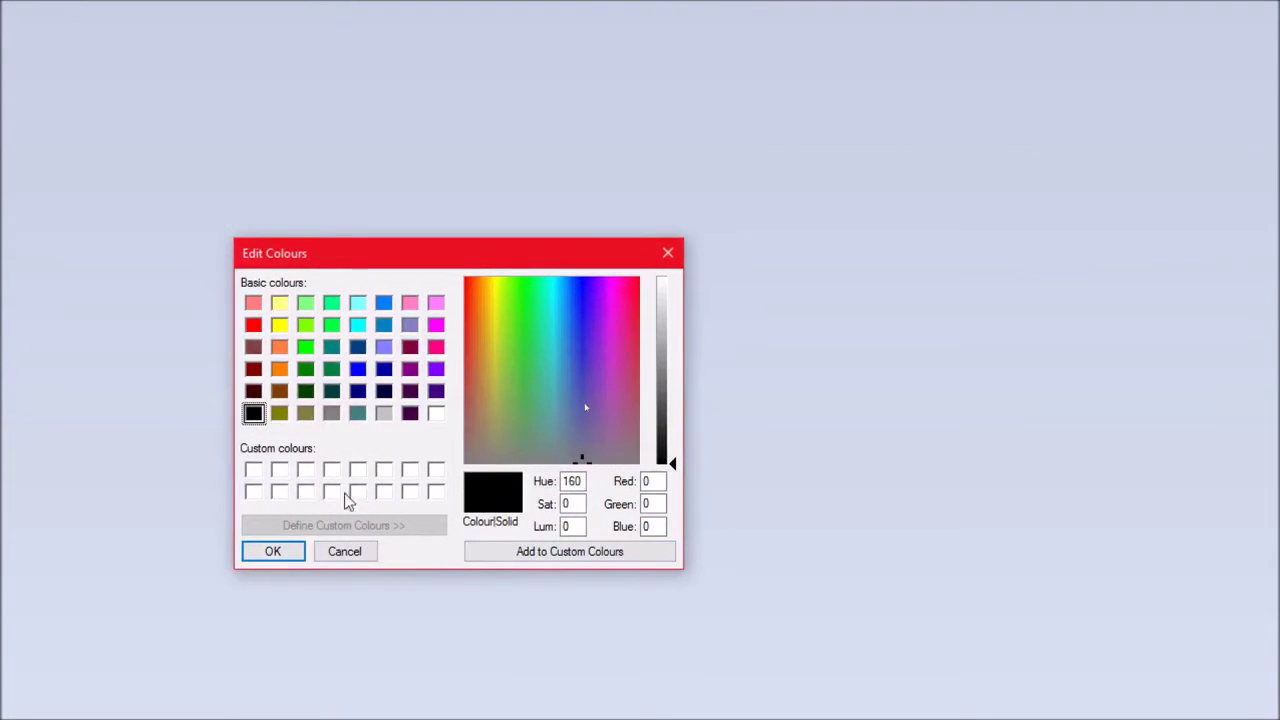
type("1")
key("Tab")
key("Tab")
type("1")
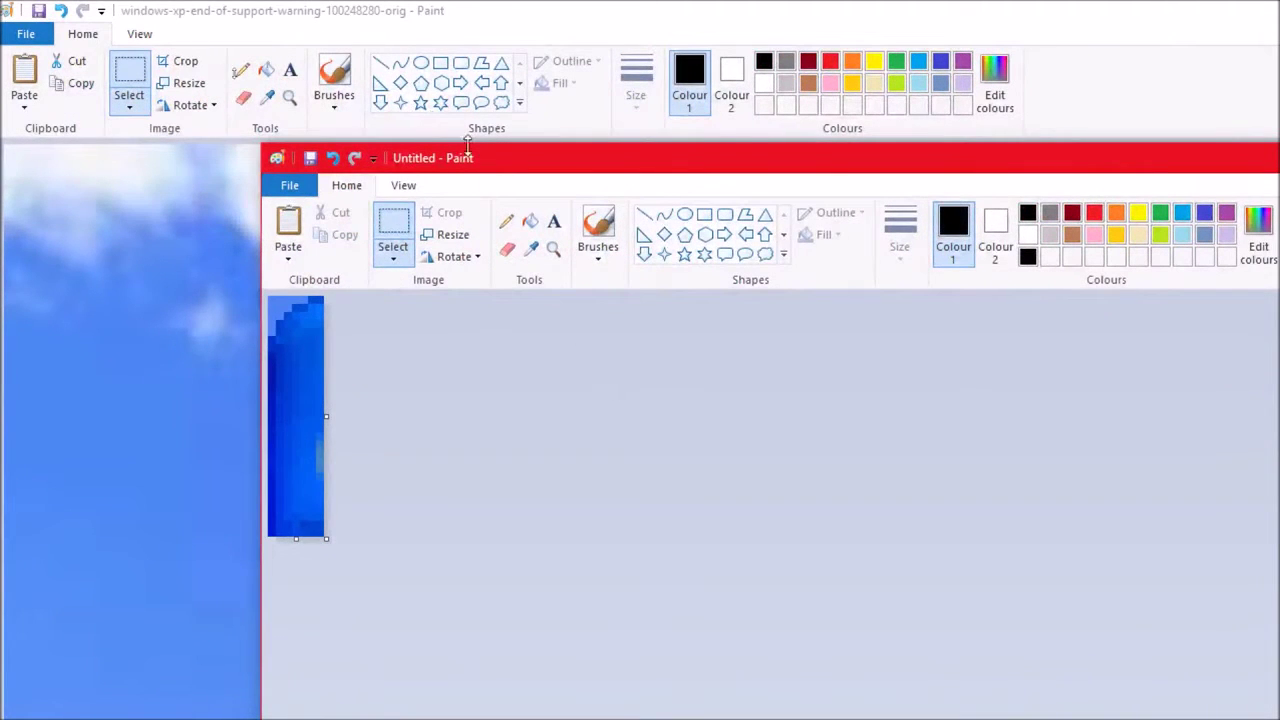
Paint the sky pixels at the piece's rounded corner near-black with the Pencil and trim the canvas's right edge slightly
left_click(507, 222)
left_click_drag(277, 298, 282, 305)
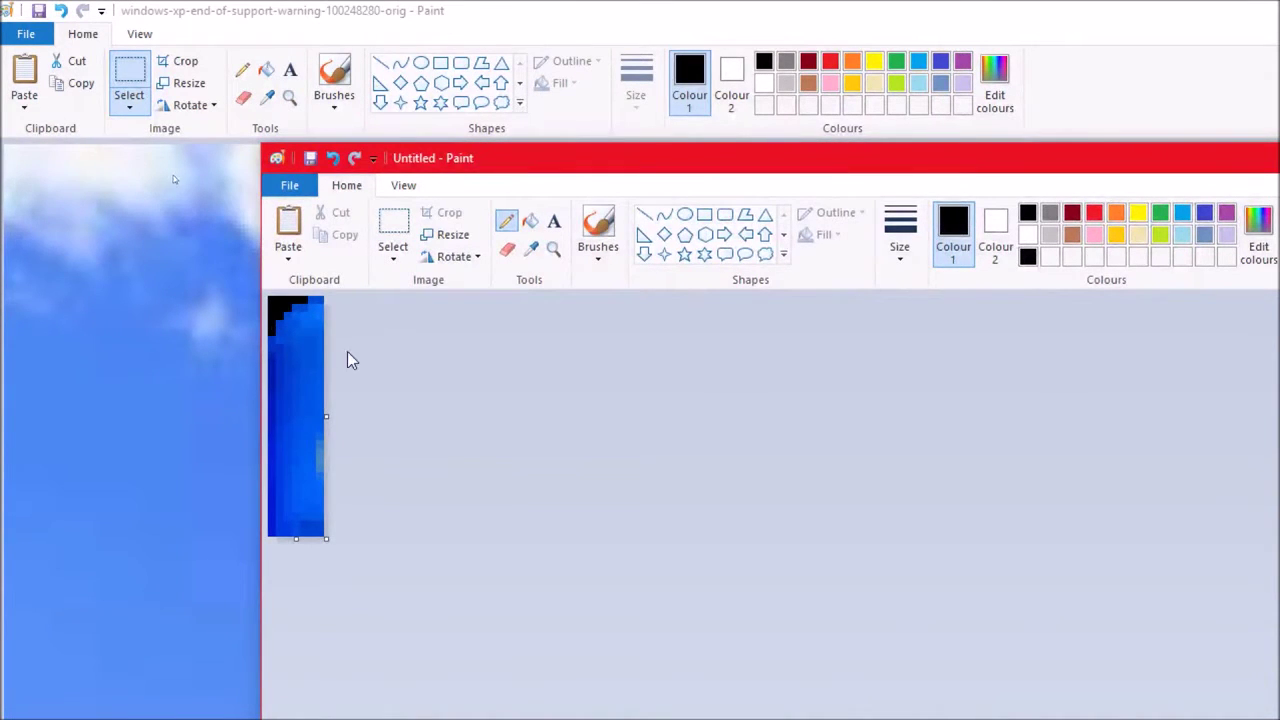
left_click_drag(320, 415, 316, 415)
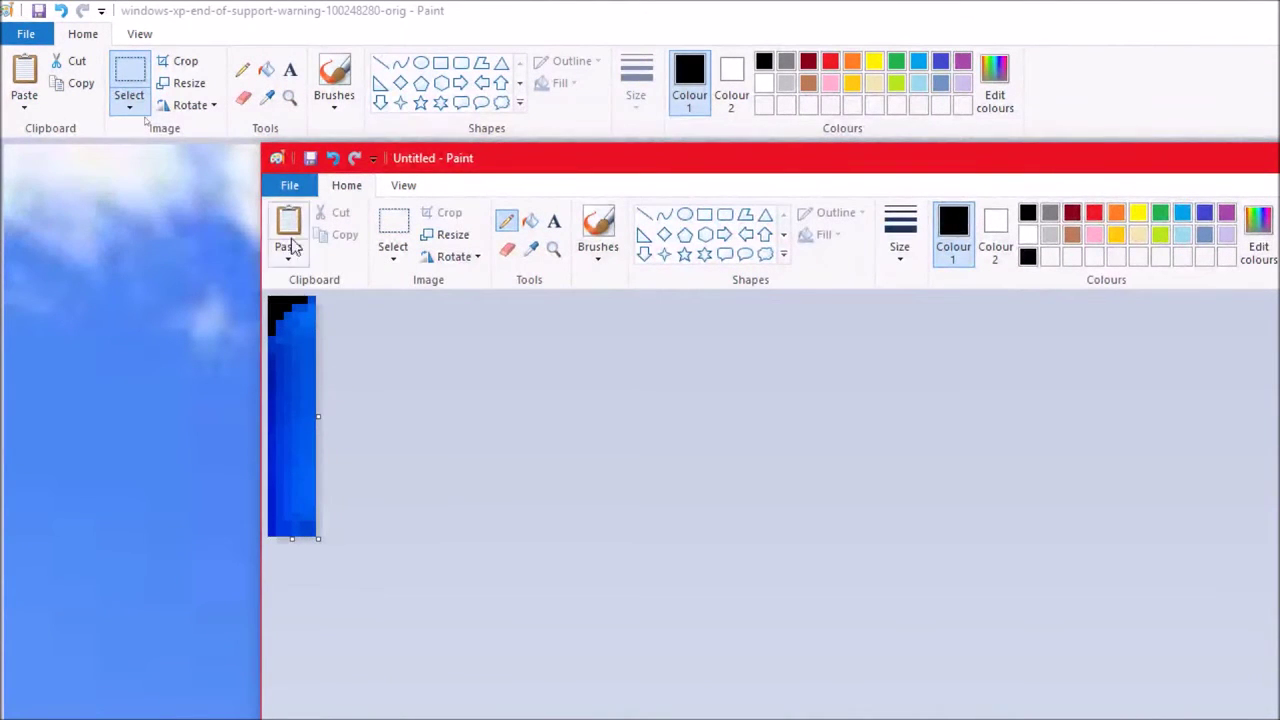
Create a folder named Windows XP in Documents\ShiftOS_Shared and save the image in it as the PNG file TitlebarLeft
left_click(289, 185)
left_click(300, 355)
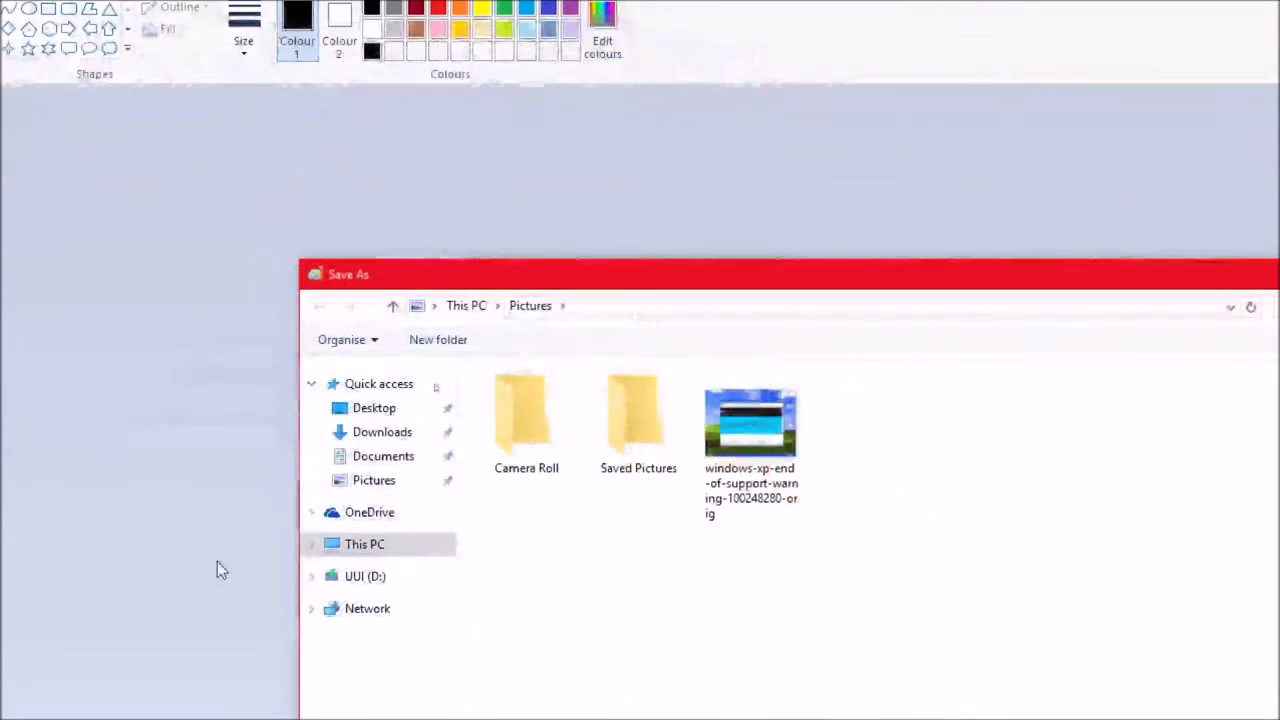
left_click(381, 456)
double_click(520, 422)
right_click(660, 638)
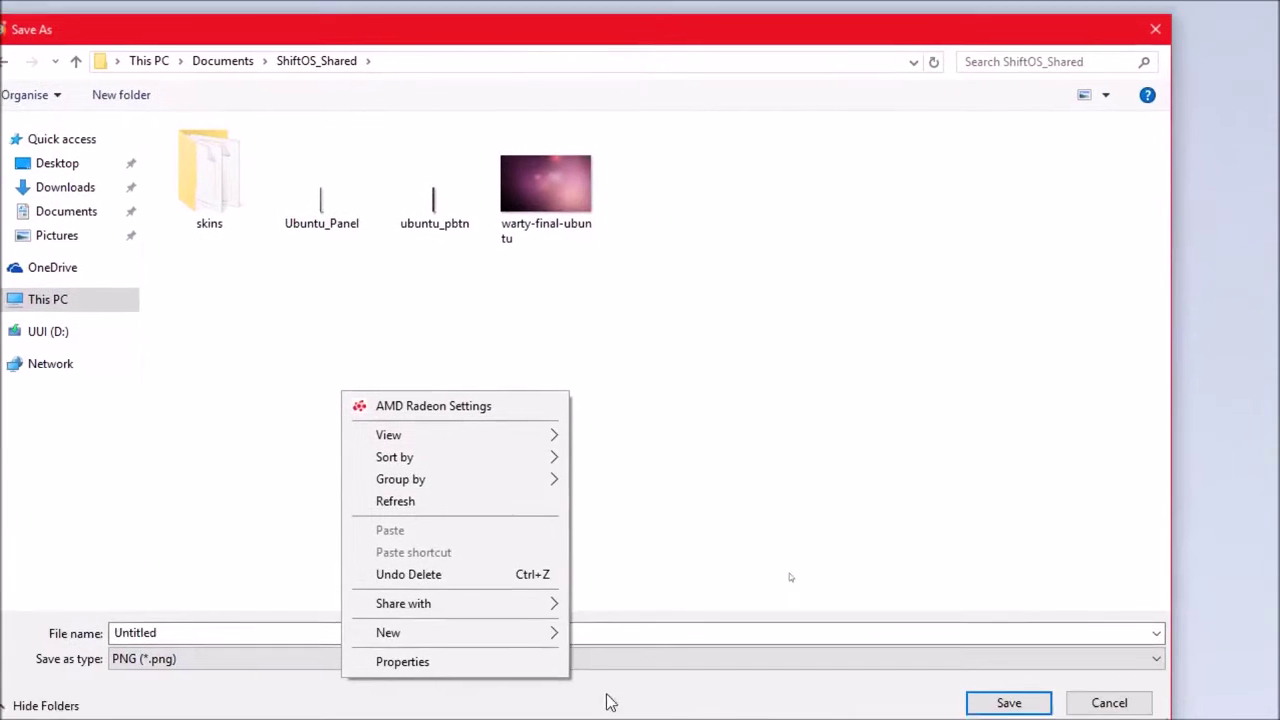
mouse_move(430, 625)
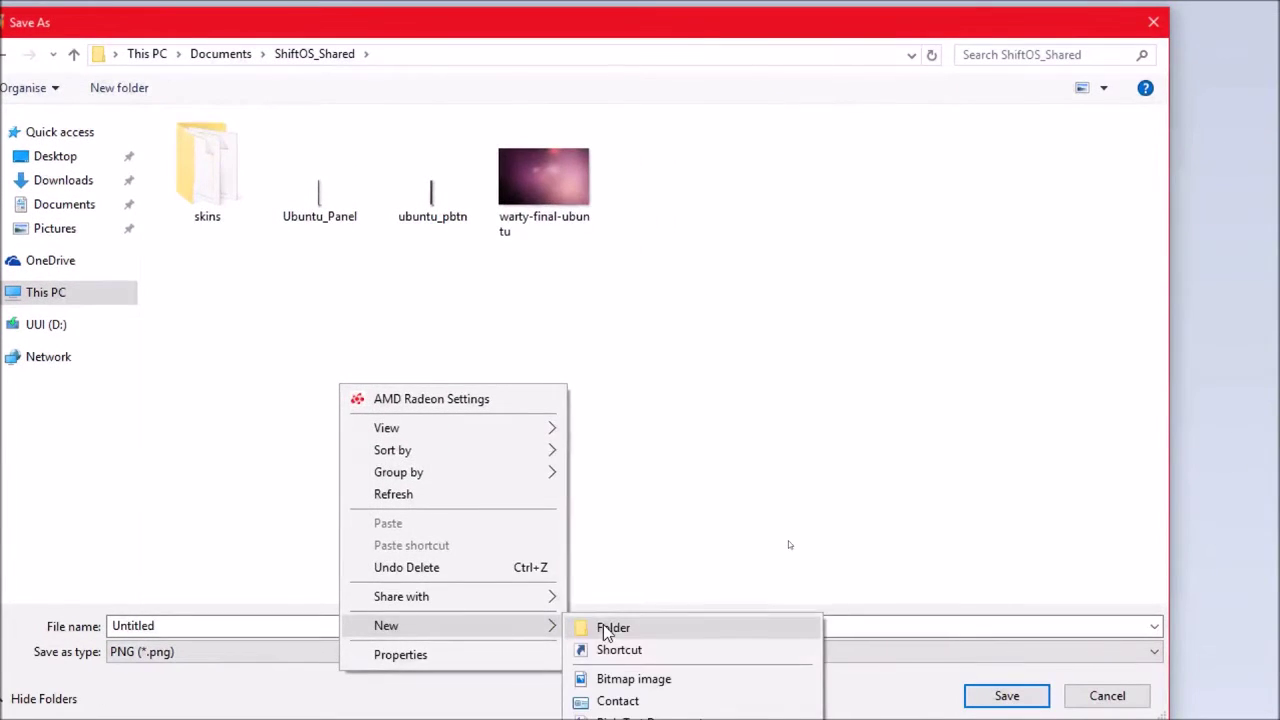
left_click(610, 628)
key("Return")
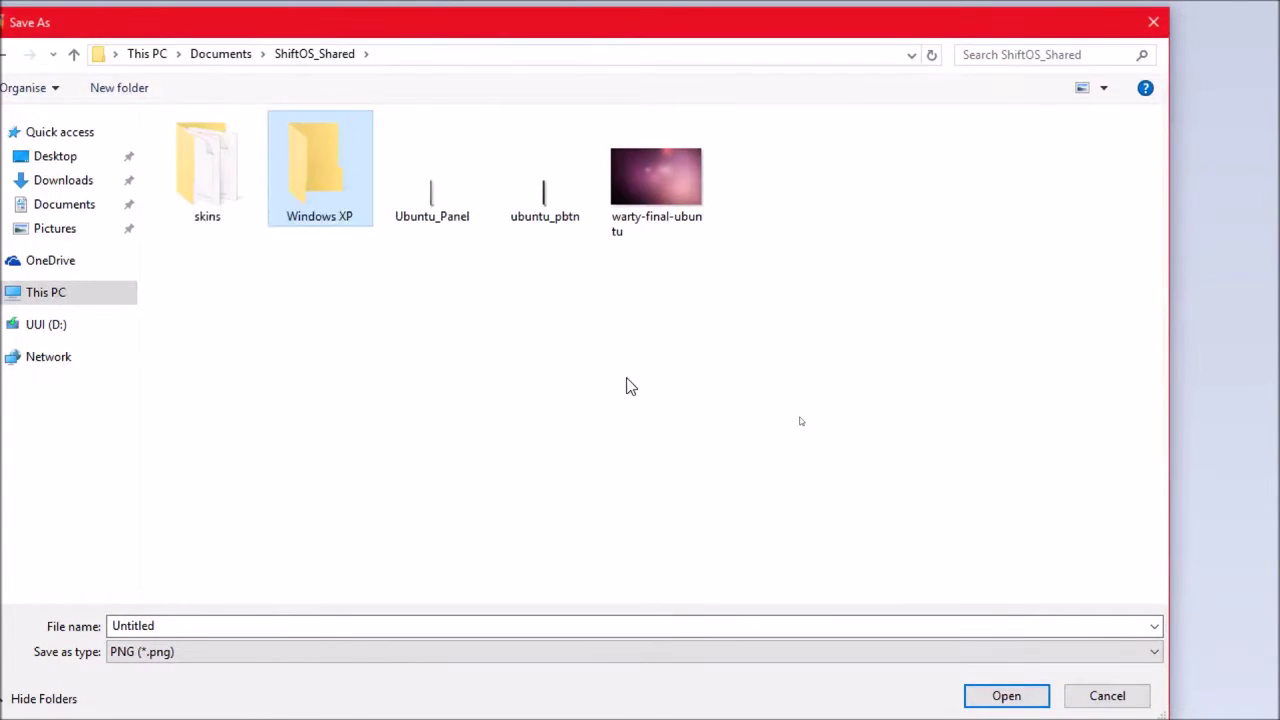
key("Return")
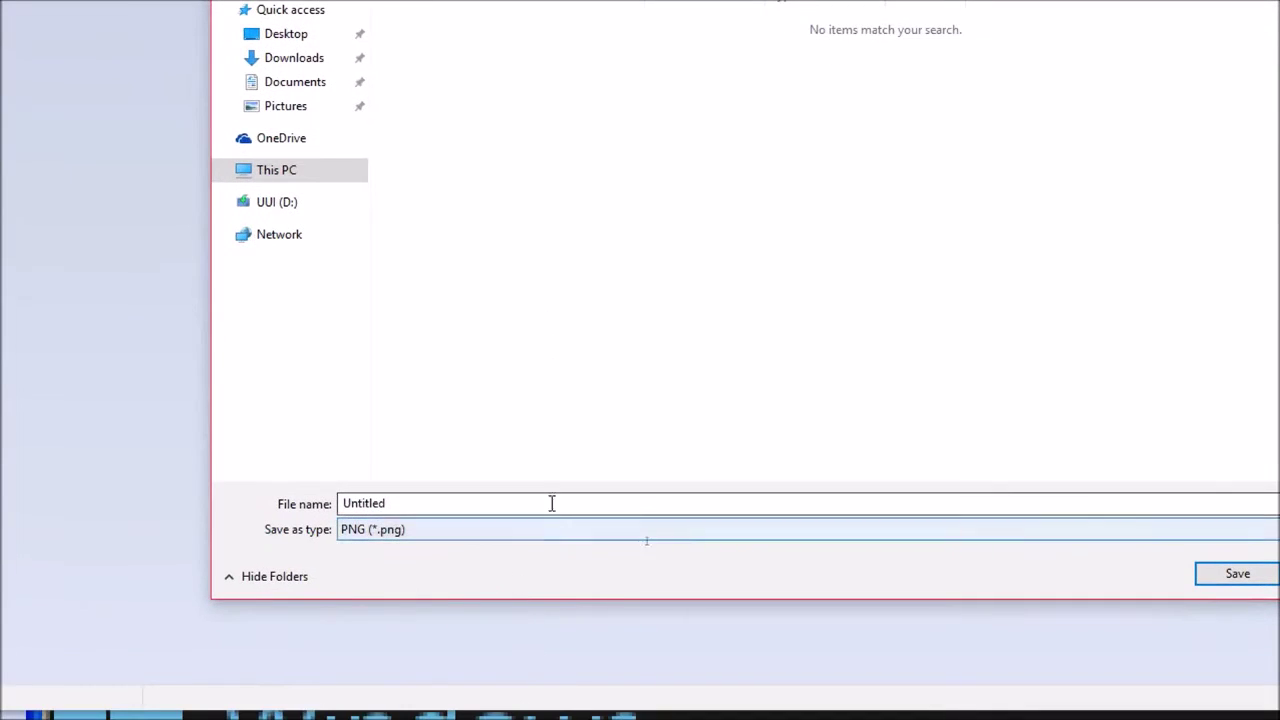
left_click(551, 503)
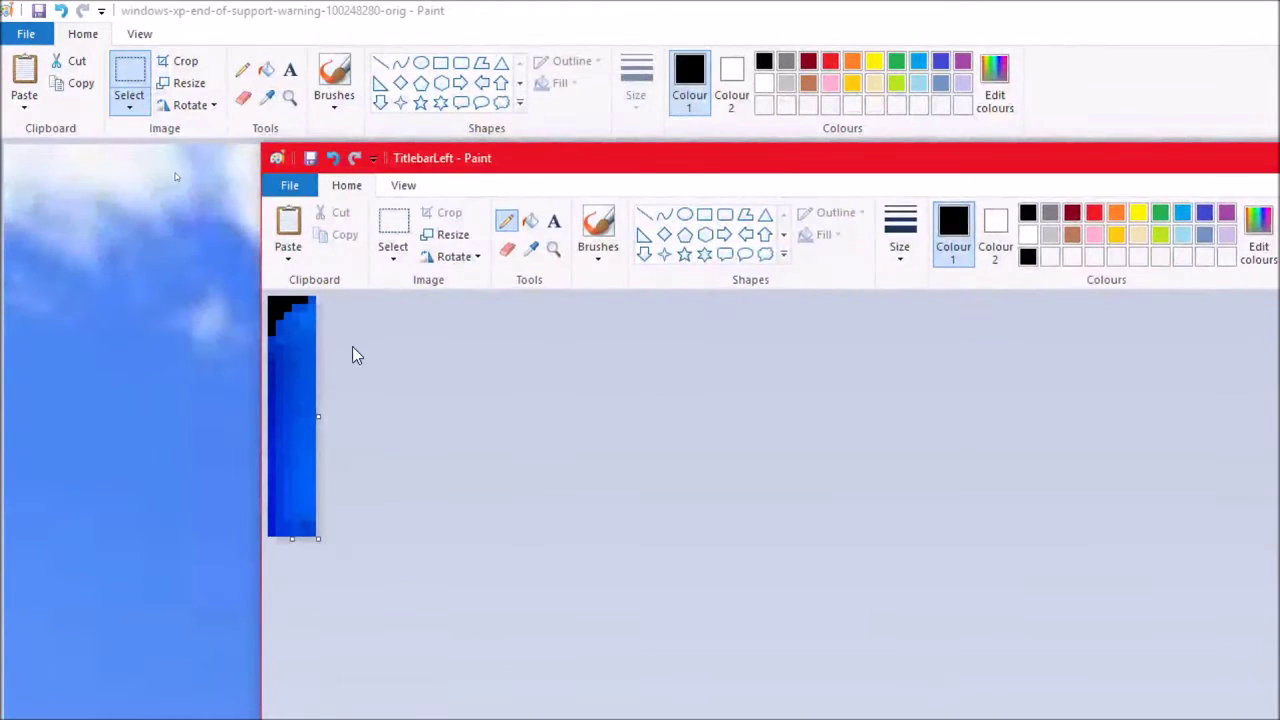
Select the whole title bar end image and flip it horizontally
left_click(393, 232)
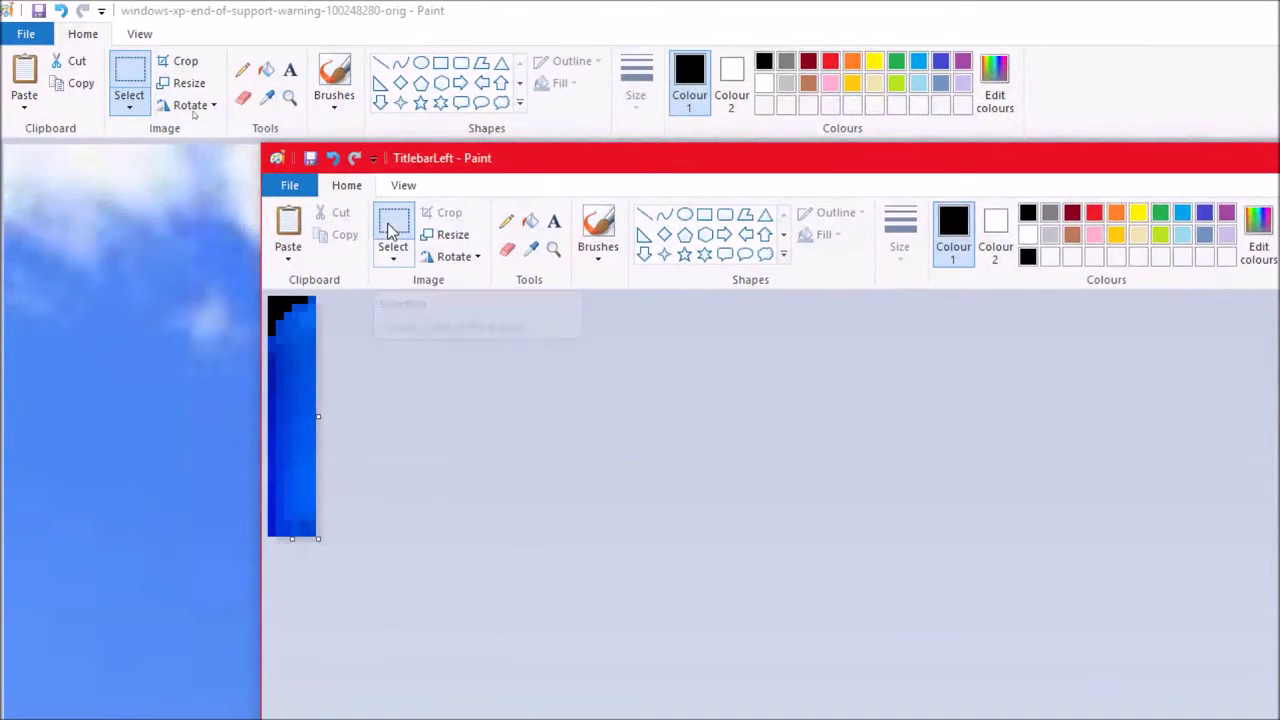
key("ctrl+a")
key("Menu")
key("Down")
key("Down")
key("Down")
key("Down")
key("Down")
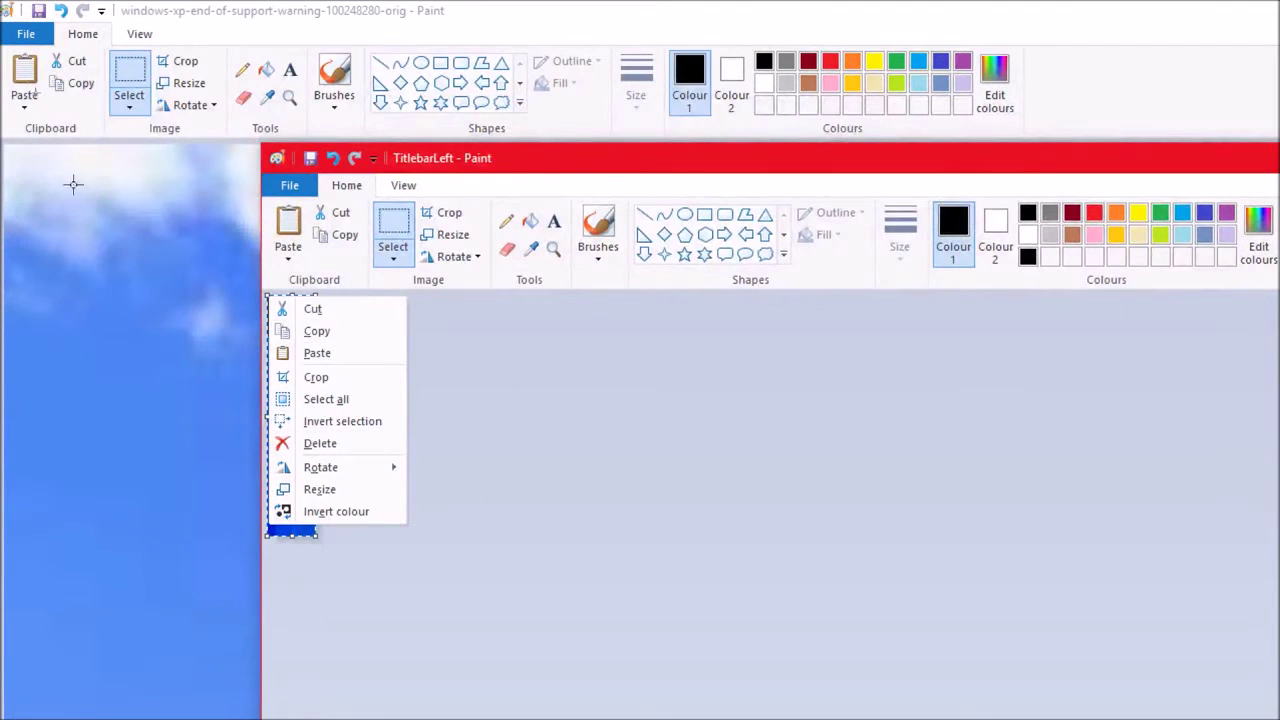
mouse_move(330, 467)
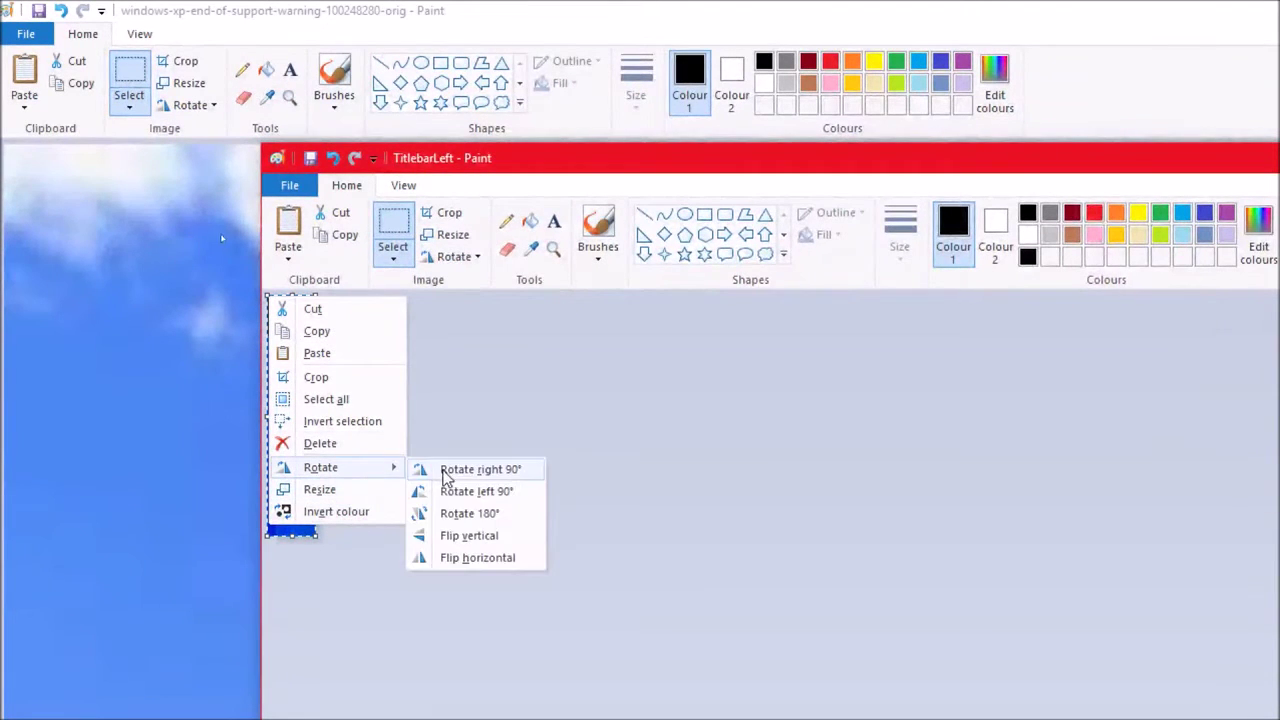
left_click(480, 557)
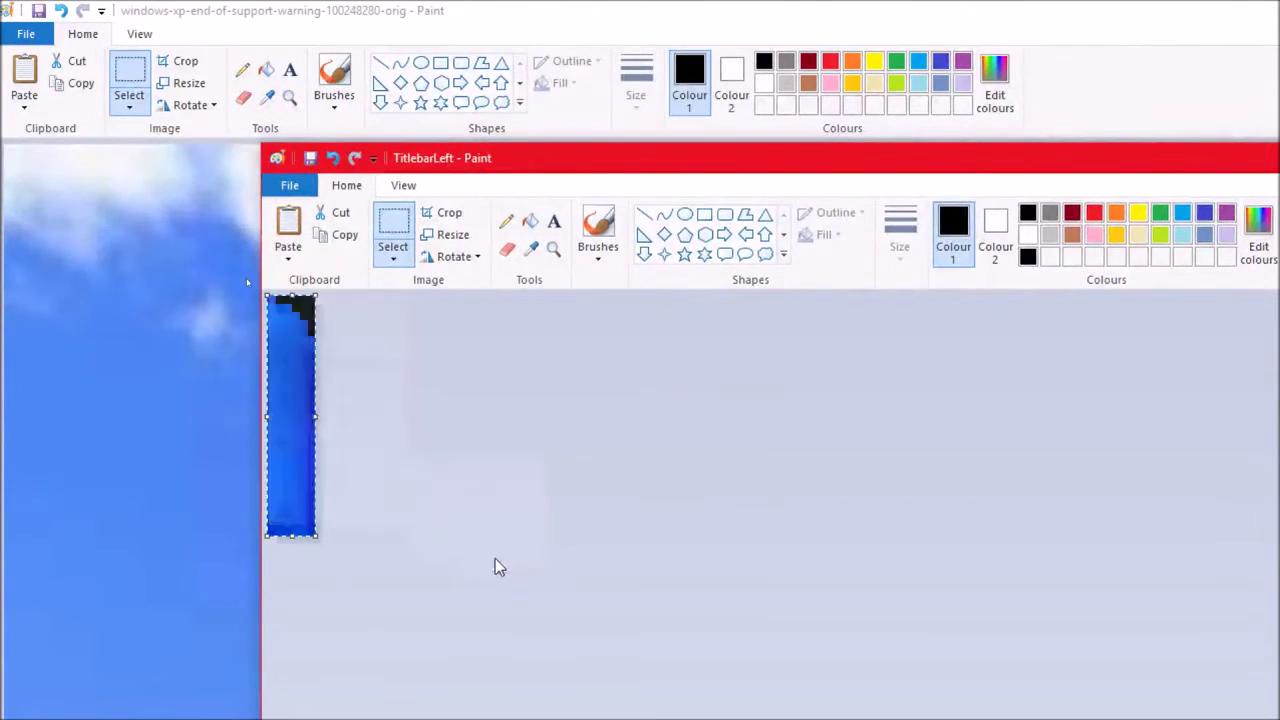
Save the flipped image as TitlebarRight in the Windows XP folder and start a new blank image
left_click(289, 185)
left_click(329, 363)
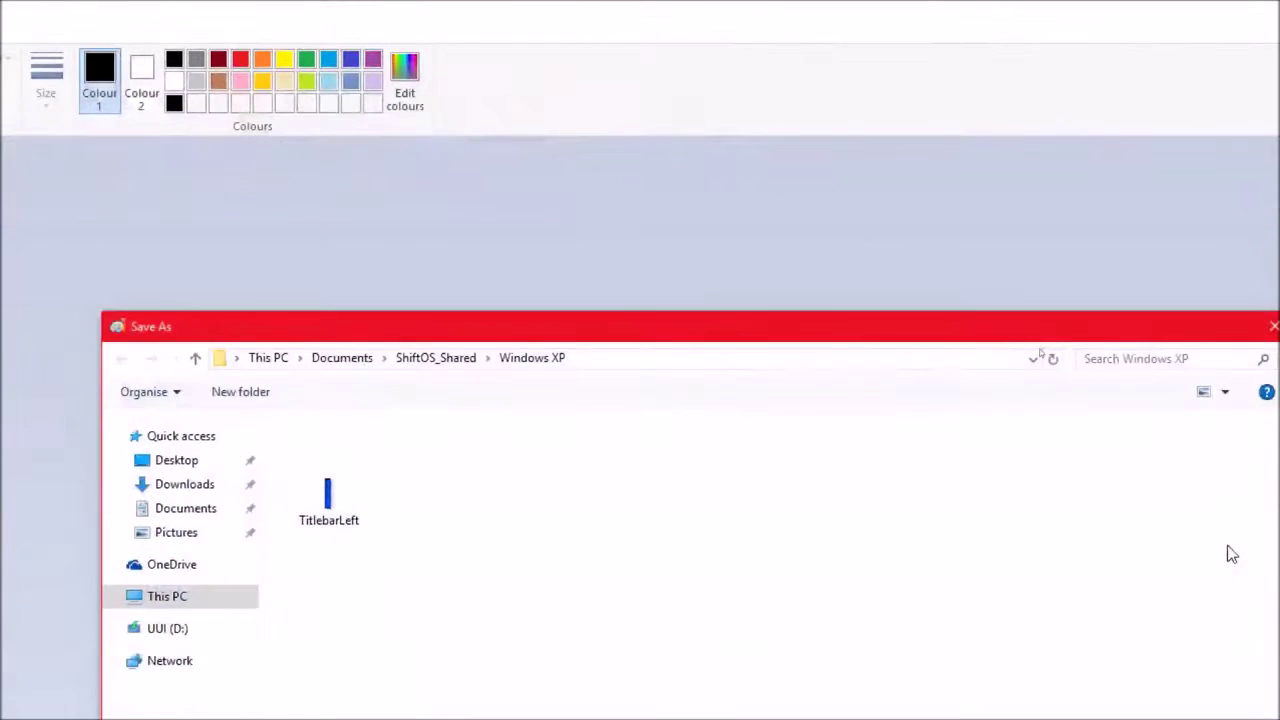
type("TitlebarRight")
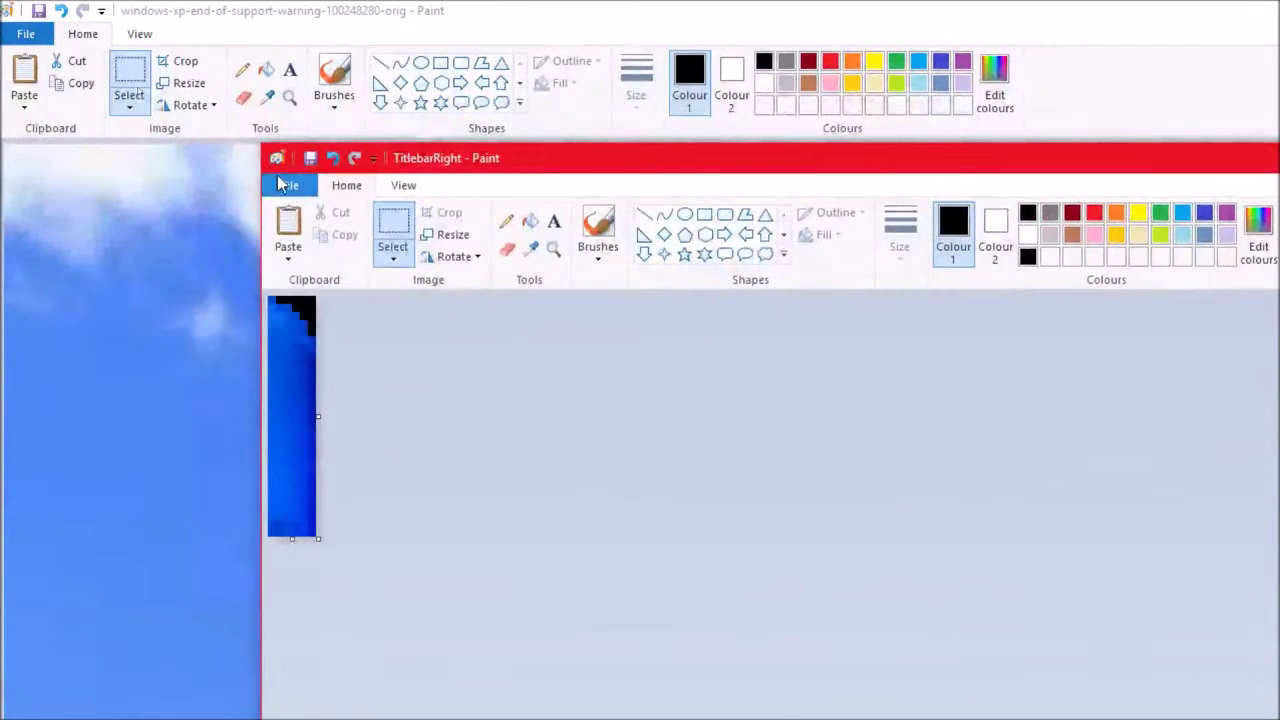
left_click(289, 185)
left_click(310, 210)
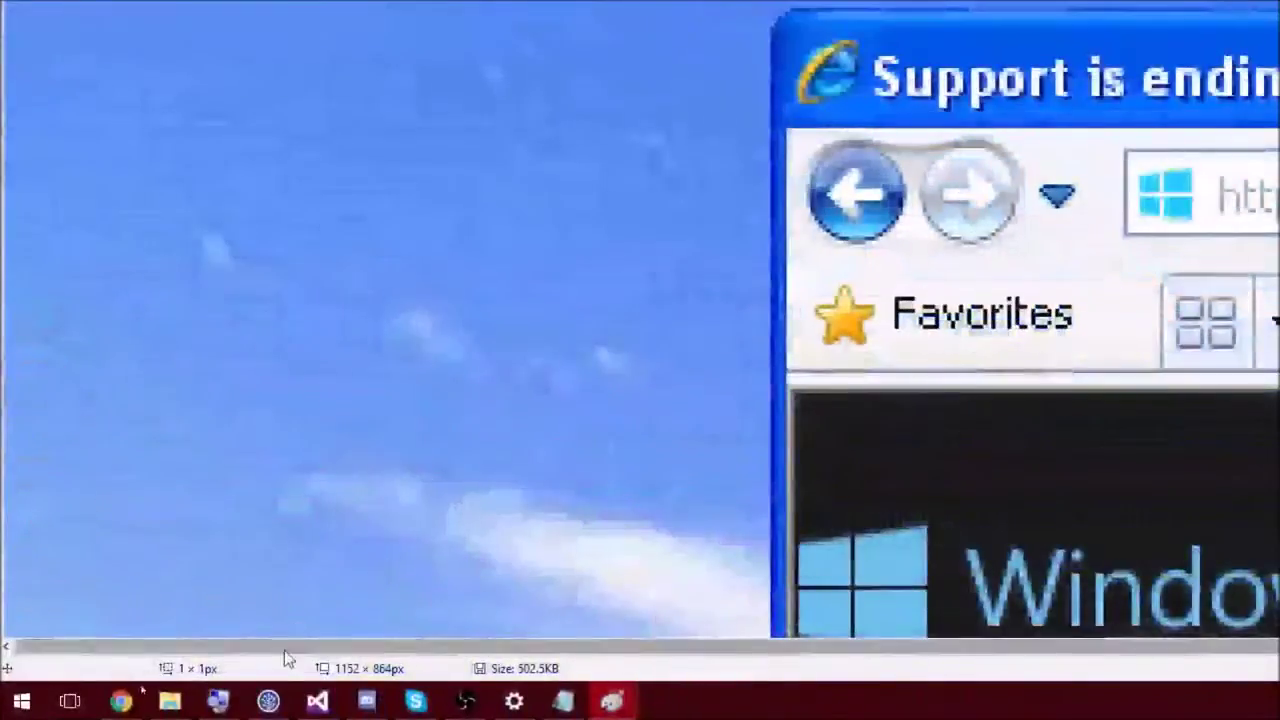
Copy a plain 15 × 30 px slice of the title bar from the XP screenshot and paste it into the blank image
left_click_drag(285, 651, 1214, 646)
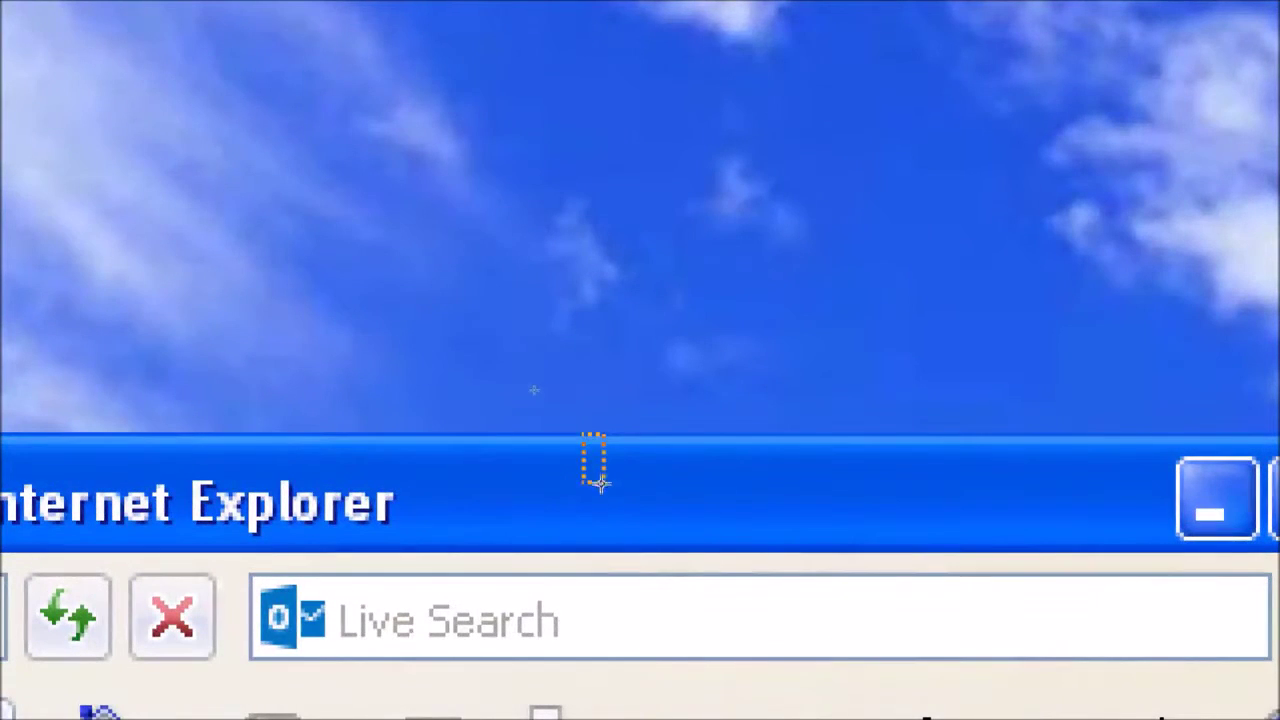
right_click(620, 472)
left_click(666, 508)
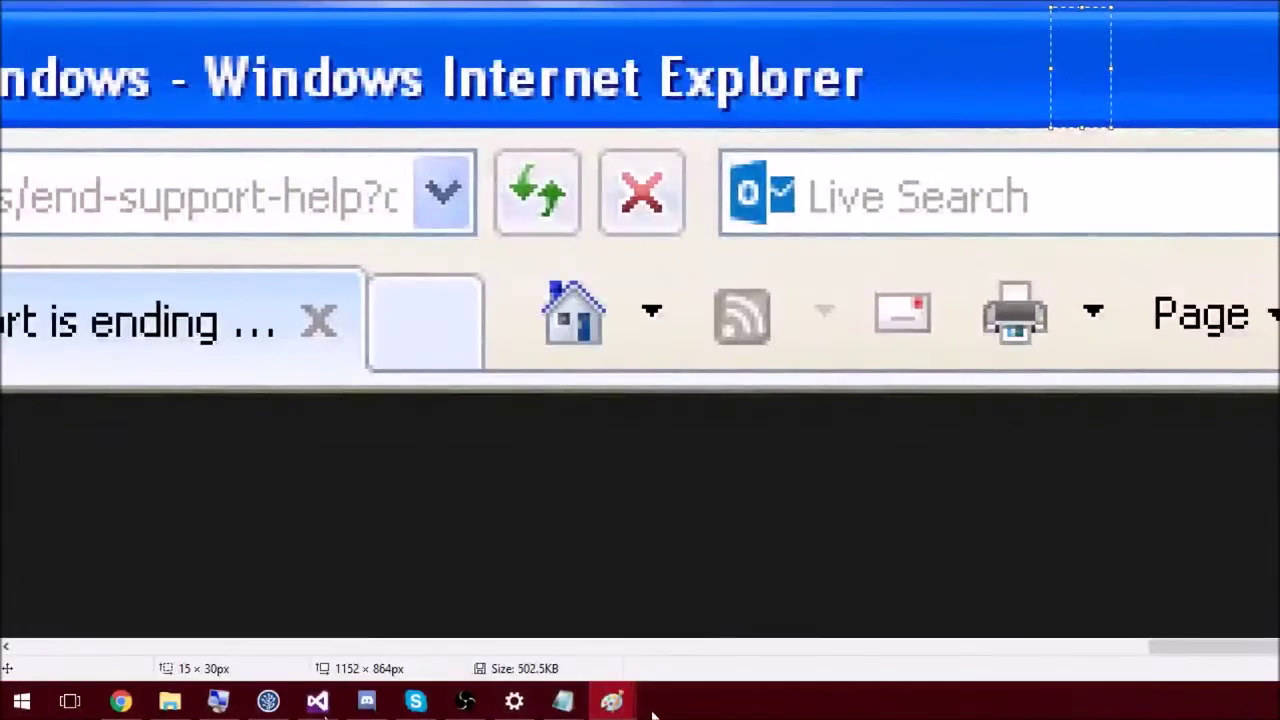
mouse_move(612, 700)
left_click(671, 660)
key("ctrl+v")
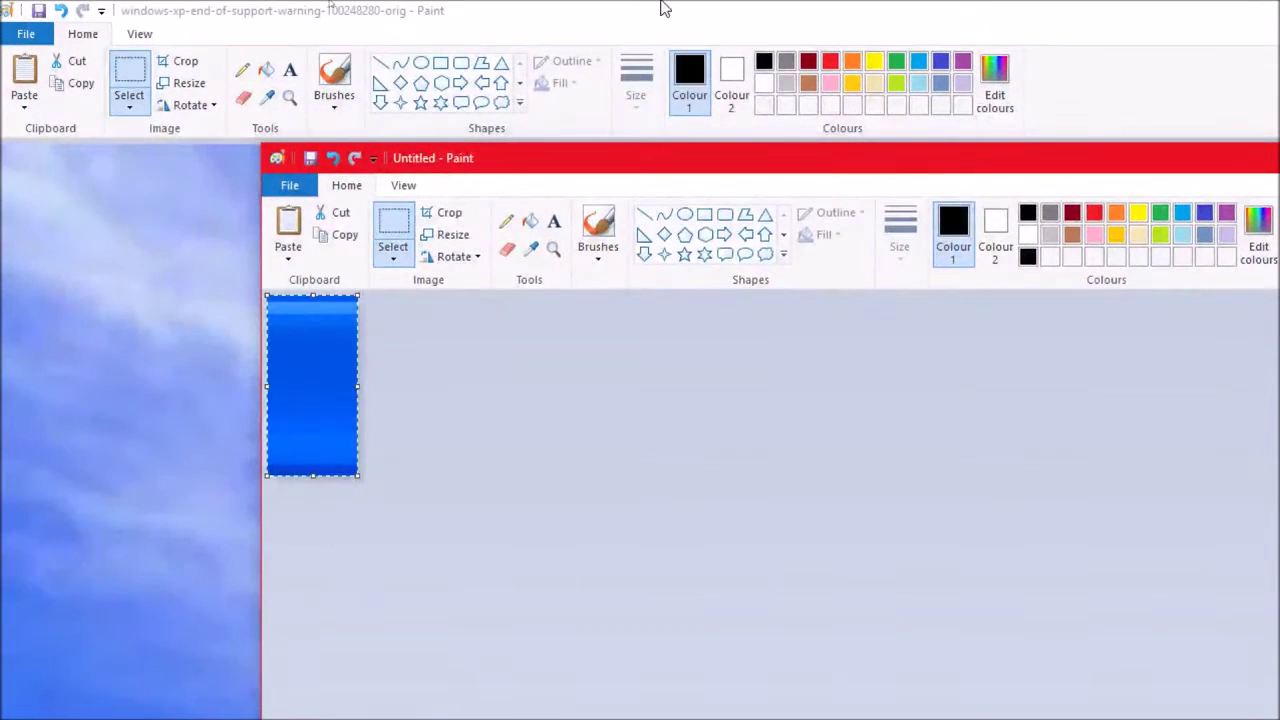
Save the plain title bar slice as Titlebar
left_click(289, 185)
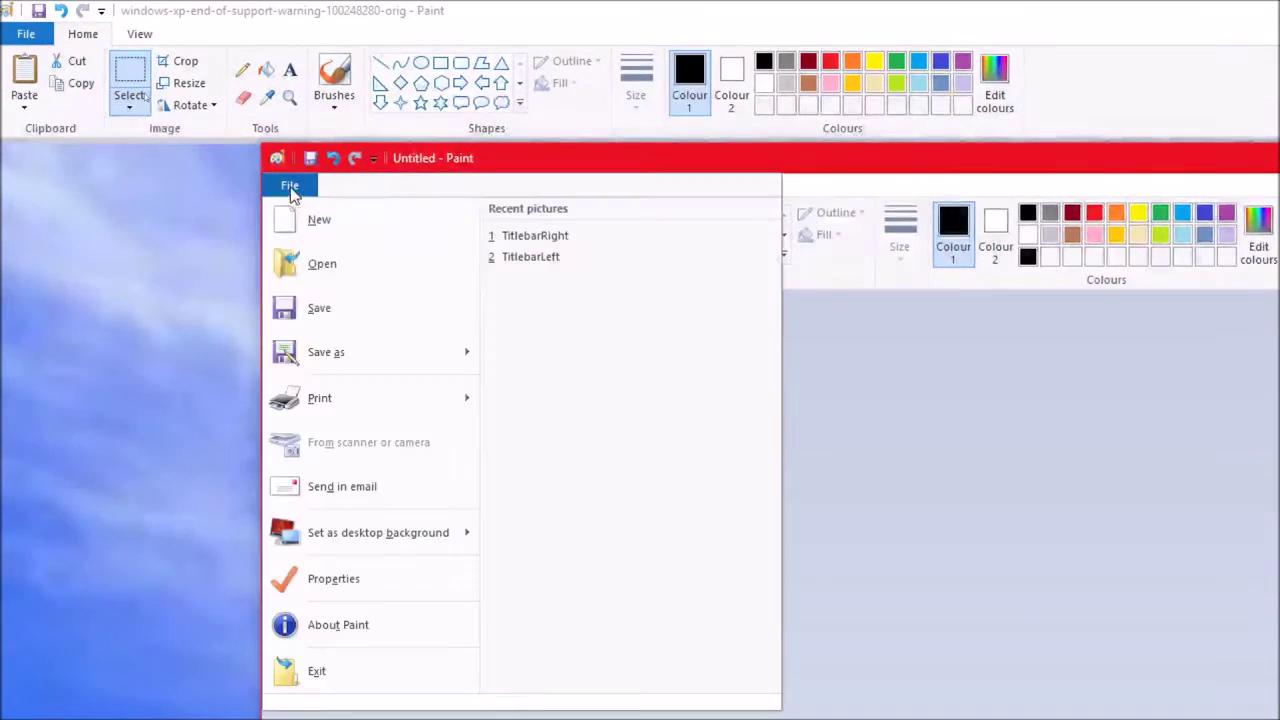
left_click(340, 330)
type("Titlebar")
key("Return")
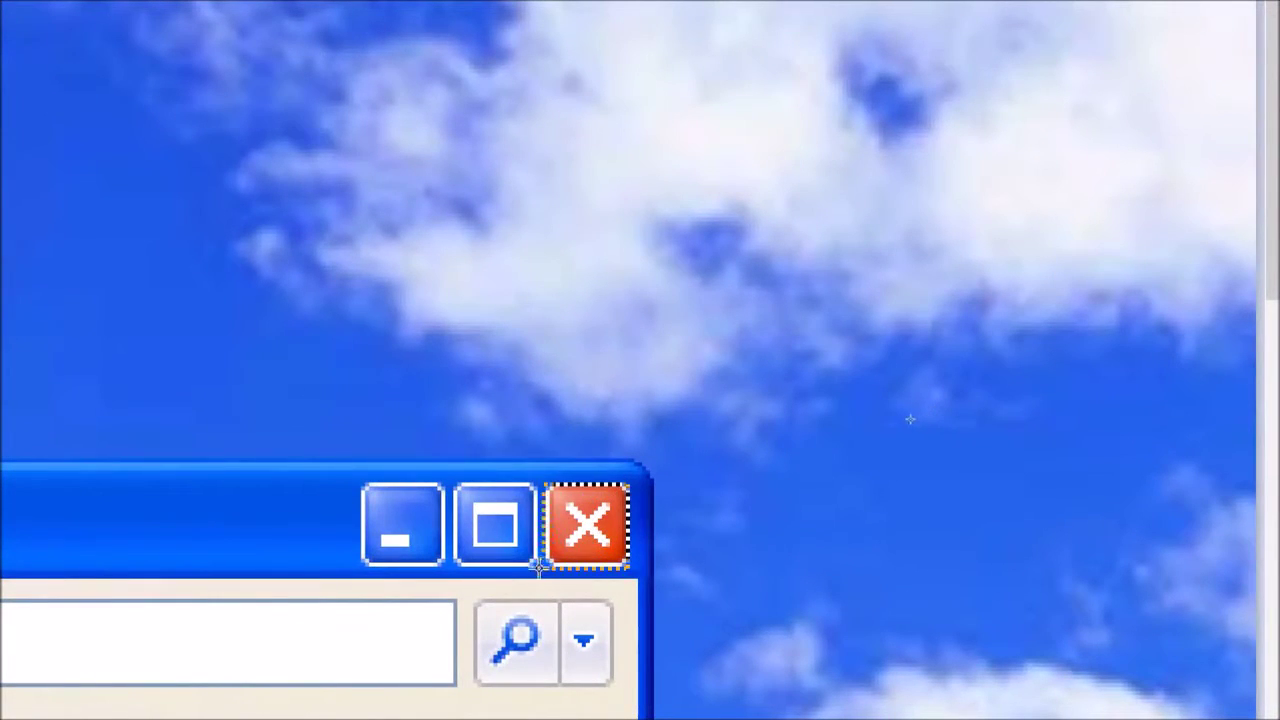
Copy the red close button from the XP screenshot, shrink the Titlebar image's canvas and paste the button into it
right_click(567, 528)
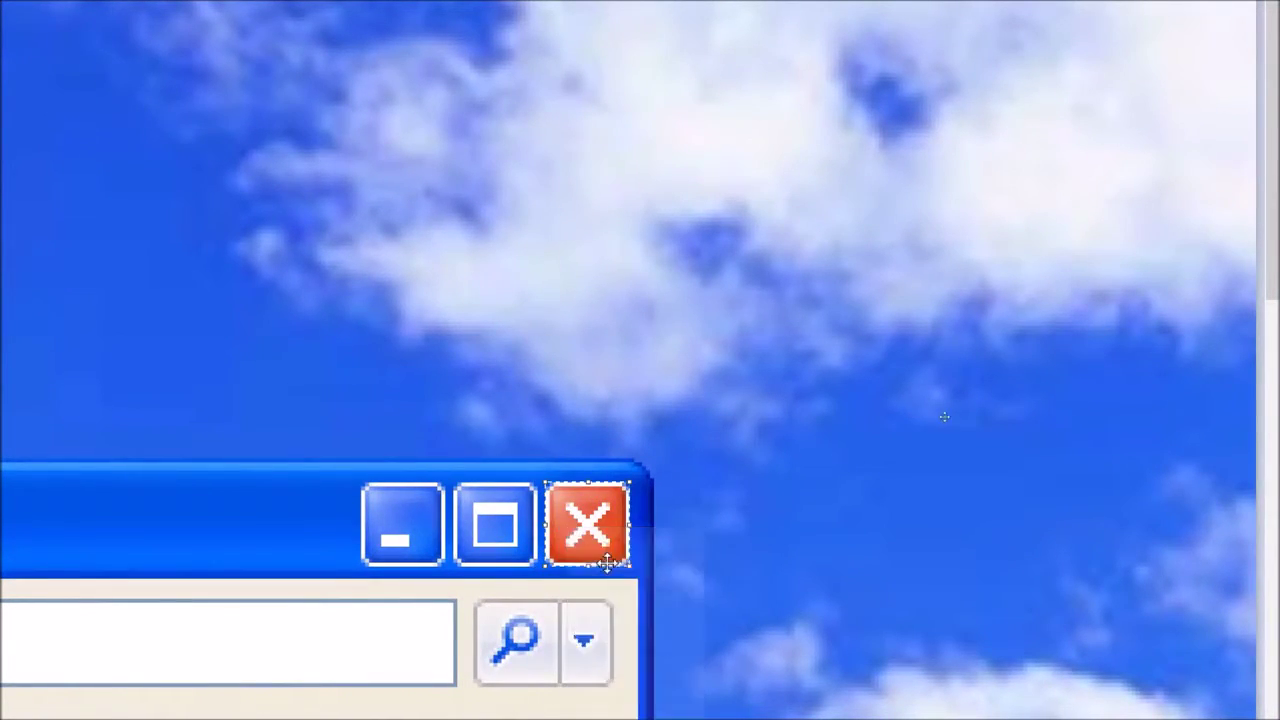
left_click(608, 585)
mouse_move(608, 697)
left_click(718, 611)
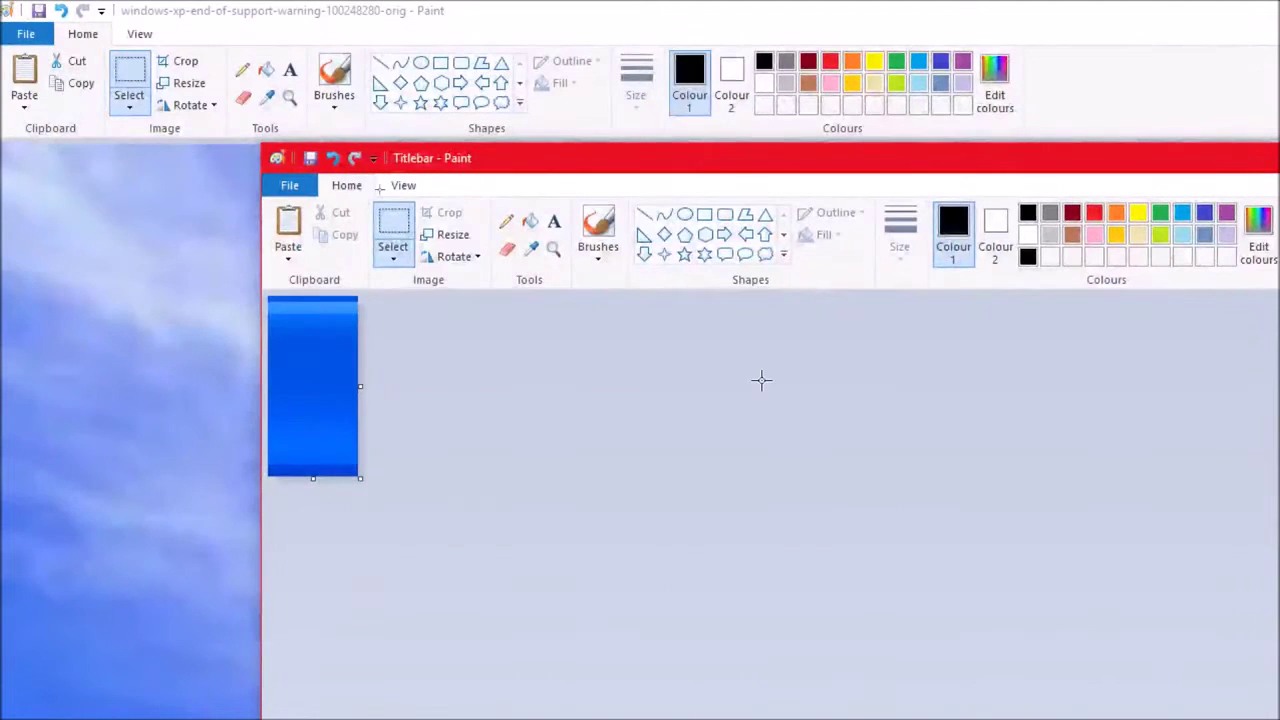
left_click_drag(360, 478, 297, 320)
key("ctrl+v")
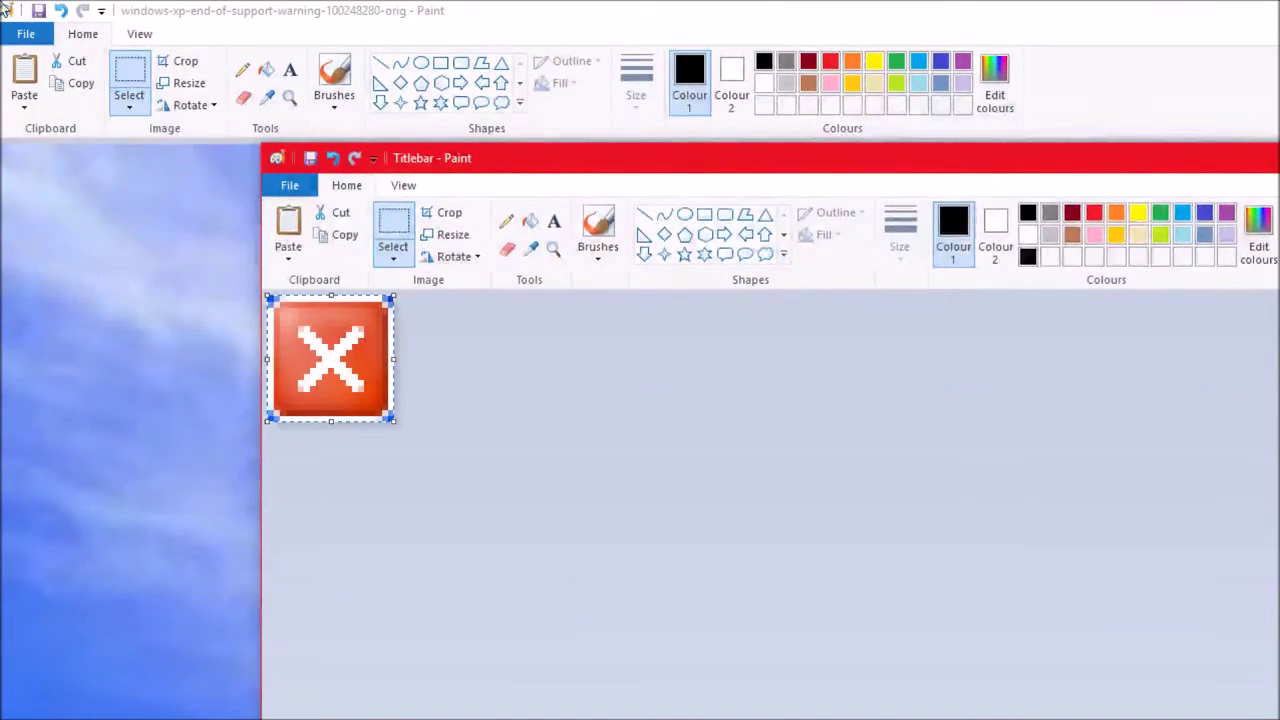
Save the close button picture as a separate image file
left_click(289, 185)
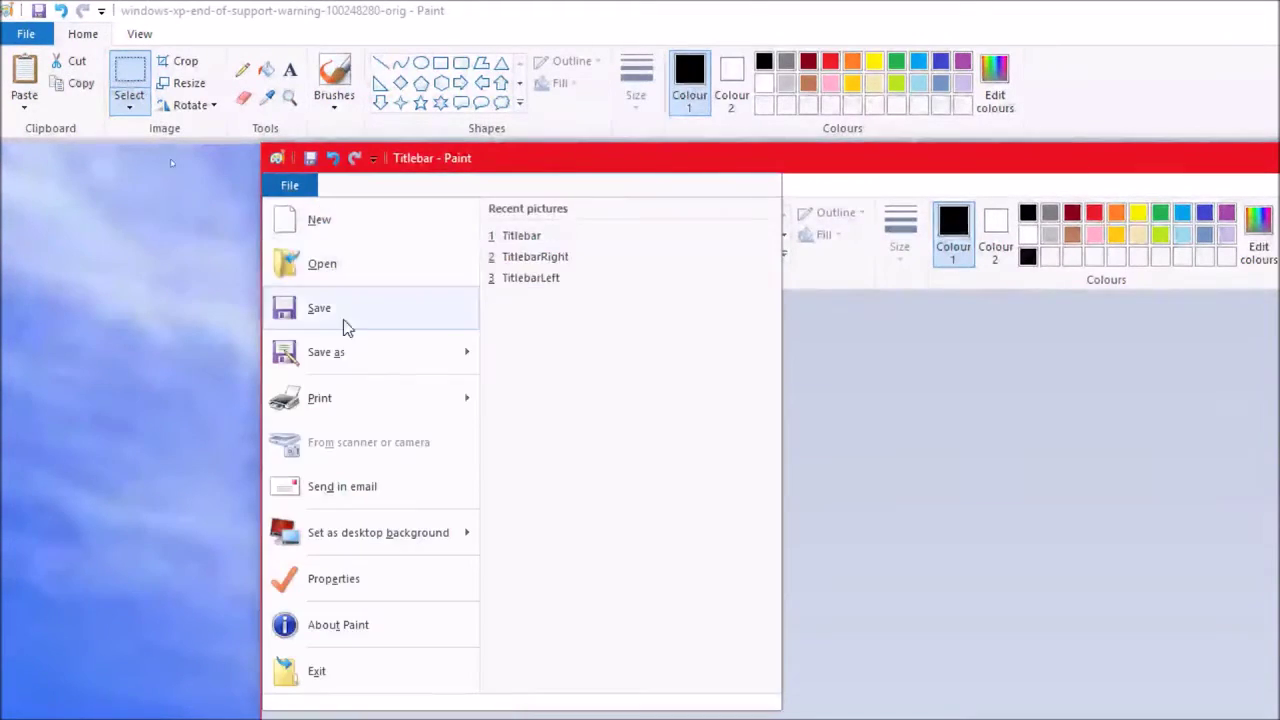
left_click(360, 357)
key("Return")
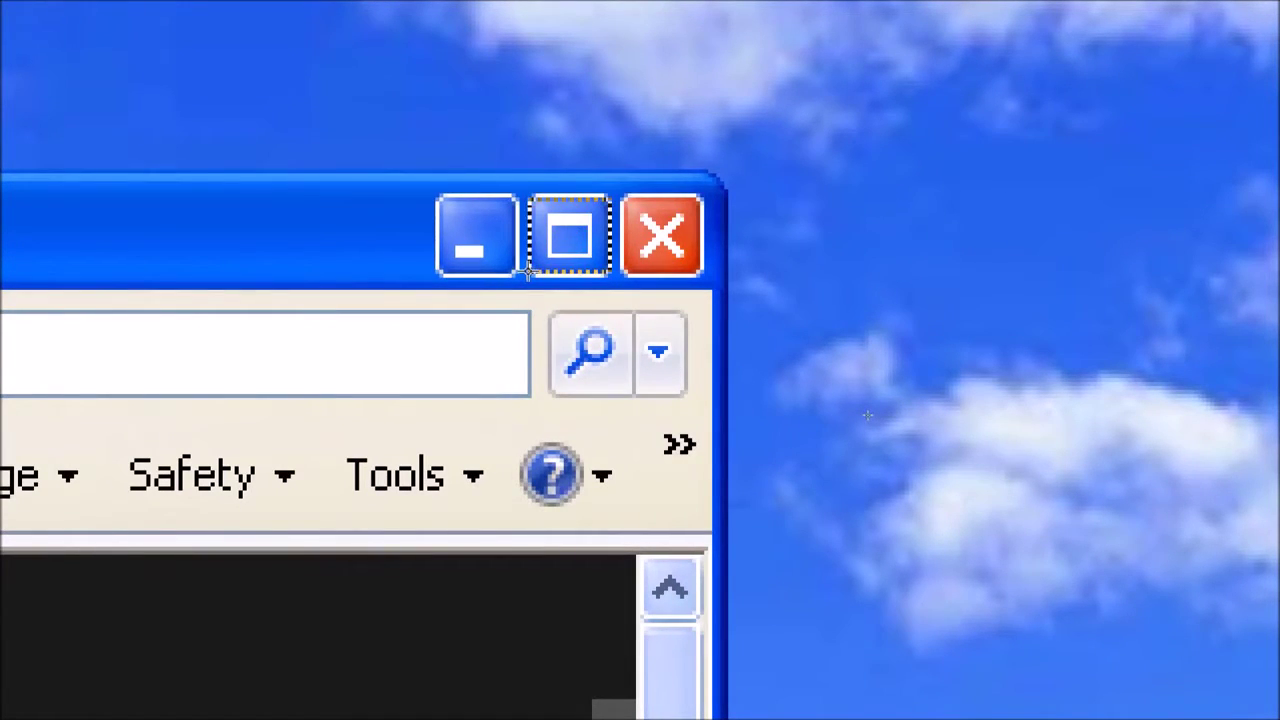
Copy the 21 × 21 px blue maximize button from the XP screenshot and paste it into the Close image
left_click_drag(528, 272, 535, 180)
key("ctrl+z")
scroll(530, 186, "up", 2)
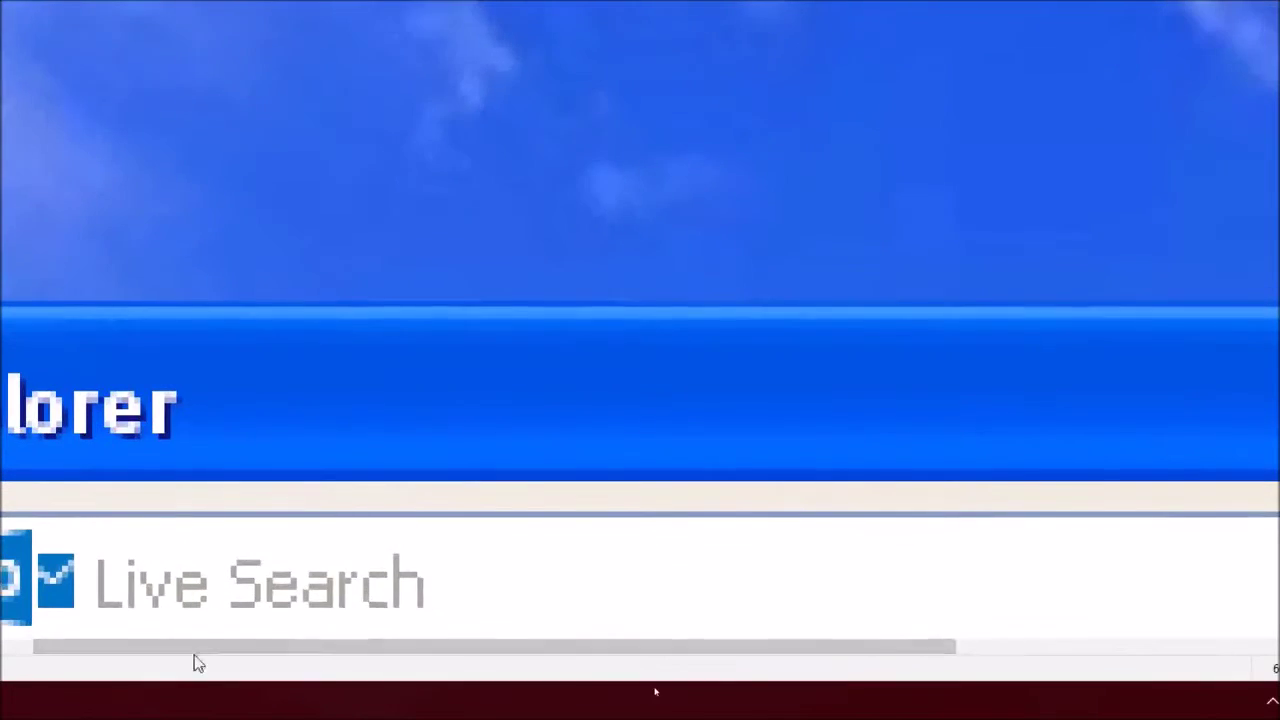
left_click_drag(211, 647, 622, 646)
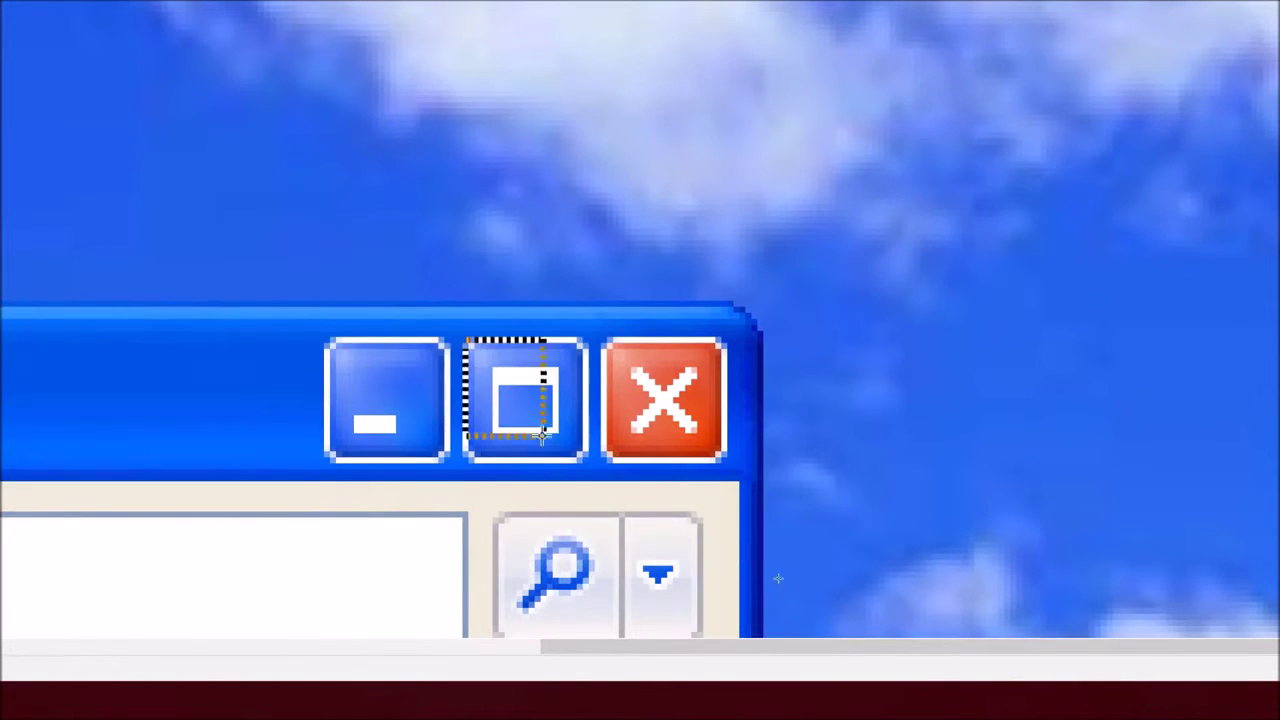
left_click_drag(582, 460, 585, 462)
right_click(537, 403)
left_click(584, 439)
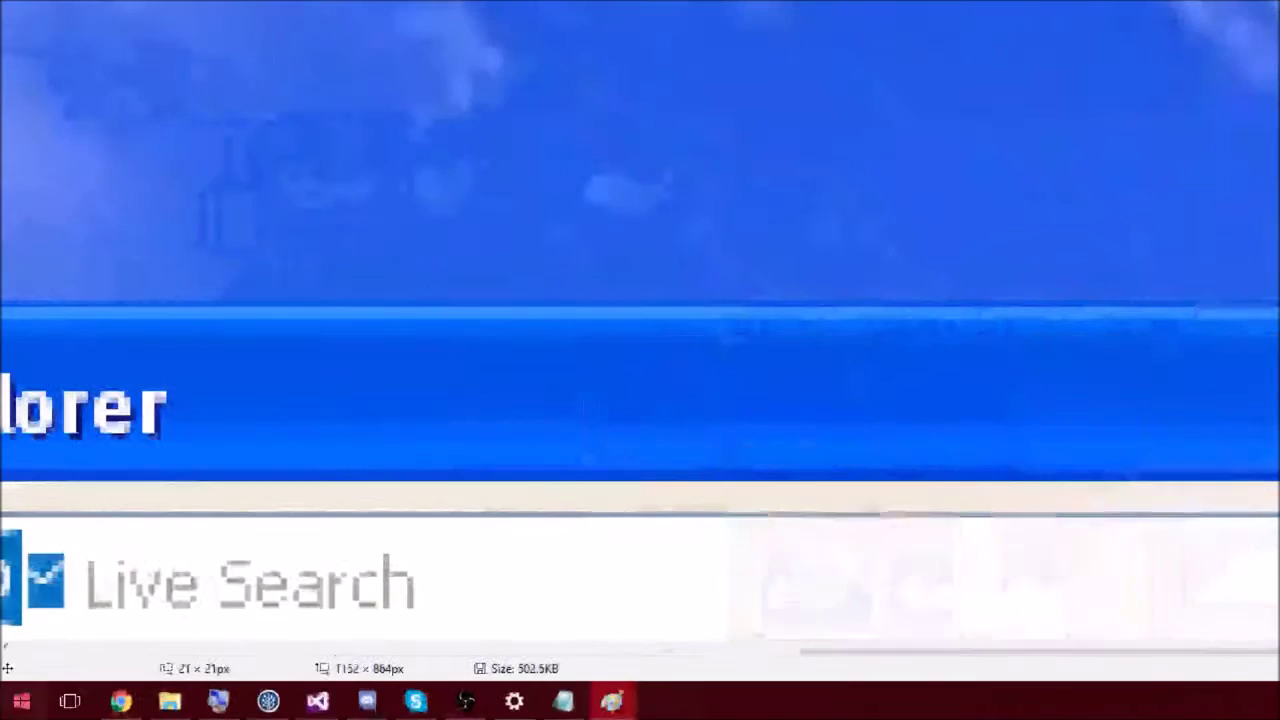
mouse_move(609, 705)
left_click(719, 618)
key("ctrl+v")
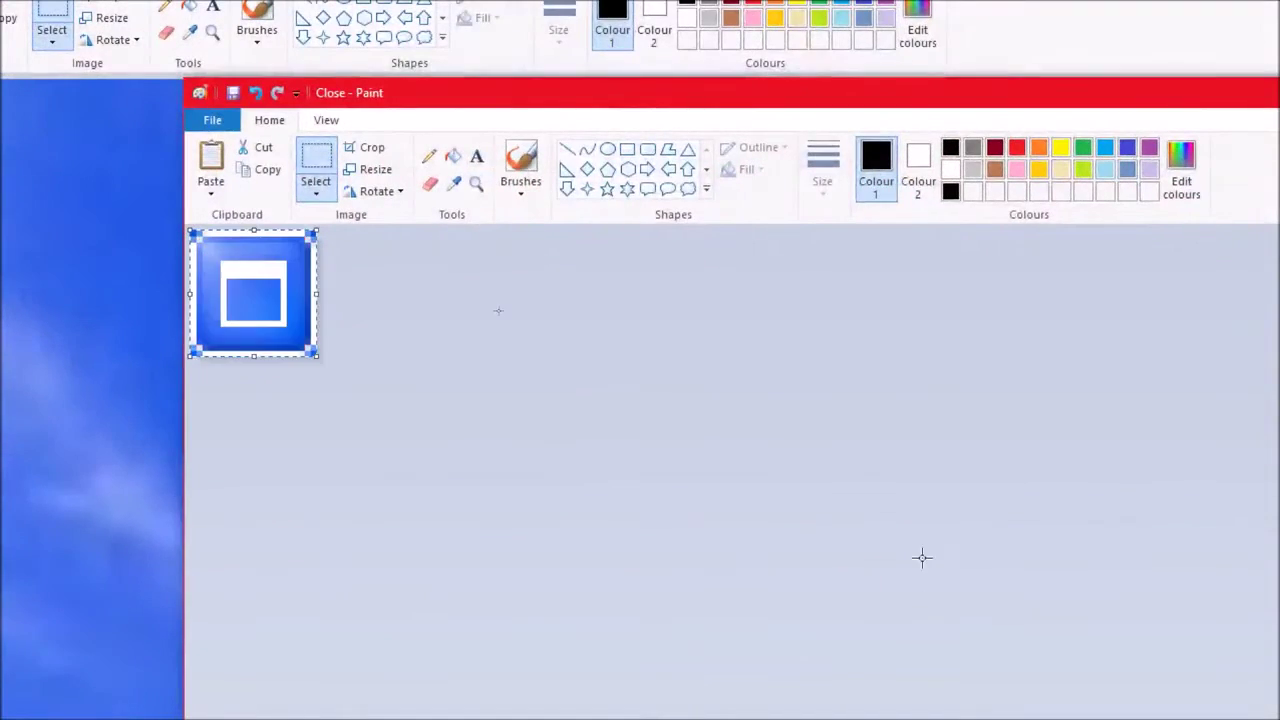
Save the maximize button picture as a separate PNG named Maximize
left_click(300, 187)
left_click(326, 351)
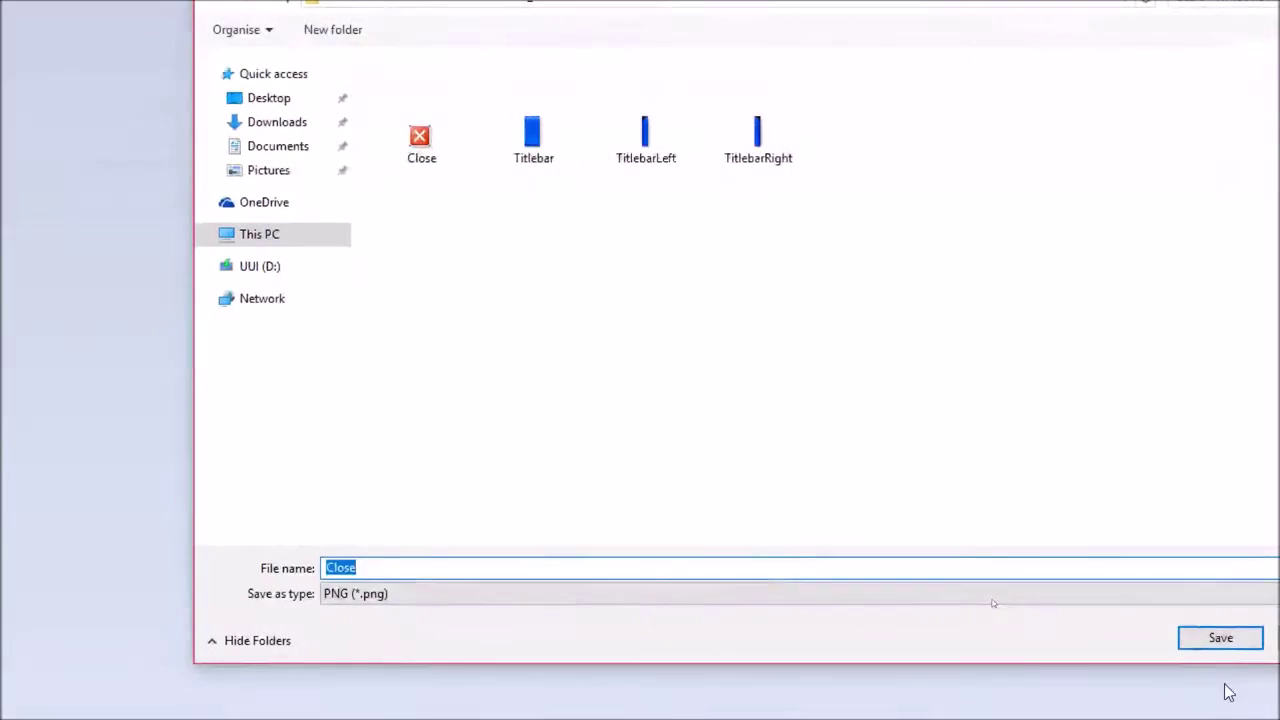
key("Return")
Copy the 21 × 21 px minimize button from the XP screenshot and paste it over the picture in the Maximize image
left_click(6, 383)
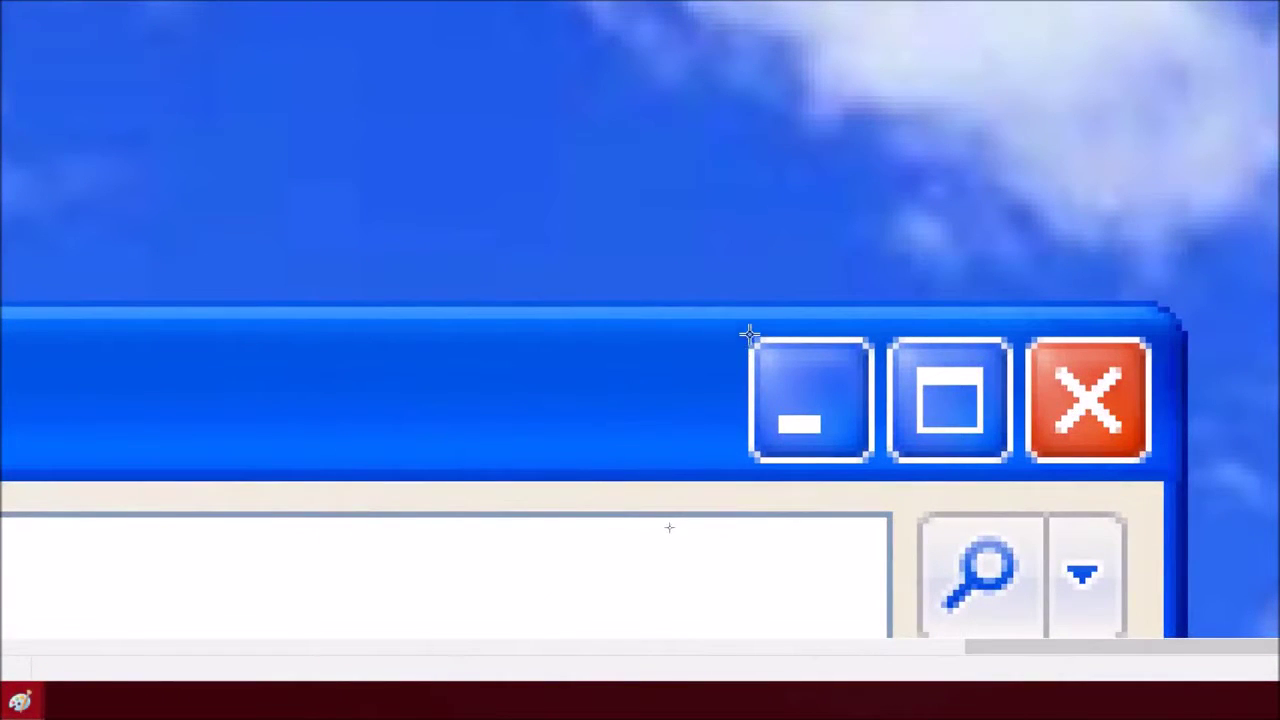
right_click(829, 423)
left_click(871, 449)
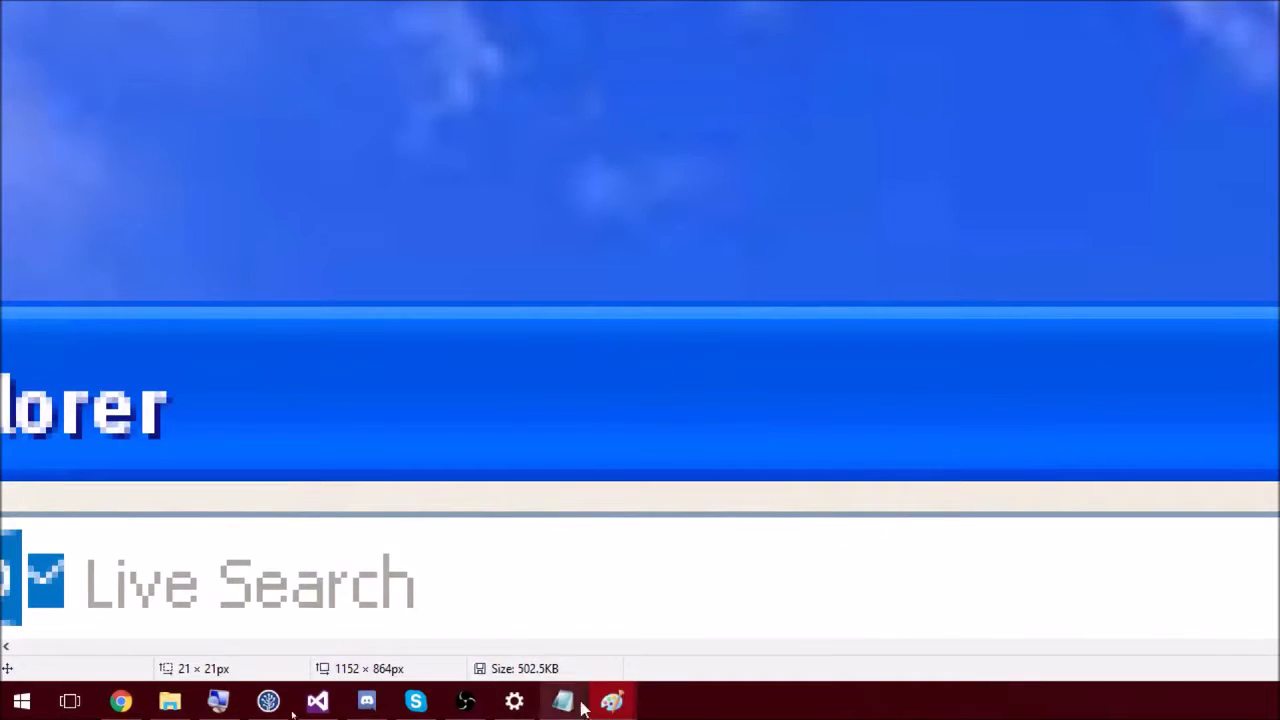
left_click(611, 701)
left_click(728, 600)
key("ctrl+v")
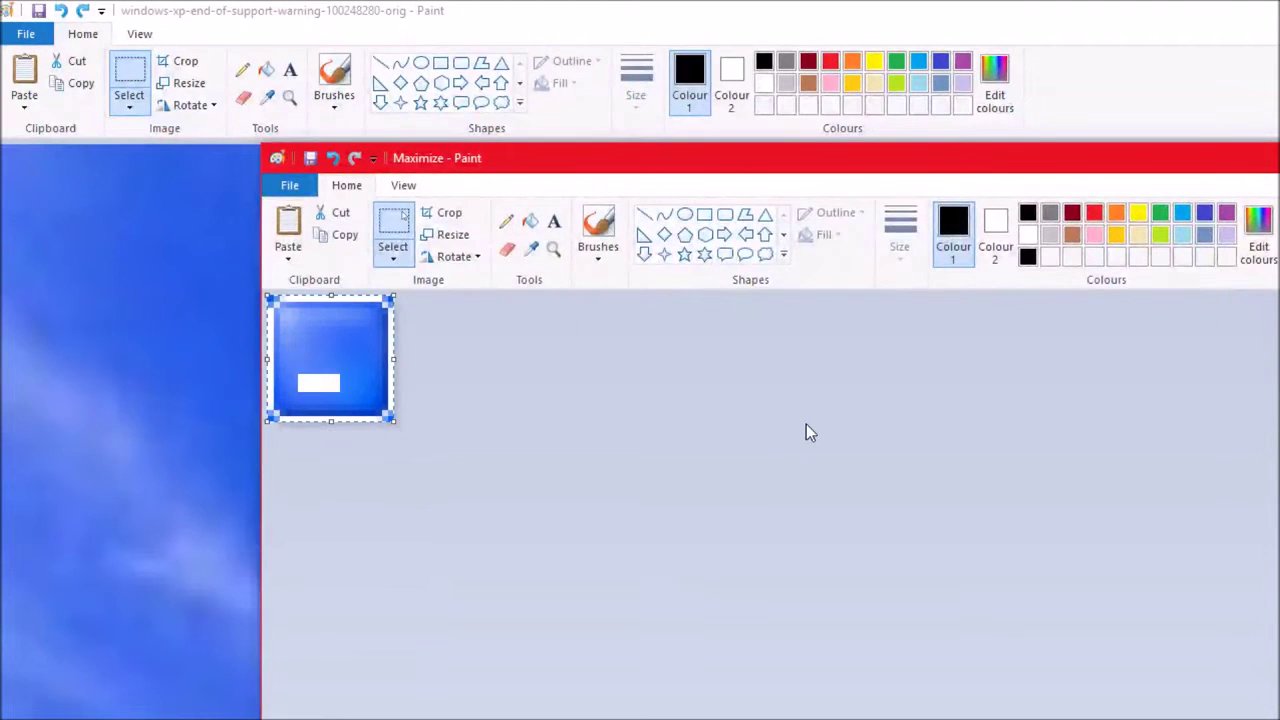
Save the minimize button picture as a separate PNG named Minimize
left_click(290, 185)
left_click(337, 348)
type("Minimize")
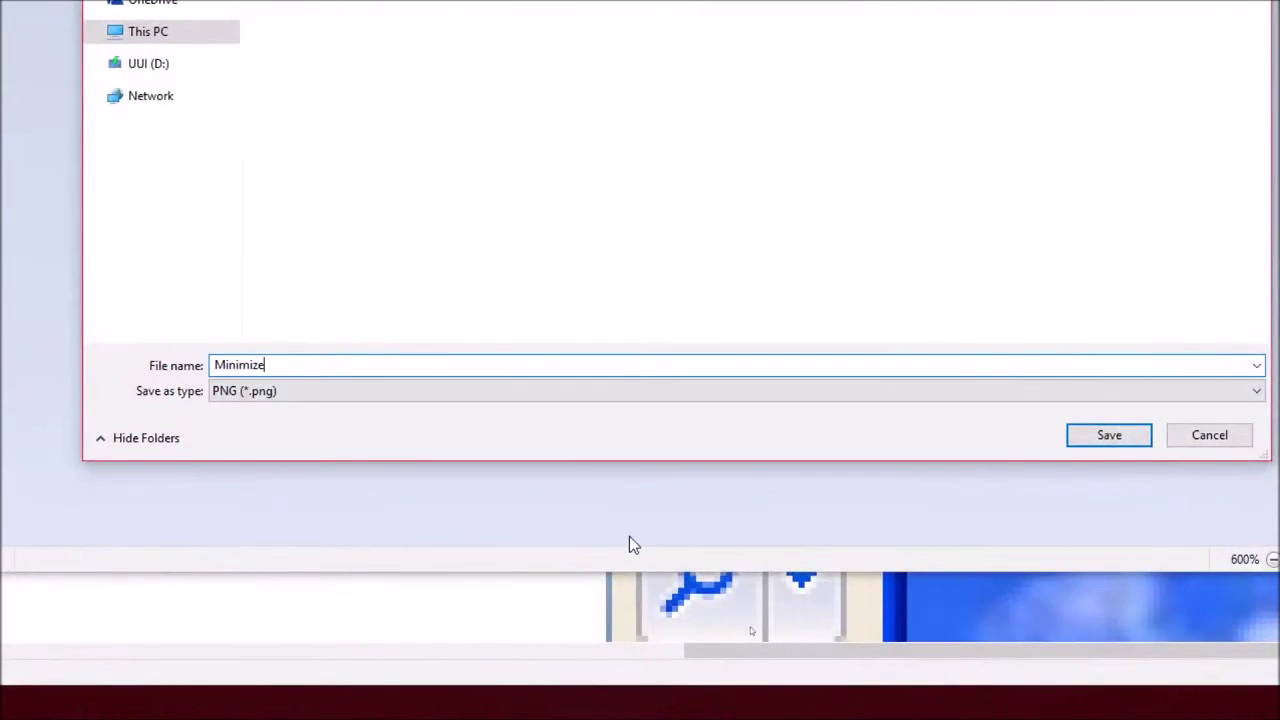
key("Return")
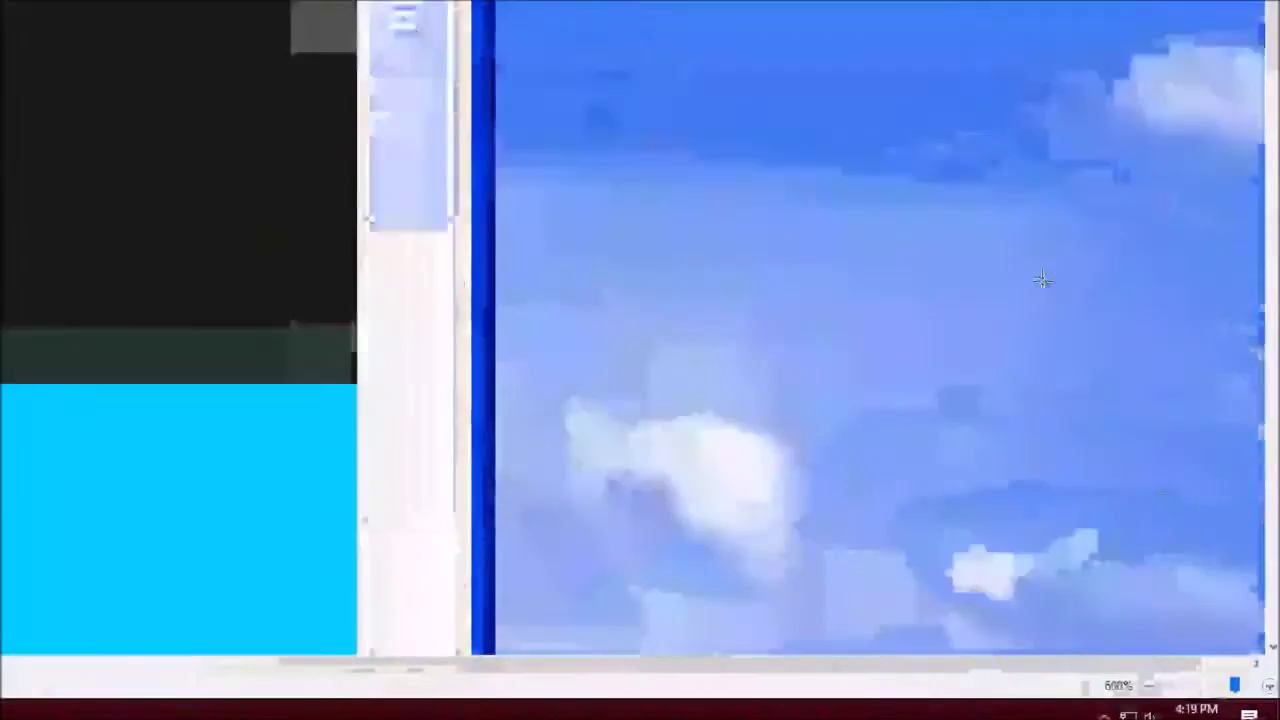
Copy a small piece of the XP window's right border, shrink the Minimize image's canvas and paste the piece into it
scroll(1042, 277, "up", 10)
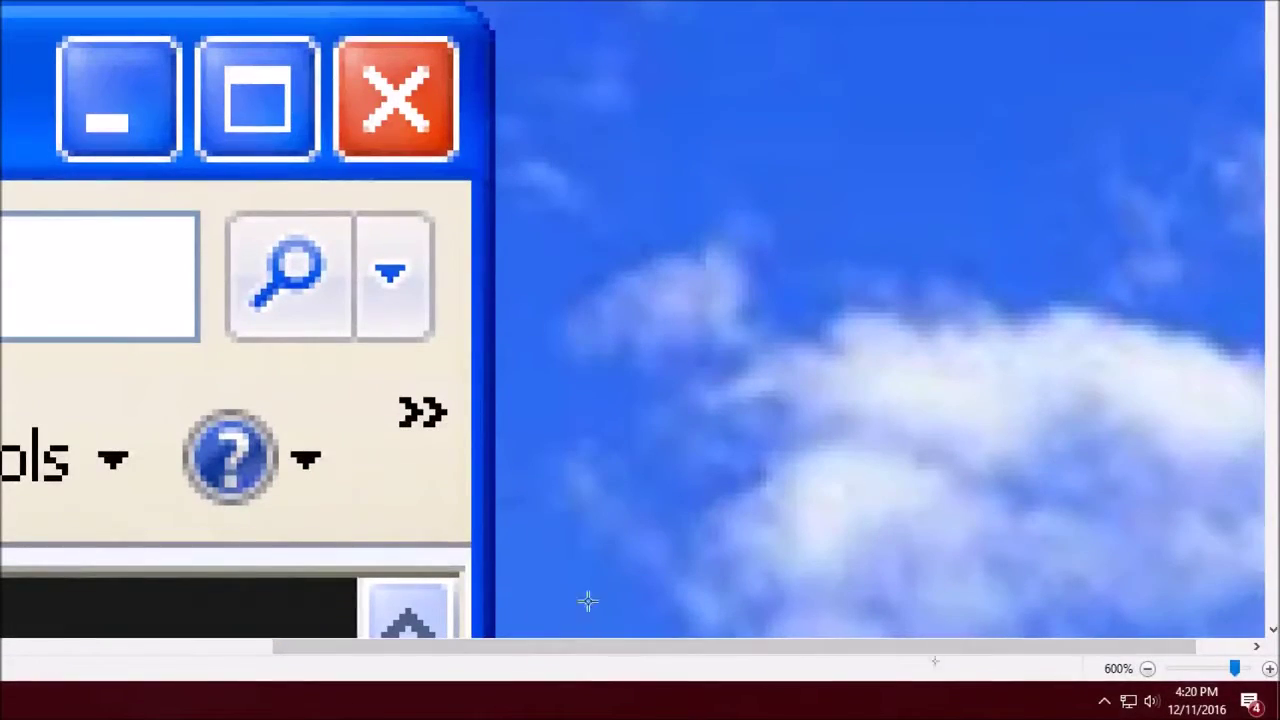
right_click(481, 507)
left_click(530, 313)
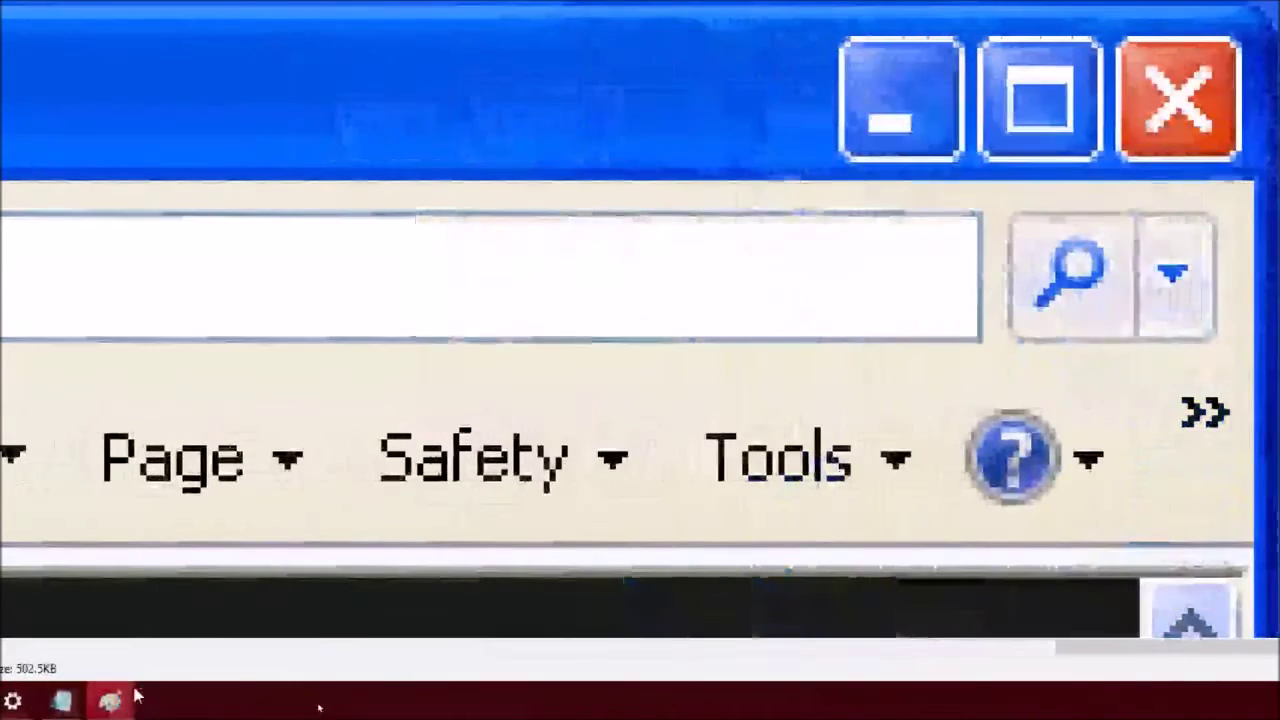
left_click(111, 700)
left_click(177, 645)
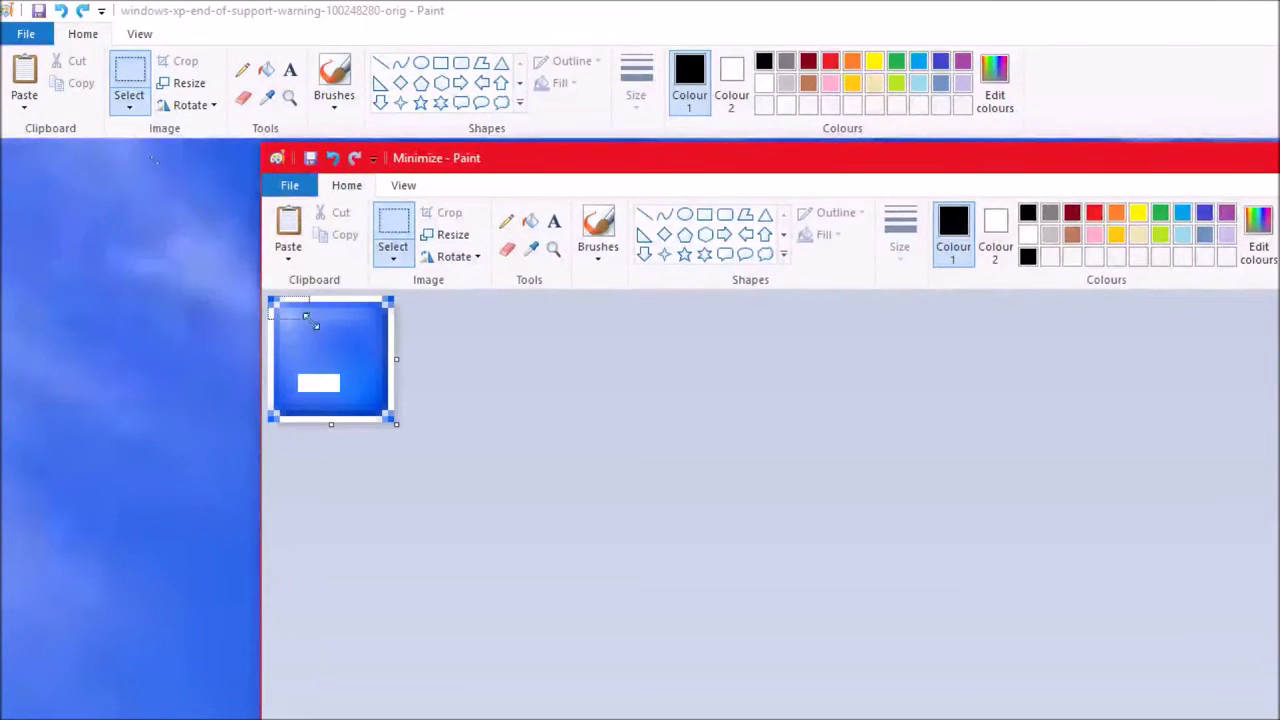
left_click_drag(272, 312, 391, 346)
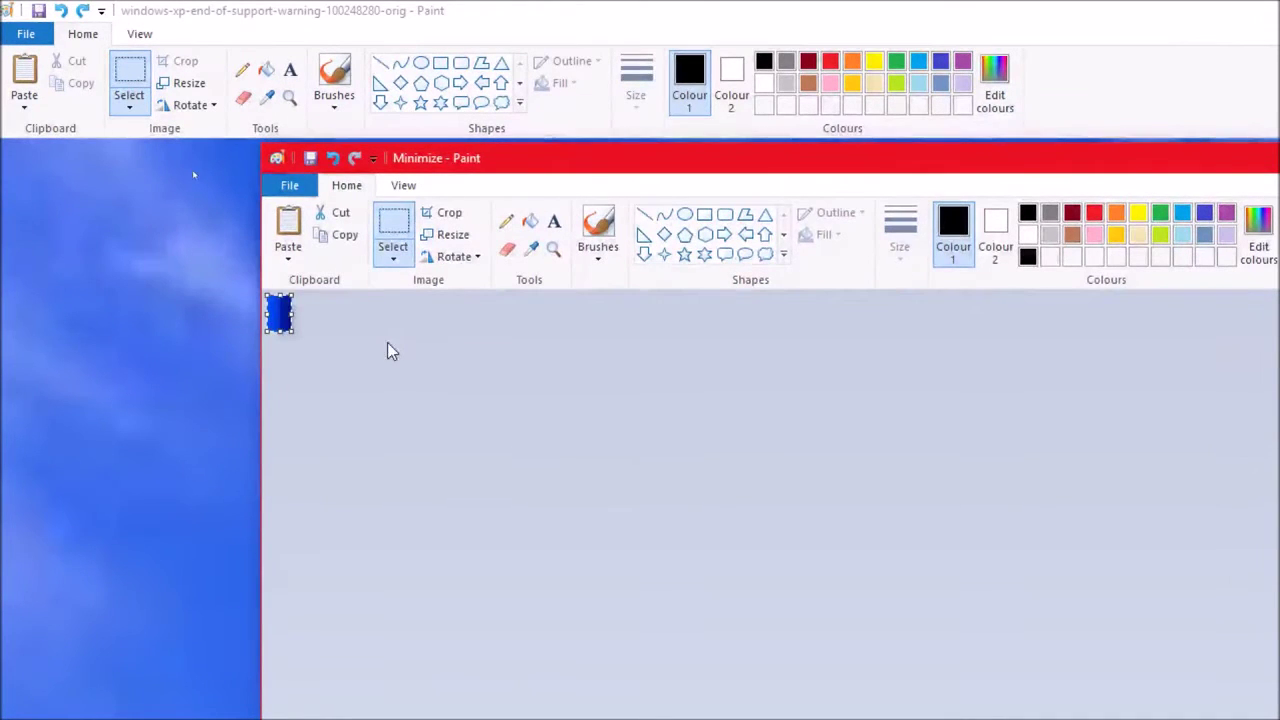
Save the right border piece as a separate PNG named BorderRight
left_click(289, 185)
left_click(300, 352)
type("BorderRight")
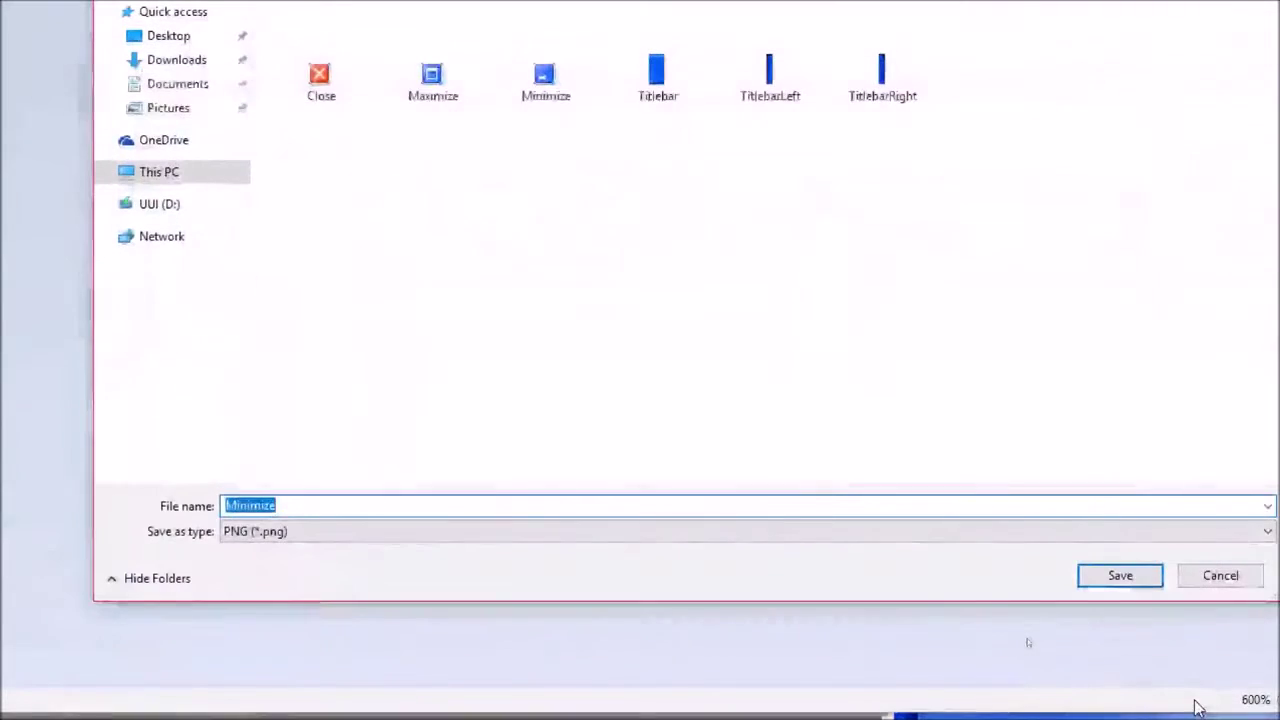
key("Return")
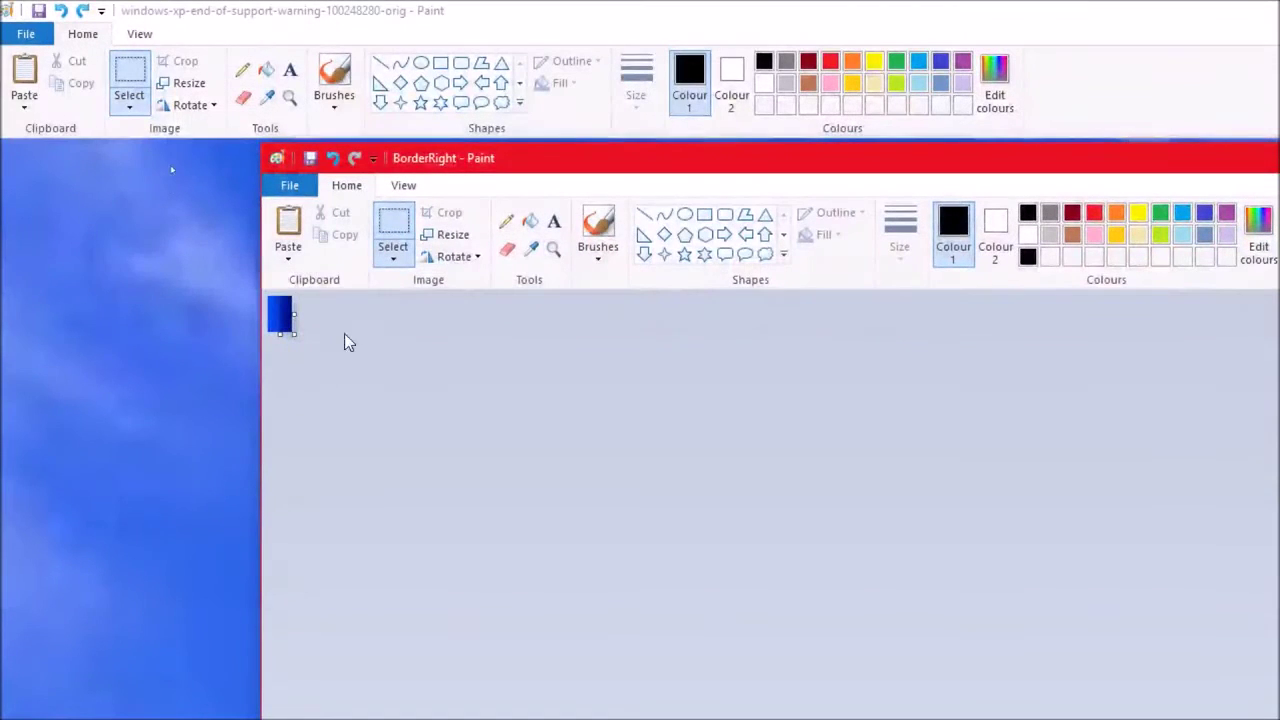
Rotate the border piece left by 90° twice so its dark edge faces left
right_click(280, 312)
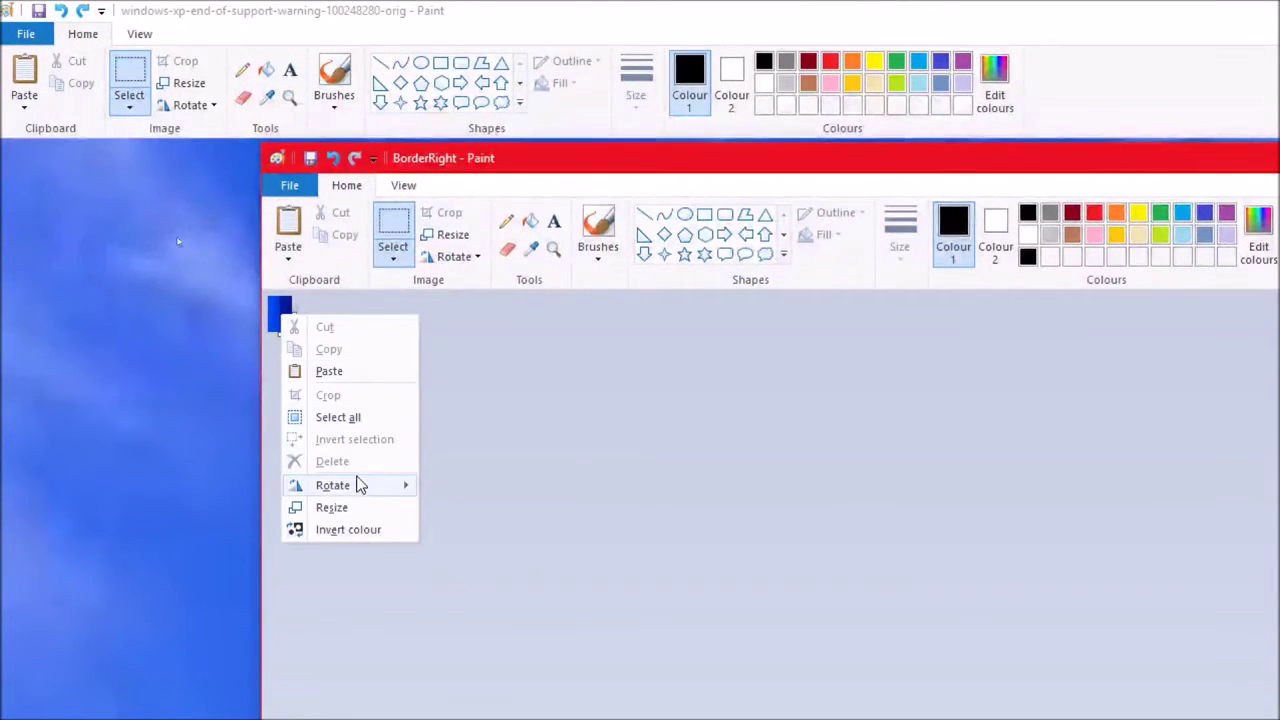
mouse_move(350, 485)
left_click(495, 510)
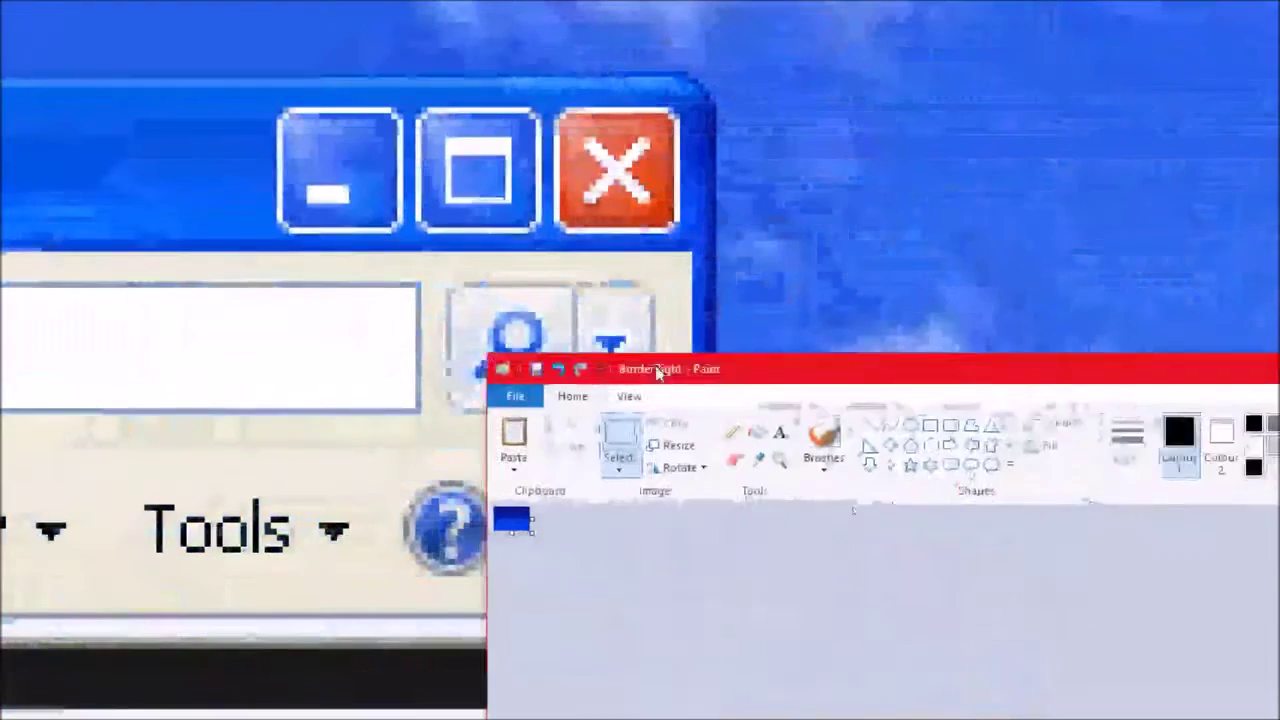
right_click(466, 516)
mouse_move(531, 686)
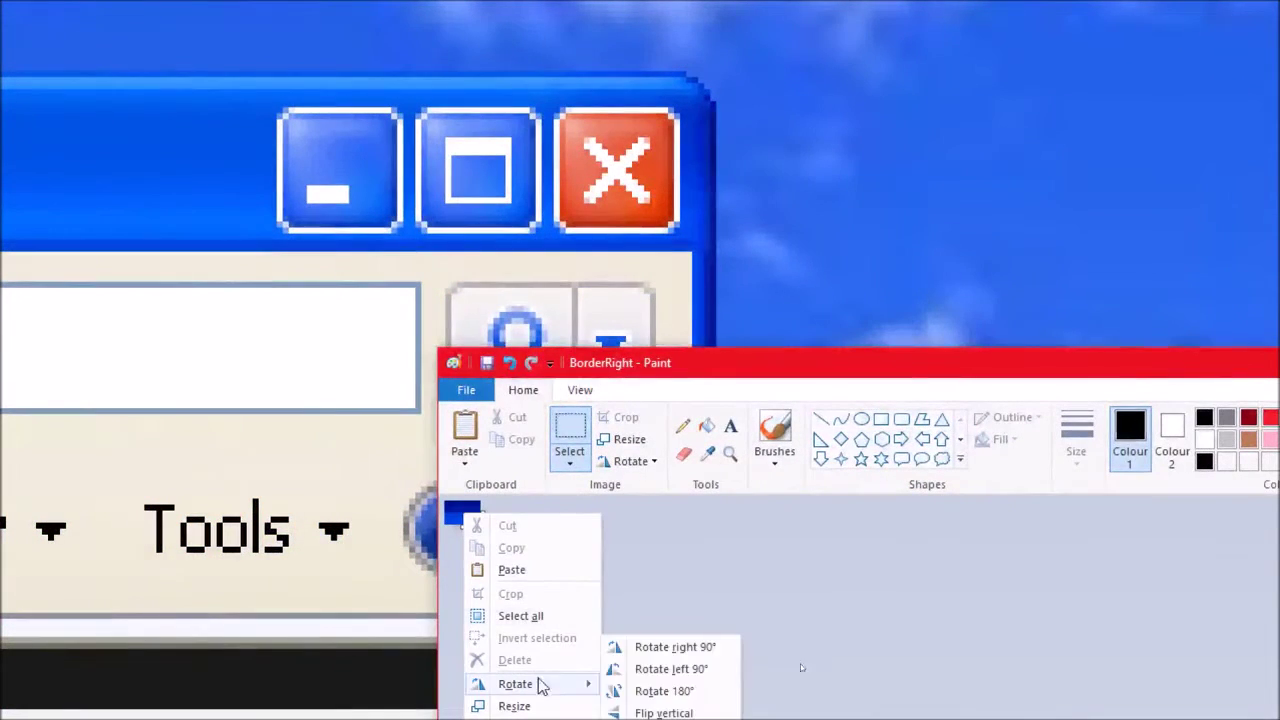
left_click(658, 670)
Save the rotated border piece as a separate PNG named BorderLeft
left_click(466, 390)
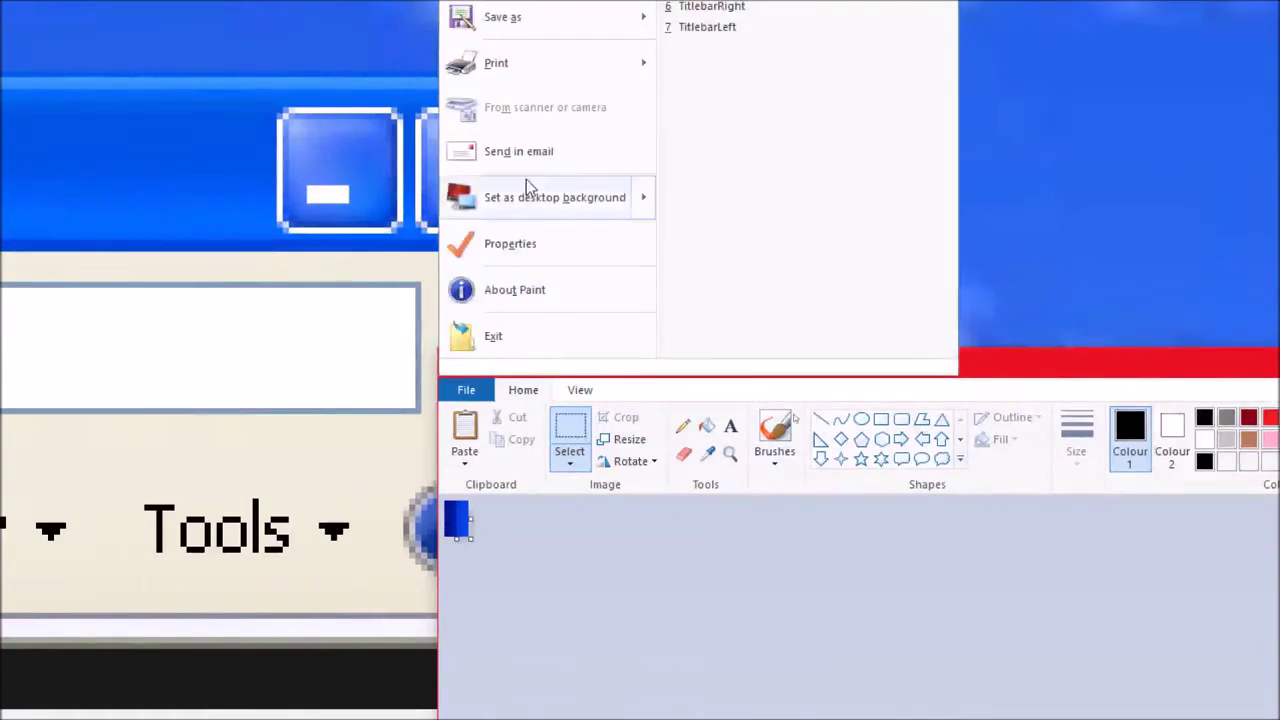
left_click(503, 16)
type("BorderLeft")
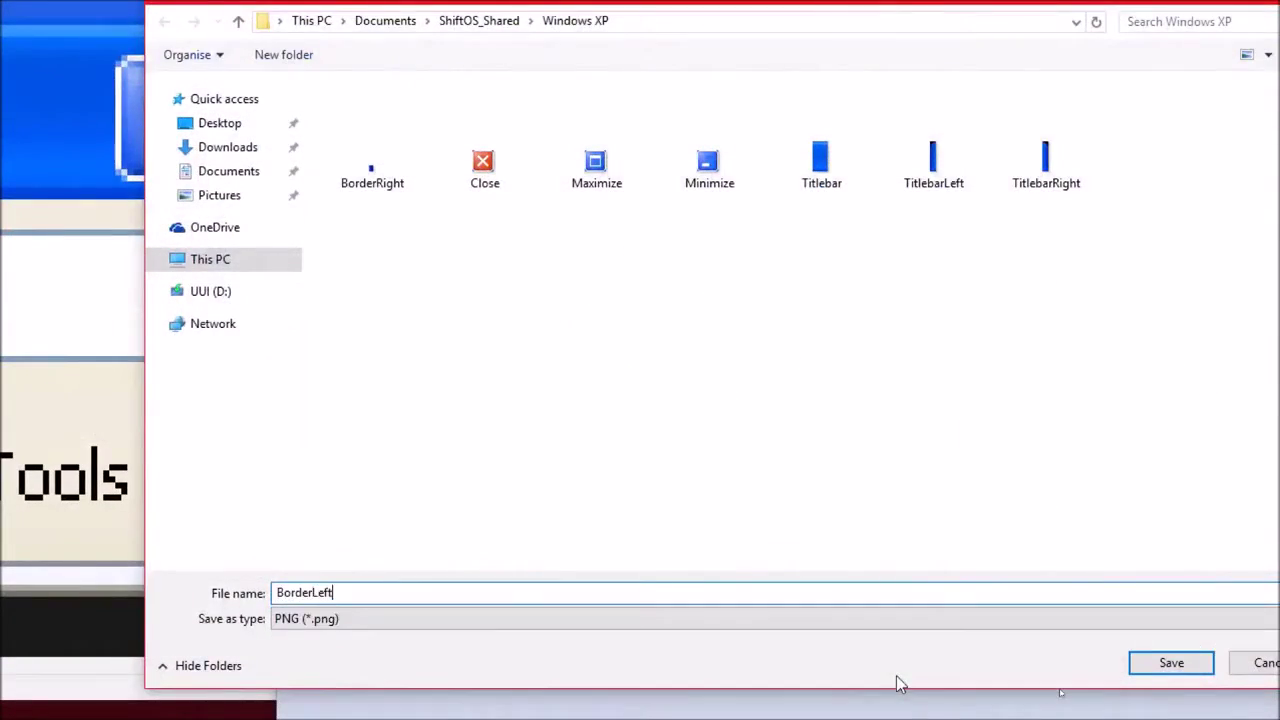
key("Return")
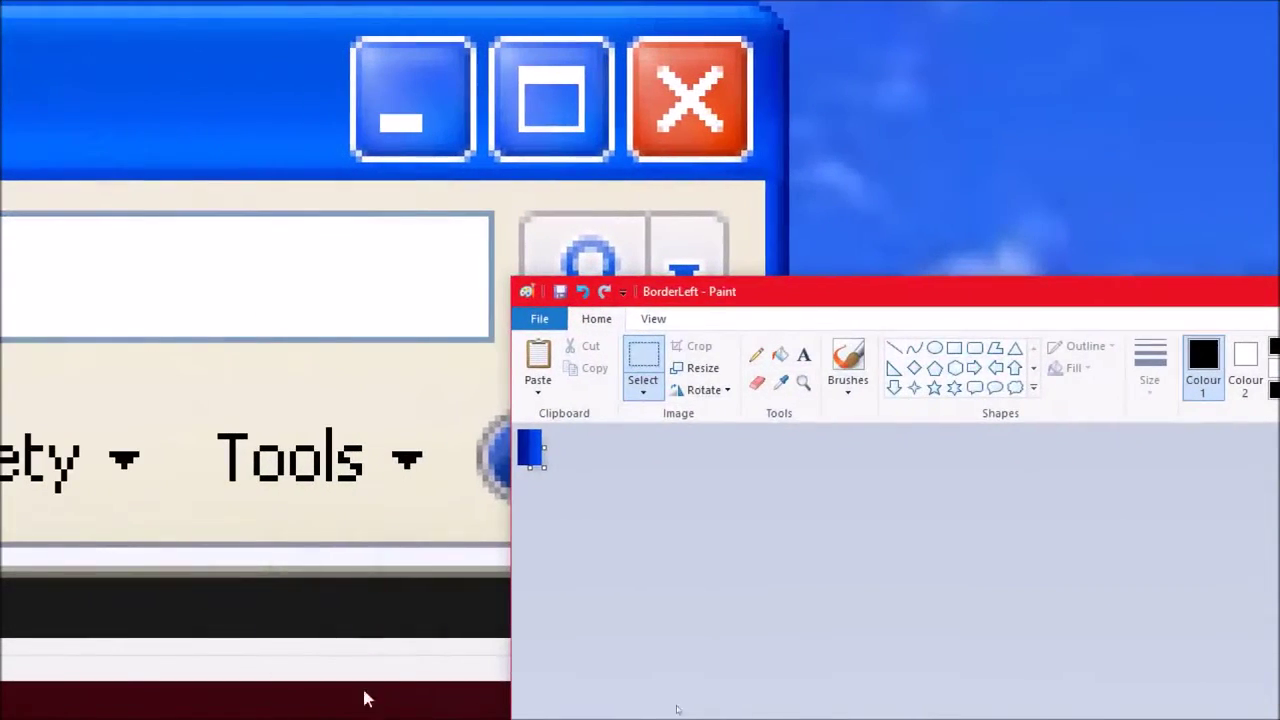
Rotate the left border piece left by 90° and save it as a separate PNG named BorderBottom
right_click(530, 452)
mouse_move(585, 397)
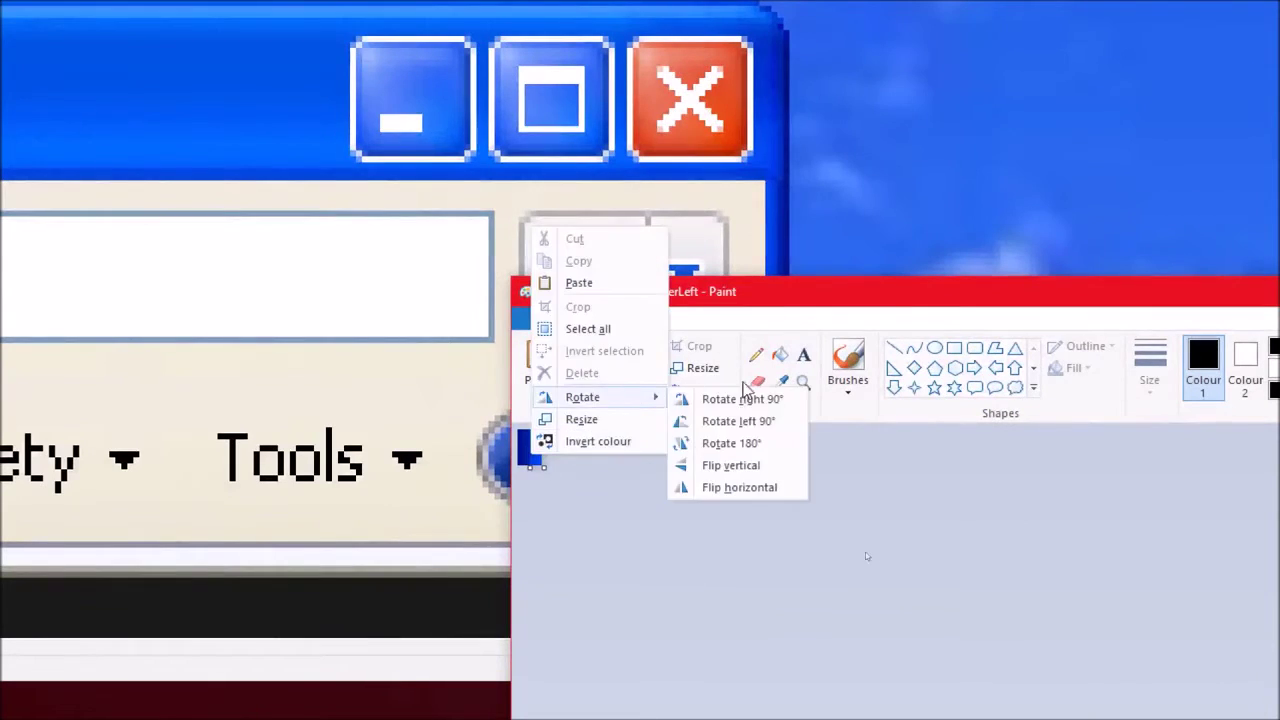
left_click(753, 421)
left_click(532, 322)
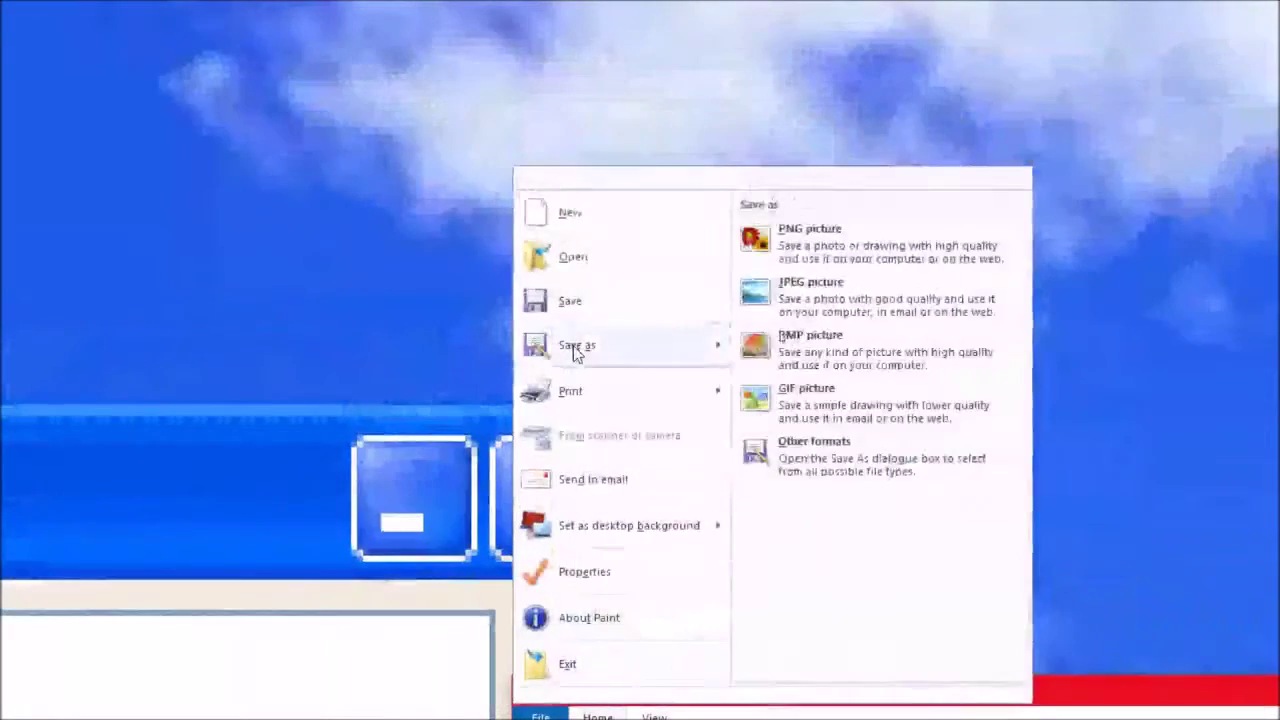
left_click(574, 349)
type("BorderBottom")
key("Return")
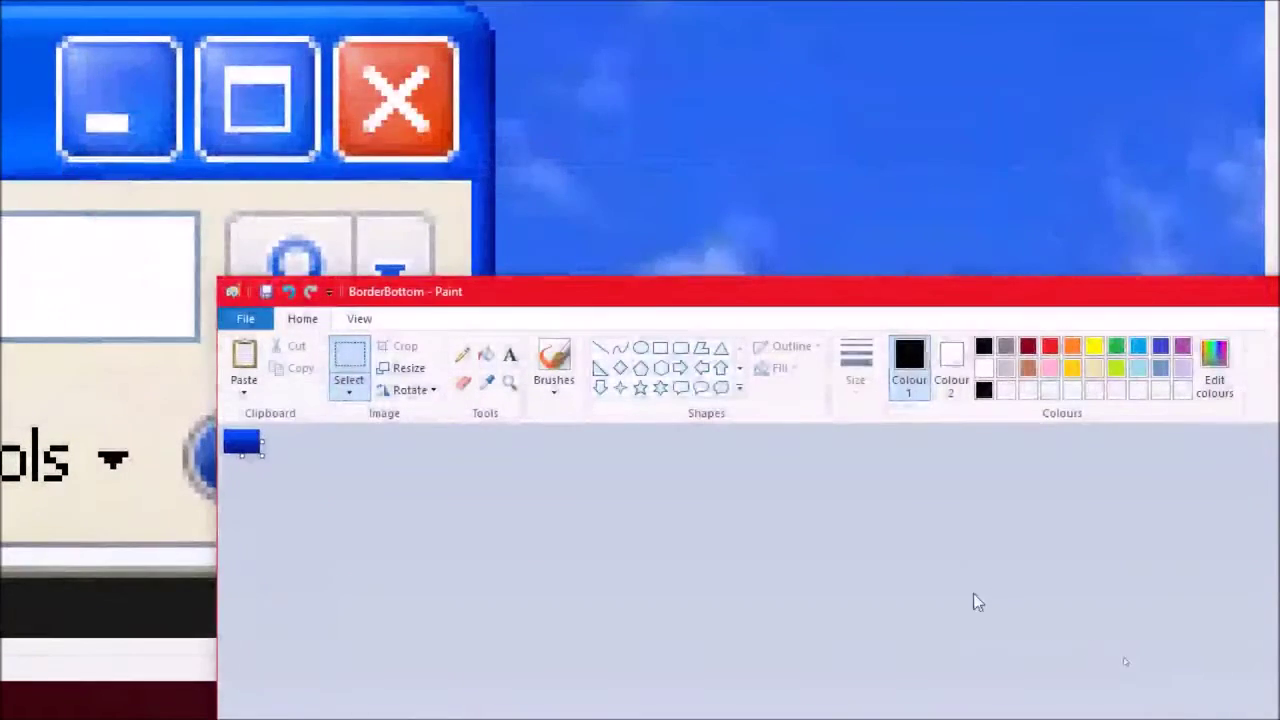
Copy the XP window's bottom-right border corner, shrink the BorderBottom image's canvas and paste the corner into it
scroll(264, 686, "down", 5)
scroll(264, 686, "up", 1)
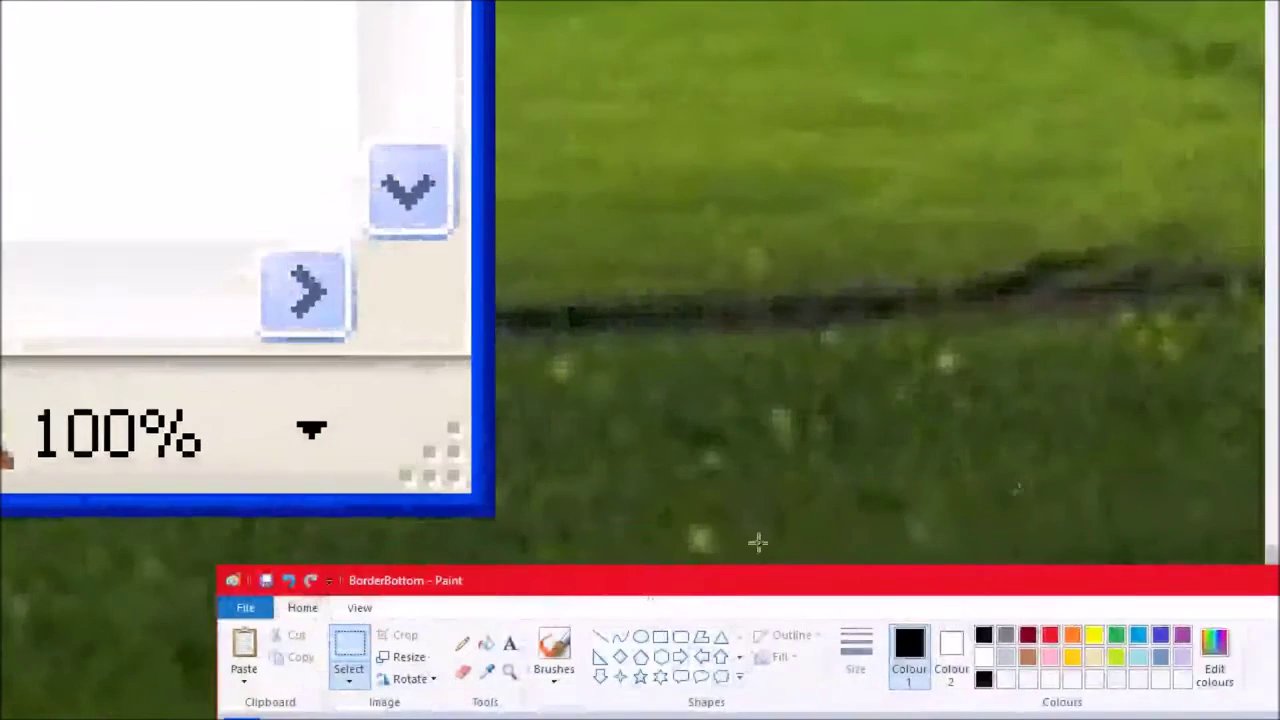
left_click(904, 414)
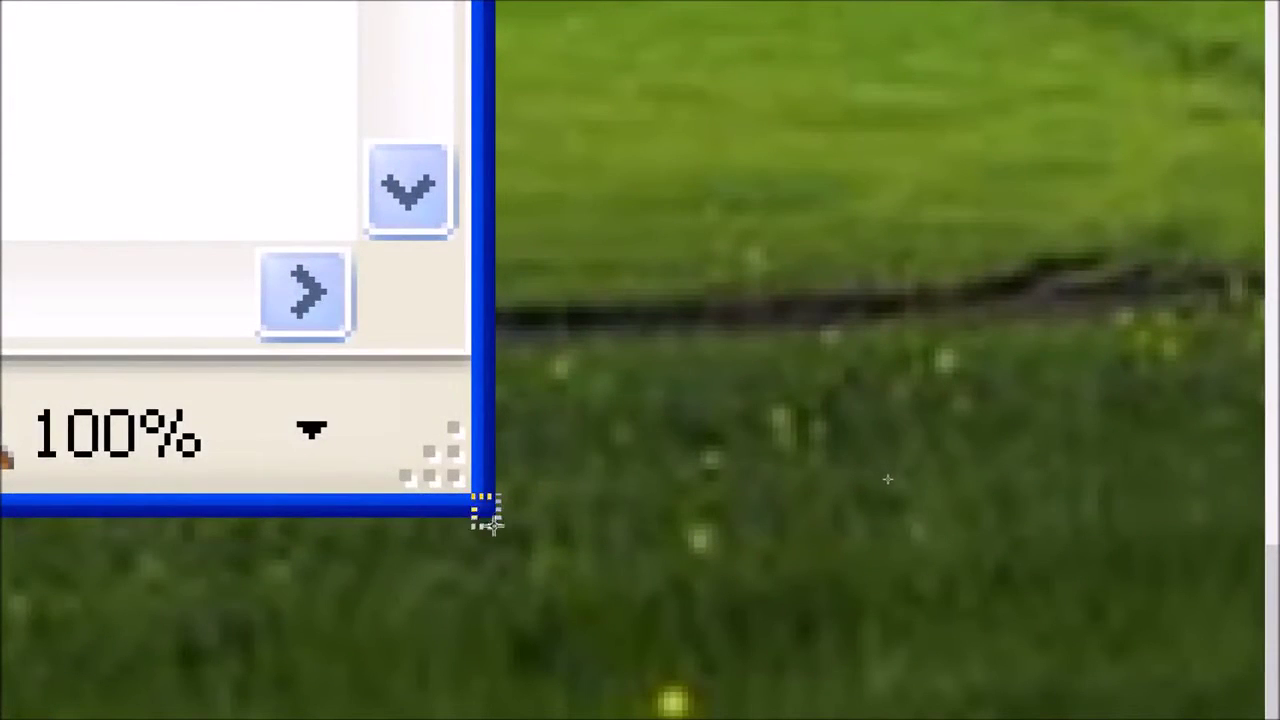
right_click(483, 504)
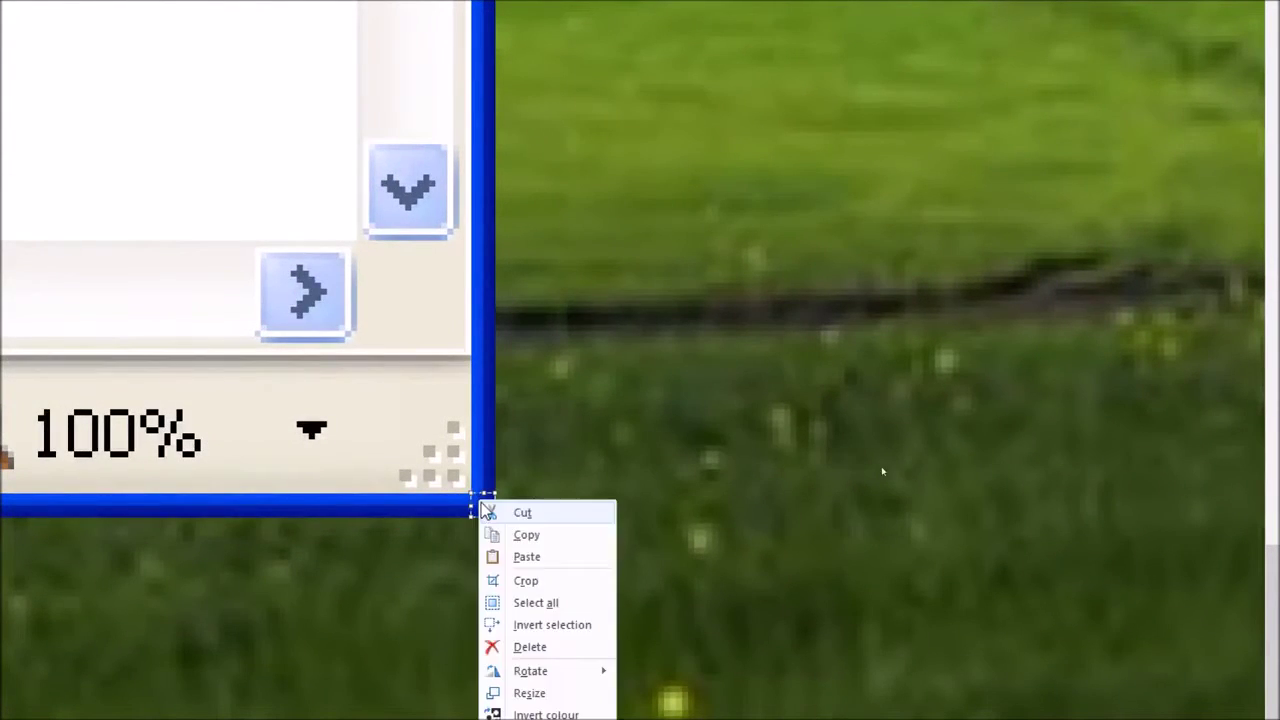
left_click(525, 536)
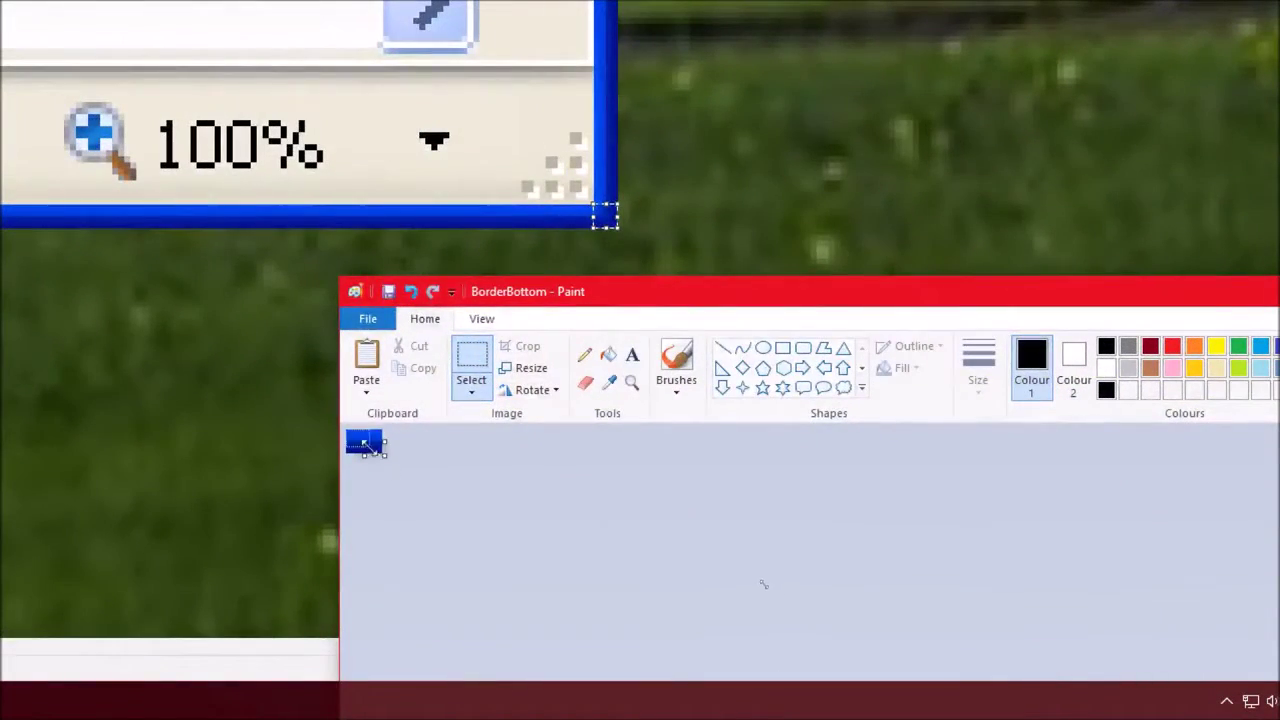
left_click_drag(370, 448, 364, 442)
key("ctrl+v")
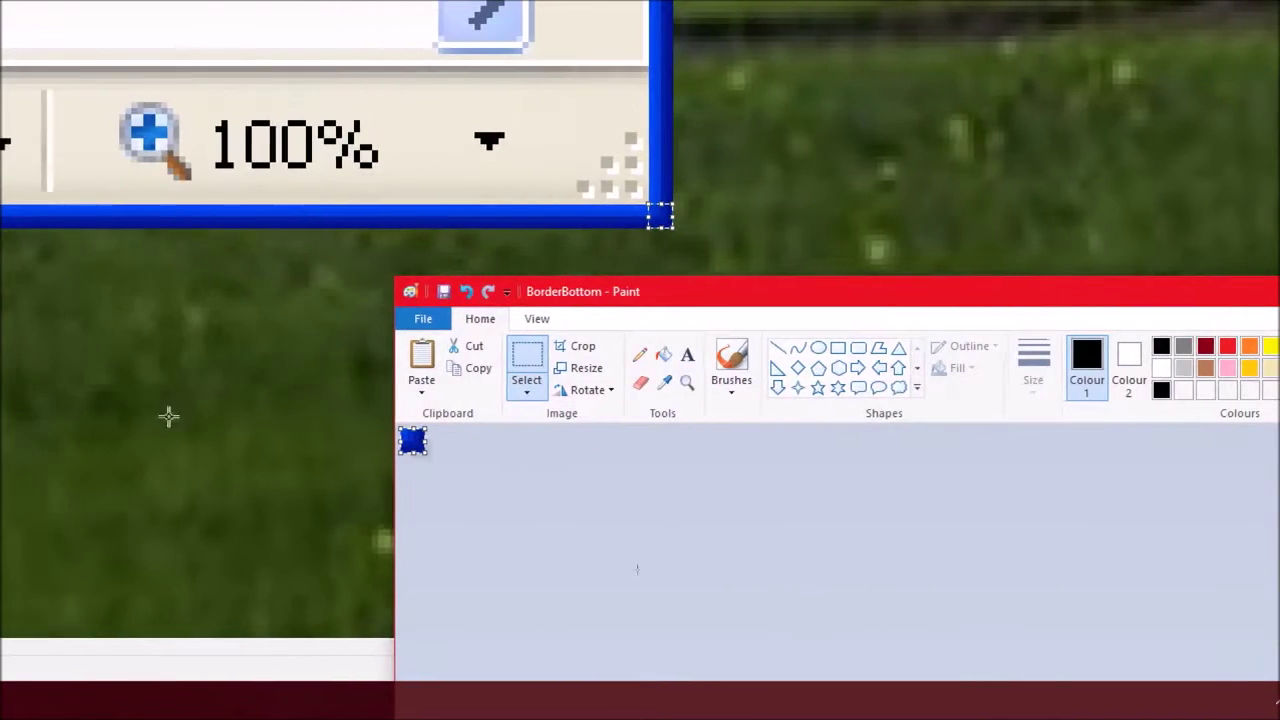
Save the corner piece as a separate PNG named BorderBottomRight
left_click(362, 322)
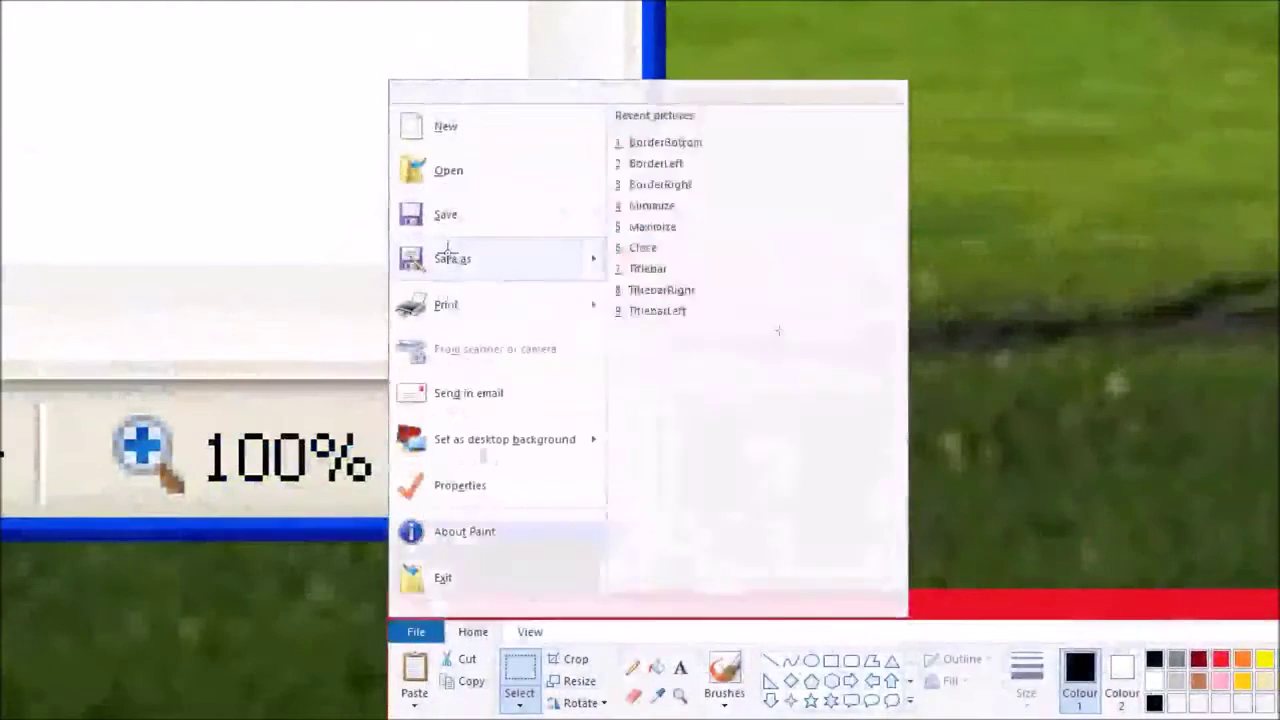
left_click(447, 250)
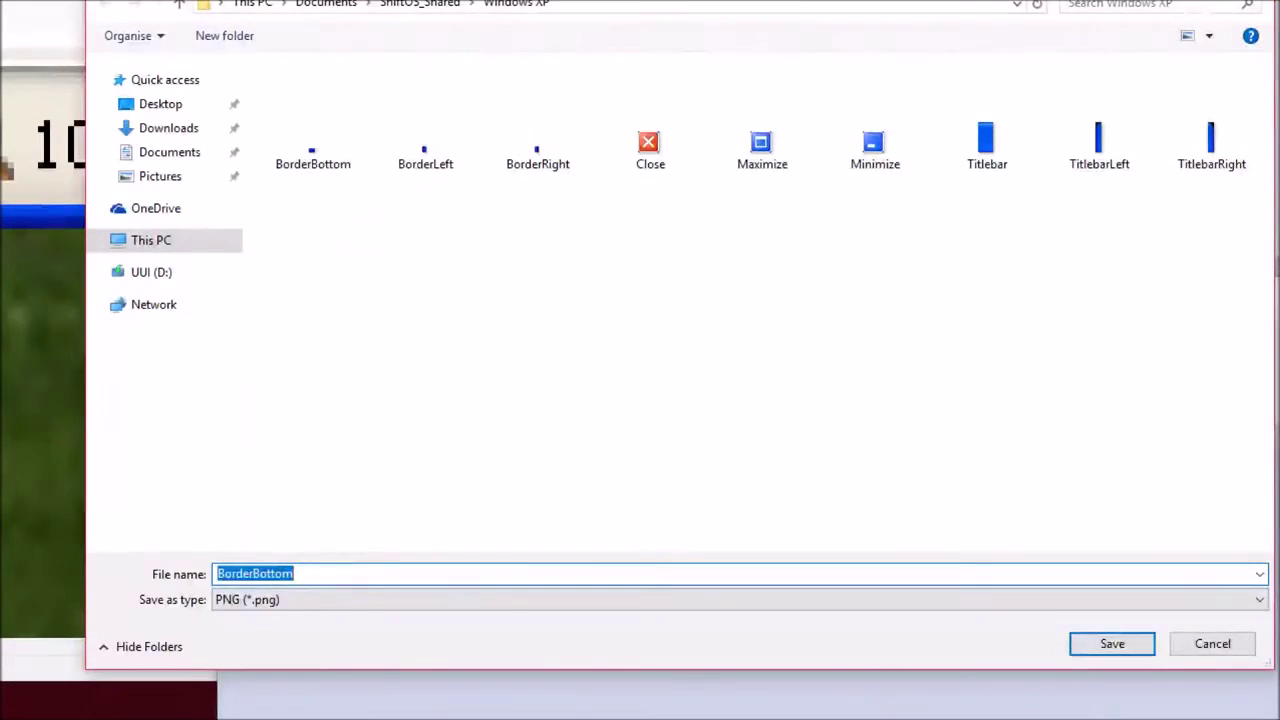
type("BorderBottomRight")
key("Return")
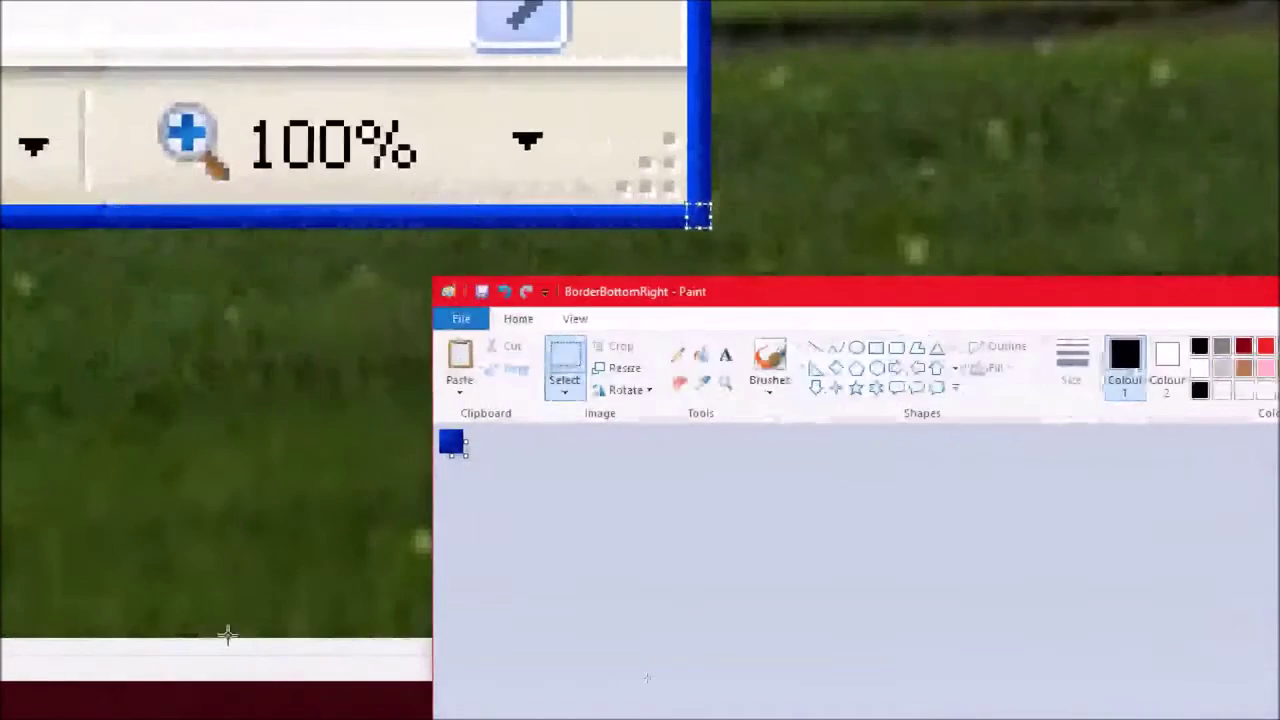
Flip the border corner piece horizontally and save it as a separate PNG named BorderBottomLeft
right_click(231, 444)
mouse_move(520, 612)
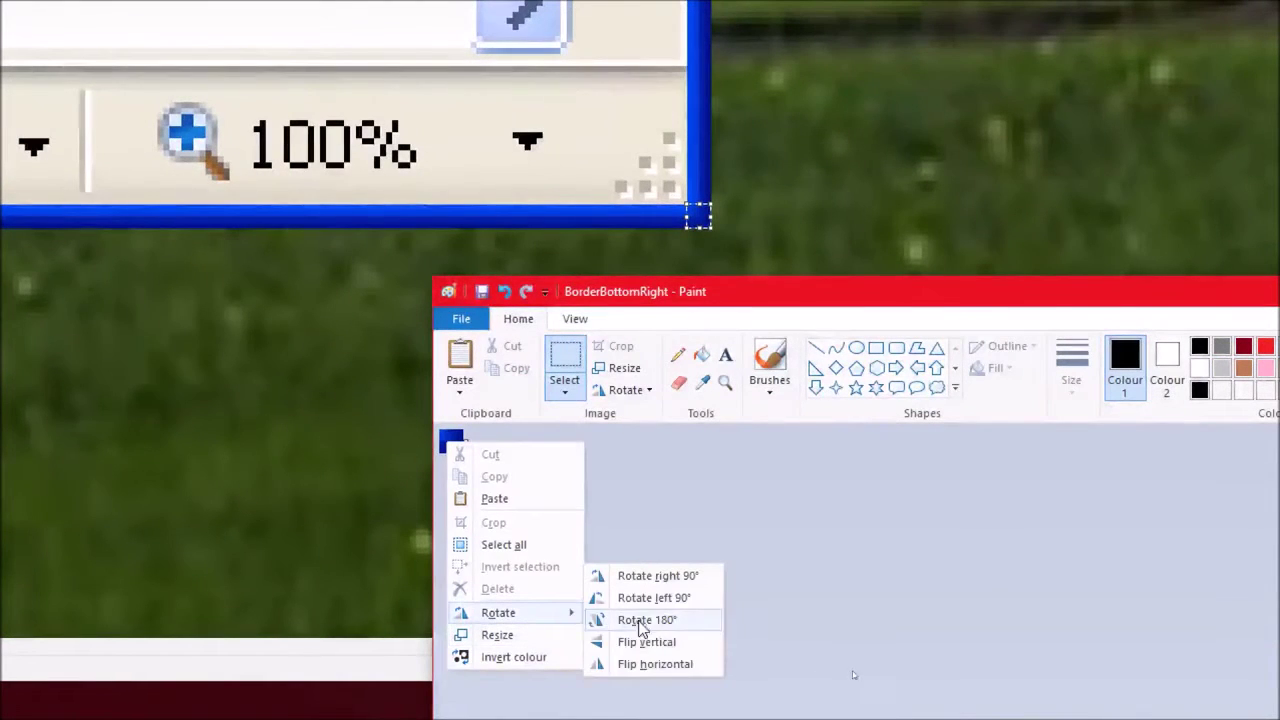
left_click(655, 667)
left_click(461, 318)
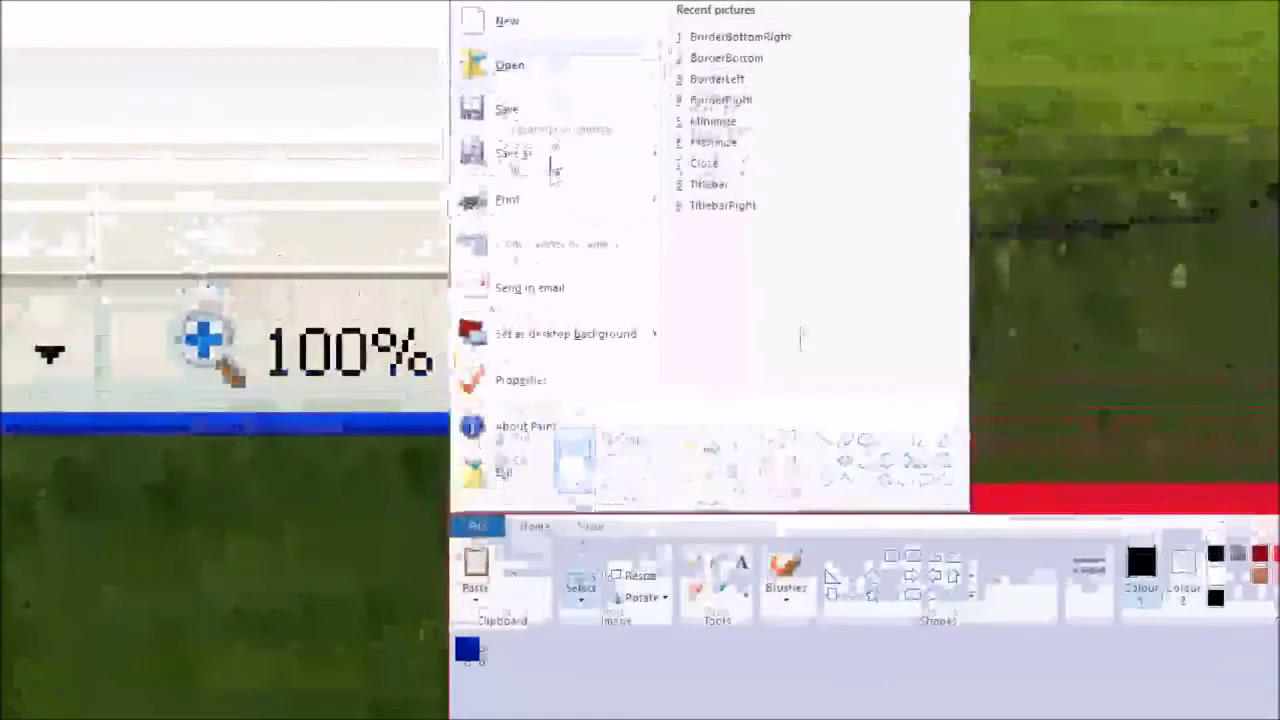
left_click(536, 155)
type("BorderBottomLeft")
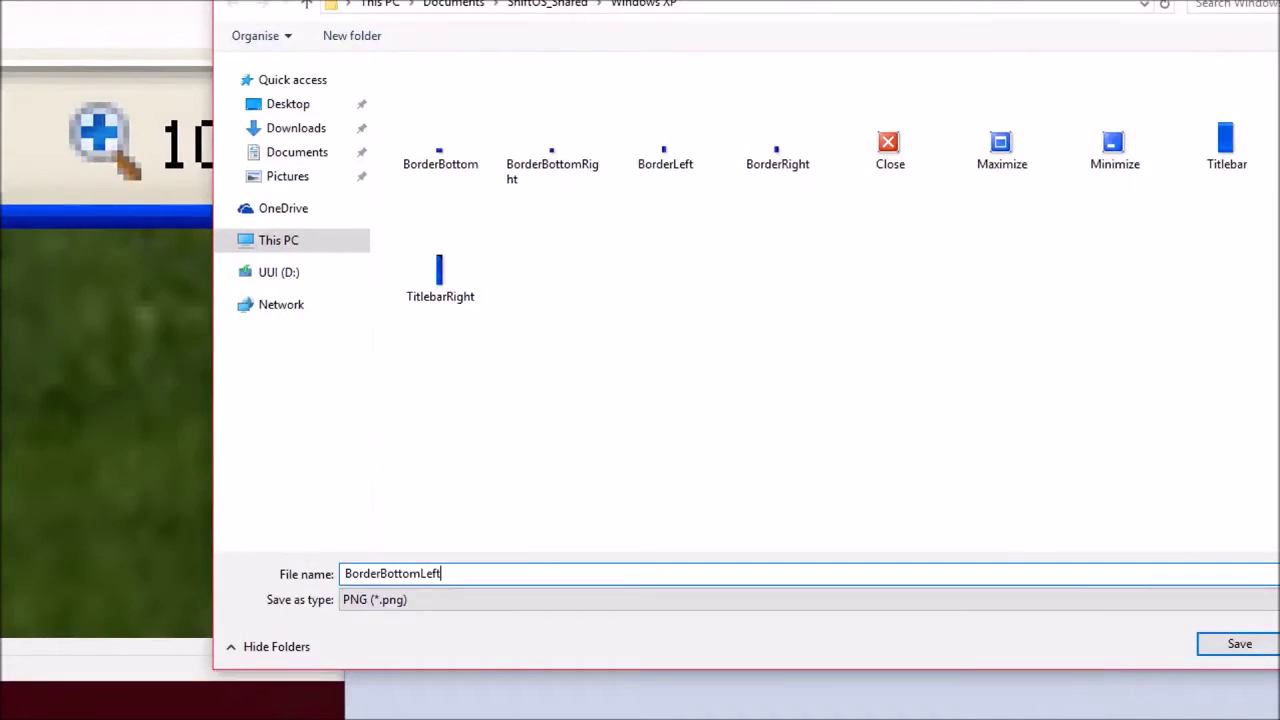
key("Return")
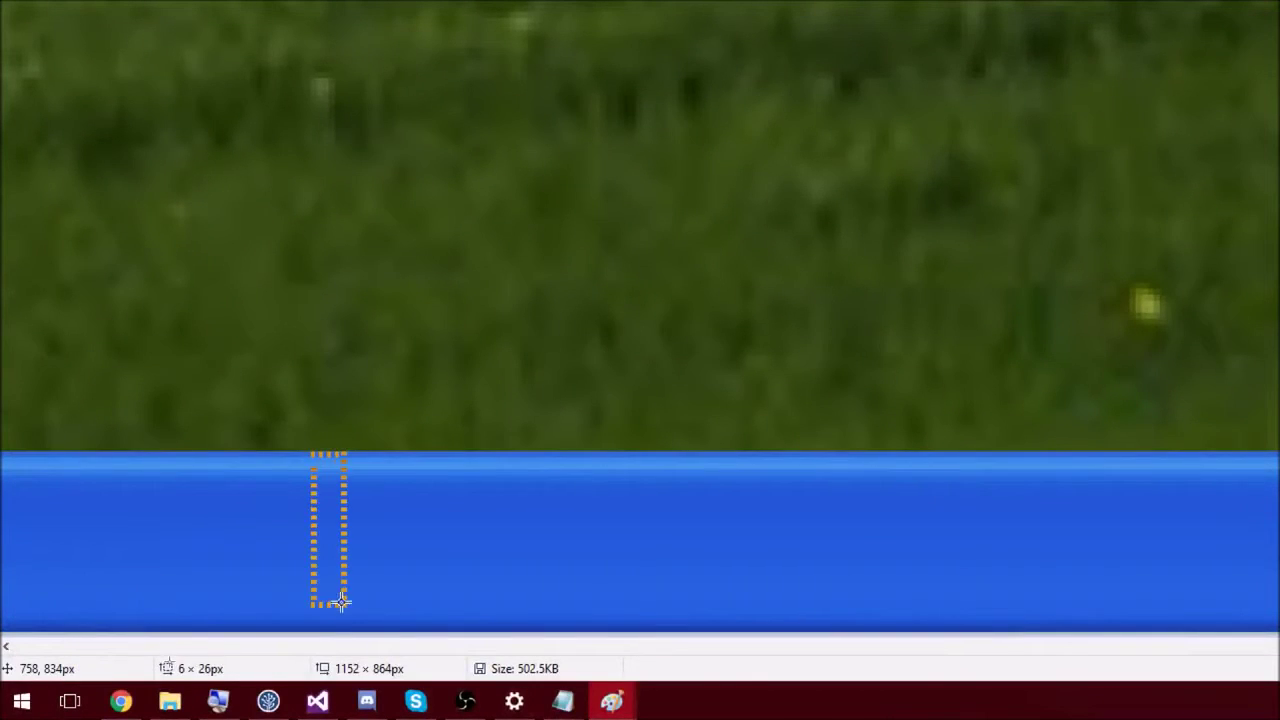
Copy a 6 × 30 px strip of the empty XP taskbar, paste it into the corner image and save it as Panel
left_click_drag(343, 627, 343, 627)
right_click(330, 573)
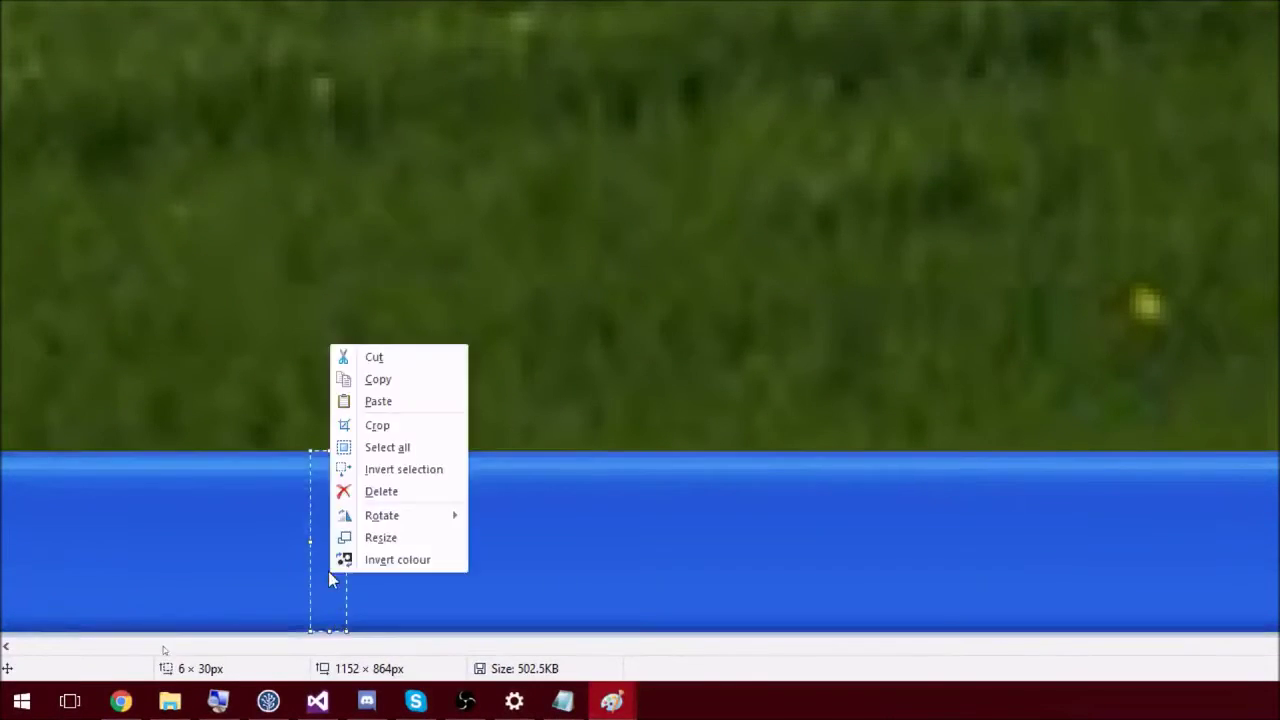
left_click(378, 380)
mouse_move(612, 700)
left_click(656, 634)
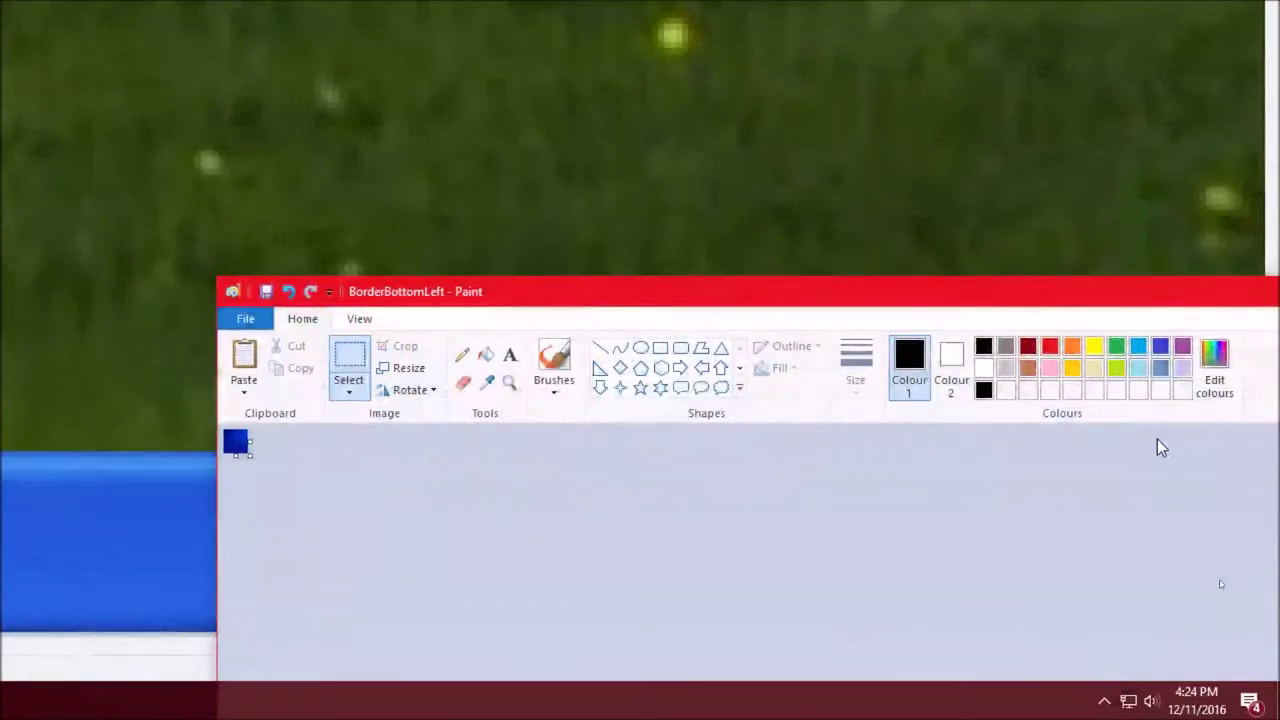
key("ctrl+v")
left_click(245, 318)
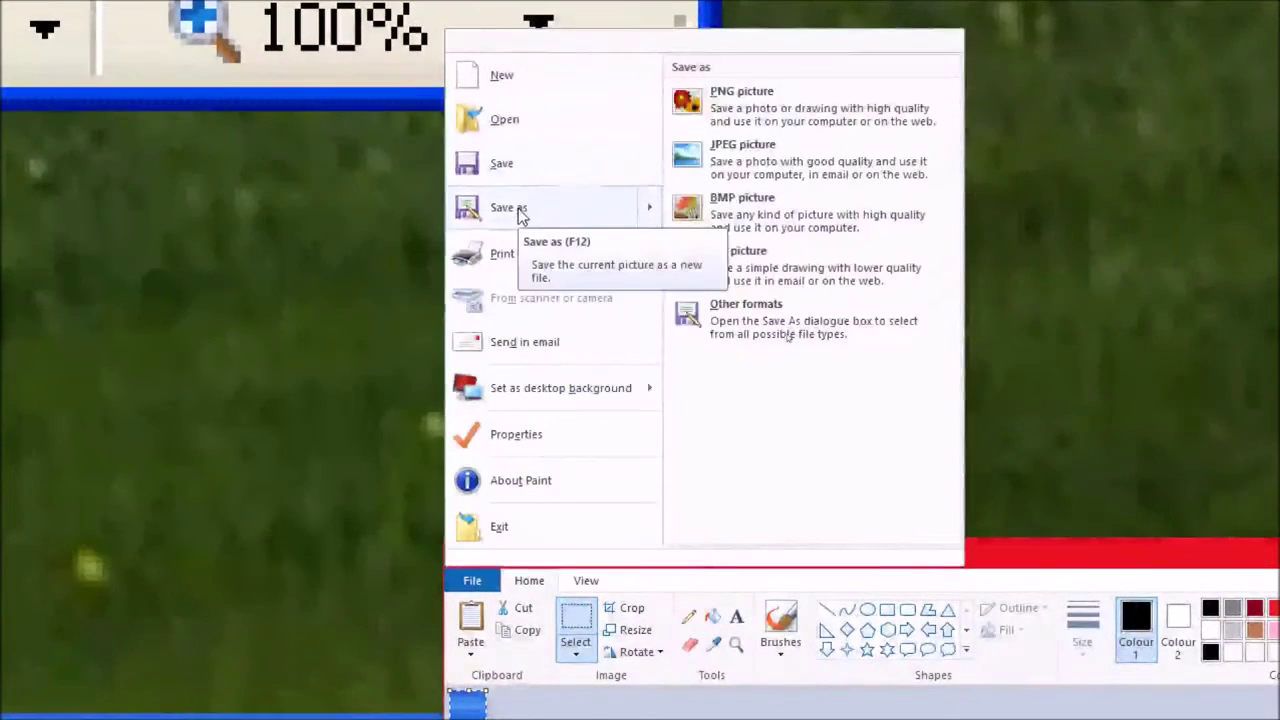
left_click(535, 10)
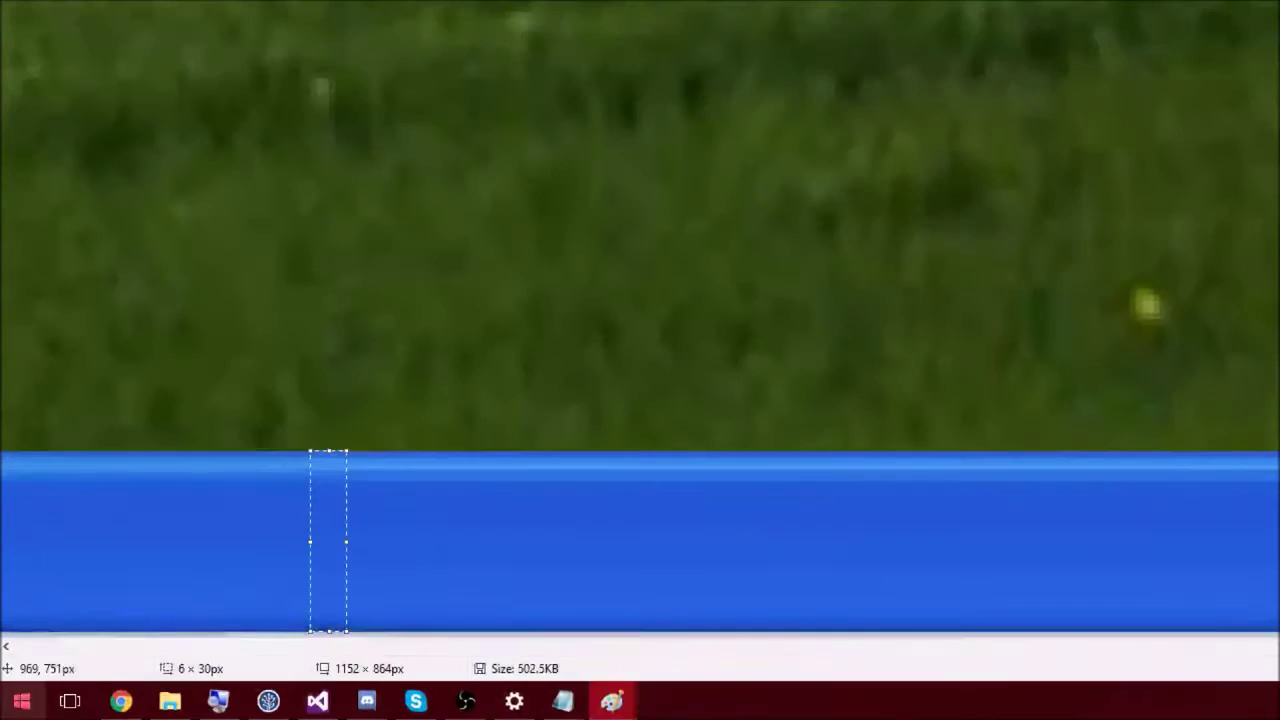
Copy the 160 × 25 px Internet Explorer taskbar button from the screenshot and paste it into the Panel image
left_click_drag(192, 648, 535, 652)
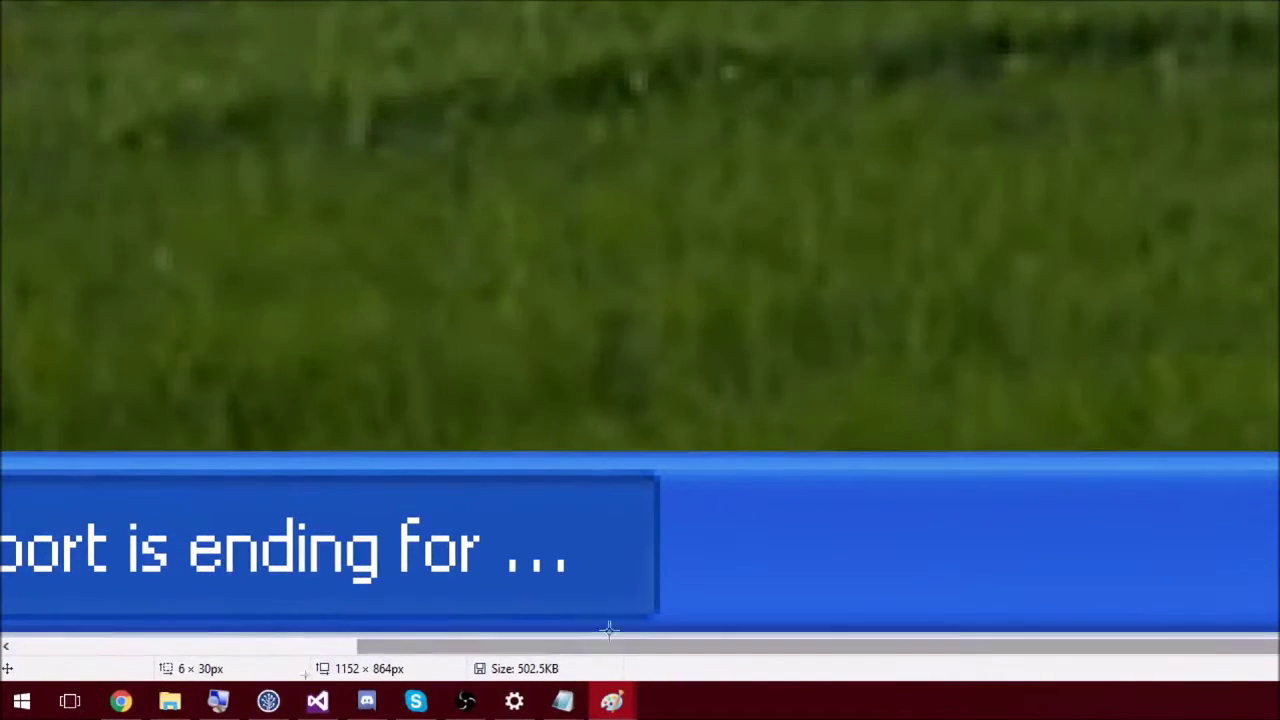
left_click(328, 562)
left_click_drag(480, 647, 366, 623)
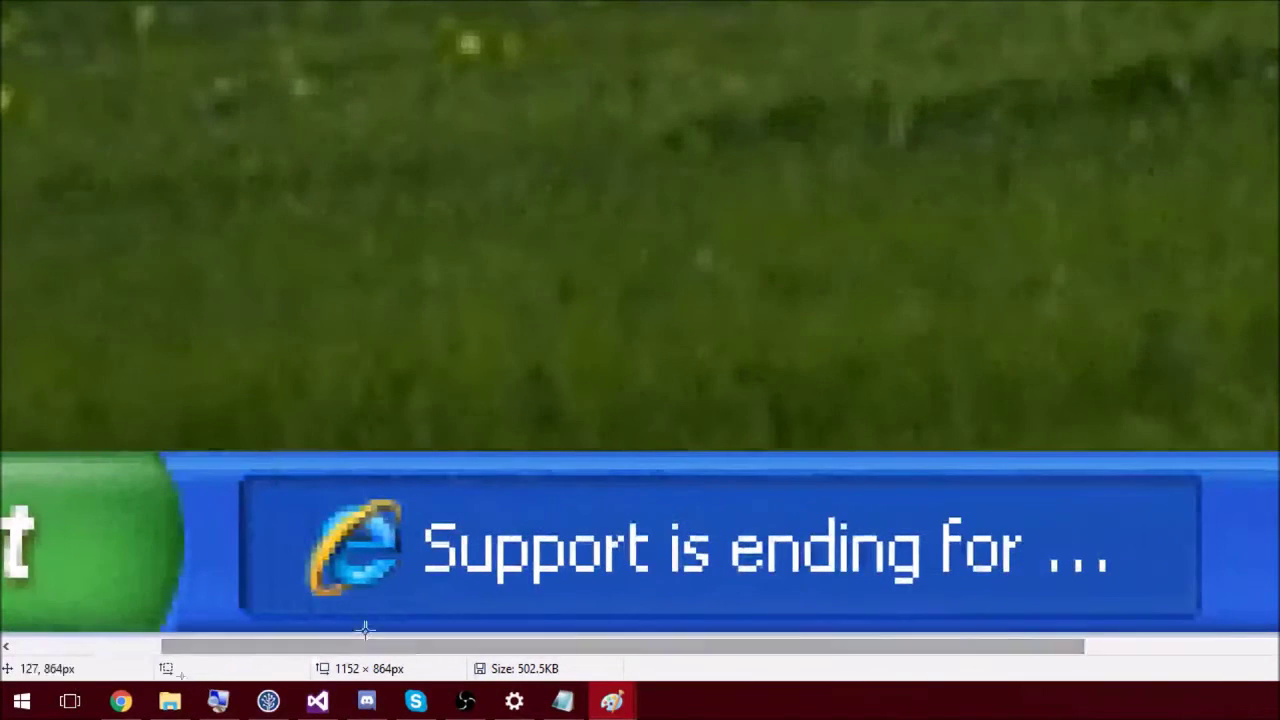
left_click_drag(331, 540, 1198, 479)
left_click_drag(614, 503, 616, 500)
right_click(517, 543)
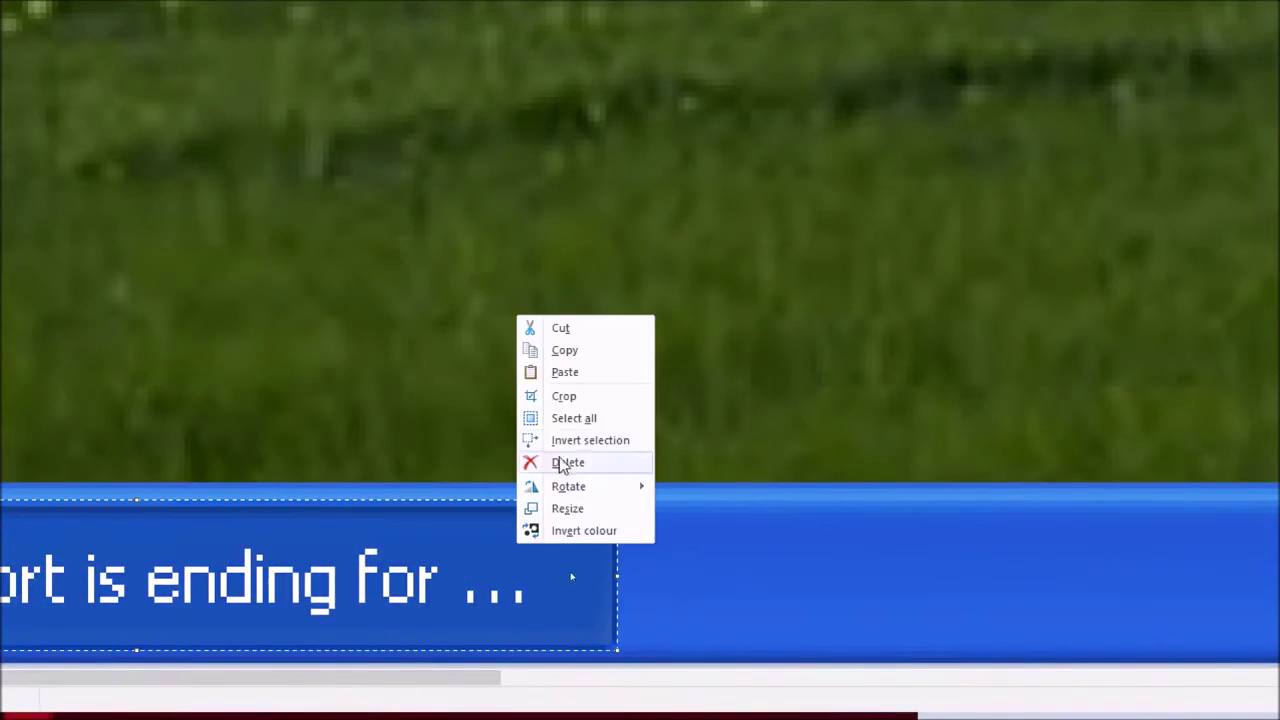
left_click(580, 350)
left_click(32, 716)
left_click(135, 647)
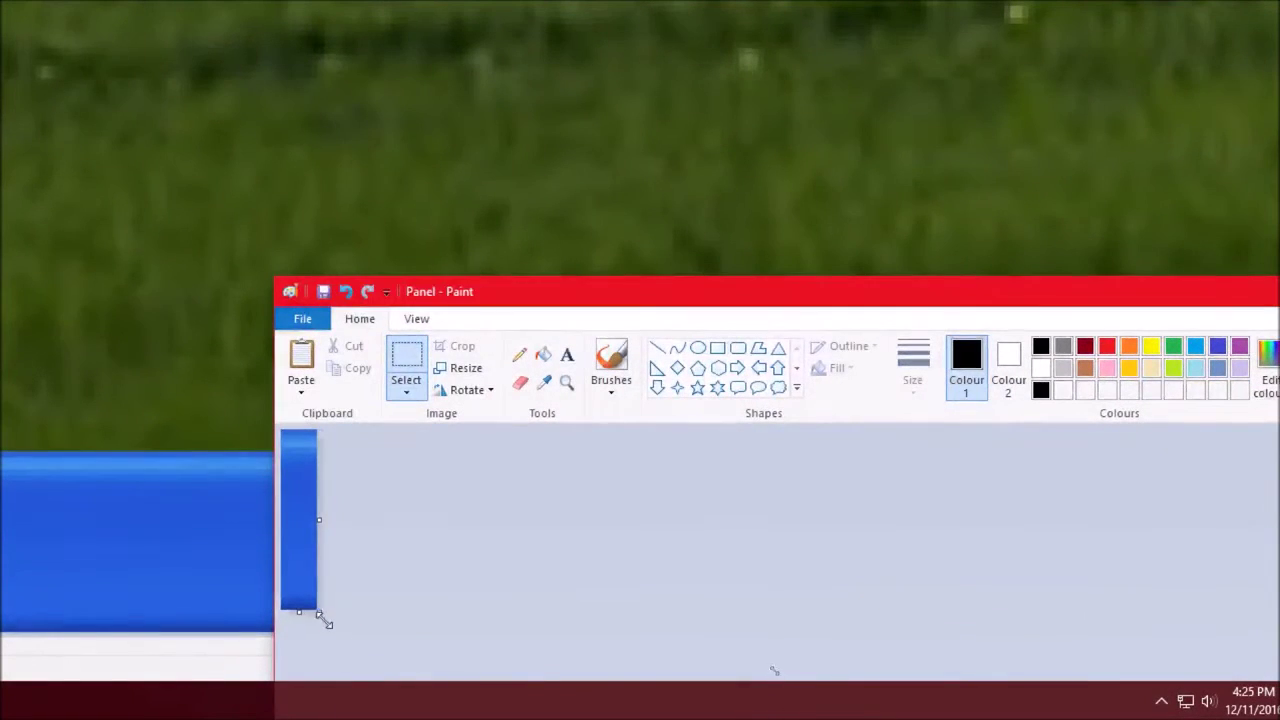
key("ctrl+v")
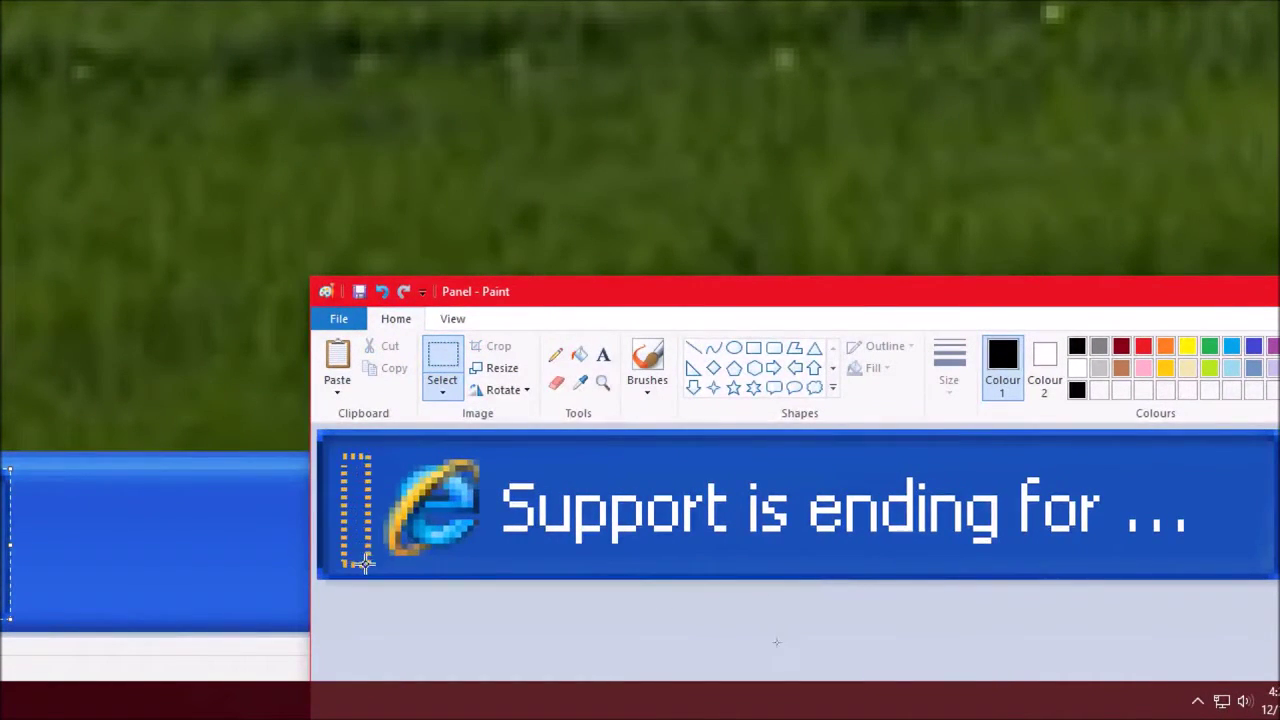
Cover the taskbar button's icon and text with its plain blue background and save the image as PanelButton
left_click_drag(590, 492, 1125, 501)
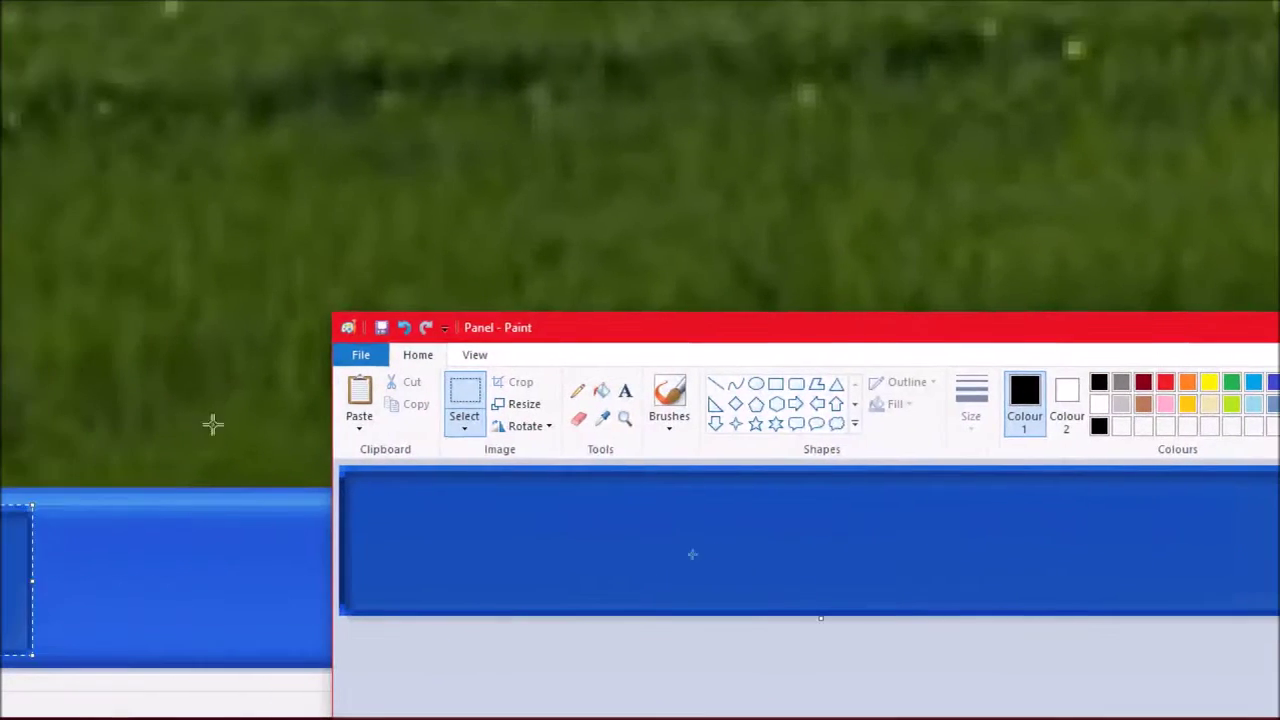
left_click(245, 322)
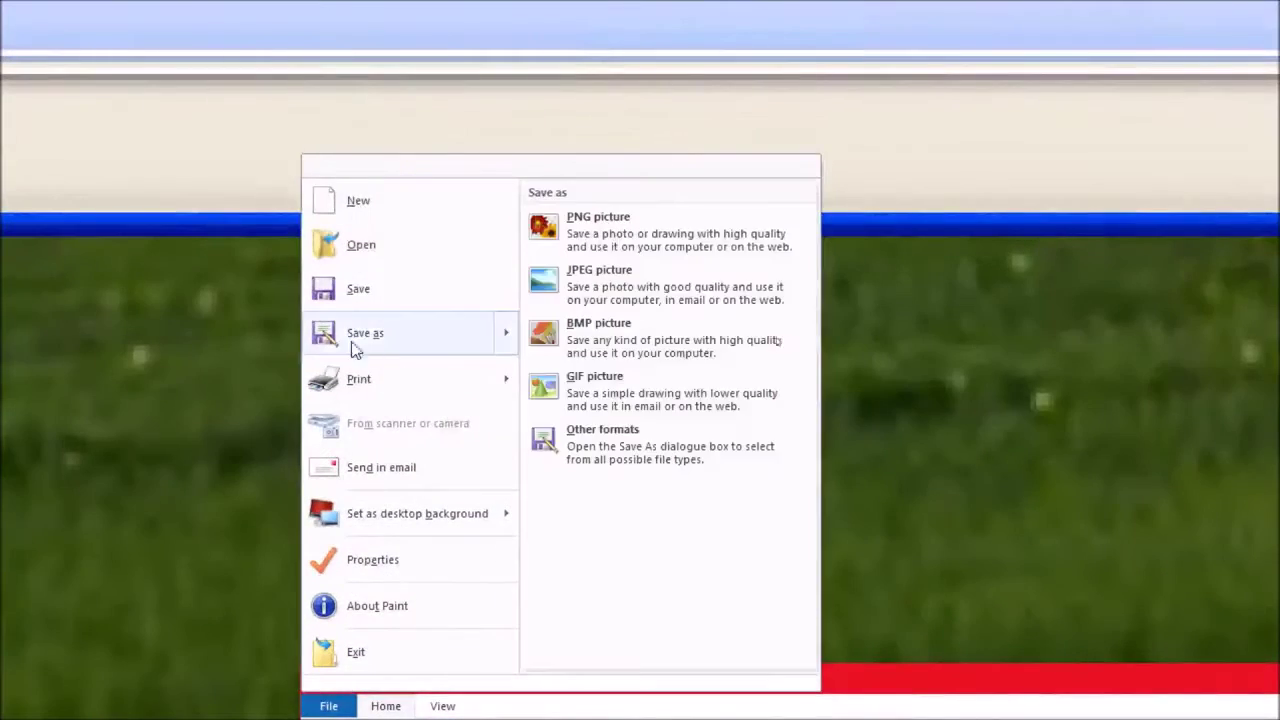
left_click(355, 348)
type("PanelButton")
key("Return")
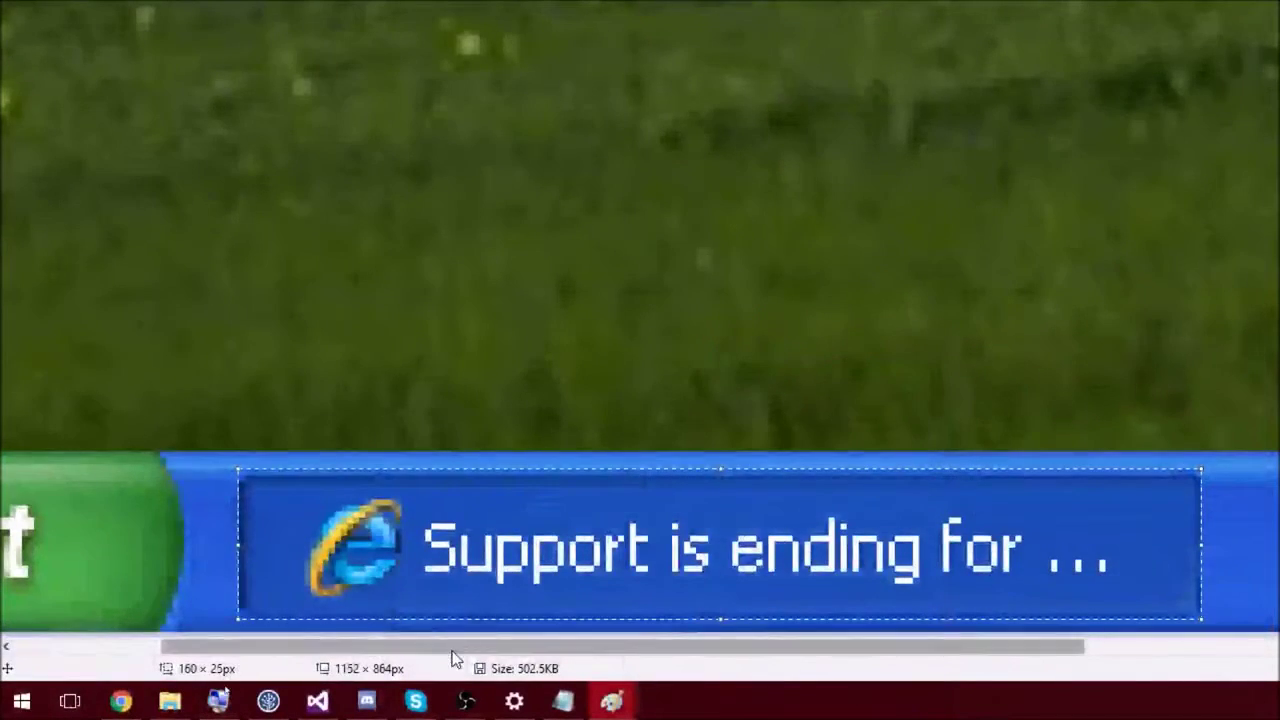
Copy the 98 × 30 px start button from the screenshot, shrink the PanelButton image's canvas and paste the button into it
scroll(451, 650, "left", 4)
left_click_drag(12, 455, 478, 537)
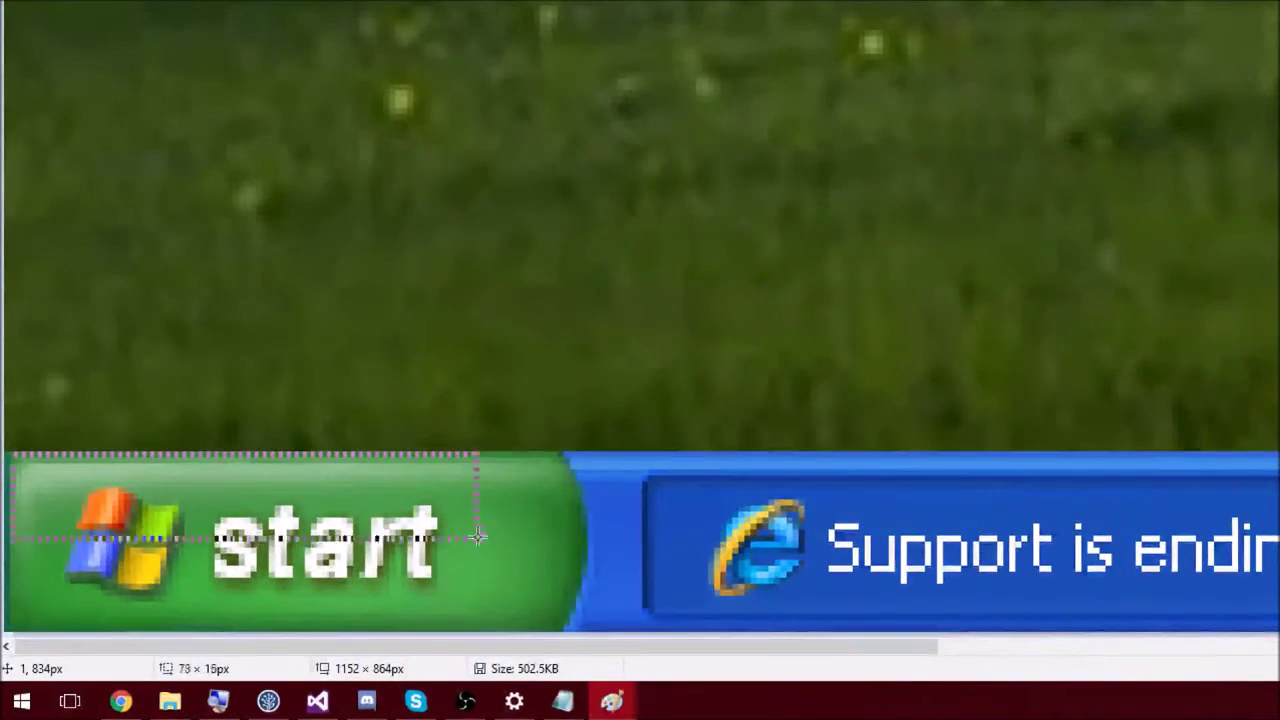
left_click_drag(594, 625, 599, 631)
right_click(558, 582)
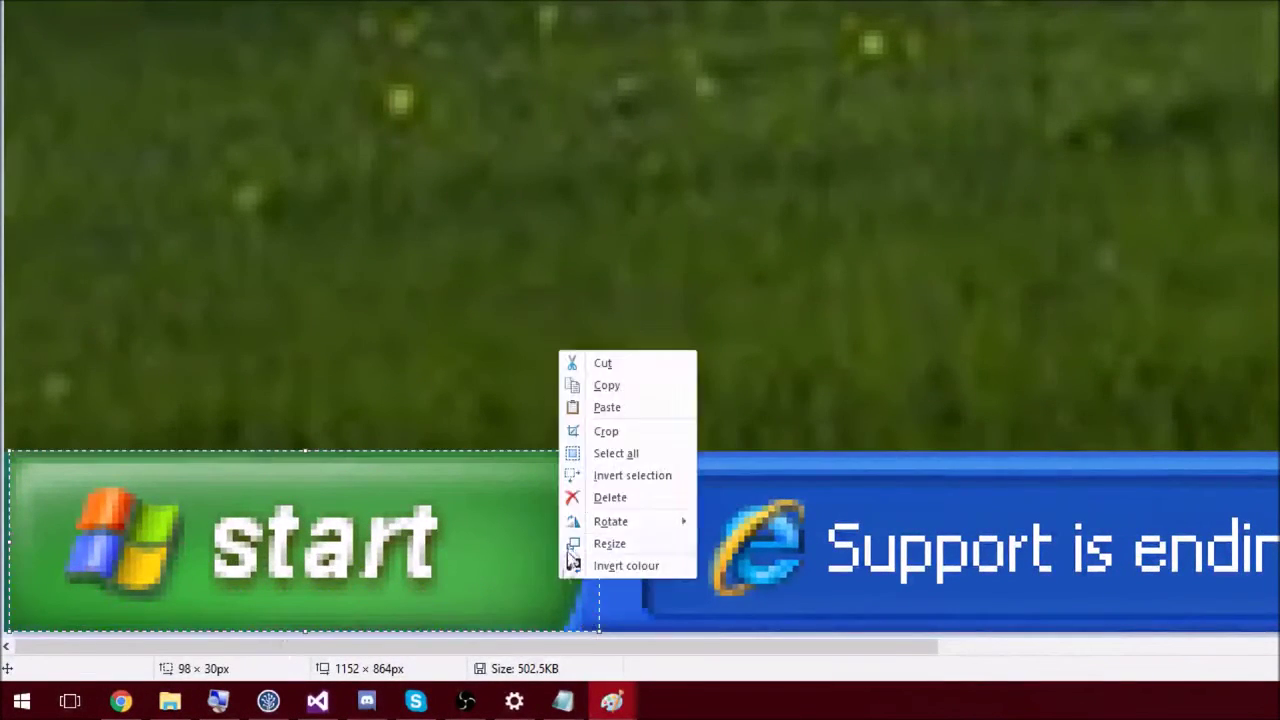
left_click(606, 383)
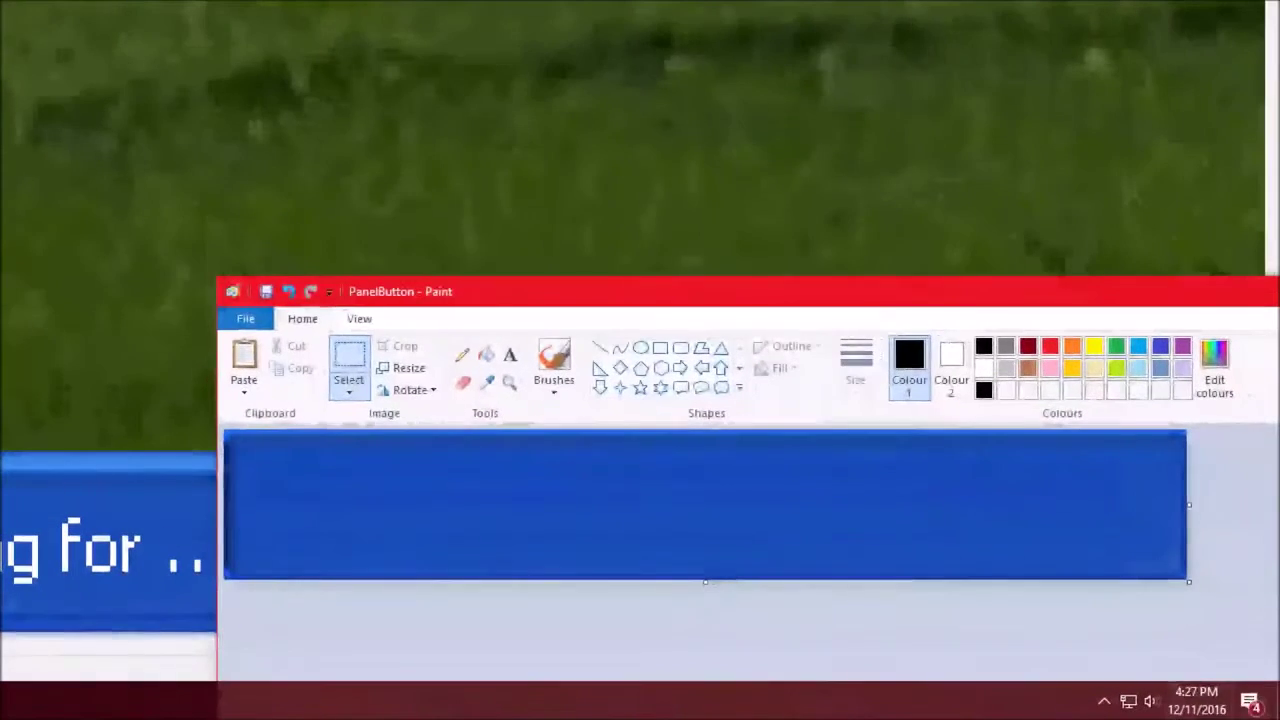
left_click_drag(1188, 582, 466, 515)
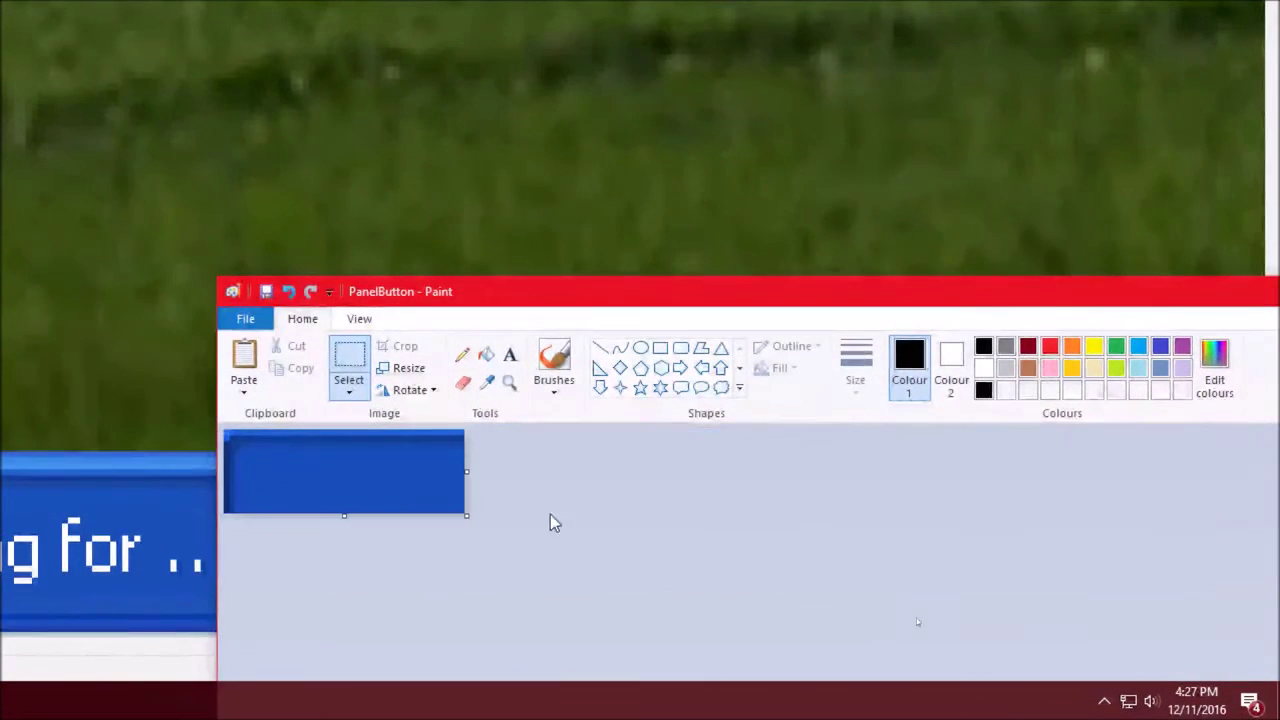
key("ctrl+v")
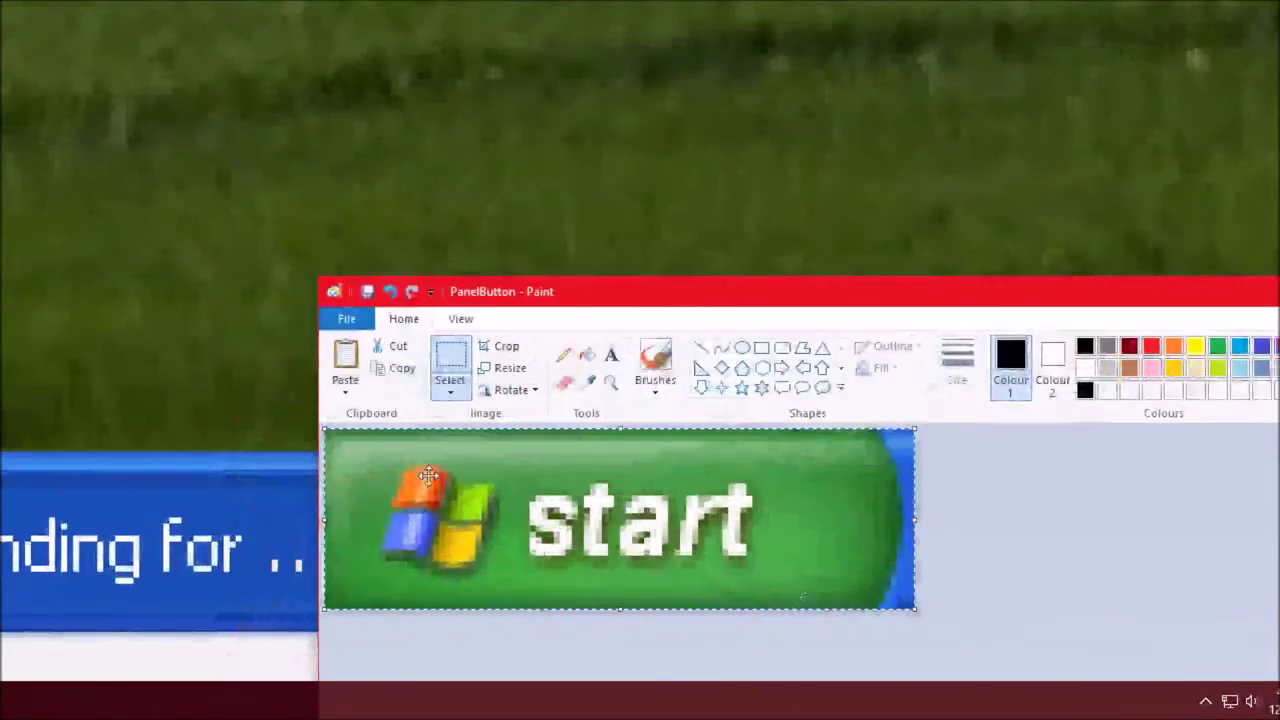
Save the start button image as a separate PNG named AppLauncher
left_click(250, 319)
left_click(369, 160)
type("AppLauncher")
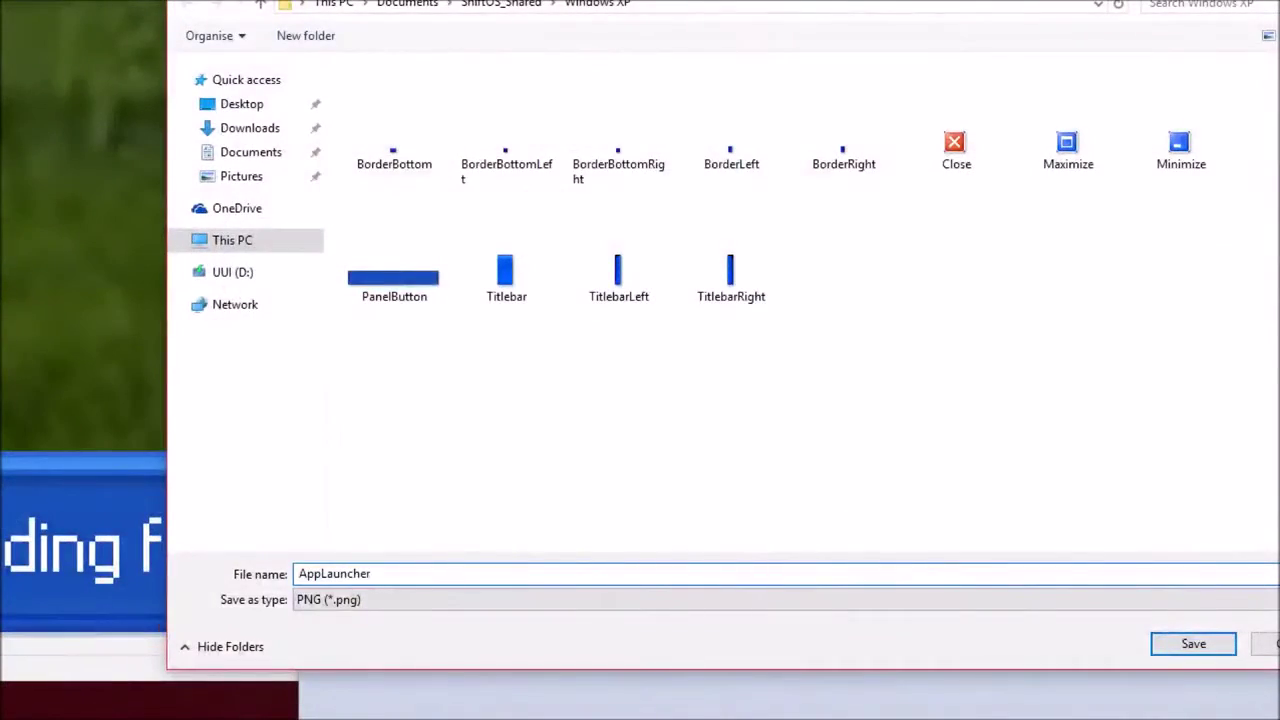
key("Return")
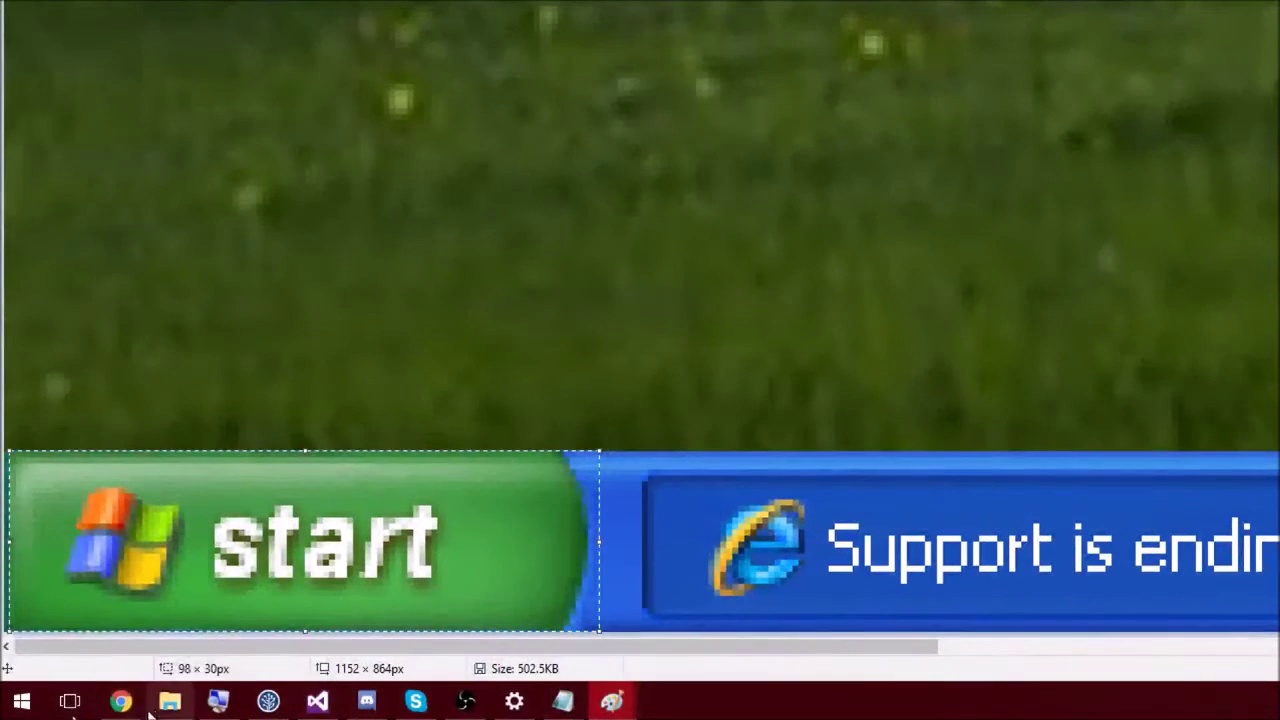
Switch to a new Google Chrome window and search for "windows xp wallpaper"
right_click(121, 701)
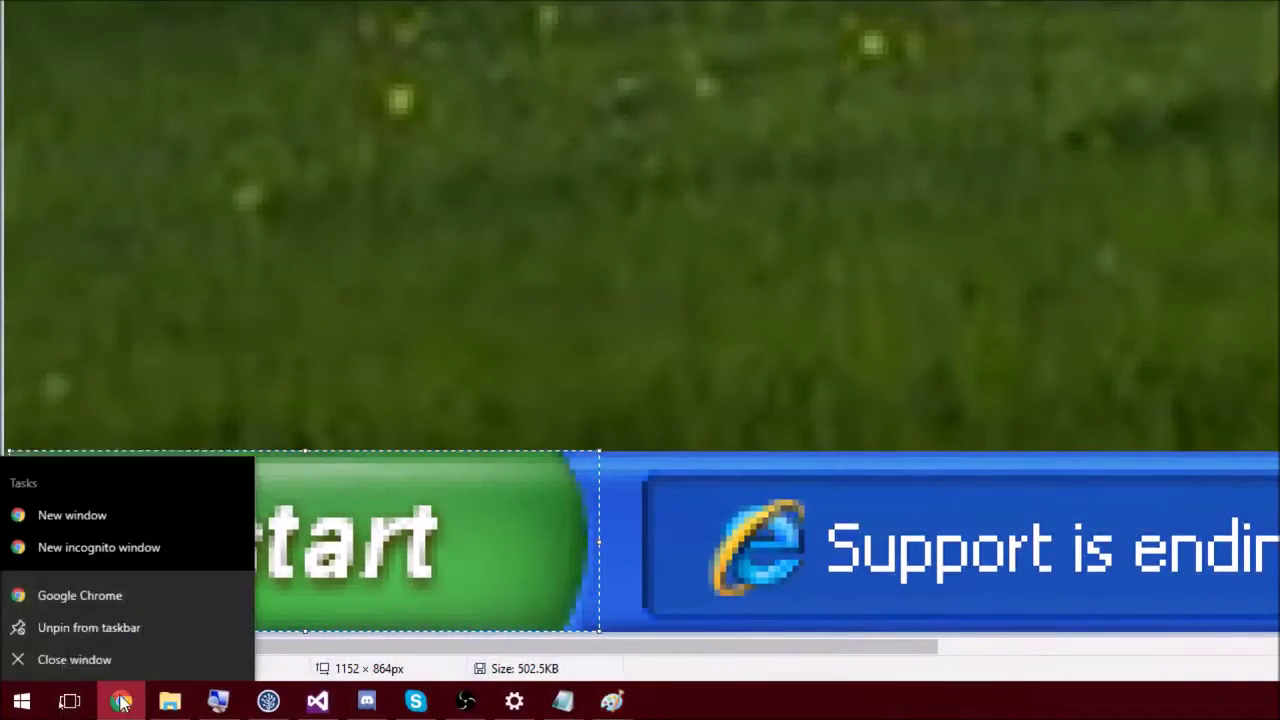
left_click(124, 621)
type("windows xp wallpaper")
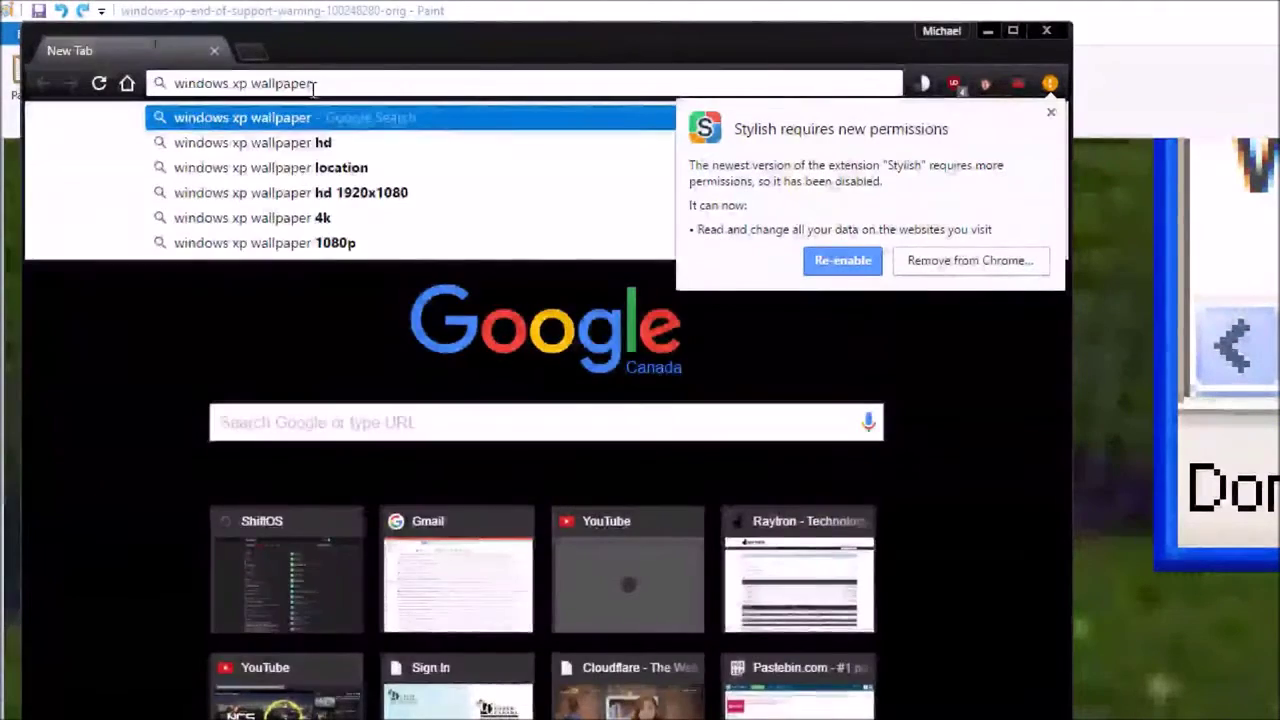
key("Return")
Open the first Windows XP Bliss wallpaper image result and download the picture
left_click(266, 451)
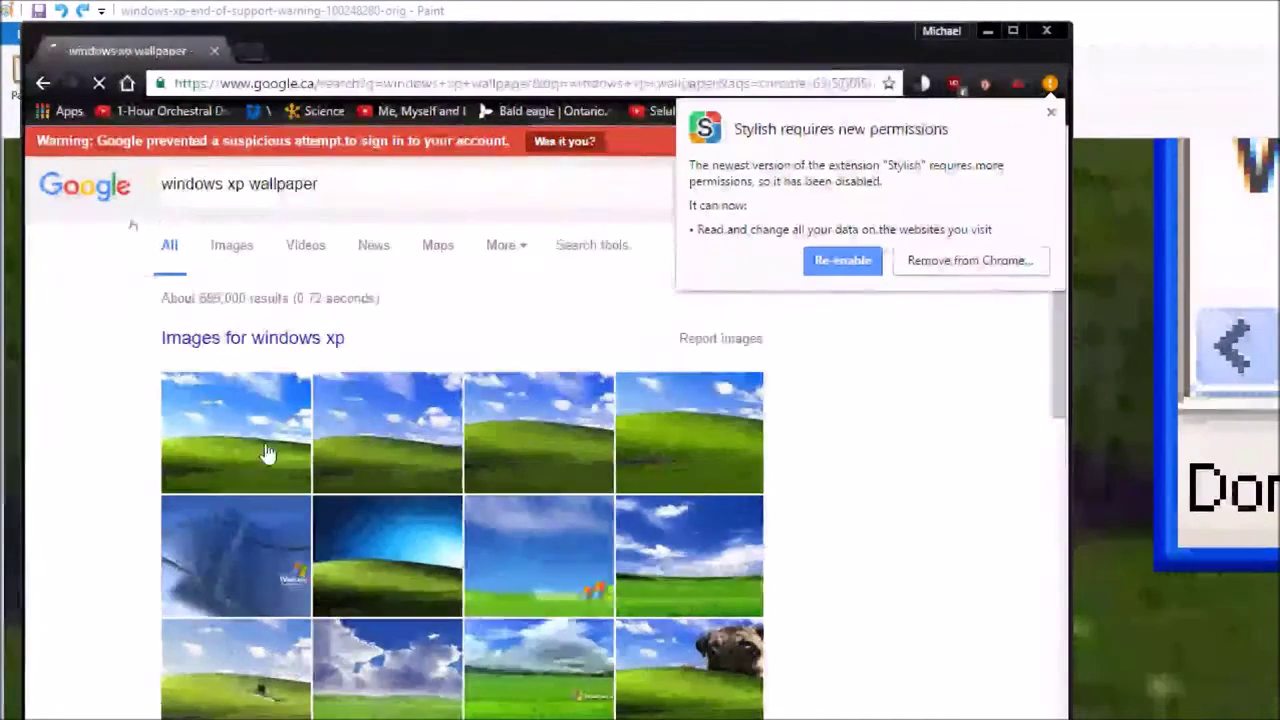
left_click(360, 491)
left_click(112, 52)
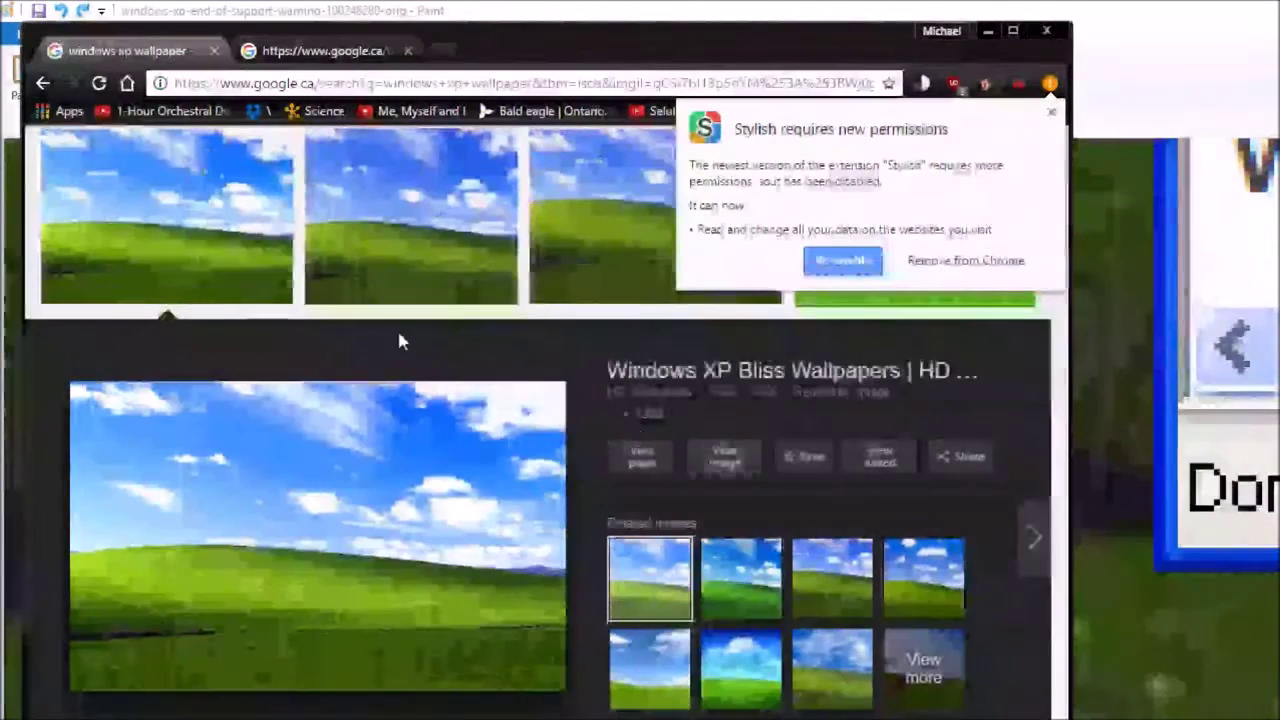
left_click(268, 54)
left_click(837, 258)
left_click(100, 52)
left_click(712, 458)
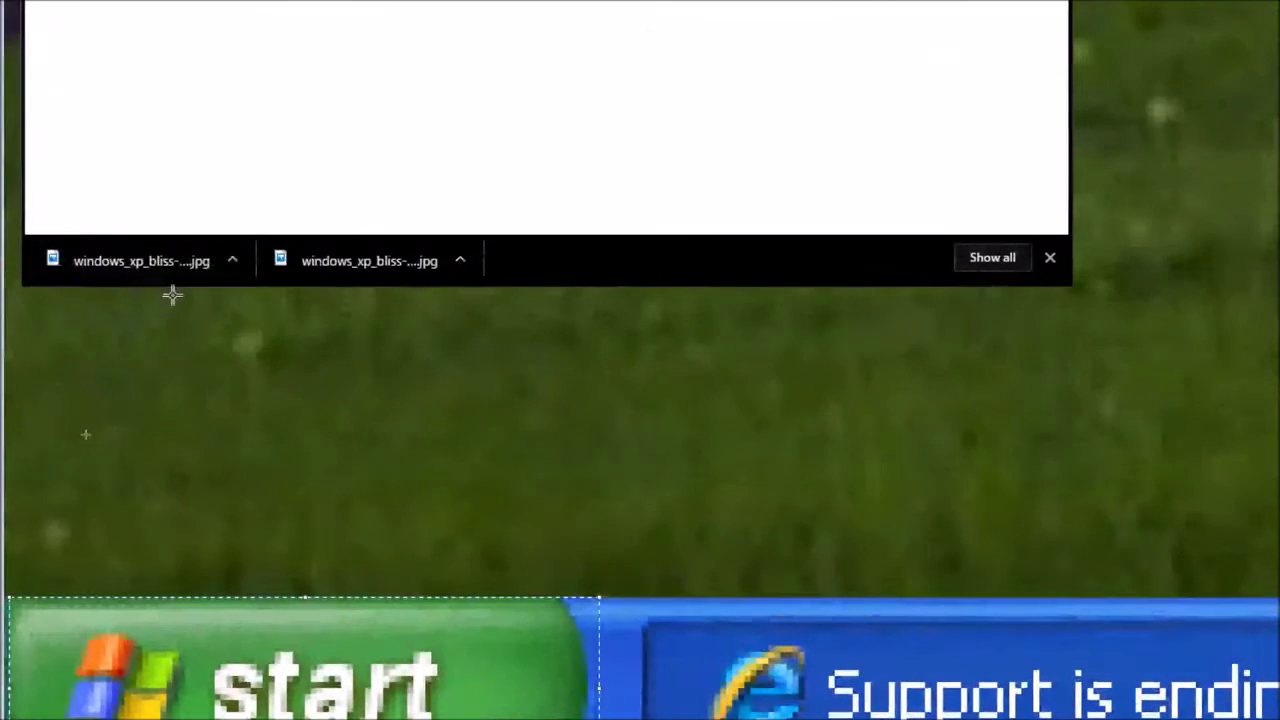
Show the downloaded Bliss wallpaper in its folder and transfer it into the Windows XP folder inside Documents > ShiftOS_Shared
right_click(194, 273)
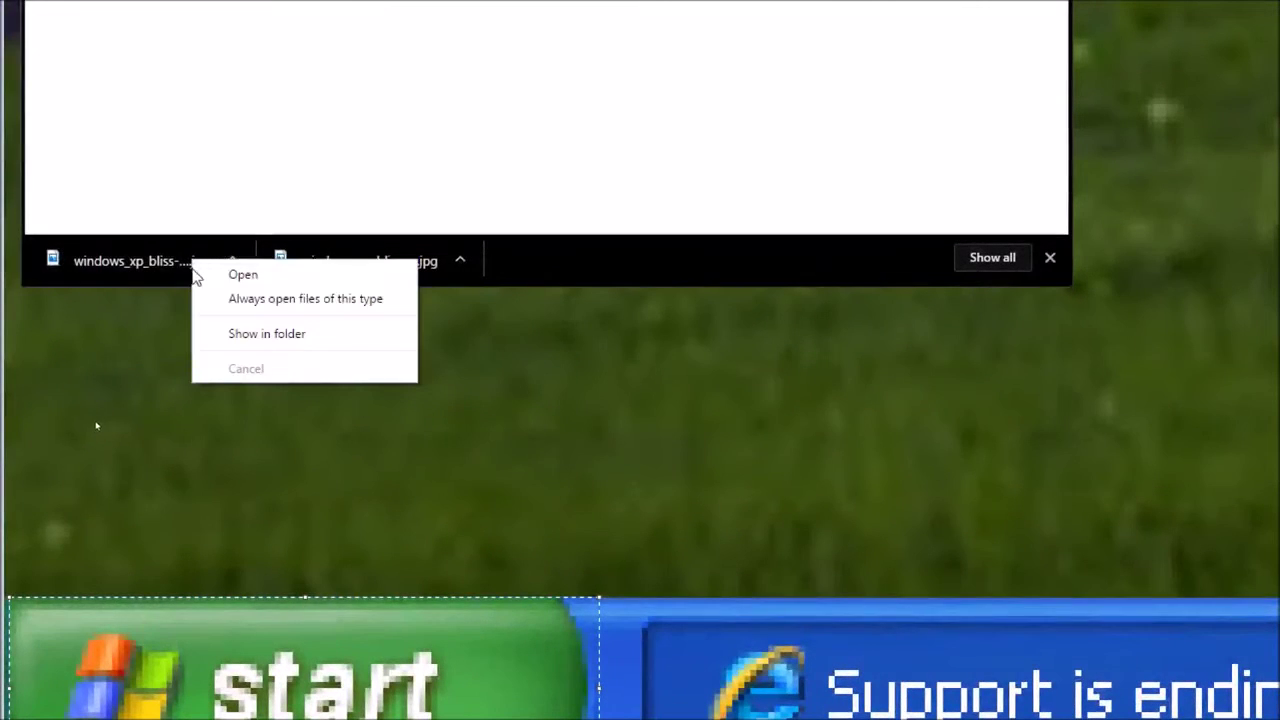
left_click(252, 331)
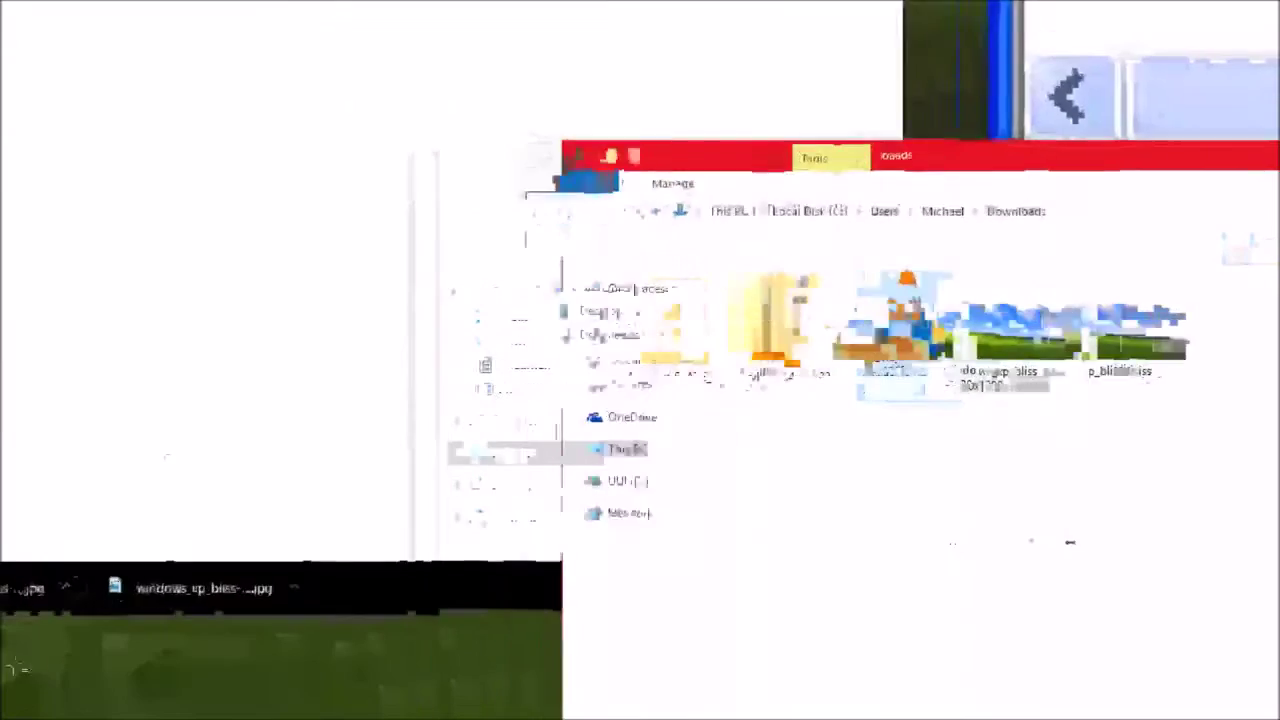
left_click(650, 362)
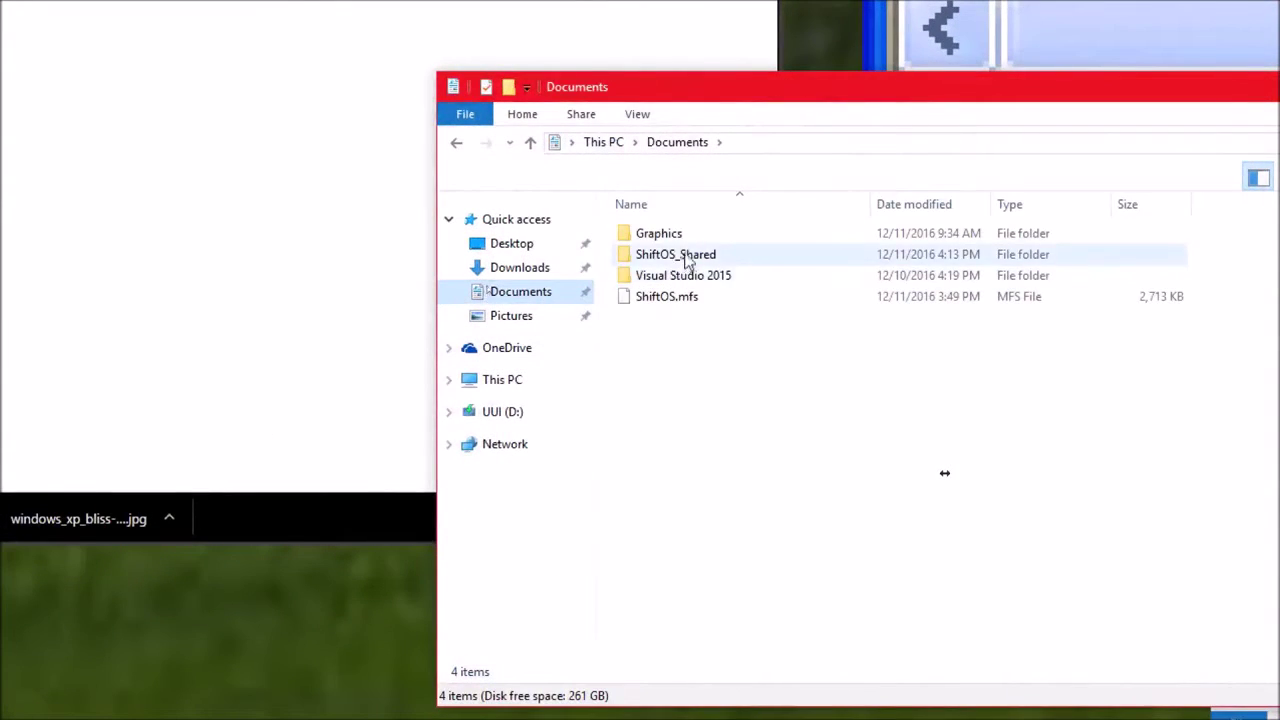
double_click(686, 256)
double_click(640, 270)
key("alt+Left")
double_click(770, 296)
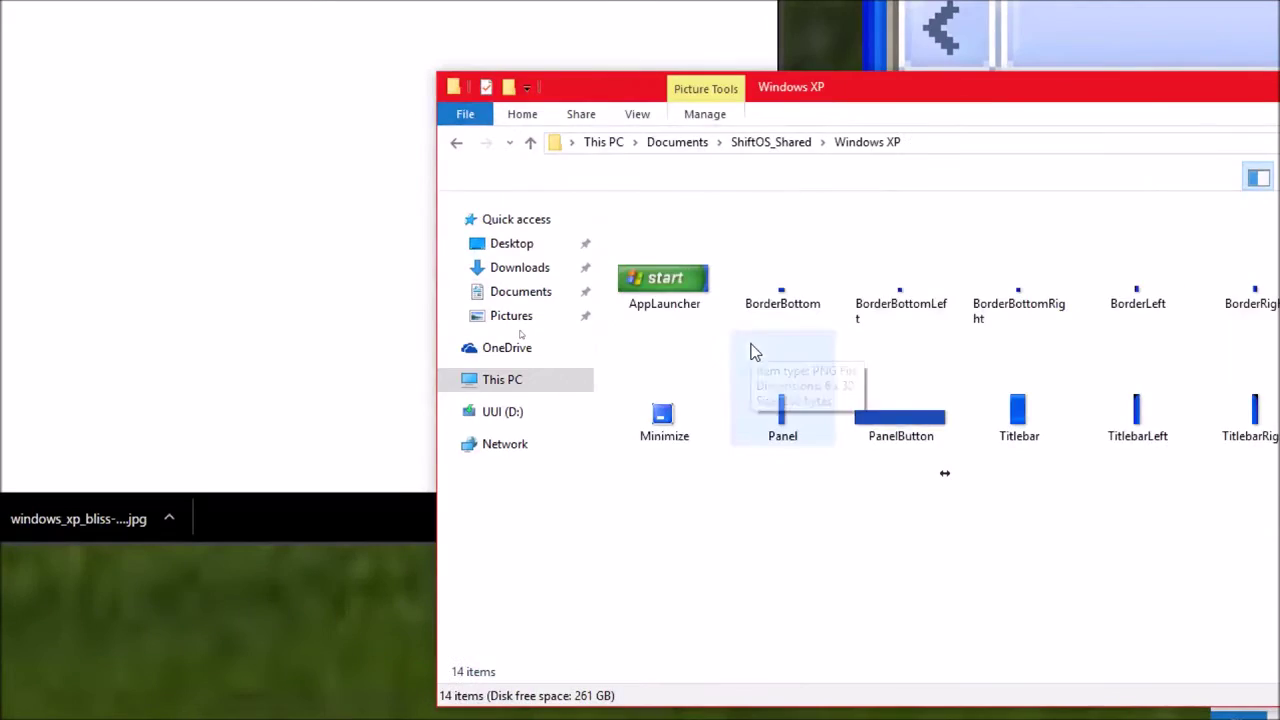
key("ctrl+v")
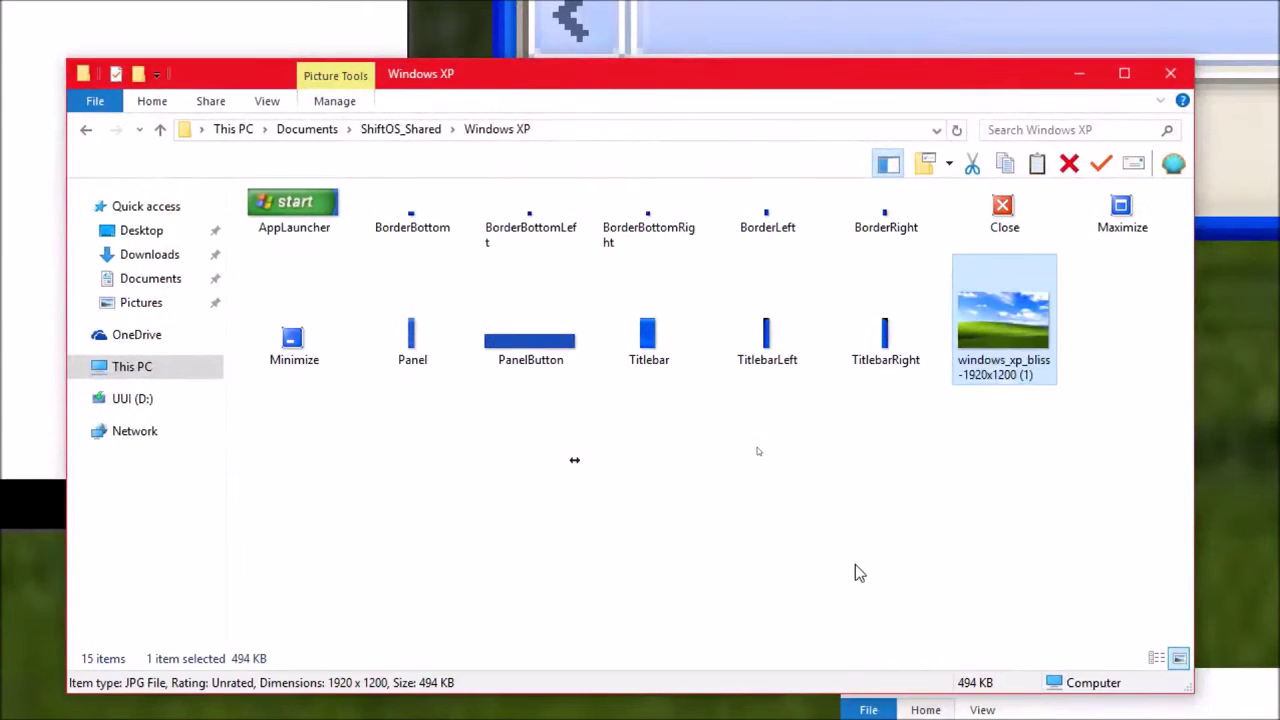
Switch to ShiftOS and open the Skin Loader
left_click(855, 565)
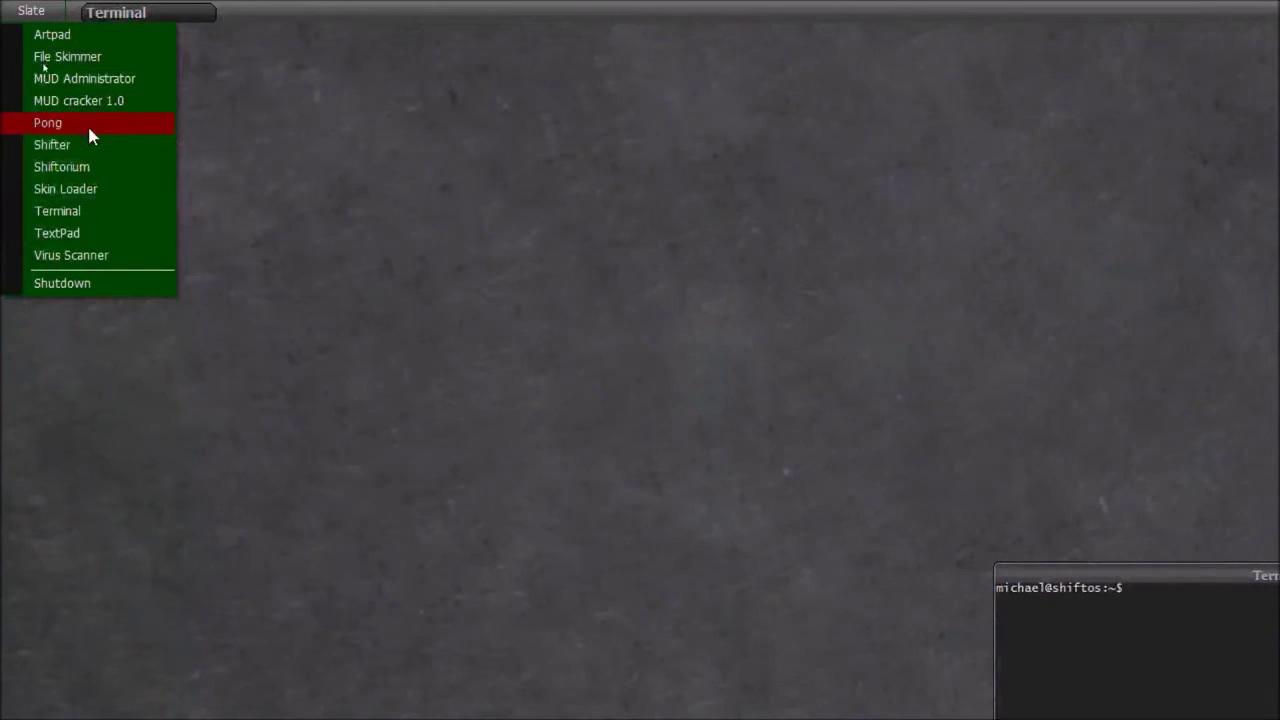
left_click(118, 204)
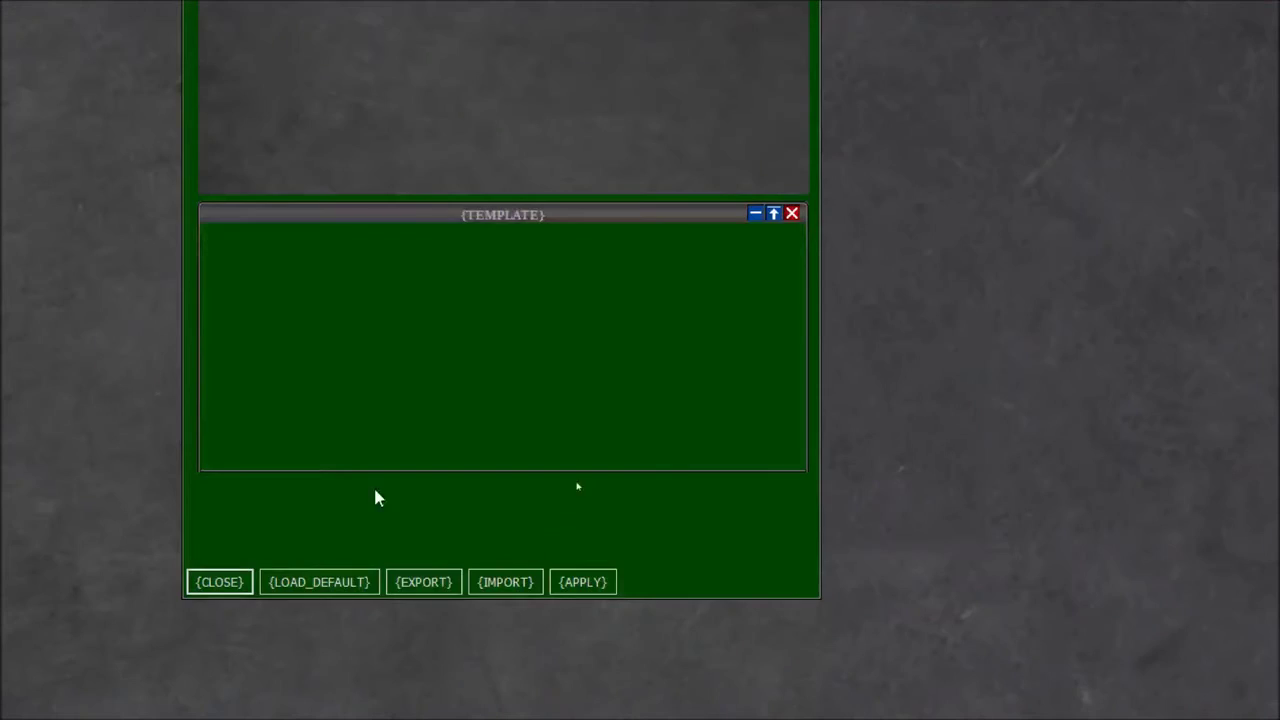
Apply the default skin in the Skin Loader and open the Shifter
left_click(578, 585)
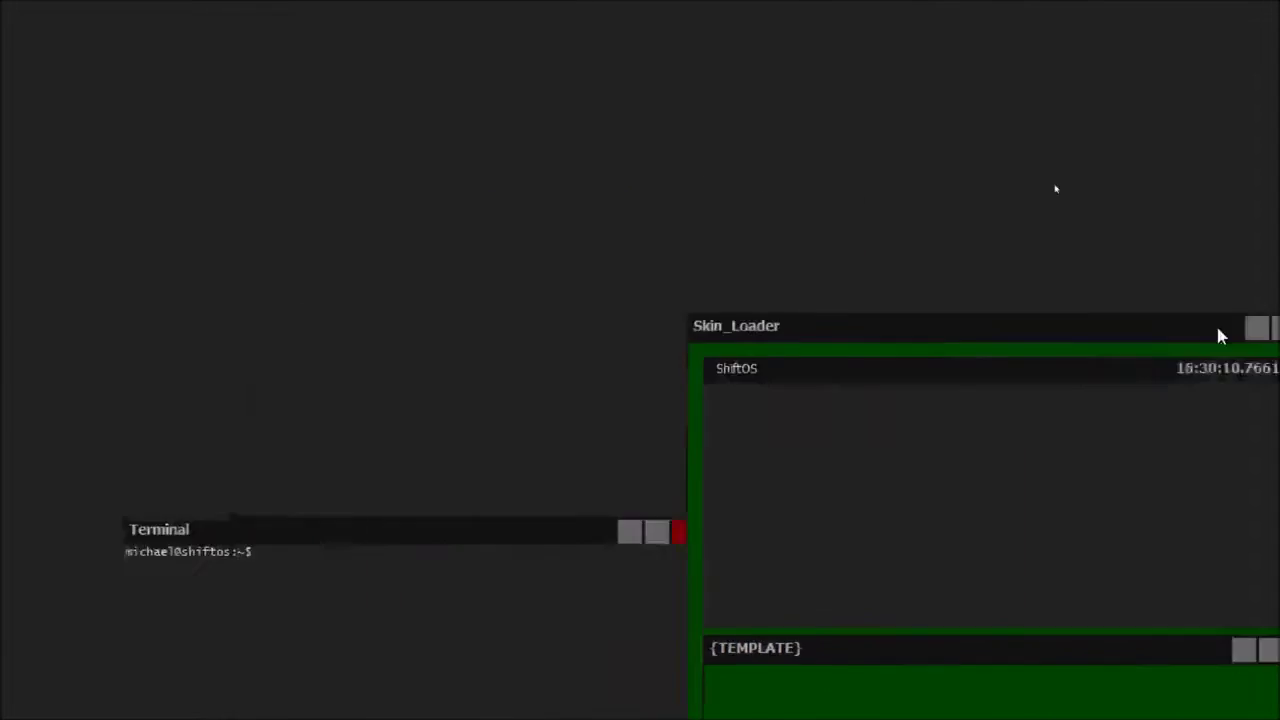
left_click(423, 576)
left_click(5, 10)
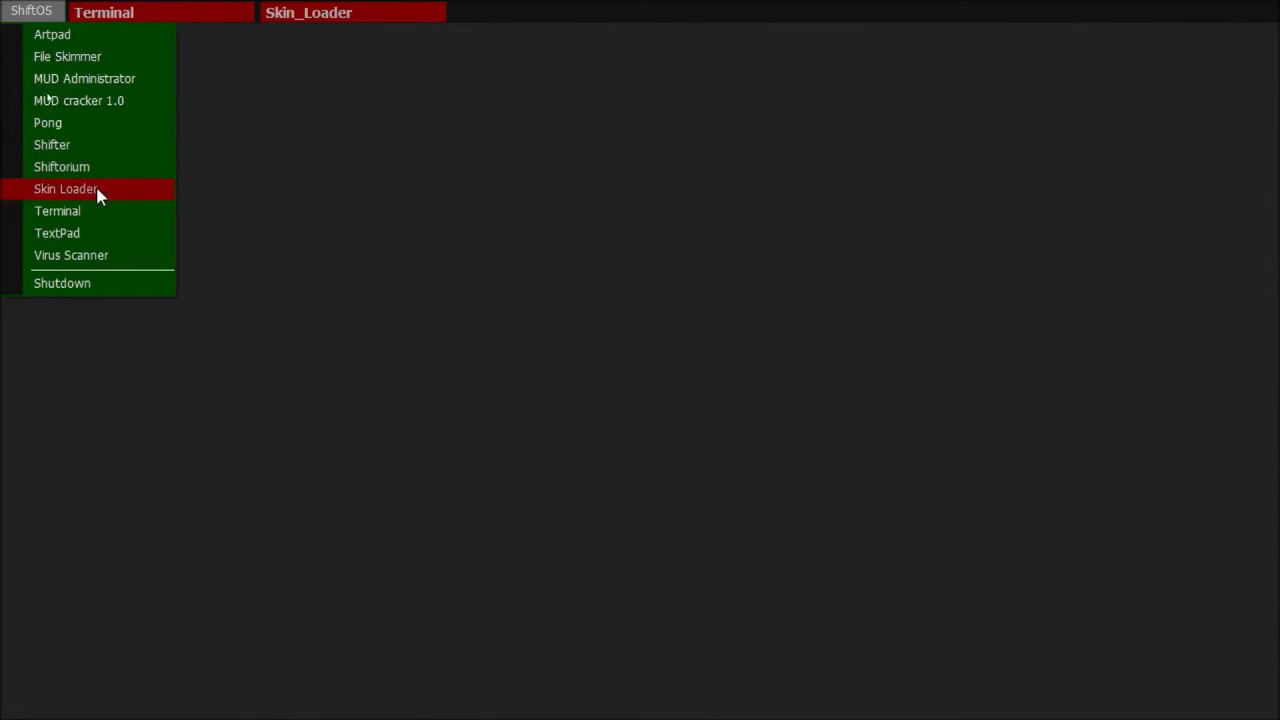
left_click(102, 142)
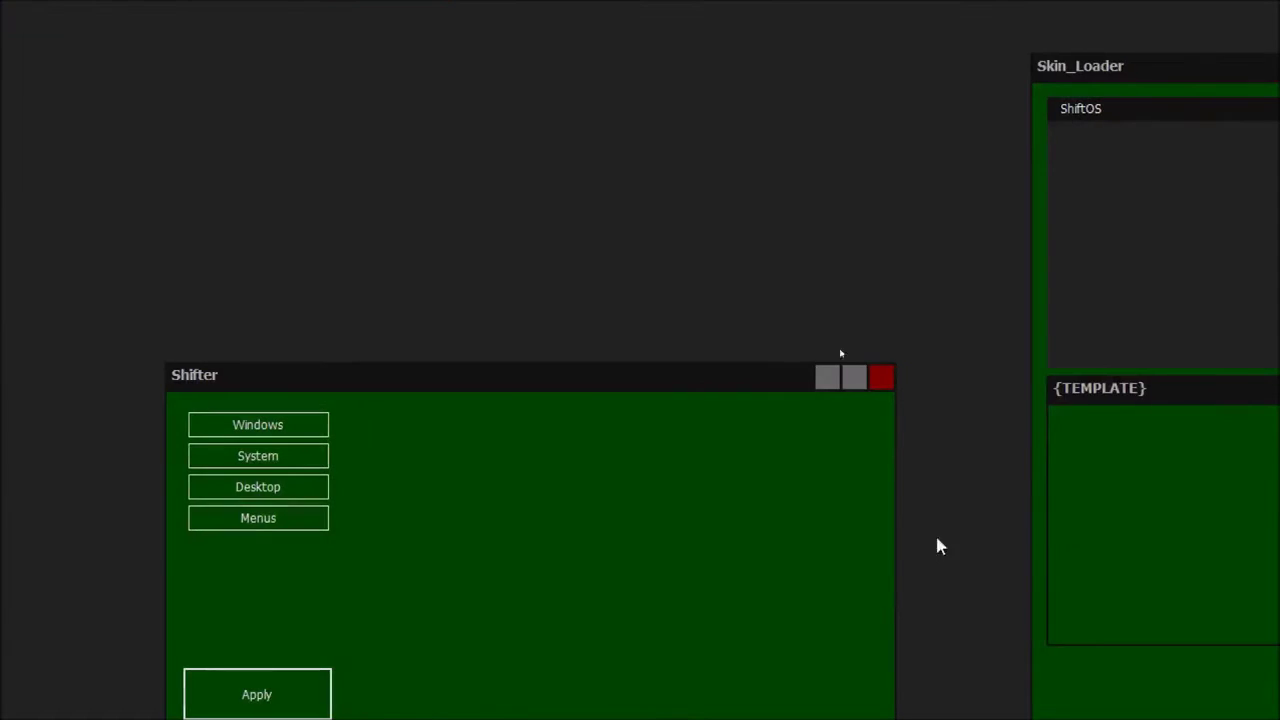
Set the desktop background image to the Bliss wallpaper from the Windows XP folder on the Shared (1:/) drive
left_click(265, 486)
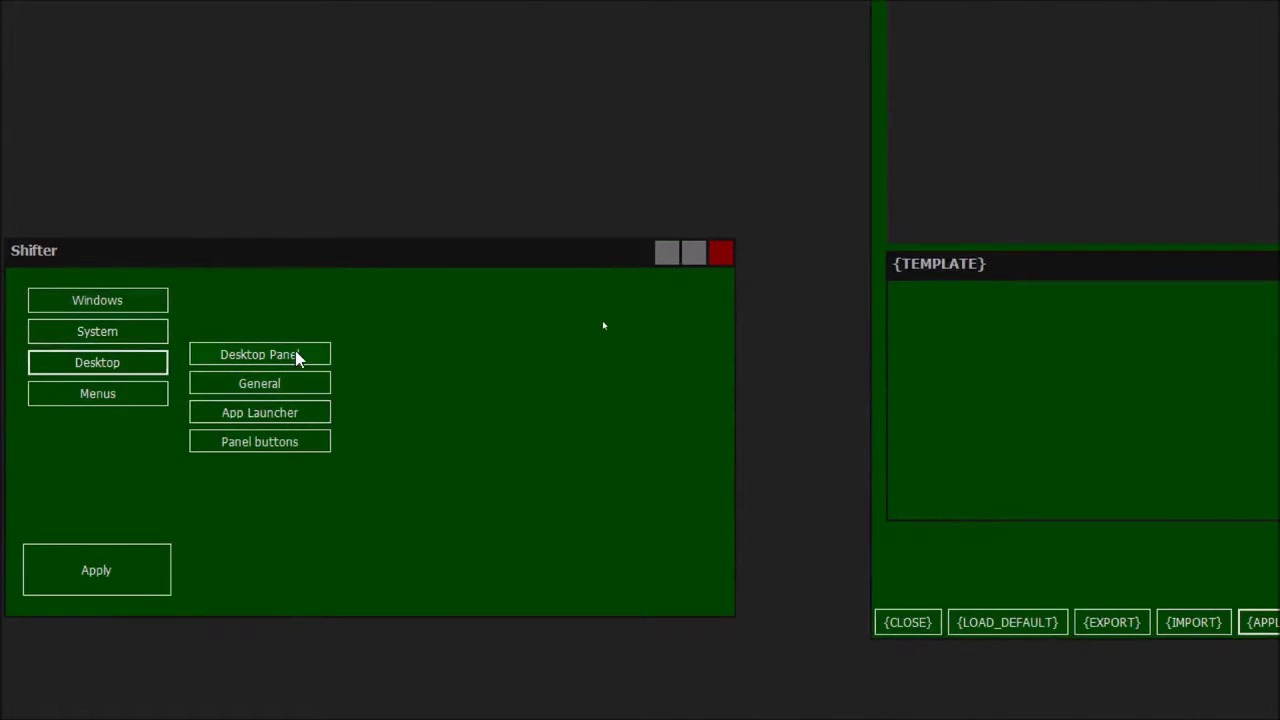
left_click(316, 386)
left_click(530, 404)
left_click(520, 530)
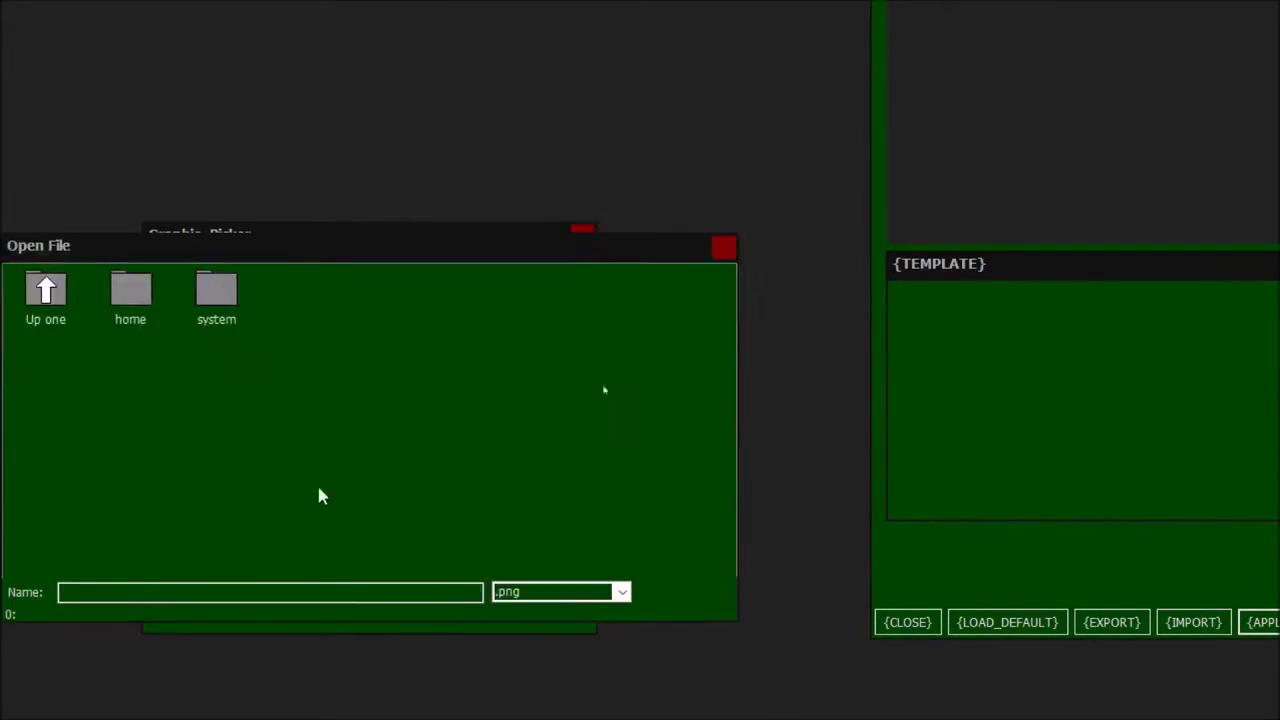
double_click(55, 294)
double_click(139, 288)
double_click(360, 333)
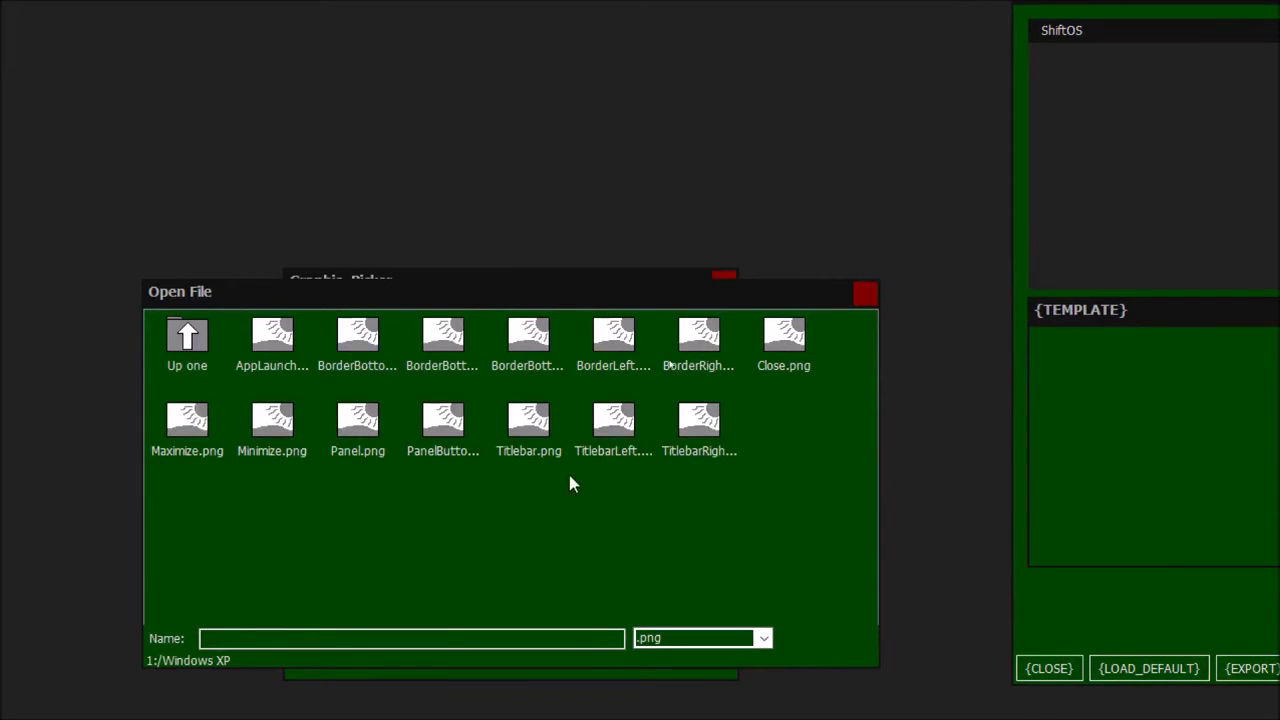
scroll(671, 637, "down", 1)
double_click(283, 370)
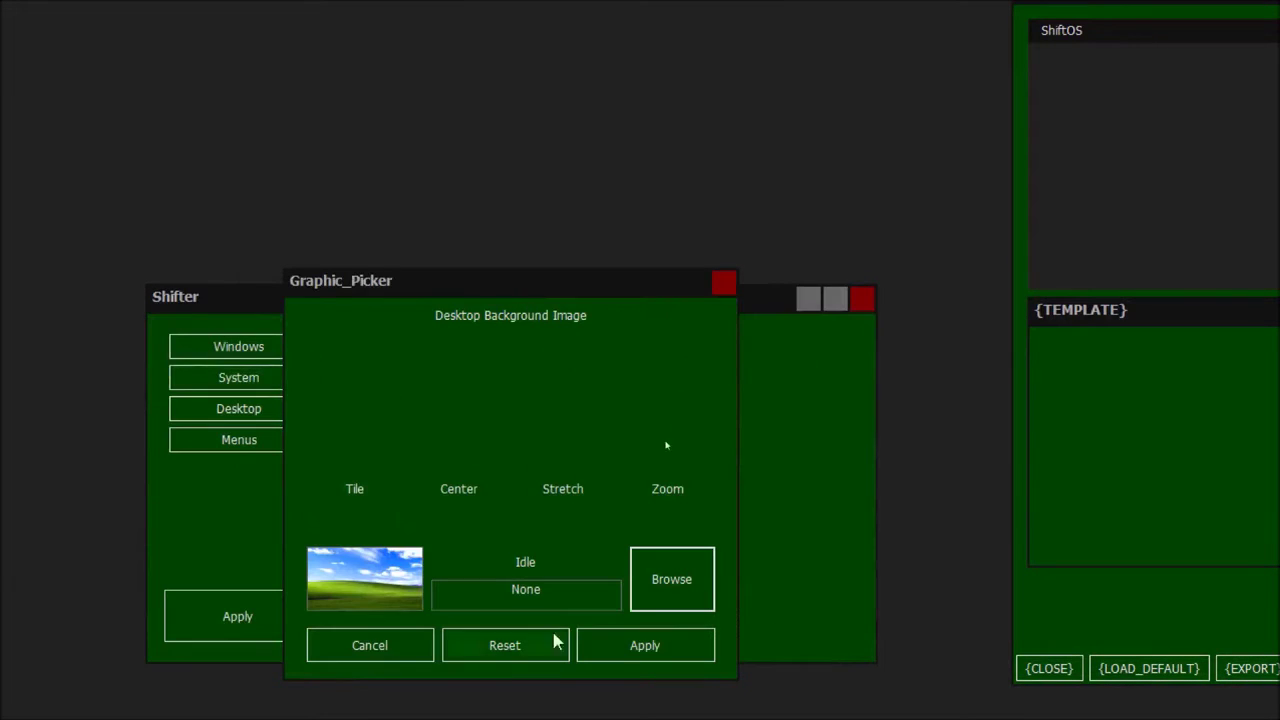
left_click(616, 645)
Set the desktop panel's background image to Panel.png from the Windows XP folder on the Shared (1:/) drive
left_click(393, 488)
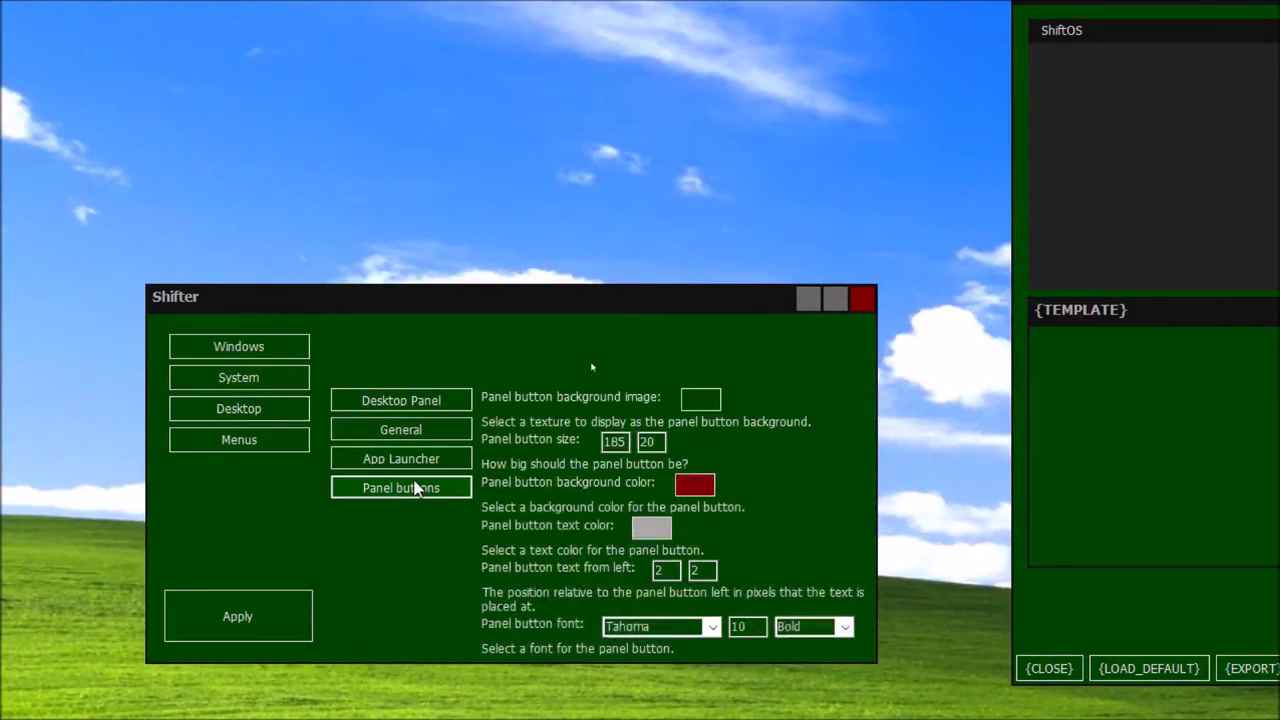
left_click(461, 404)
scroll(587, 437, "down", 2)
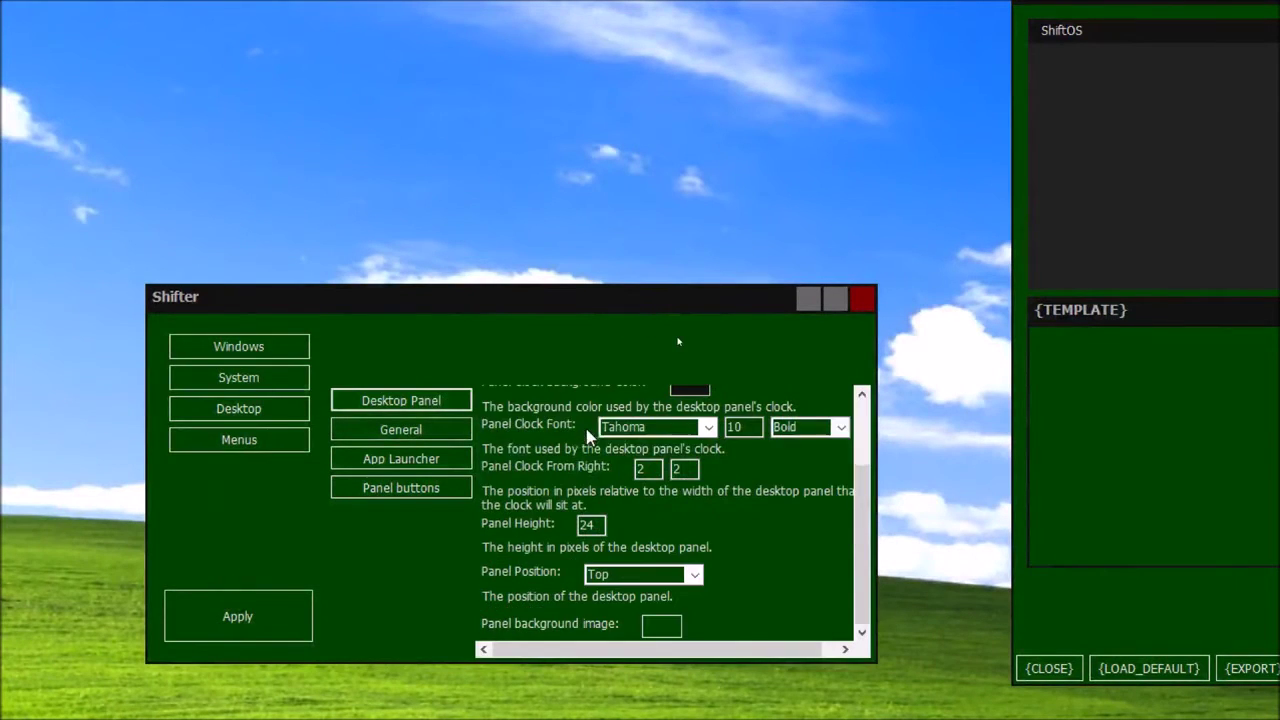
left_click(665, 620)
left_click(673, 577)
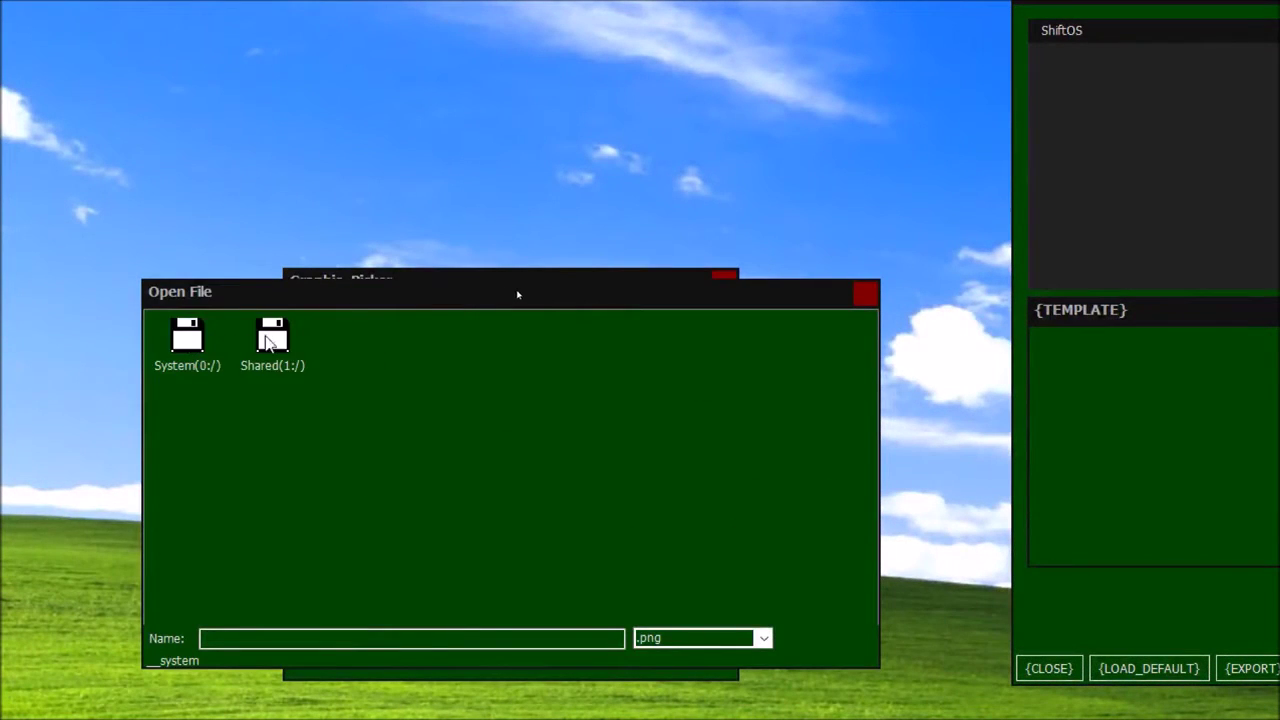
double_click(265, 341)
double_click(356, 341)
left_click(361, 423)
double_click(361, 423)
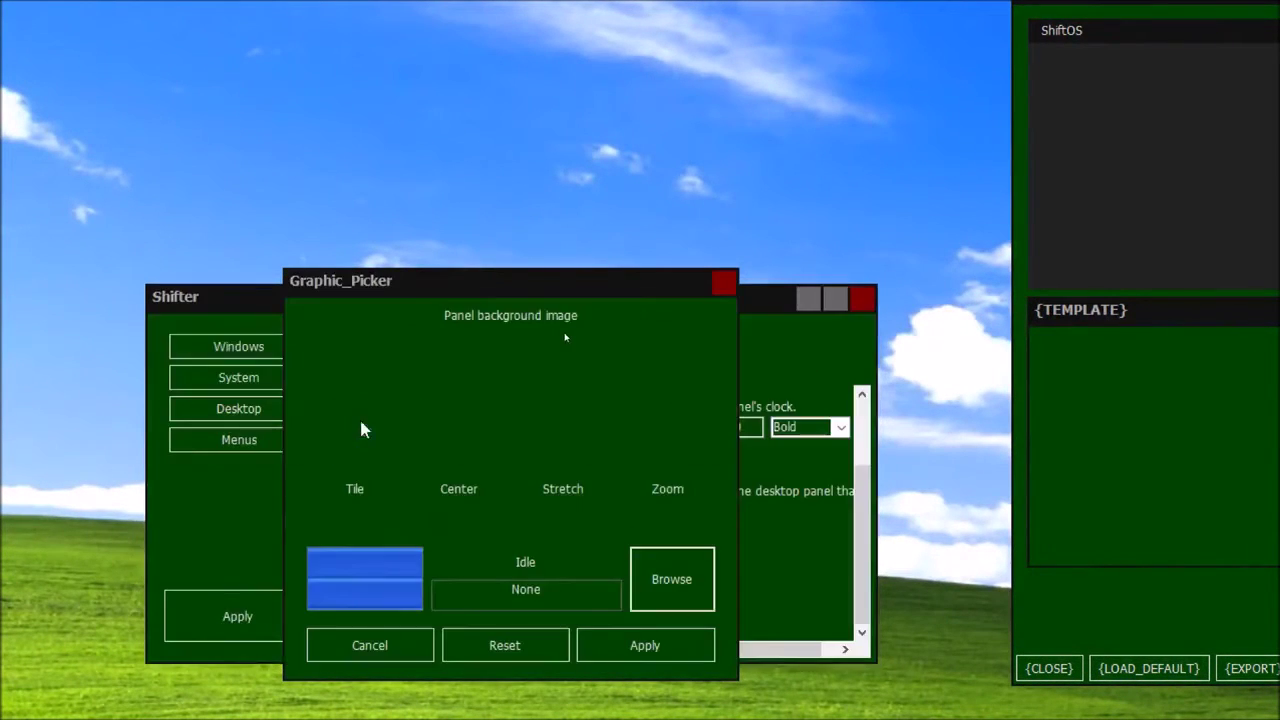
left_click(620, 642)
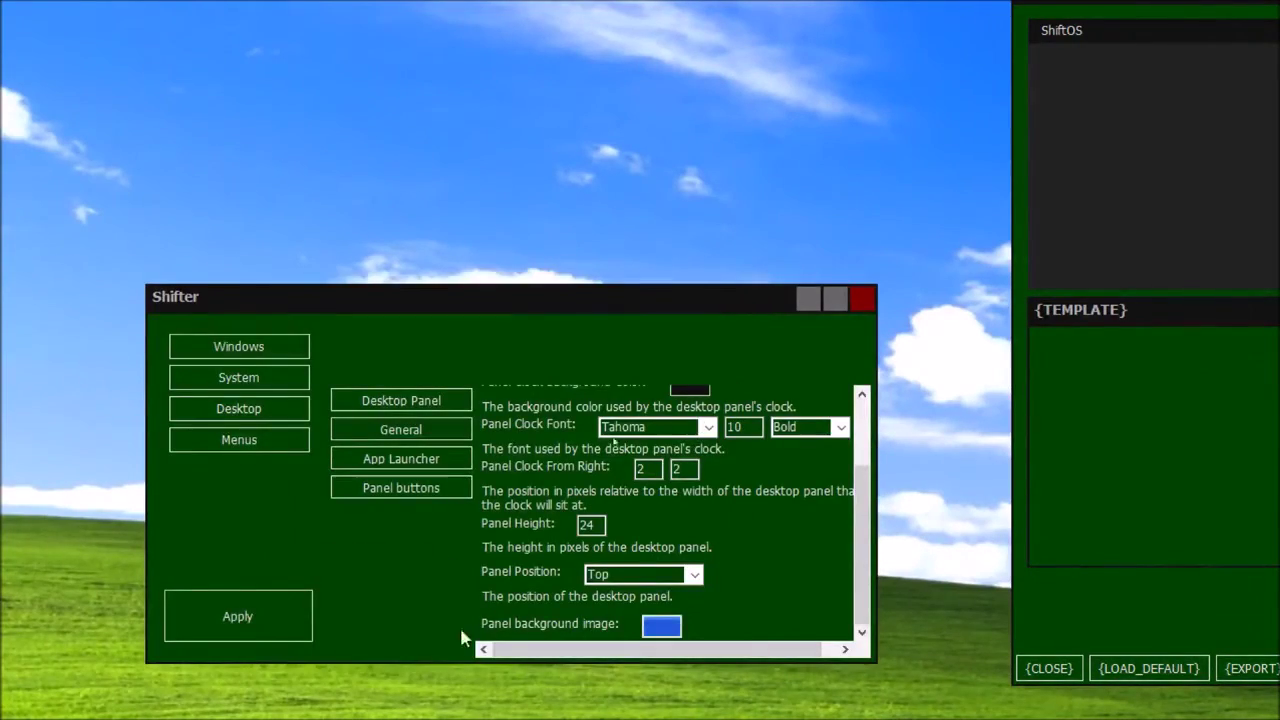
Set the desktop panel position to Bottom and its height to 30, and apply the changes
left_click(643, 574)
left_click(610, 606)
left_click(292, 620)
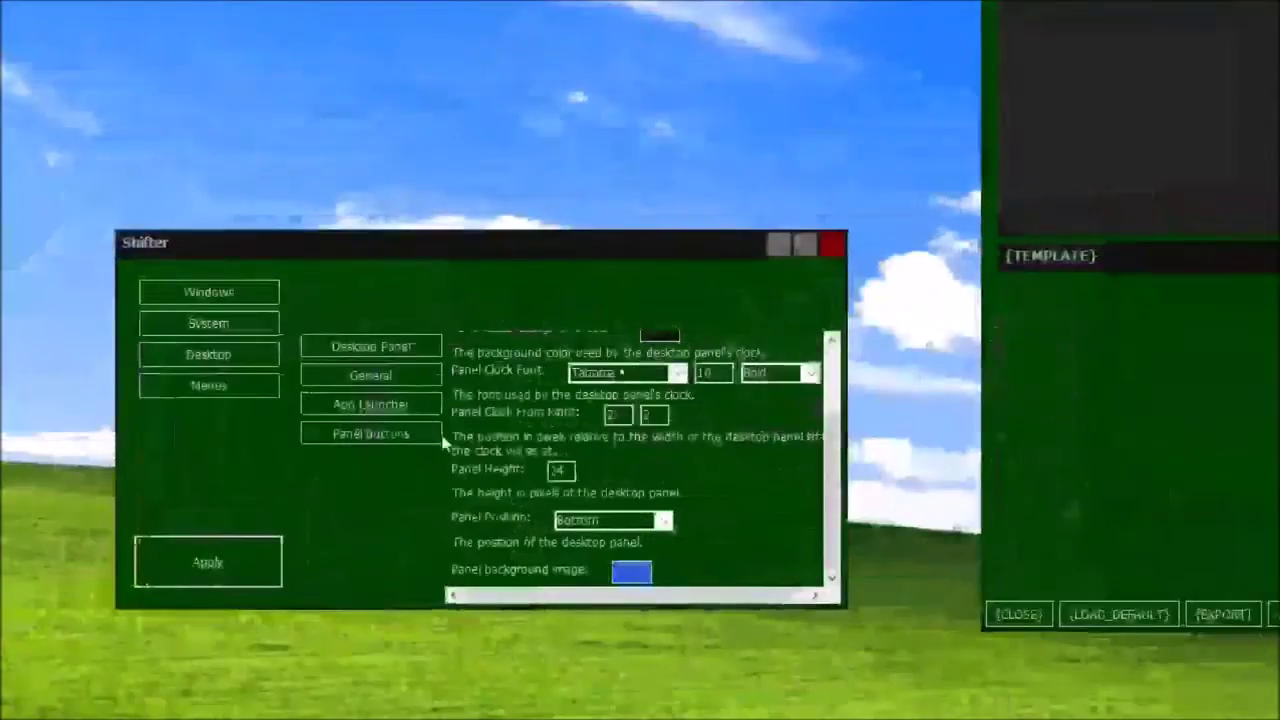
left_click(559, 471)
left_click(266, 563)
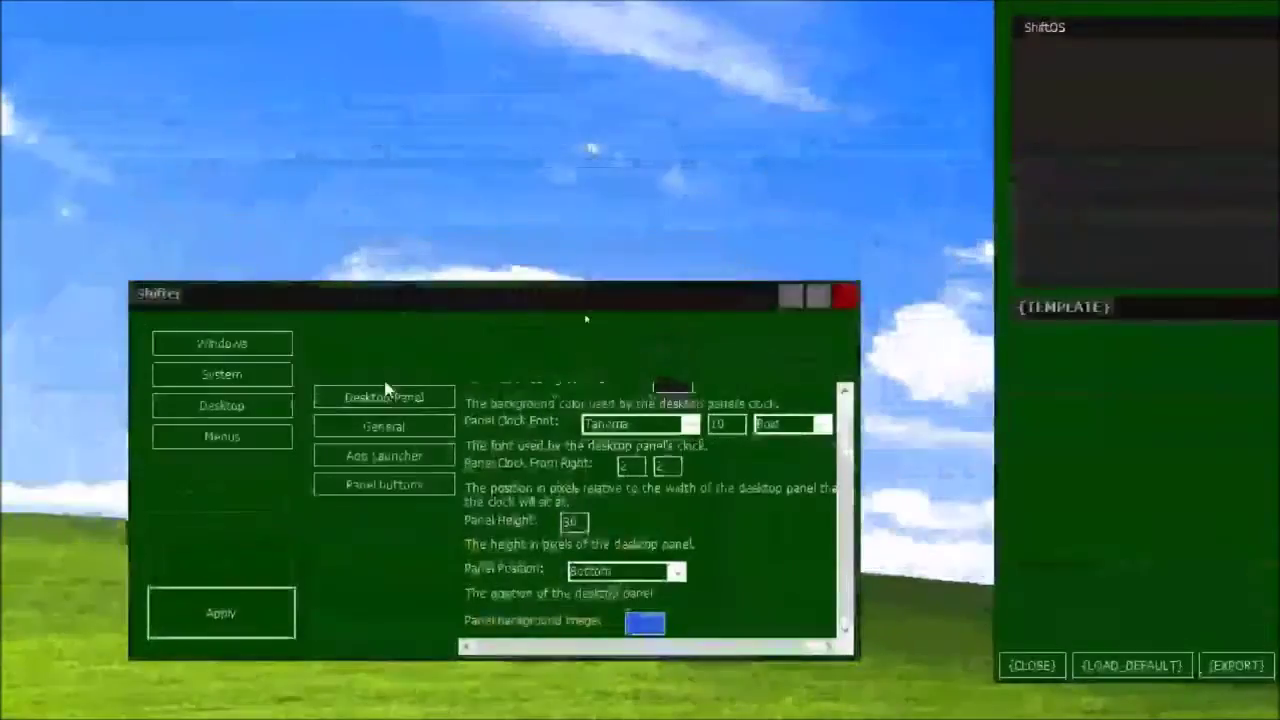
Clear the app launcher text and set its image to the start button picture from the Windows XP folder
left_click(330, 336)
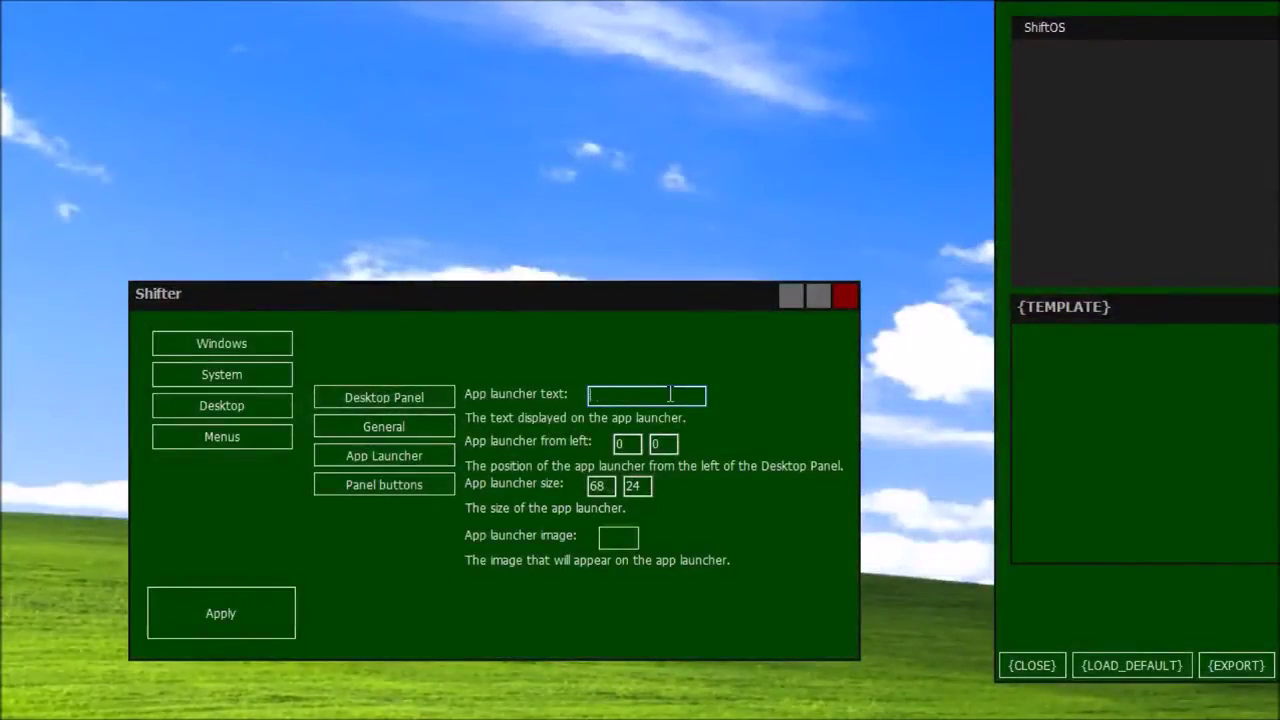
left_click(269, 633)
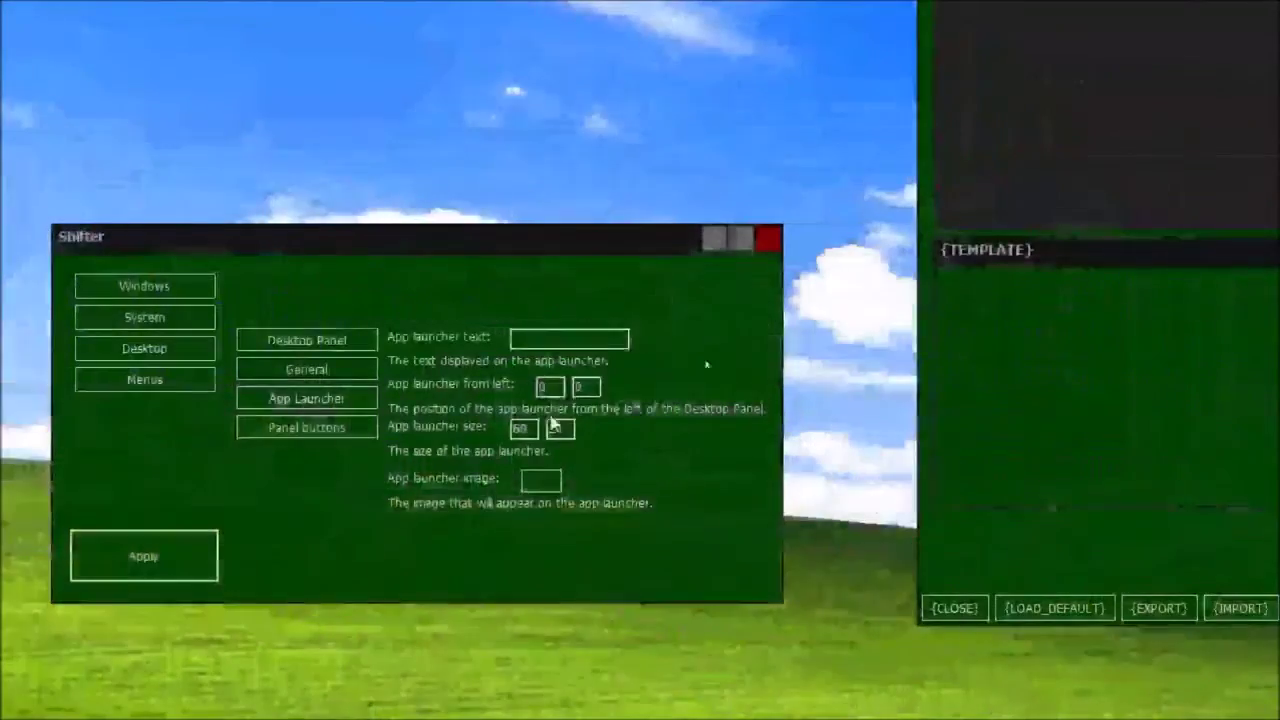
left_click(618, 537)
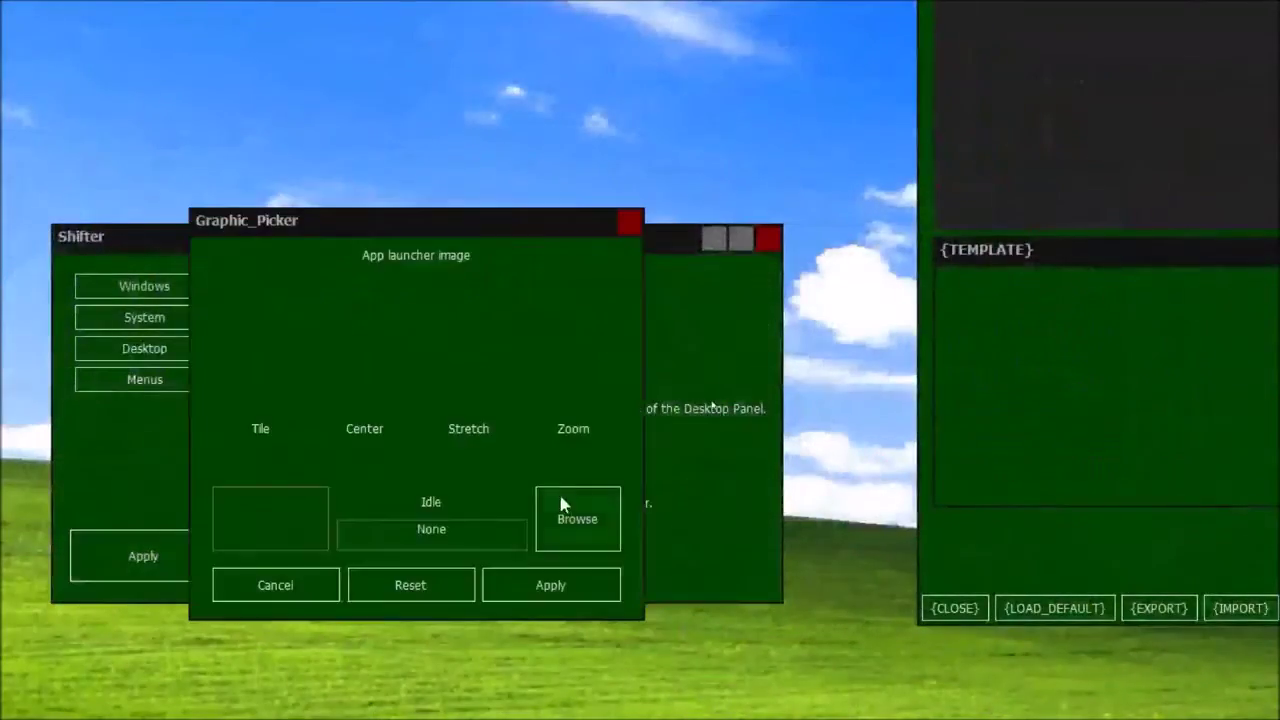
left_click(561, 498)
double_click(89, 280)
double_click(181, 279)
double_click(181, 279)
double_click(104, 282)
double_click(268, 282)
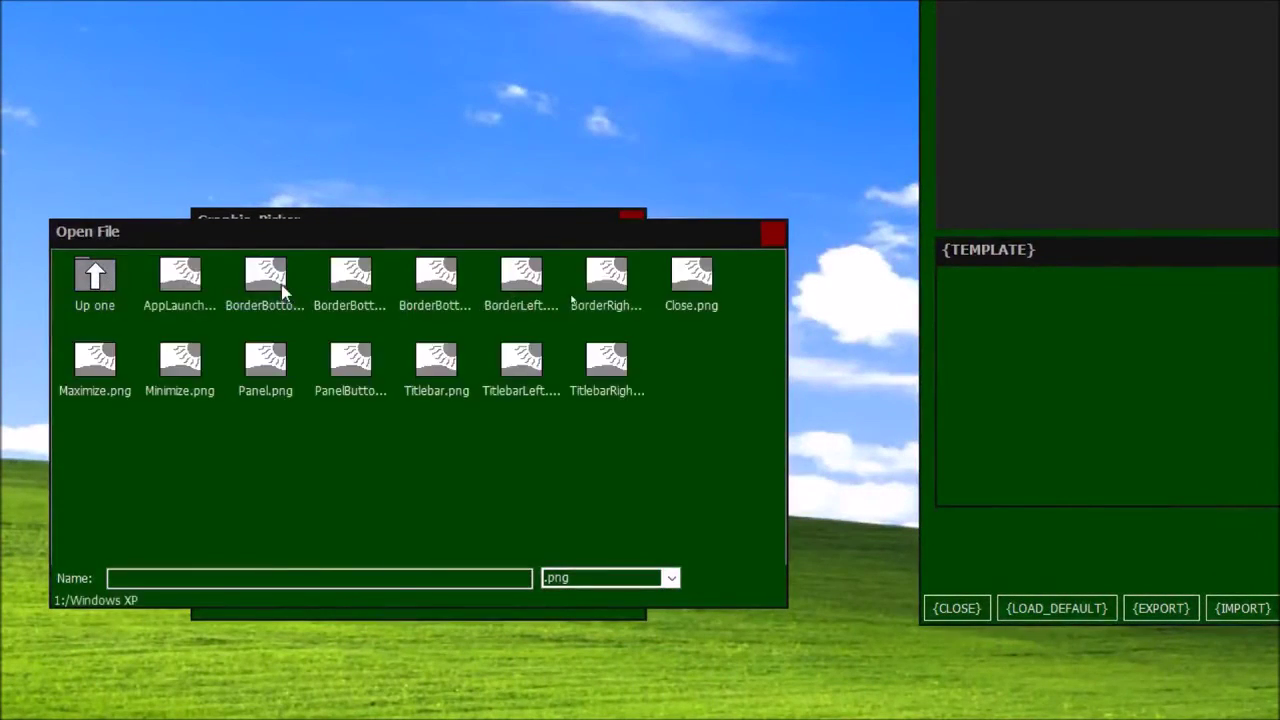
double_click(282, 290)
left_click(504, 579)
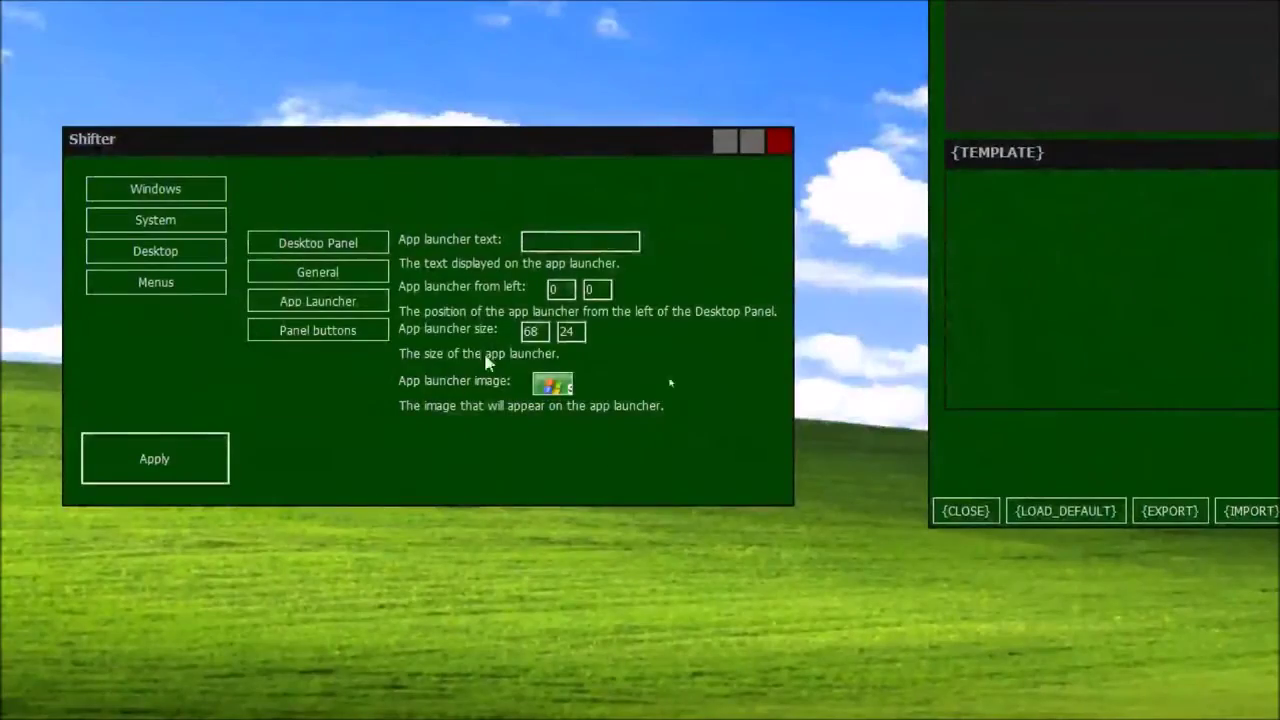
Set the app launcher size to 75 by 30 in the Shifter
type("30")
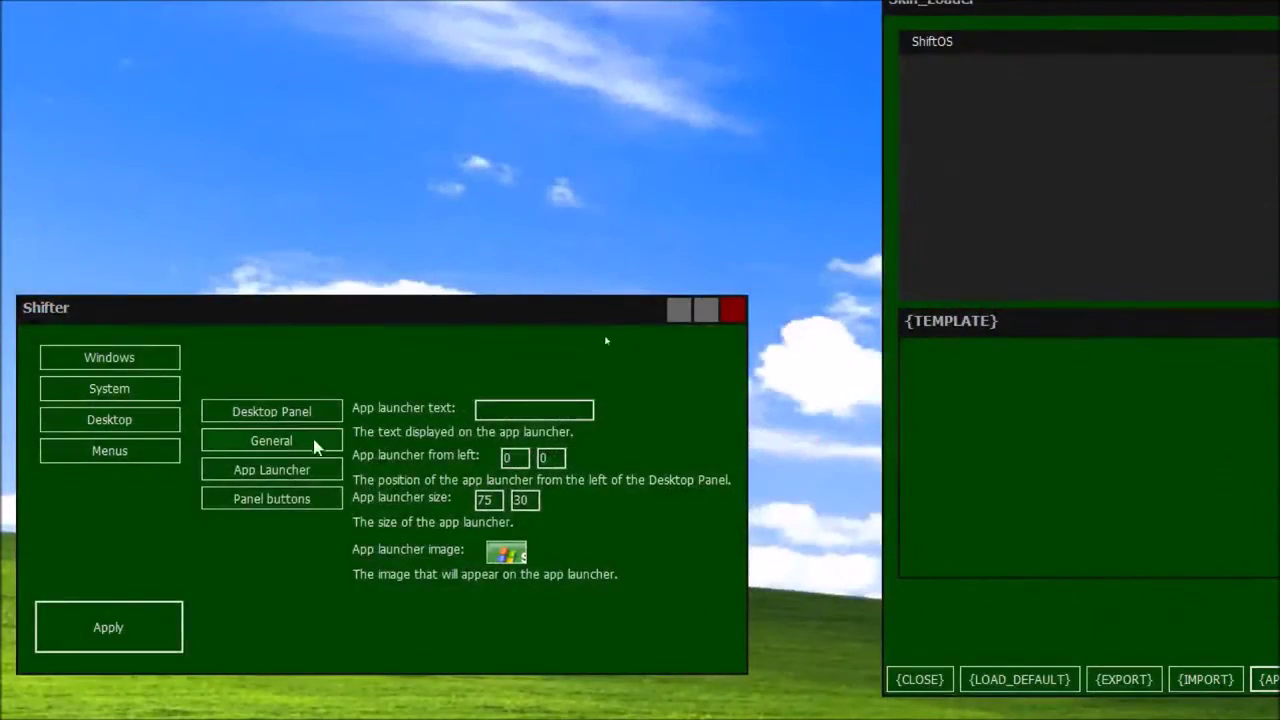
left_click(271, 498)
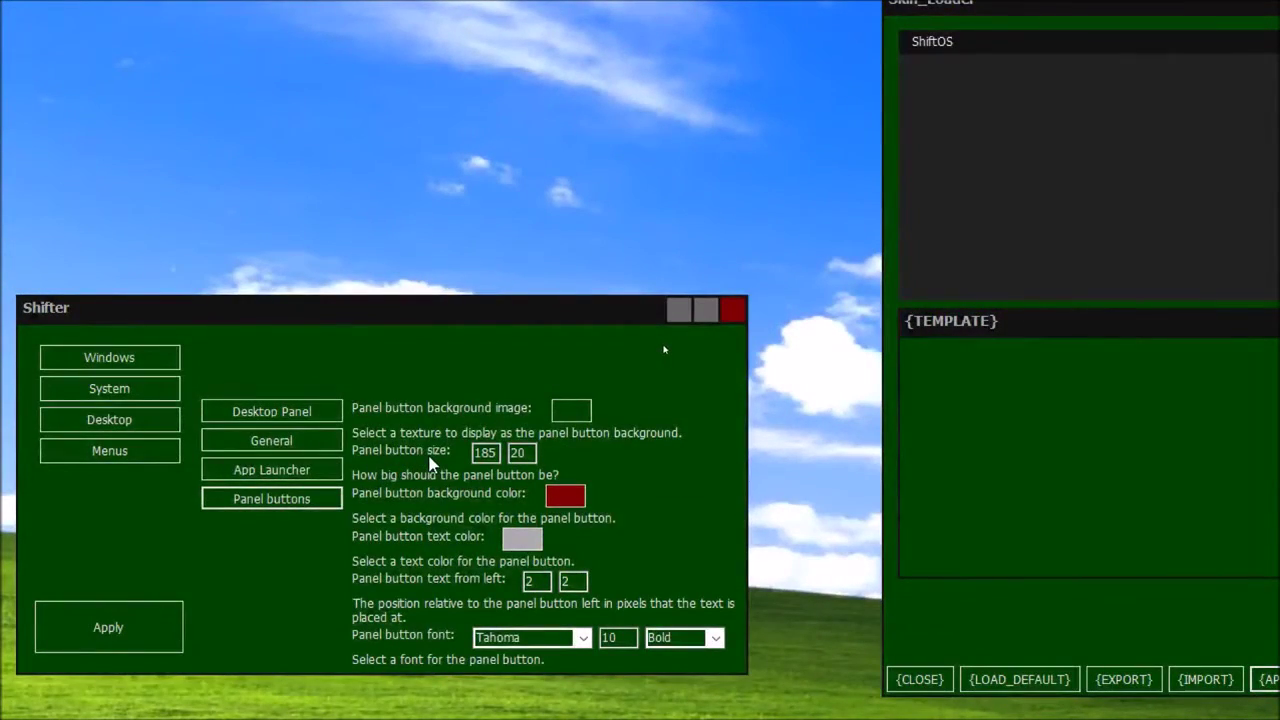
left_click(271, 469)
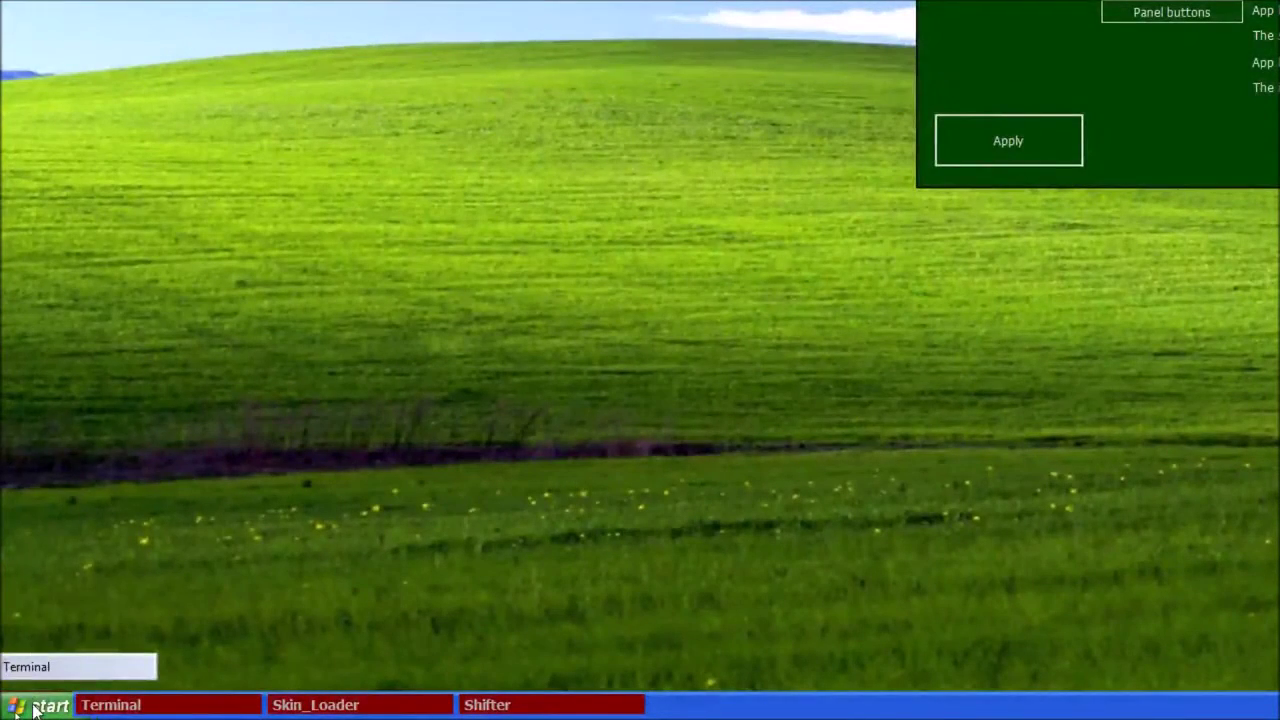
Shut down ShiftOS, switch to Desktop 2 and shut down the restarted ShiftOS session
left_click(36, 710)
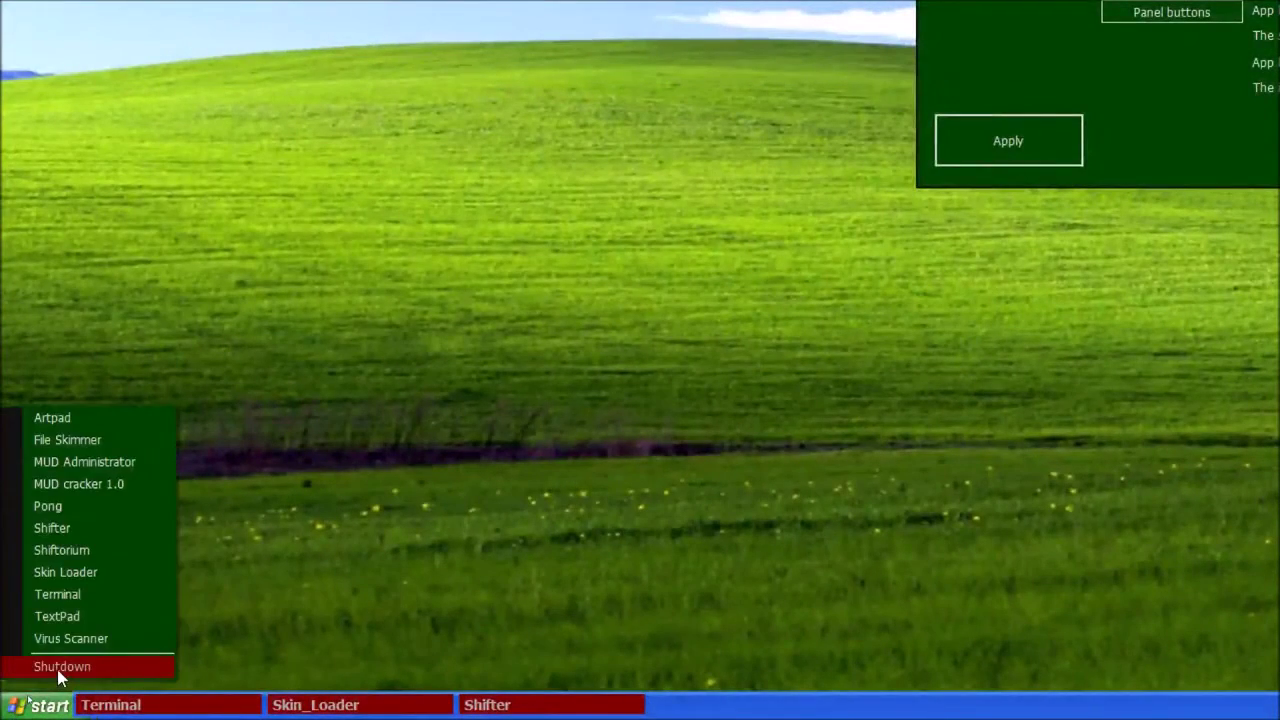
left_click(30, 668)
left_click(78, 701)
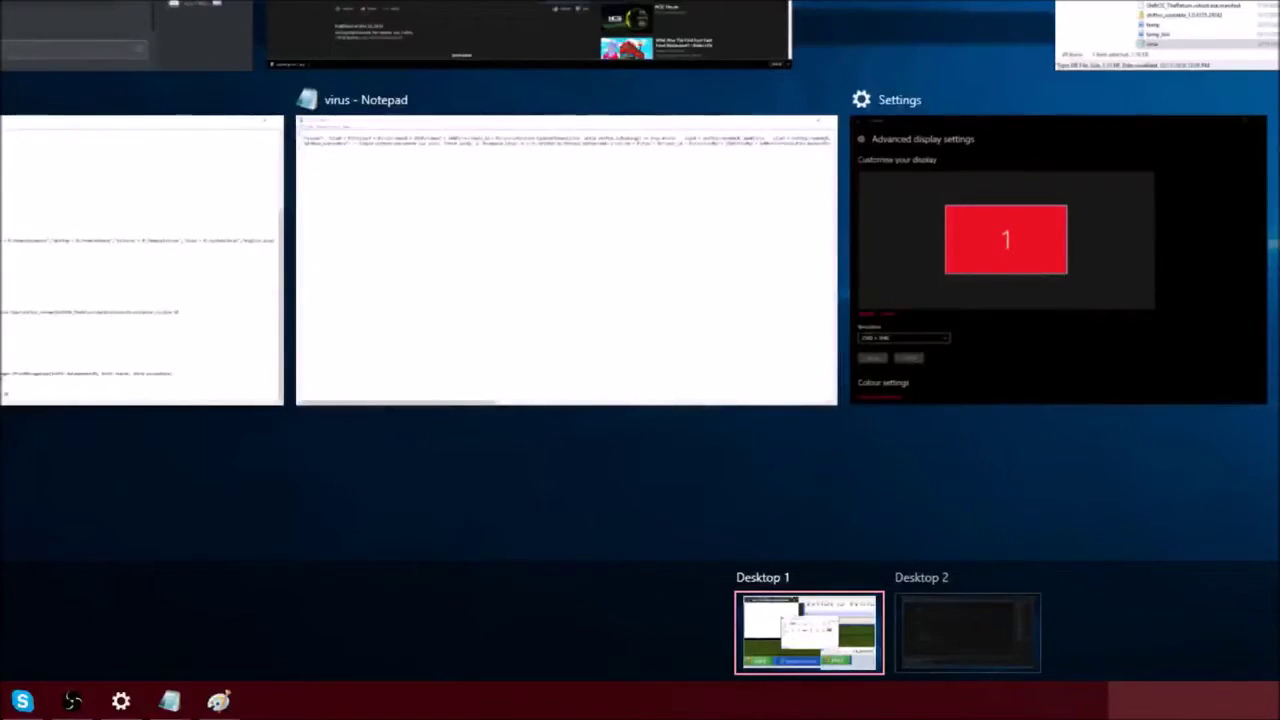
left_click(971, 634)
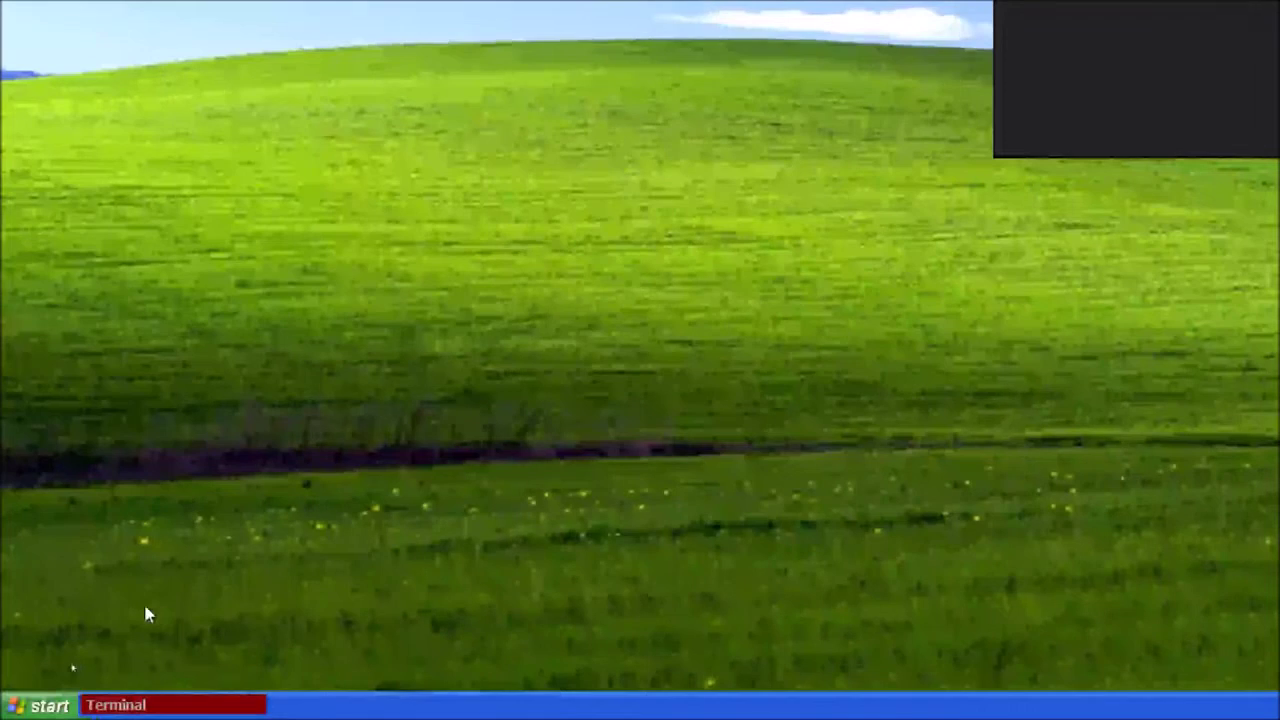
left_click(14, 708)
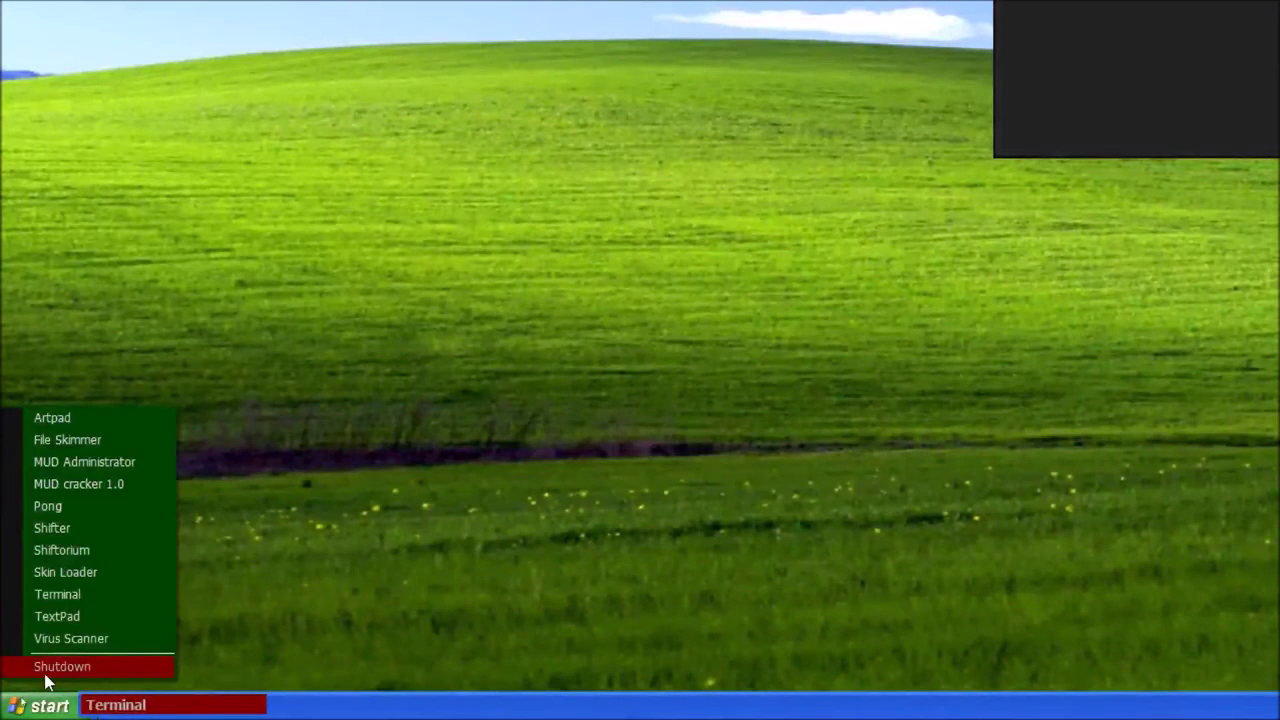
left_click(45, 672)
Below BorderBottomBackground in Skinning.cs, add the attributes ShifterMeta("Desktop") and ShifterCategory("Panel buttons")
scroll(1132, 245, "down", 10)
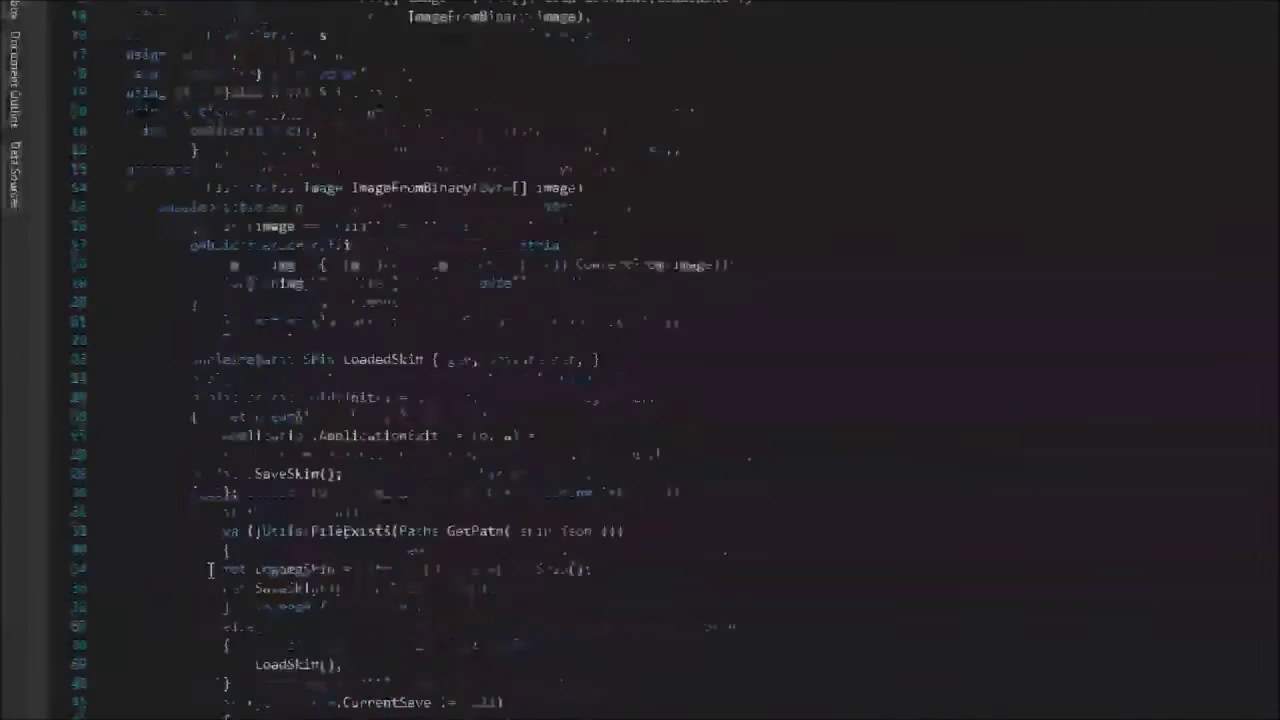
key("Return")
key("Return")
type("[ShifterMeta(\"Desktop\")]")
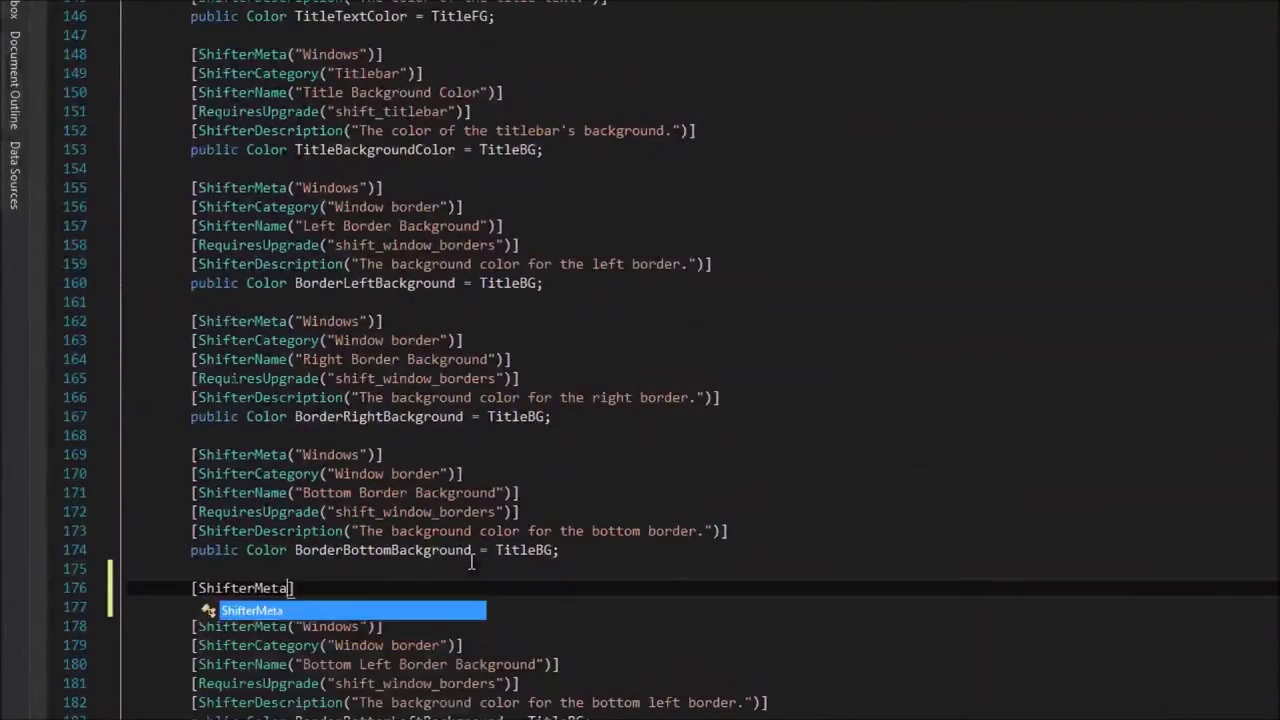
key("Return")
type("[ShifterCategory(\"Panel butt")
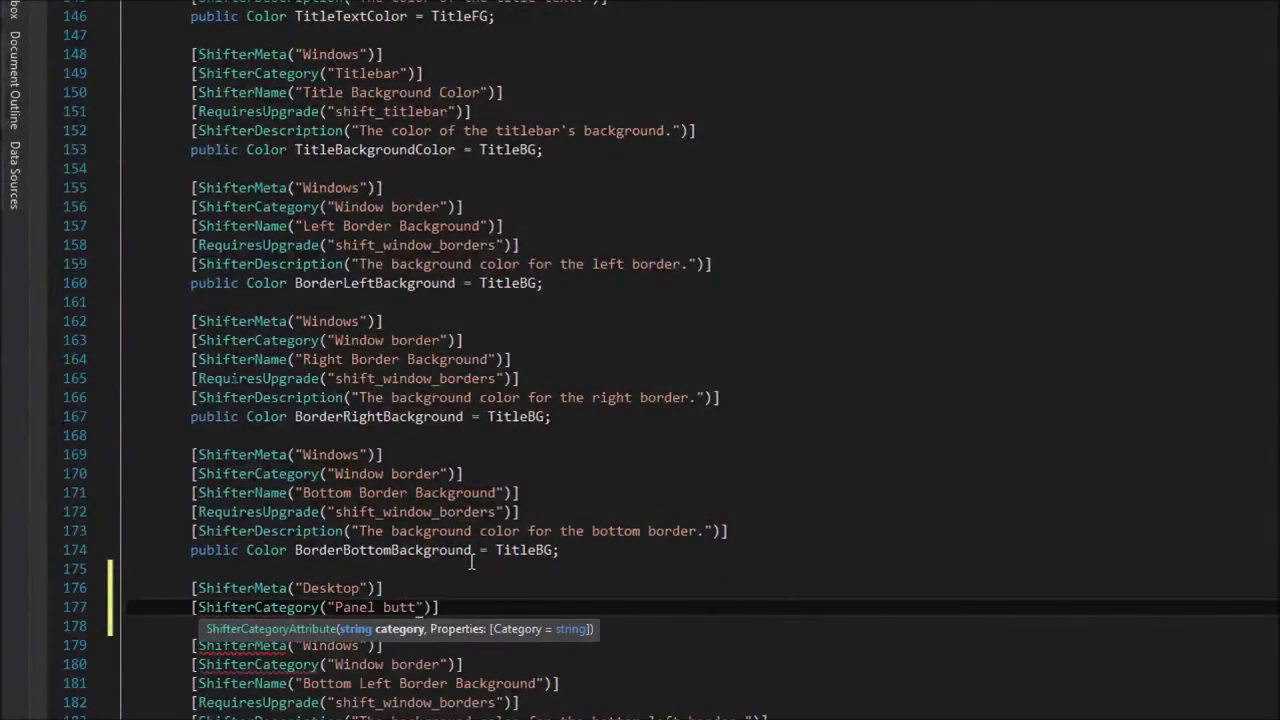
type("ons\")]")
Add a ShifterName attribute reading "Panel button holder from left" to the new skin setting
key("Return")
type("[ShifterName(\"Panel button holder from l")
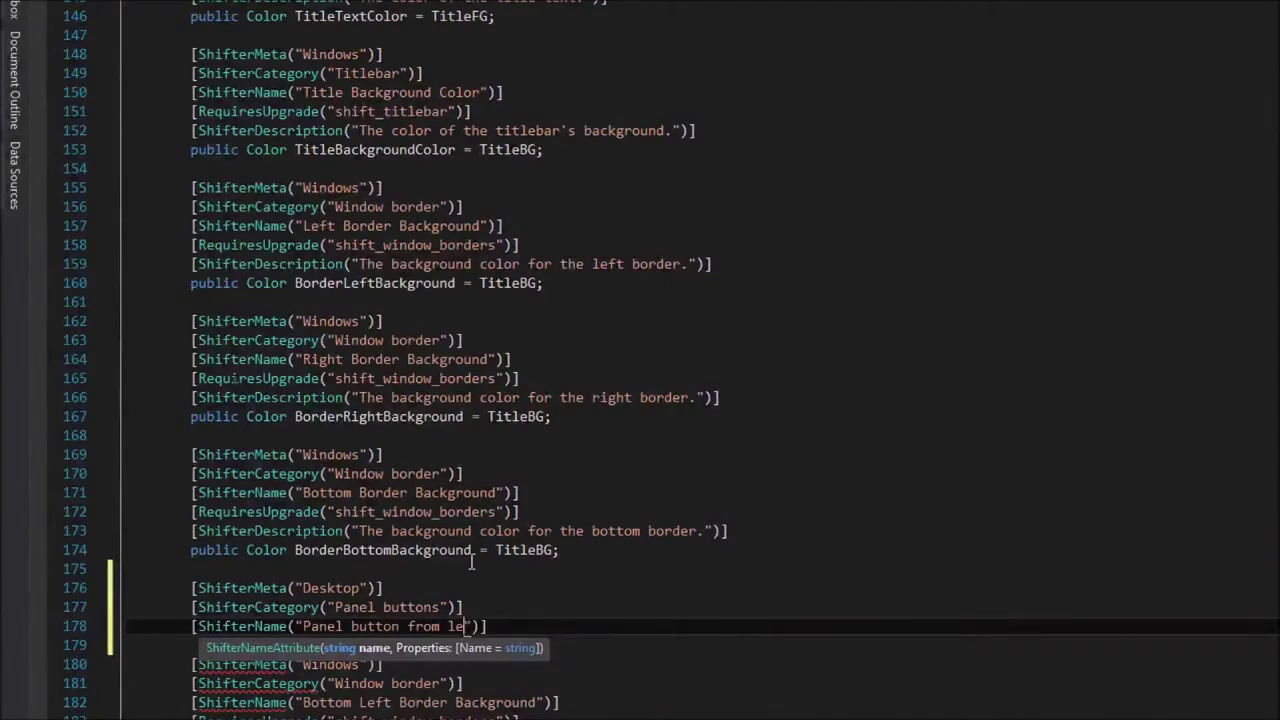
type("eft")
key("ctrl+Left")
key("ctrl+Left")
type("holder")
key("End")
Add a ShifterDescription attribute reading "How far from the left should the panel button holder be?"
key("Return")
type("[ShifterDescr(\"Where ")
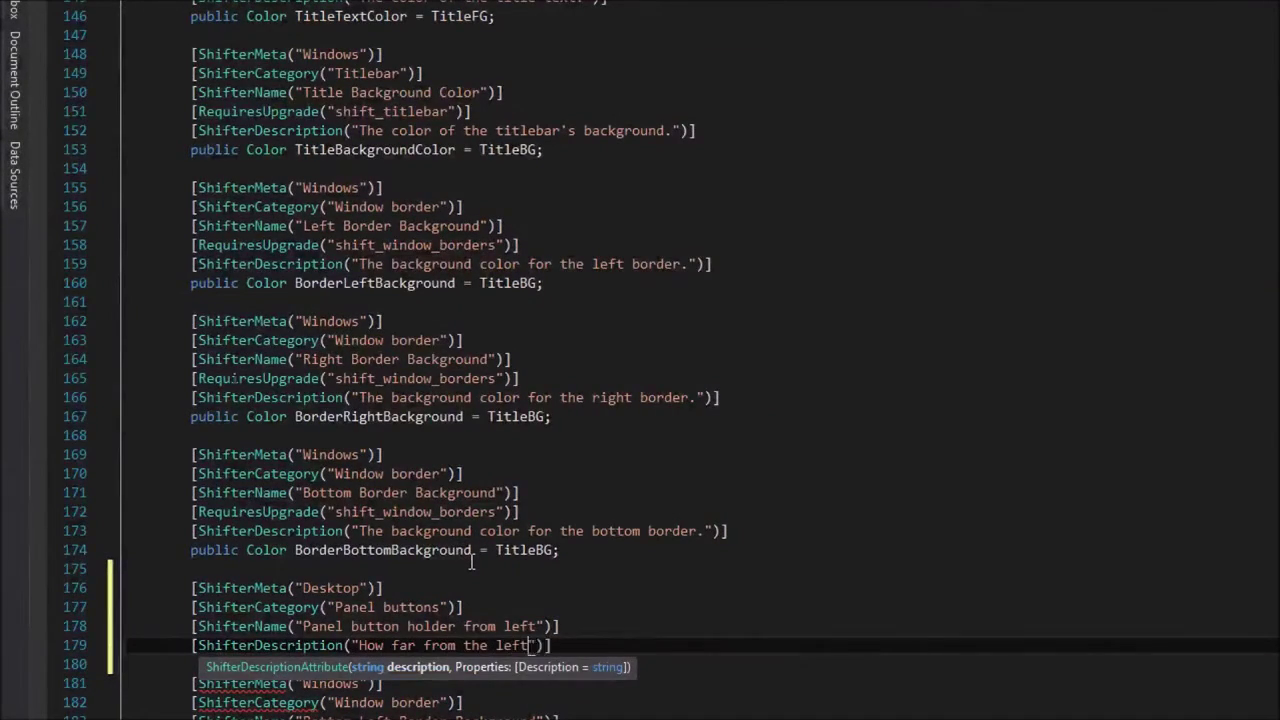
type("he panel butt")
key("End")
Add RequiresUpgrade("shift_panel_buttons") and declare the public int PanelButtonFromLeft with the value 68
key("Return")
type("[RequyresUpgr(\"shift_pan")
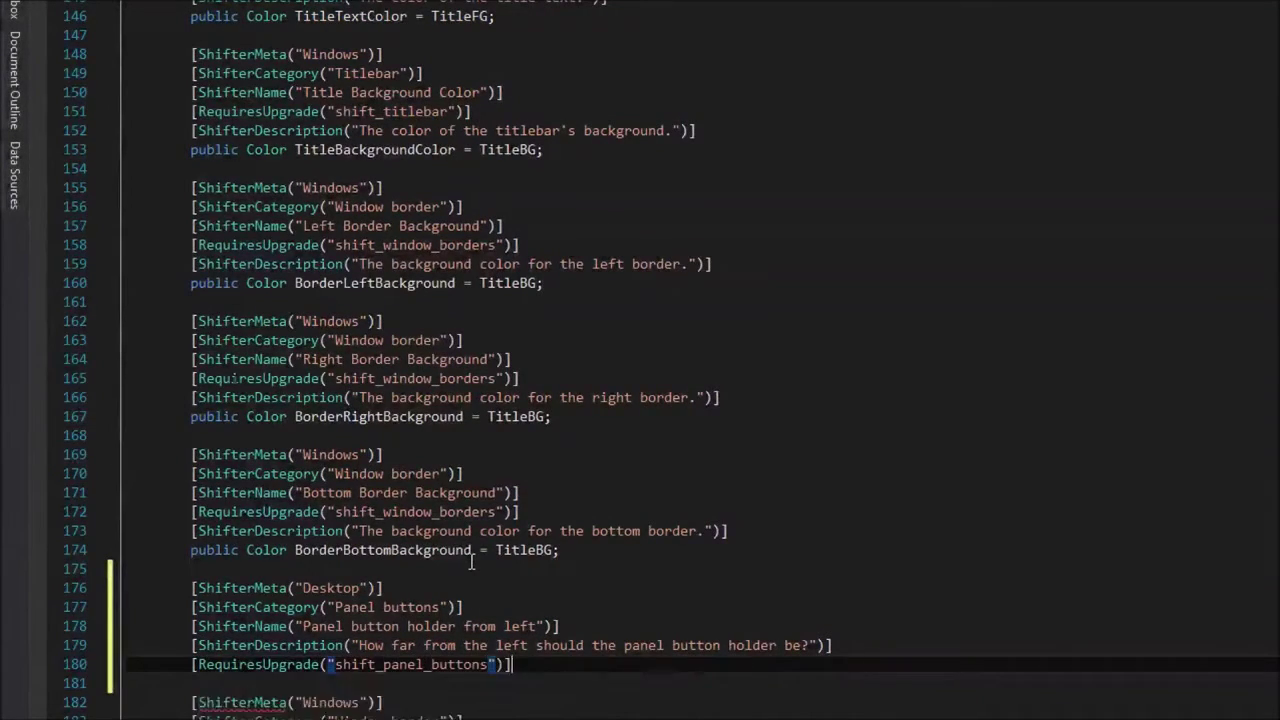
key("Return")
type("public int PanelButtonFromLeft = 68")
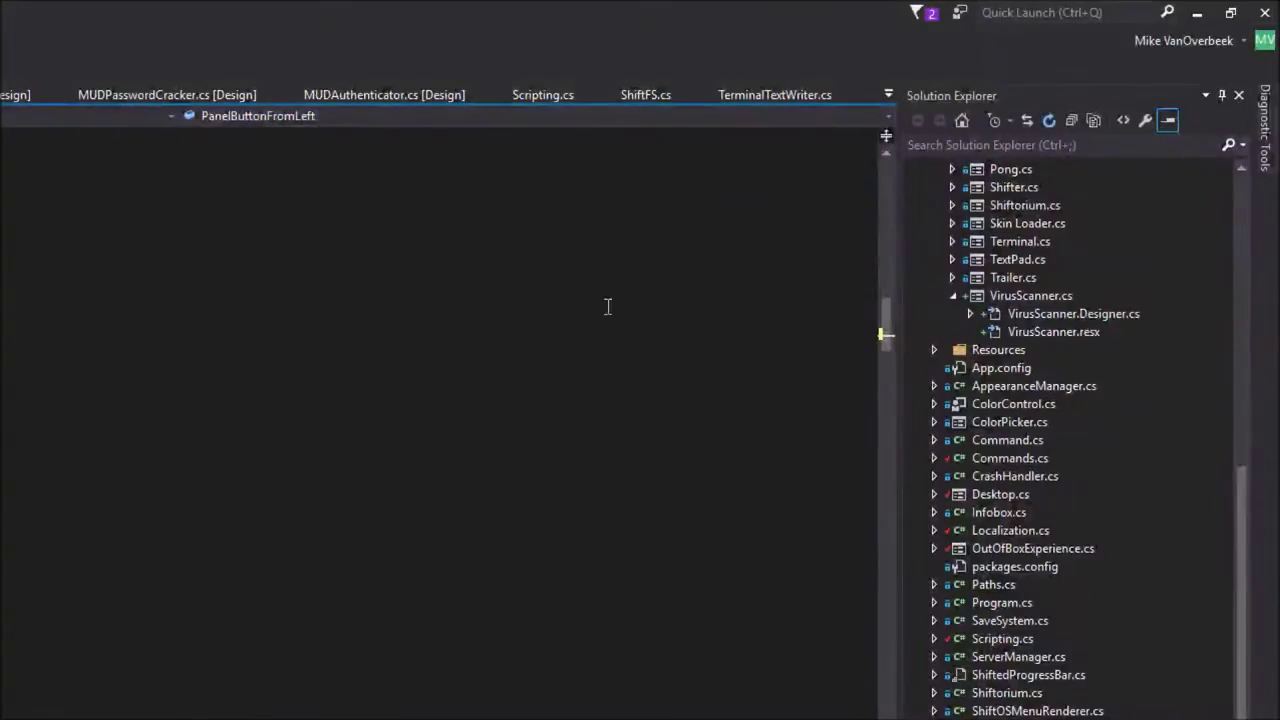
In the Desktop.cs code, set panelbuttonholder.Left to LoadedSkin.PanelButtonFromLeft and start the project
right_click(1000, 486)
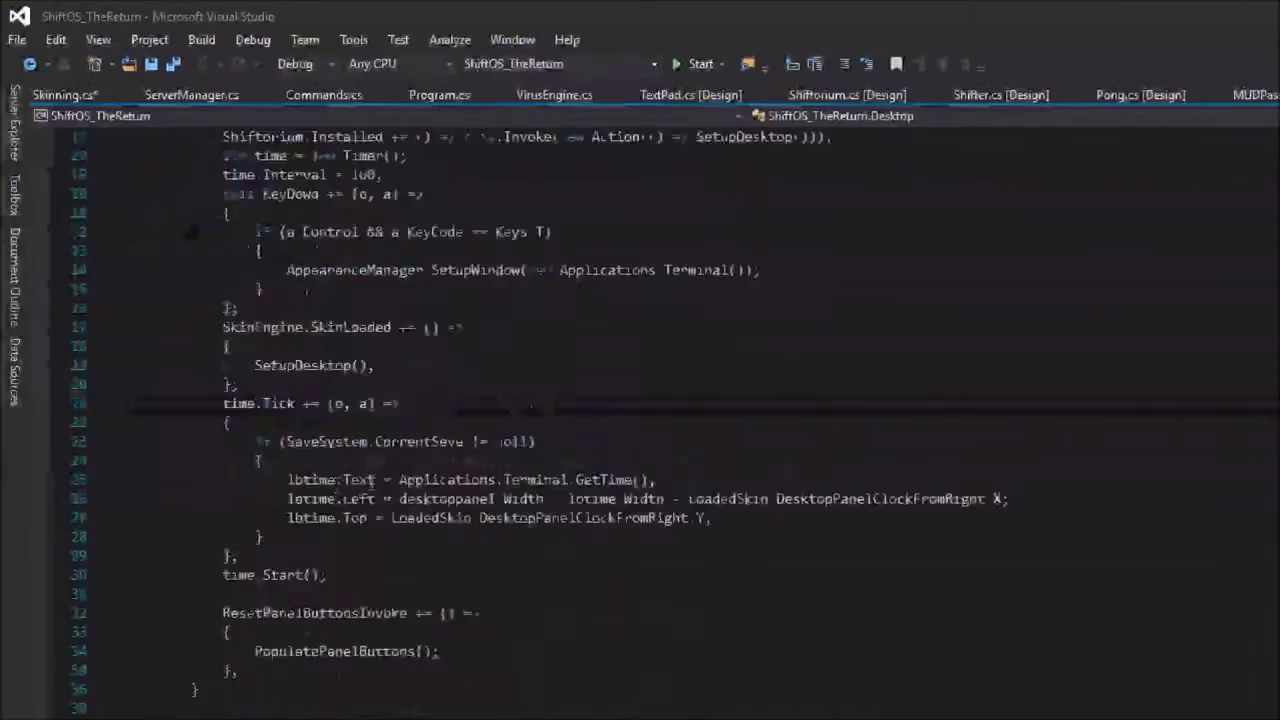
scroll(337, 483, "down", 15)
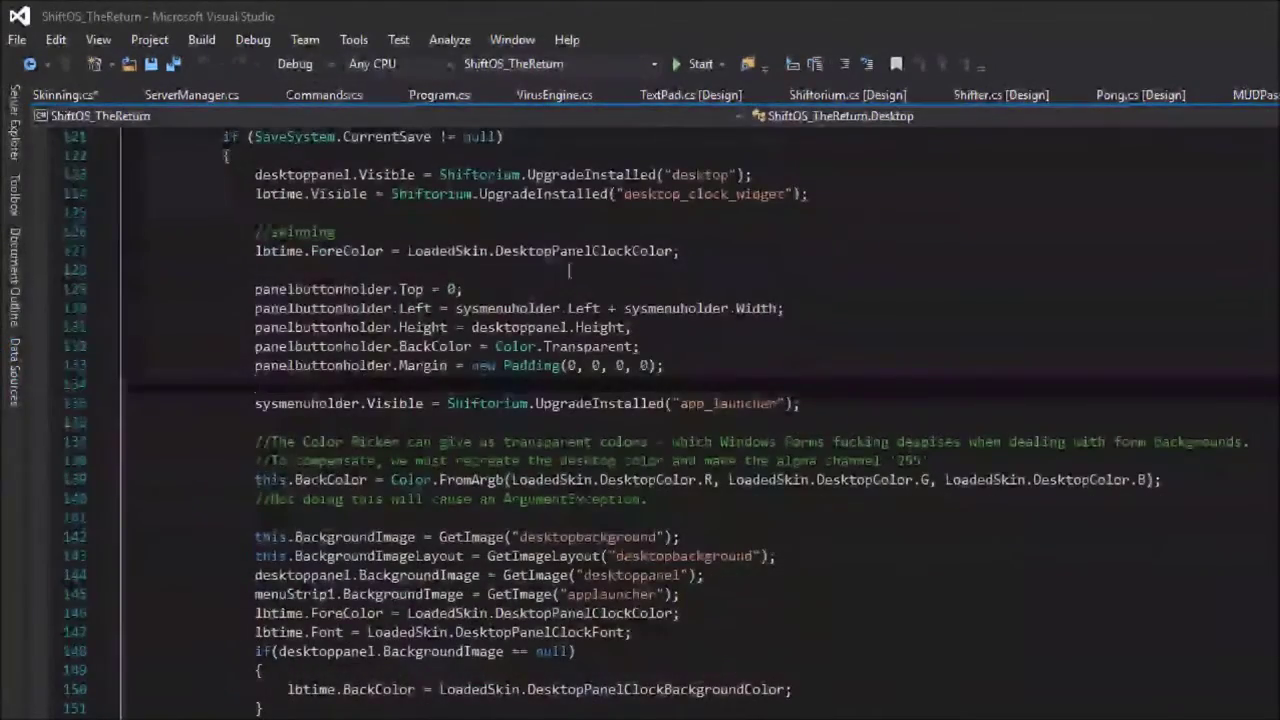
left_click(868, 308)
key("ctrl+BackSpace")
type("LoadedSkin.PanelButtonFromLeft")
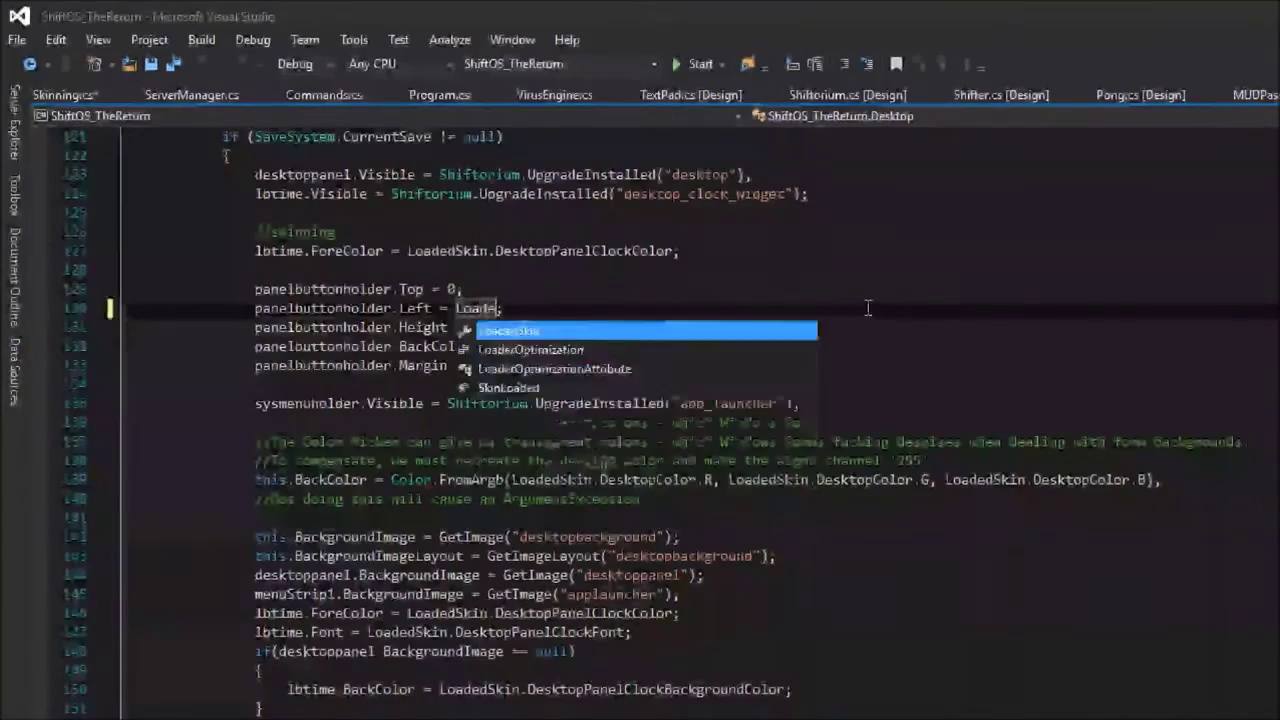
key("Down")
key("F5")
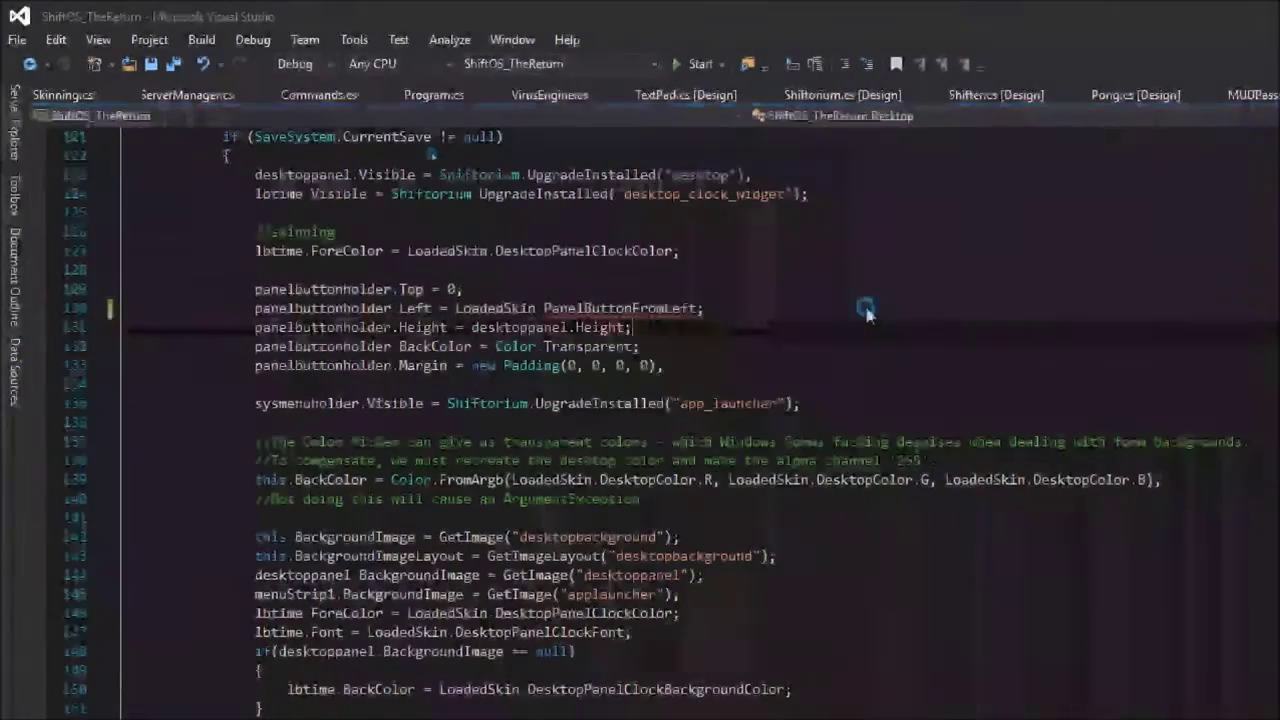
Change the reference to LoadedSkin.PanelButtonHolderFromLeft, match the declaration in Skinning.cs to it, and run the project
key("Up")
type("Holder")
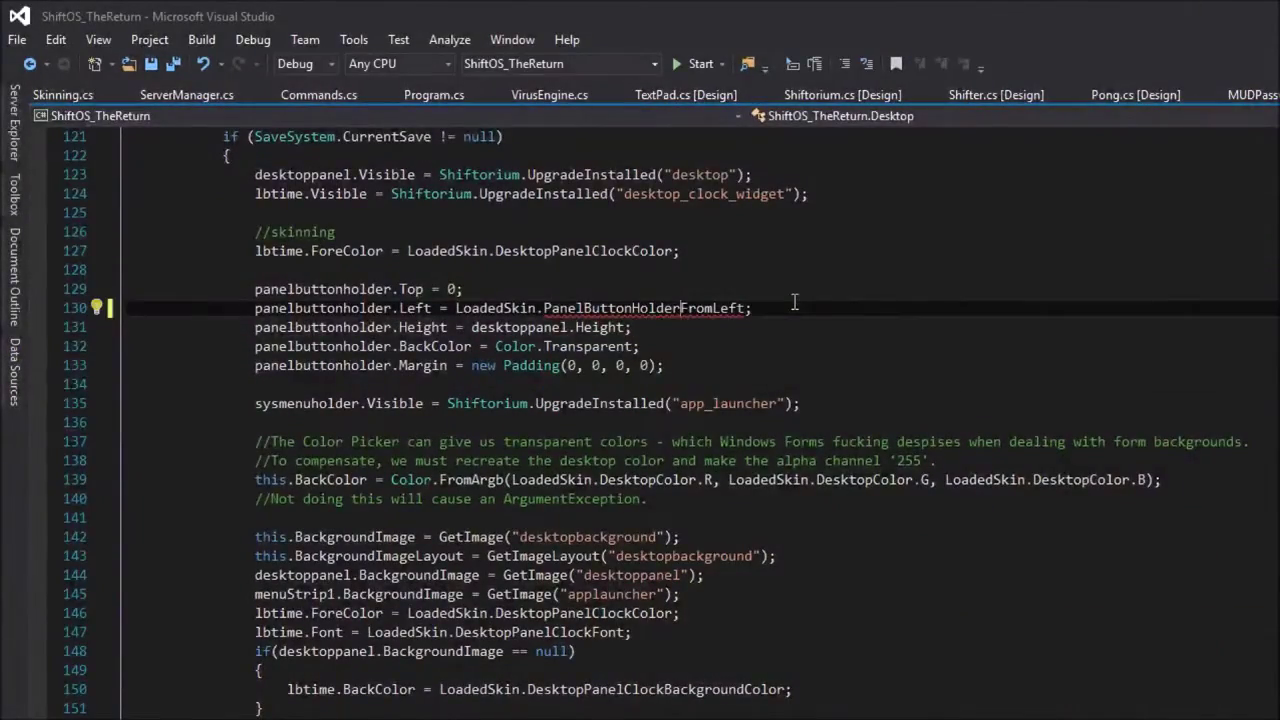
left_click(70, 98)
scroll(466, 606, "down", 2)
double_click(365, 614)
key("F5")
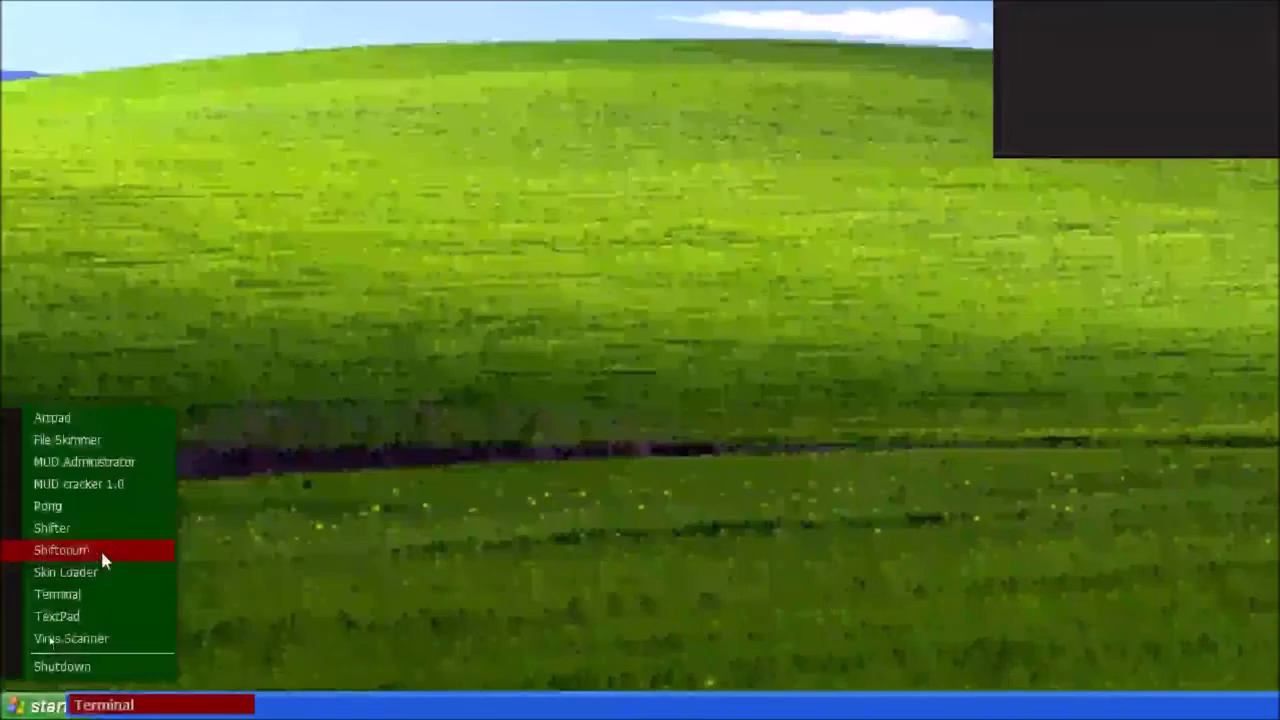
left_click(100, 548)
left_click(192, 394)
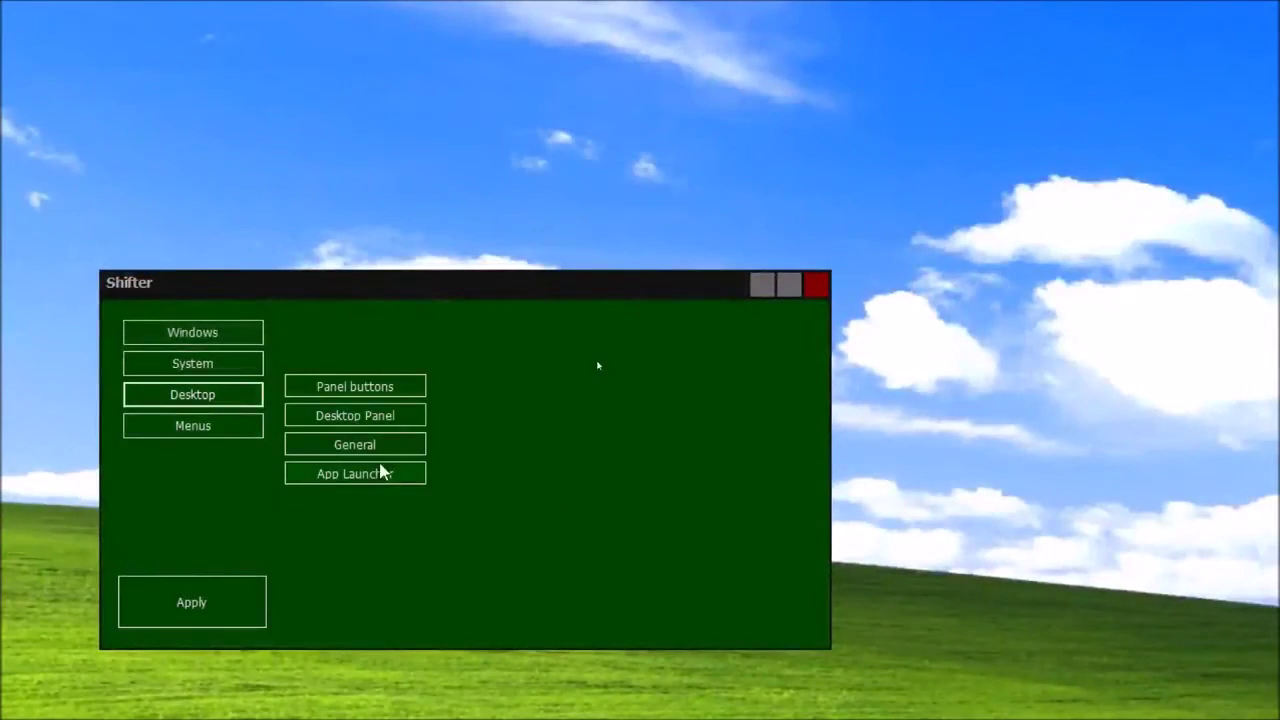
left_click(400, 395)
scroll(557, 496, "up", 1)
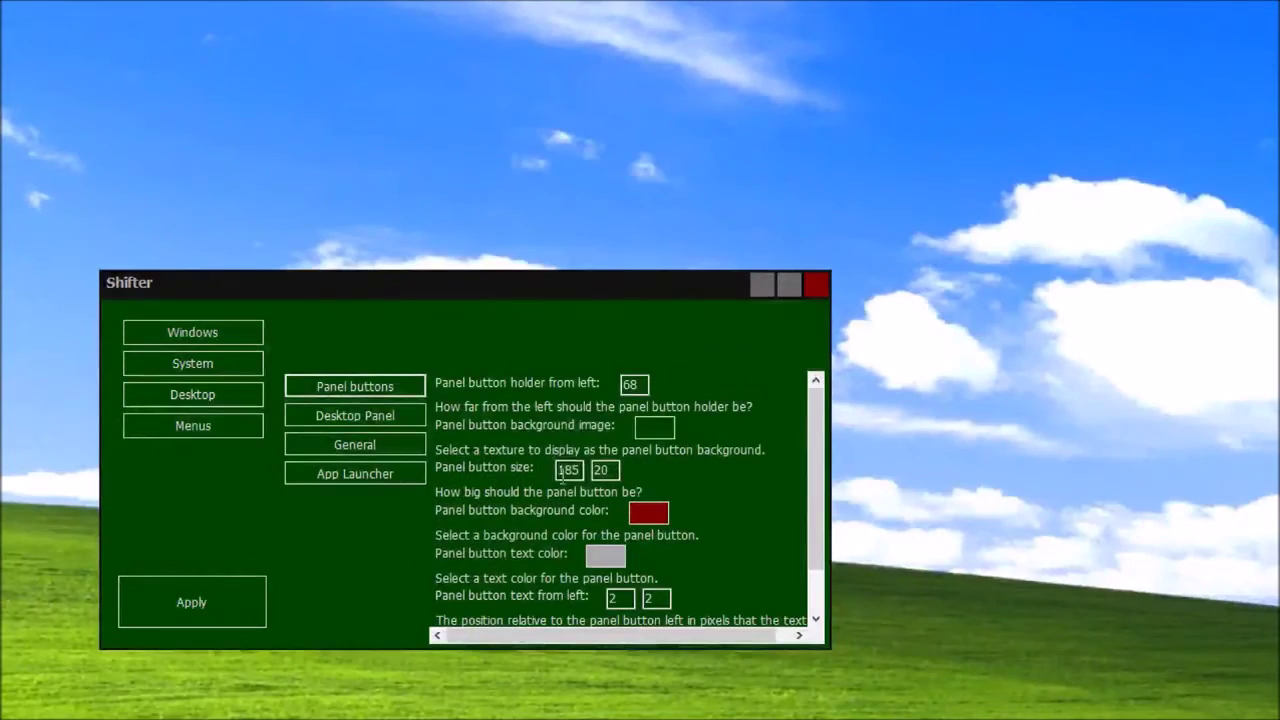
left_click(167, 623)
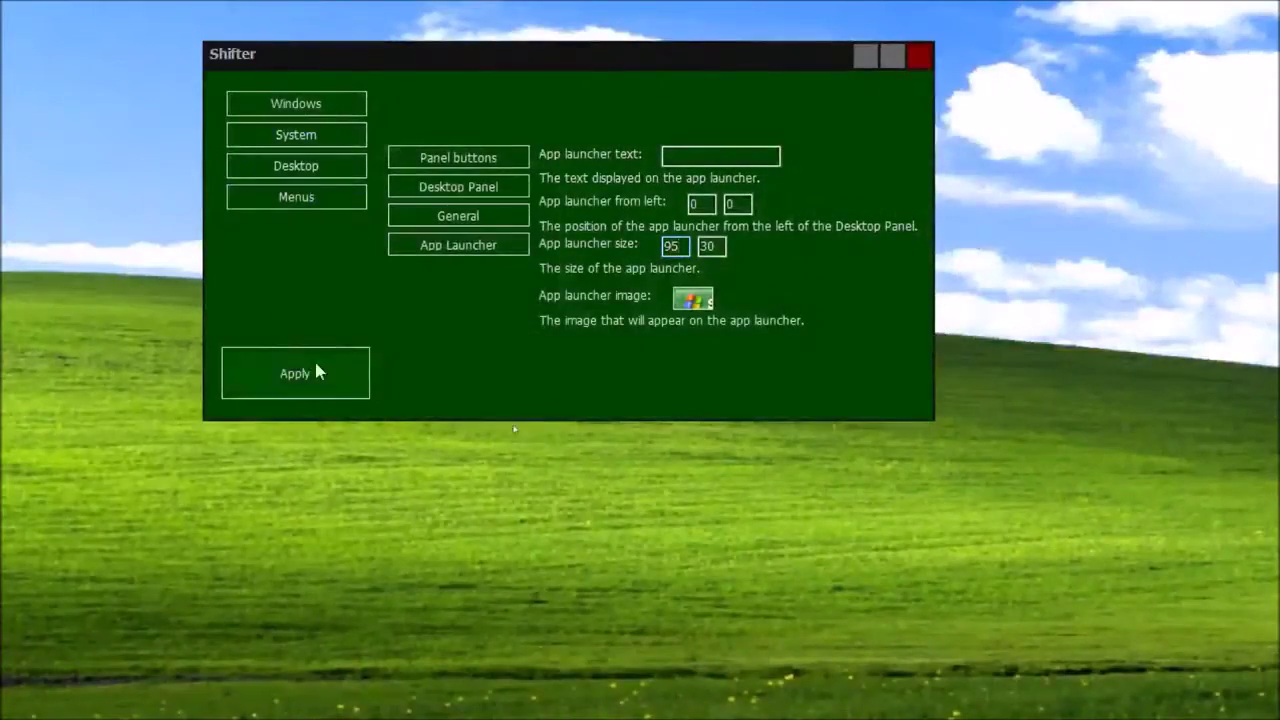
left_click(296, 373)
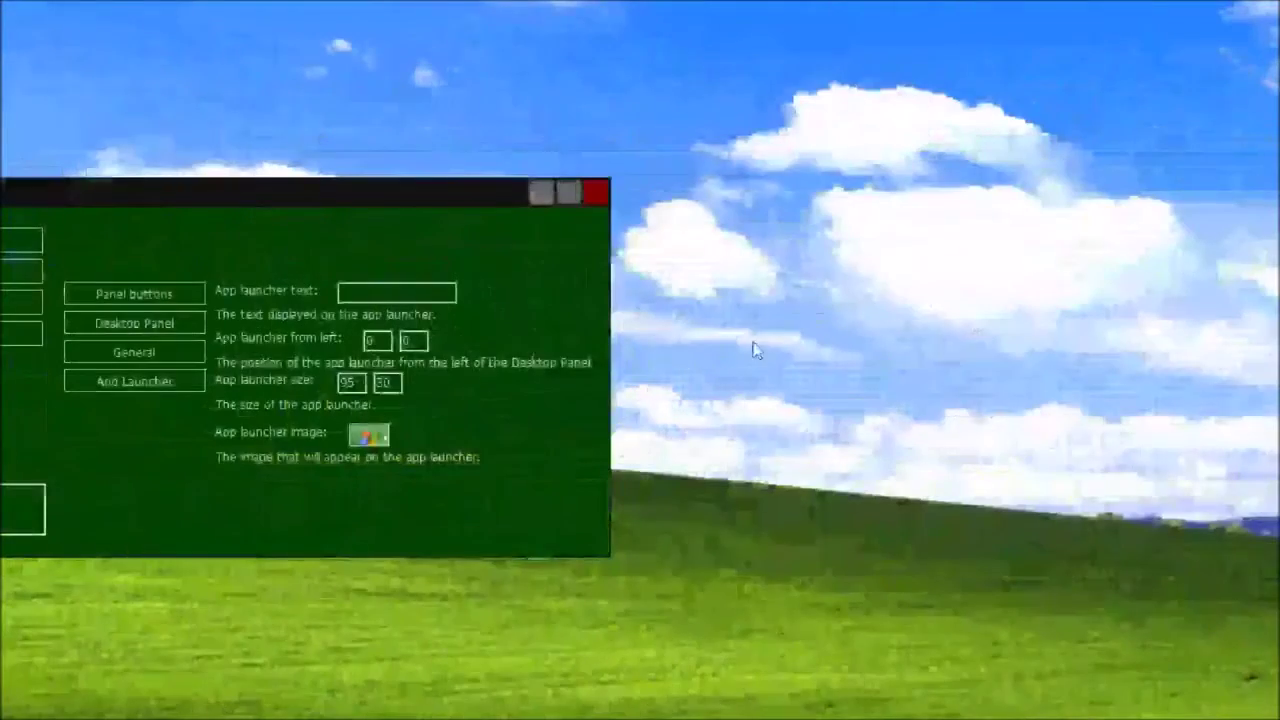
Set the panel button background image to PanelButton.png from the Windows XP folder
left_click(180, 291)
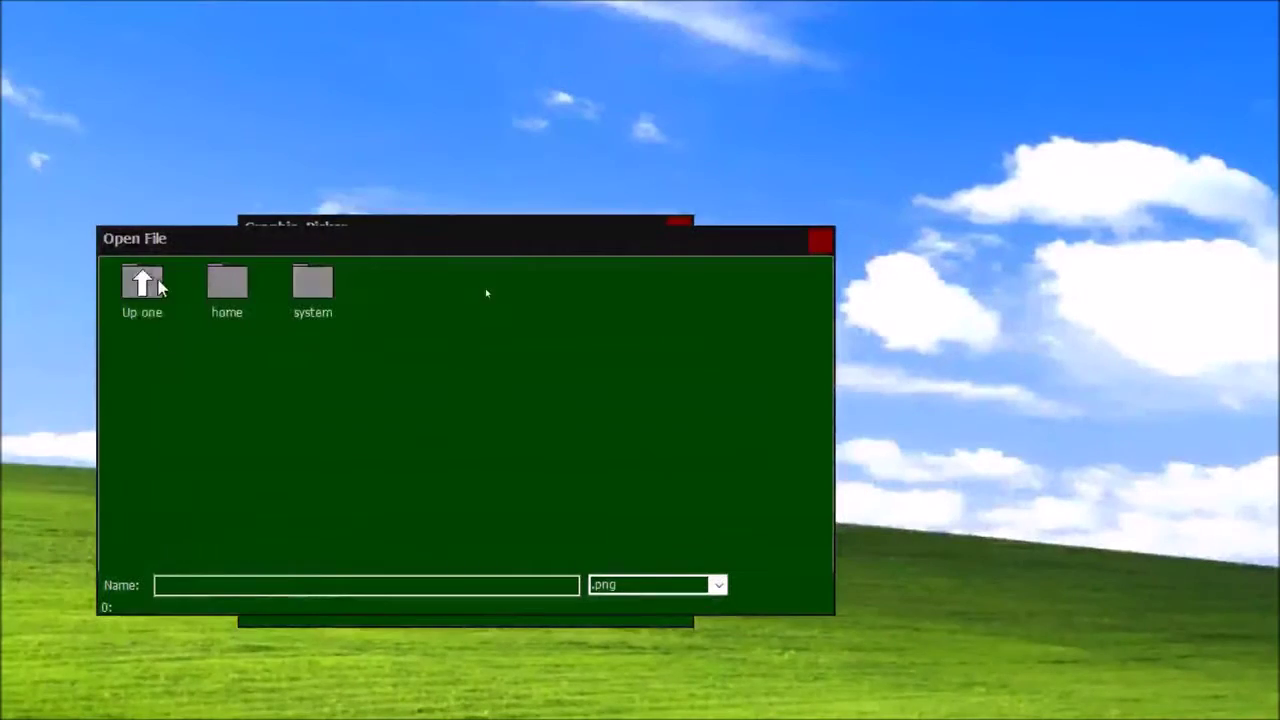
left_click(160, 286)
left_click(234, 286)
left_click(310, 298)
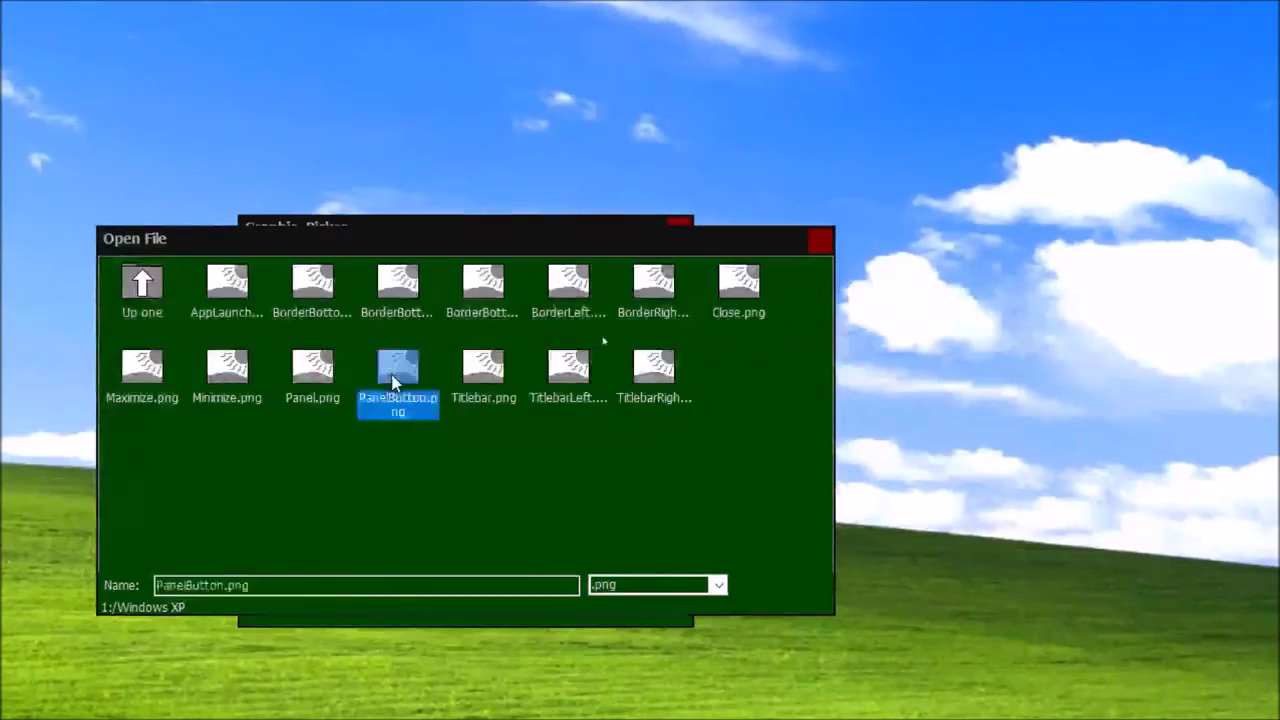
double_click(391, 378)
left_click(545, 592)
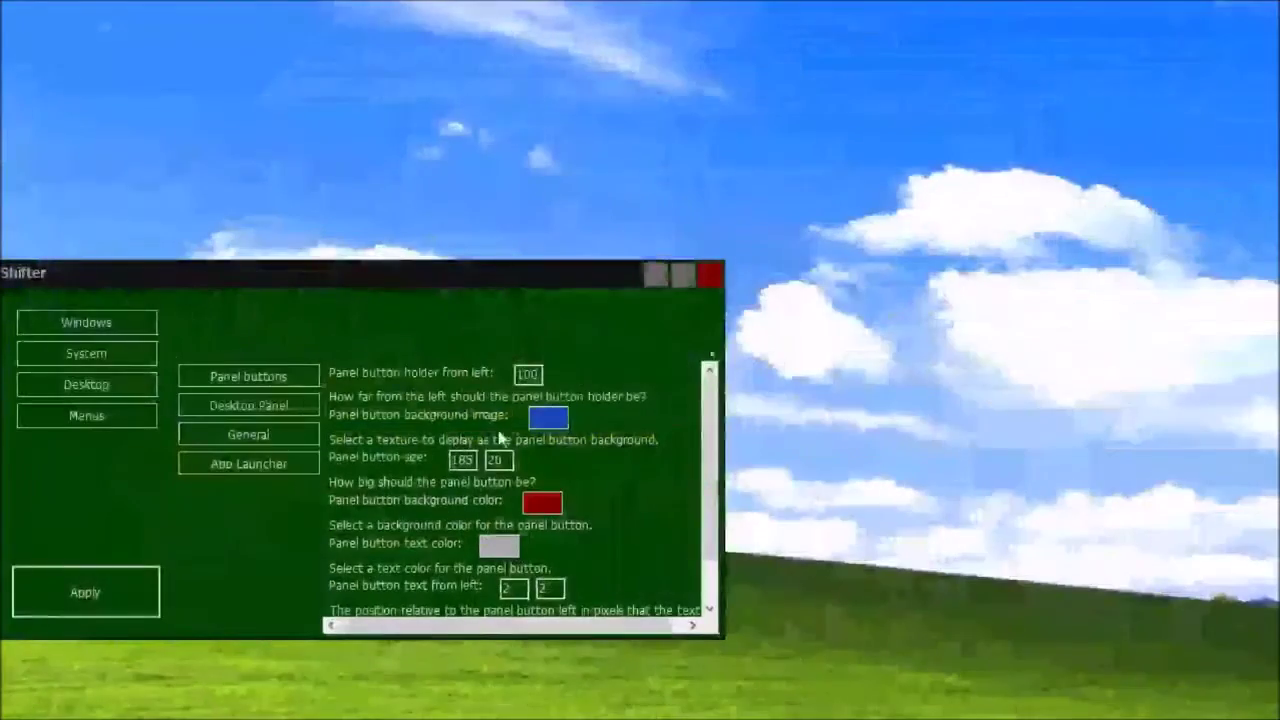
Change the panel button width and set the panel button height to 24
double_click(472, 459)
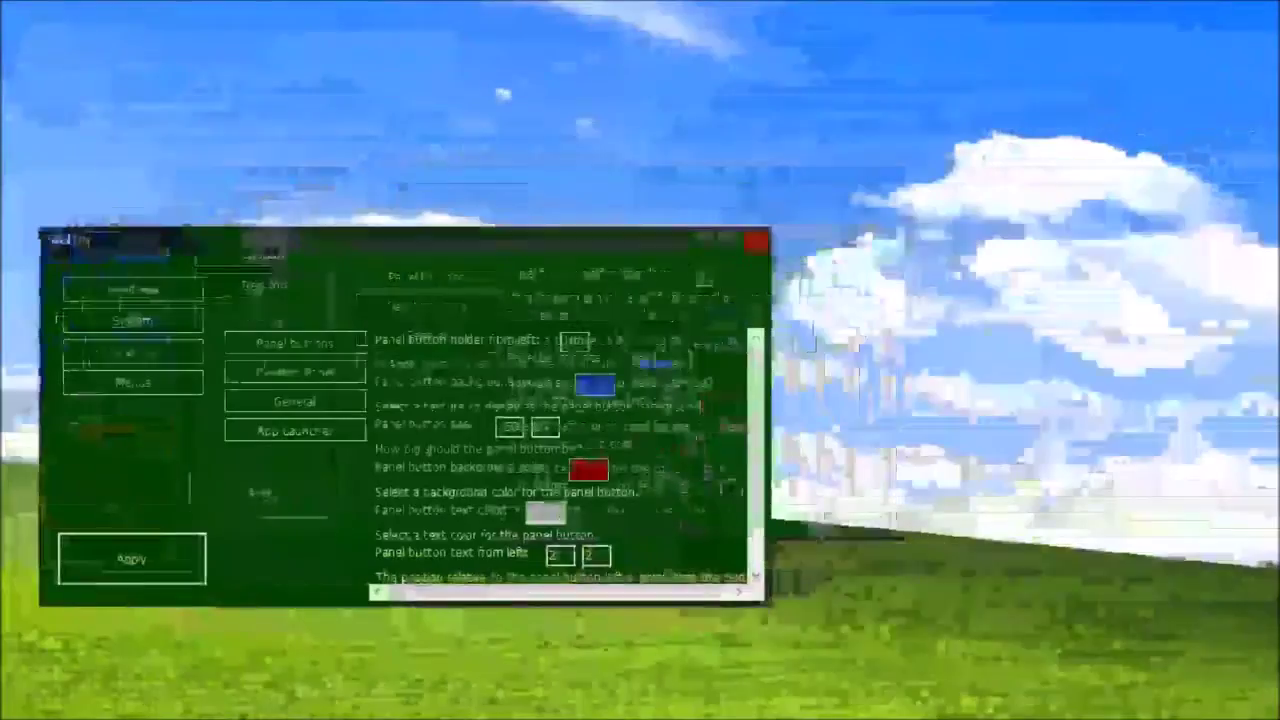
key("BackSpace")
key("BackSpace")
type("4")
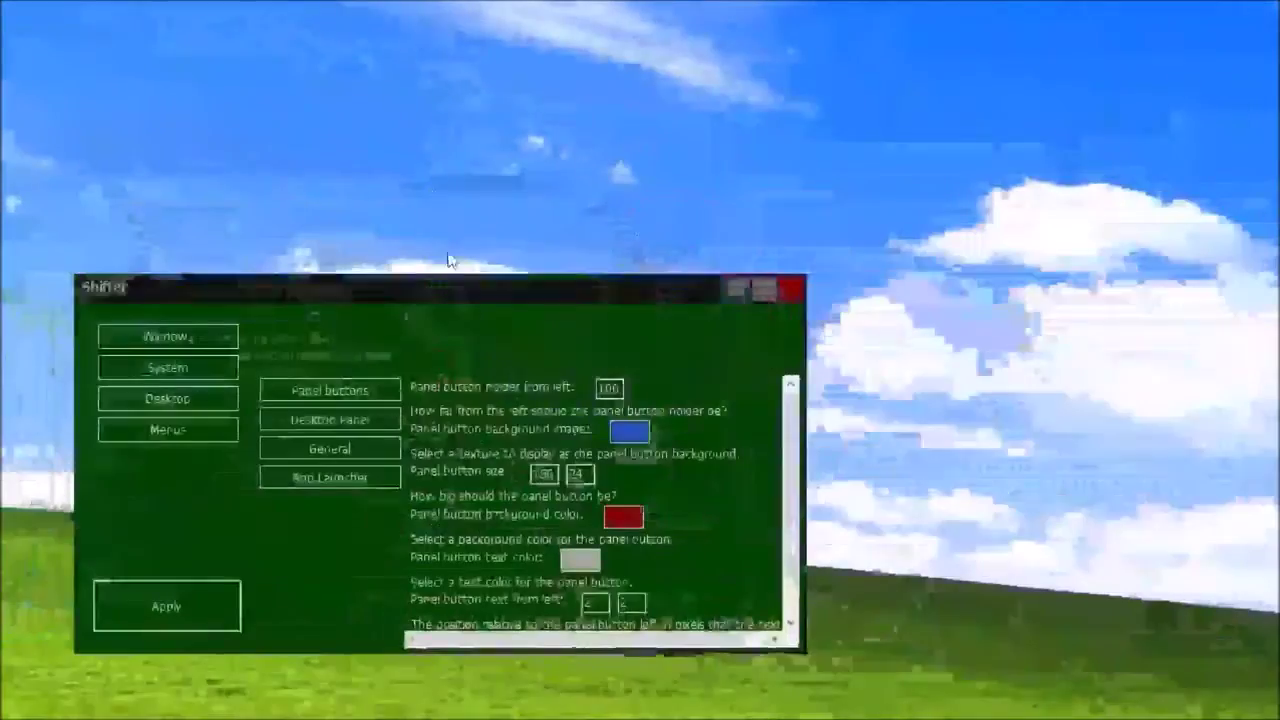
Set the desktop panel clock's font to Trebuchet MS at size 13 and its second From Right value to 5, applying the skin
left_click(357, 418)
left_click(636, 518)
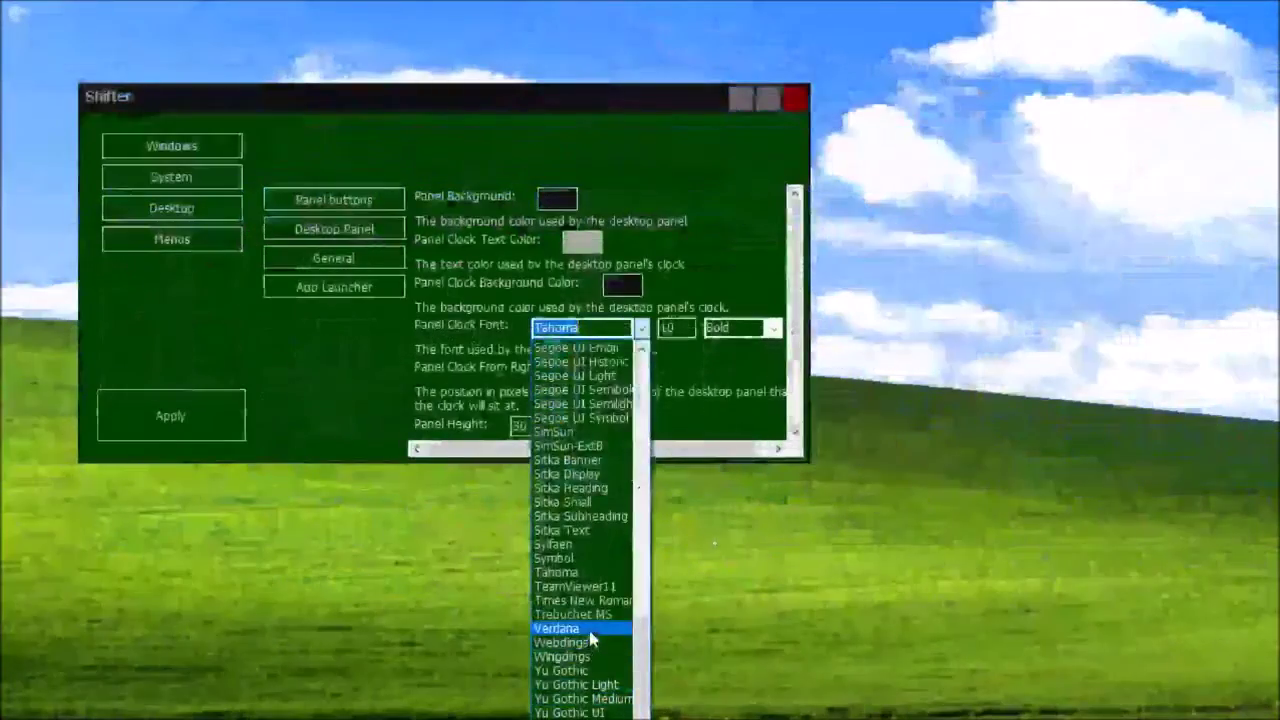
left_click(597, 614)
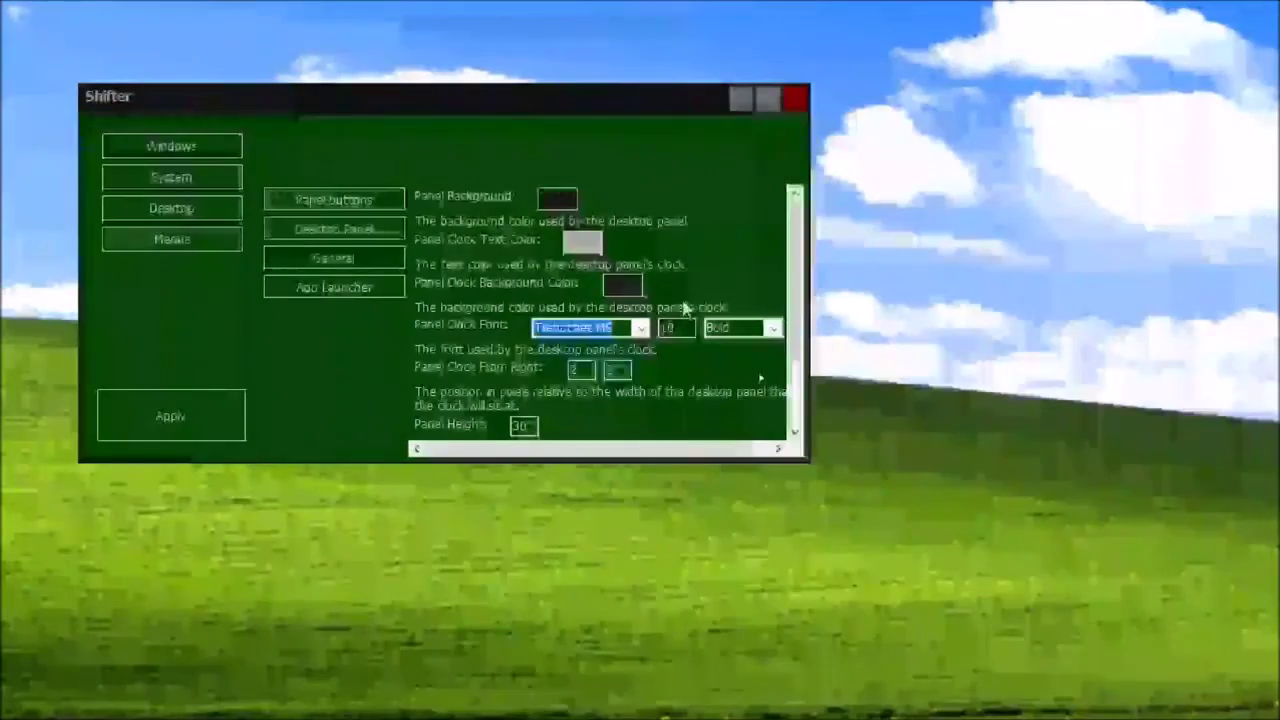
double_click(617, 370)
type("5")
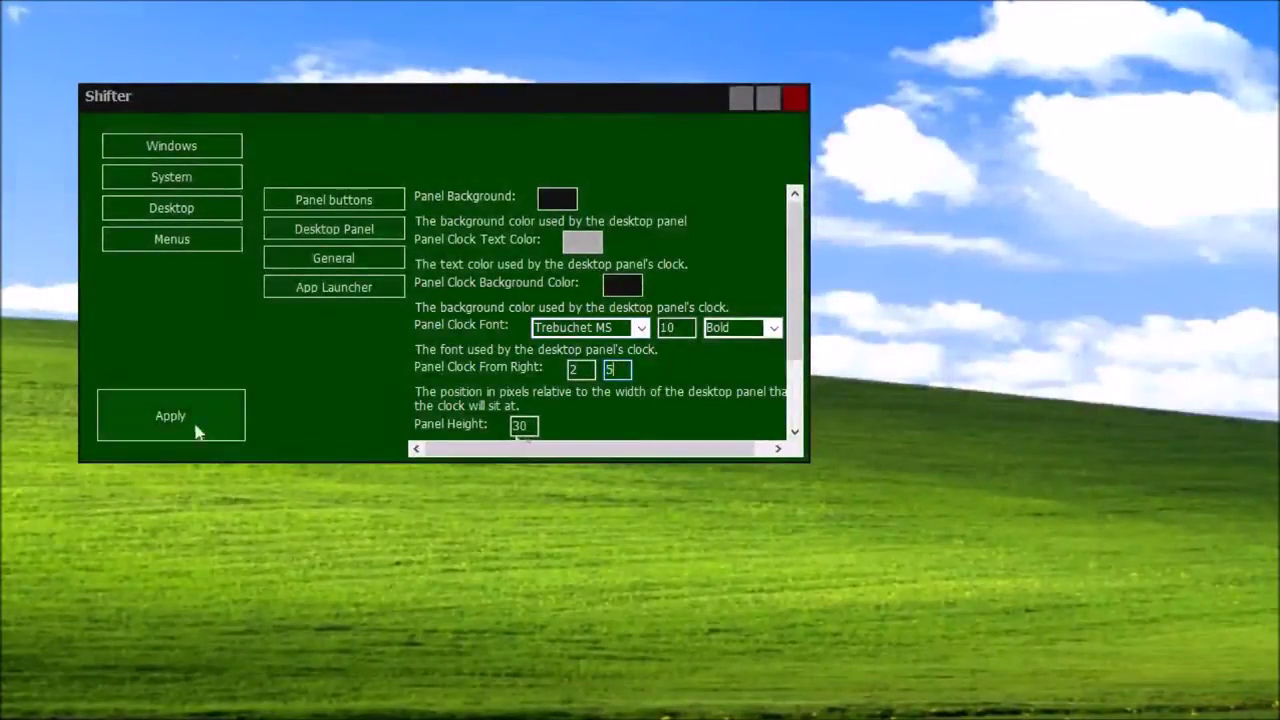
left_click(207, 417)
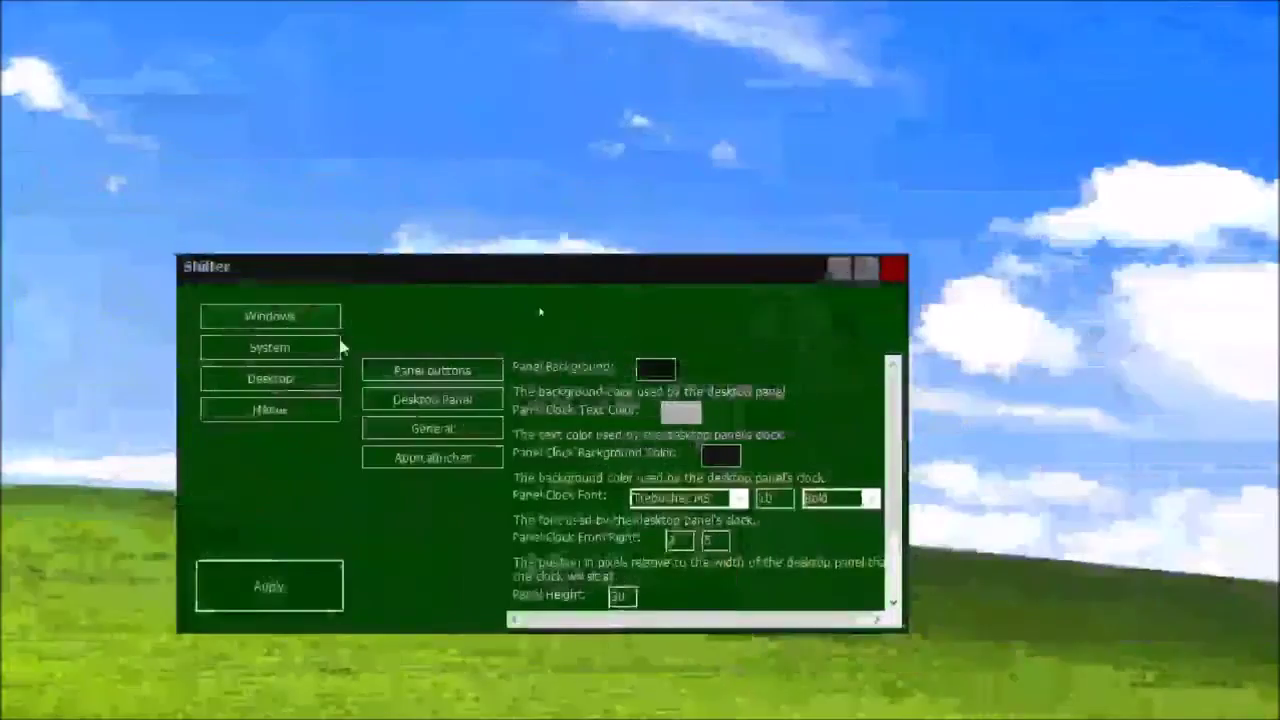
double_click(771, 494)
type("13")
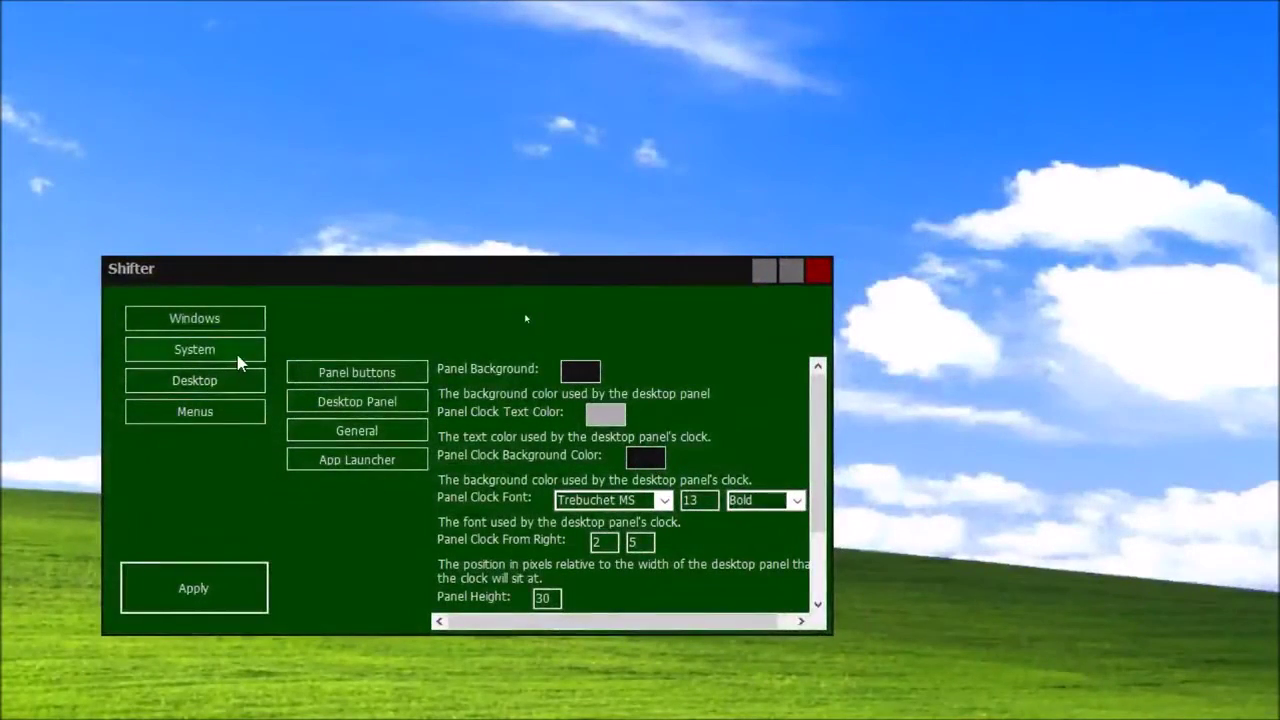
Set the titlebar background image to the blue titlebar texture from the Windows XP folder with the Tile layout, and apply it
left_click(245, 318)
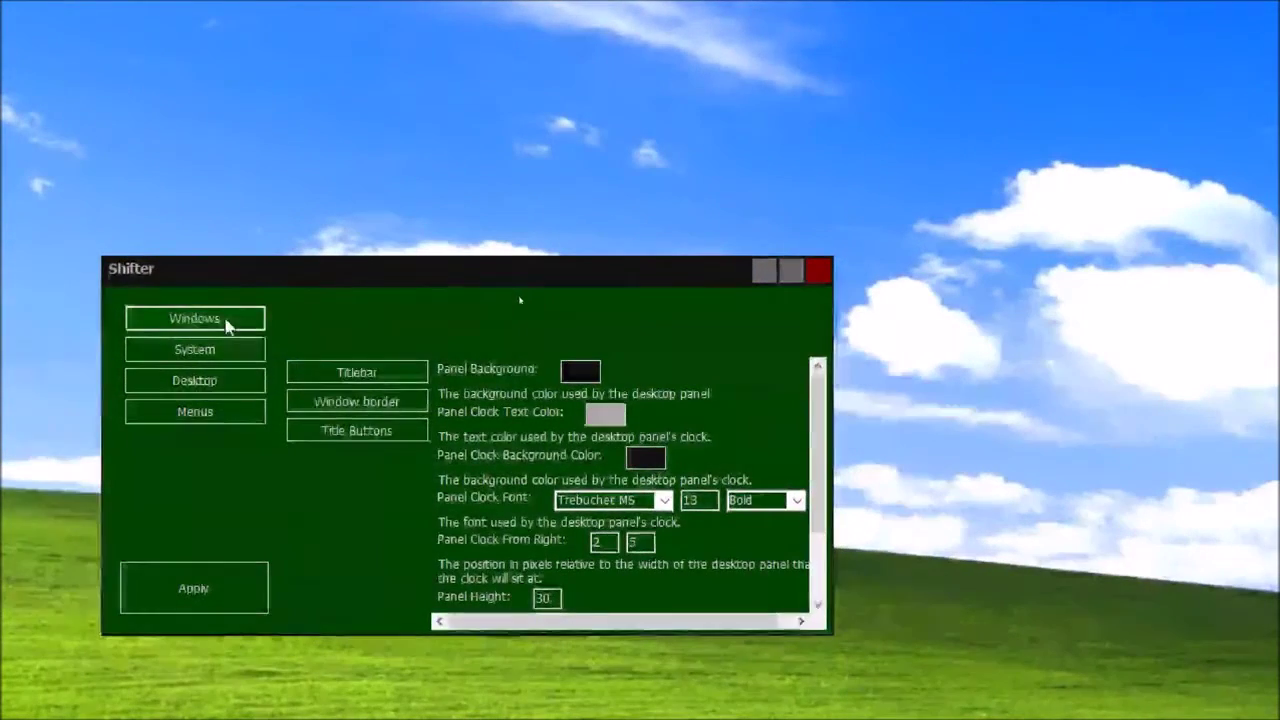
left_click(334, 372)
scroll(647, 527, "down", 3)
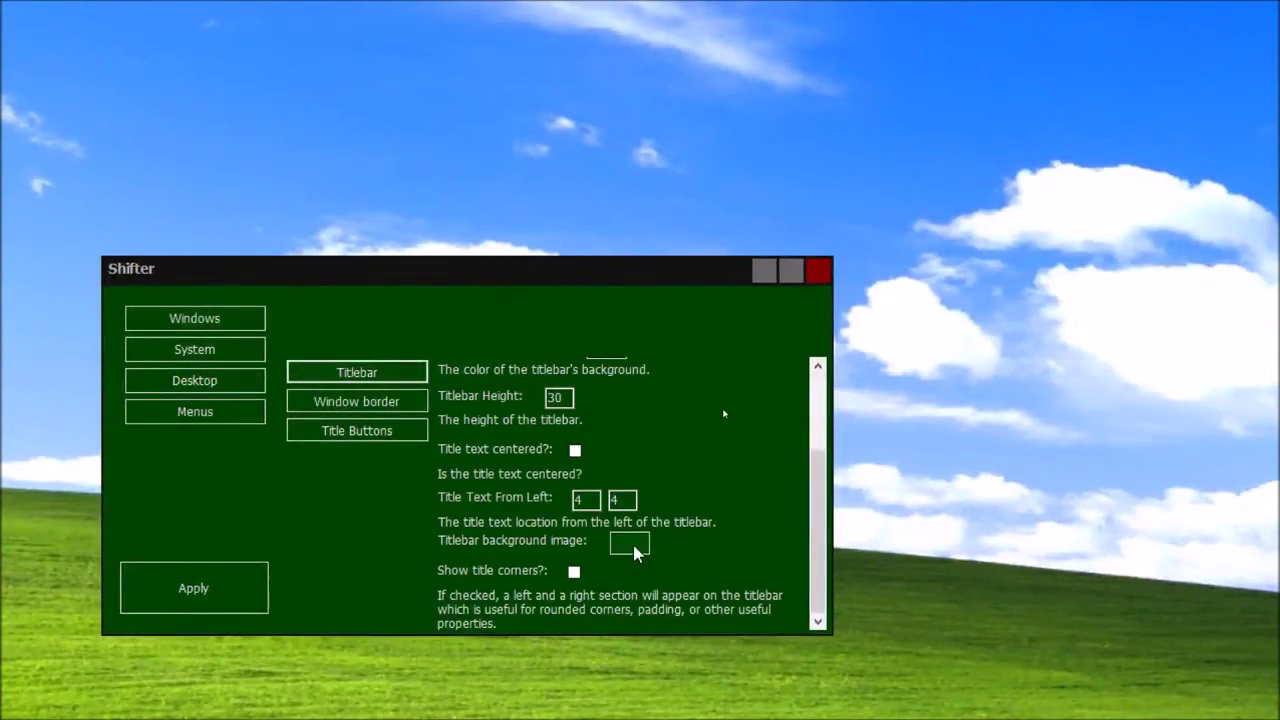
left_click(634, 547)
left_click(606, 540)
double_click(143, 312)
double_click(226, 313)
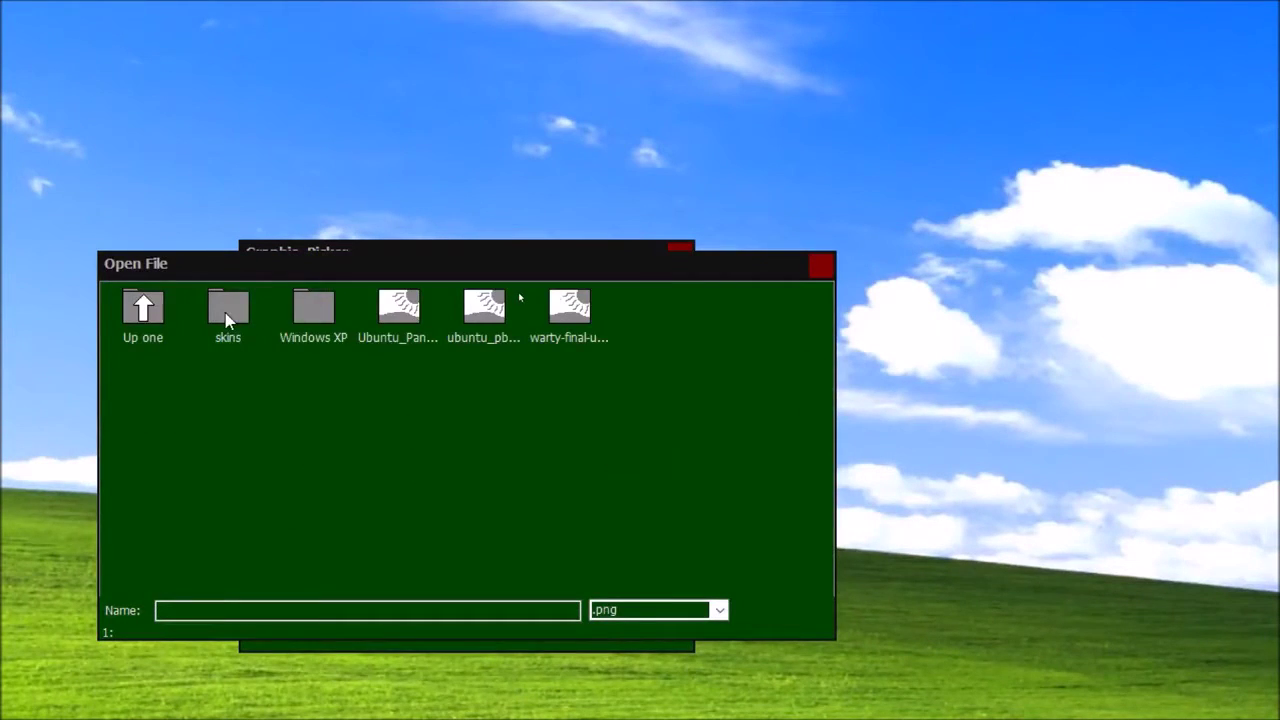
double_click(323, 314)
double_click(321, 316)
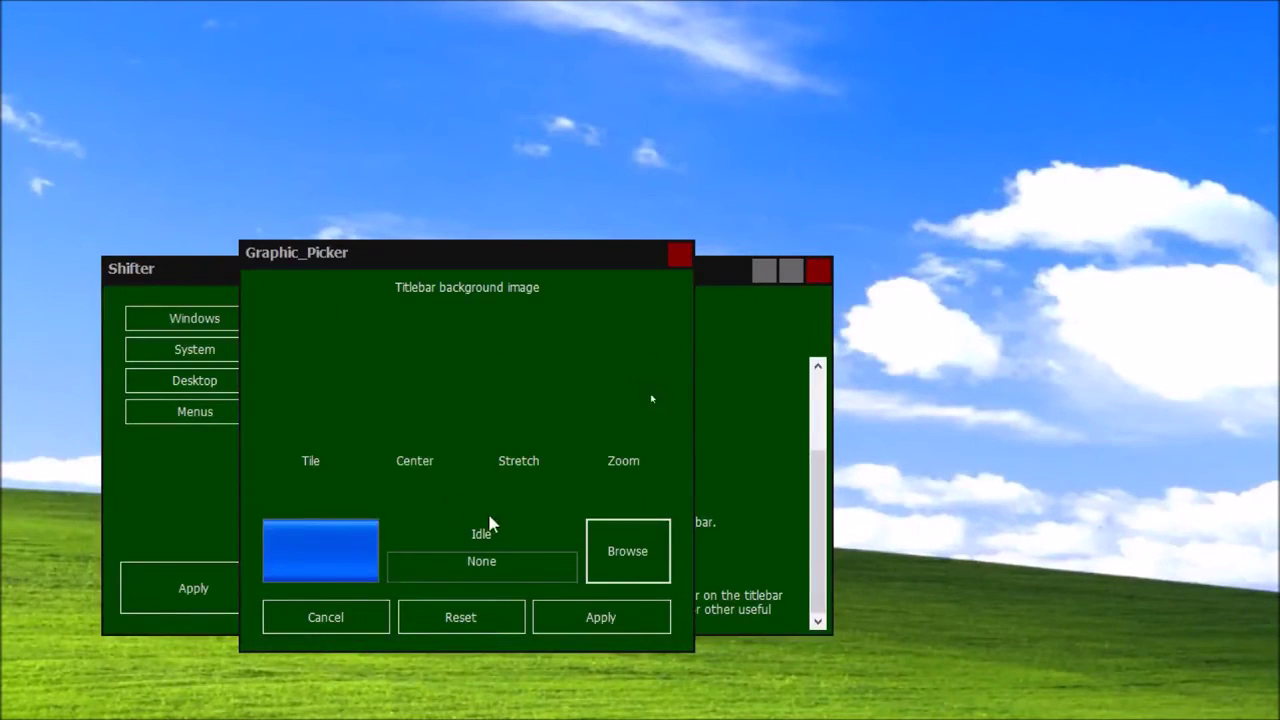
left_click(328, 468)
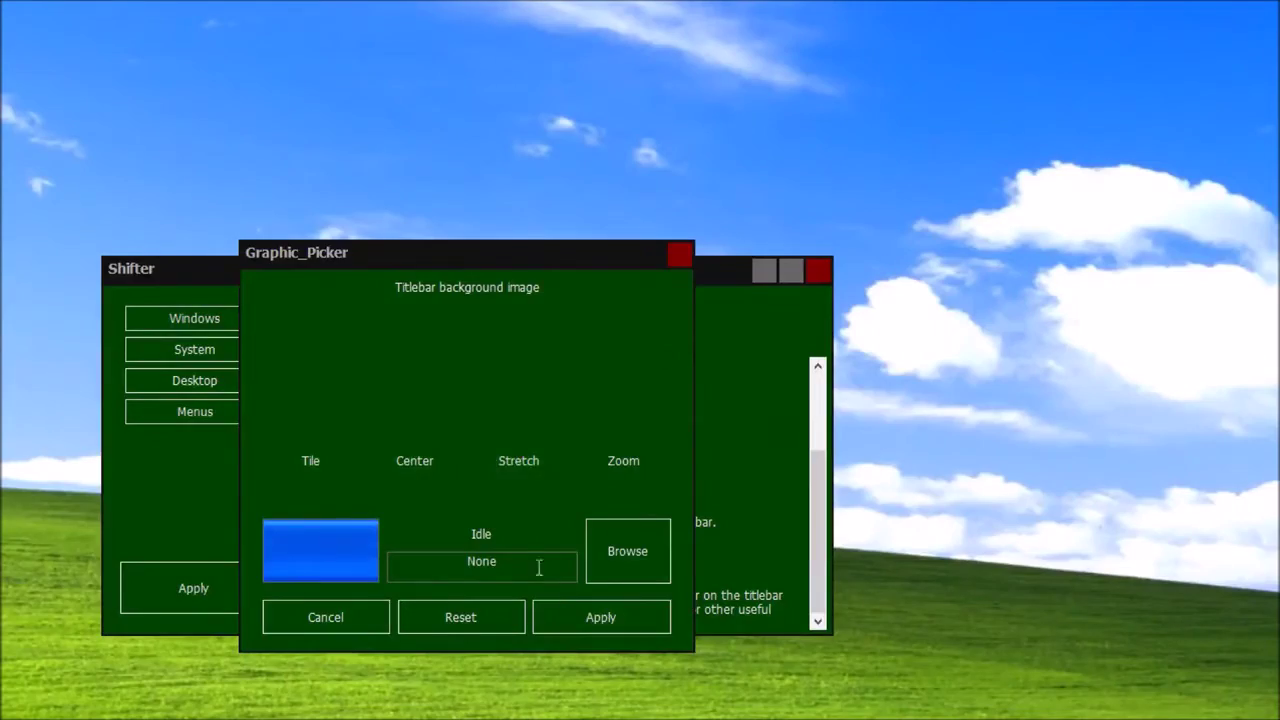
left_click(600, 617)
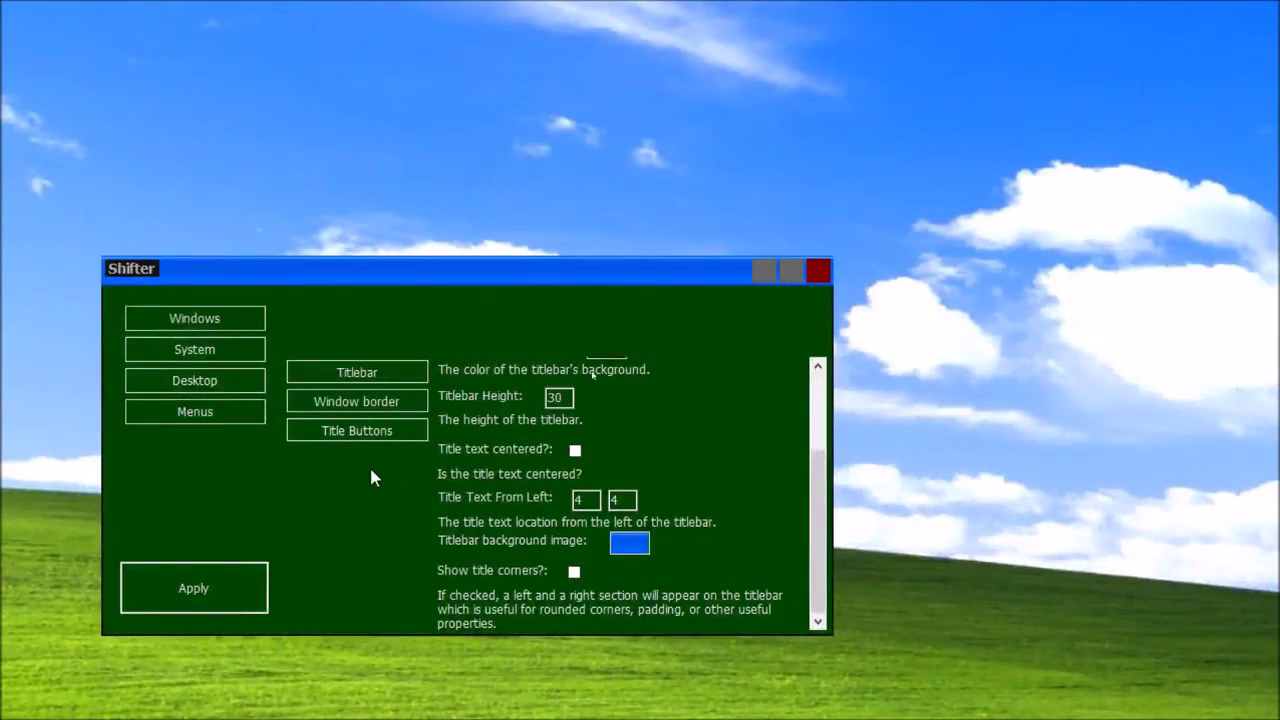
Set the titlebar's title font to Trebuchet MS at size 13
scroll(455, 490, "up", 2)
left_click(580, 366)
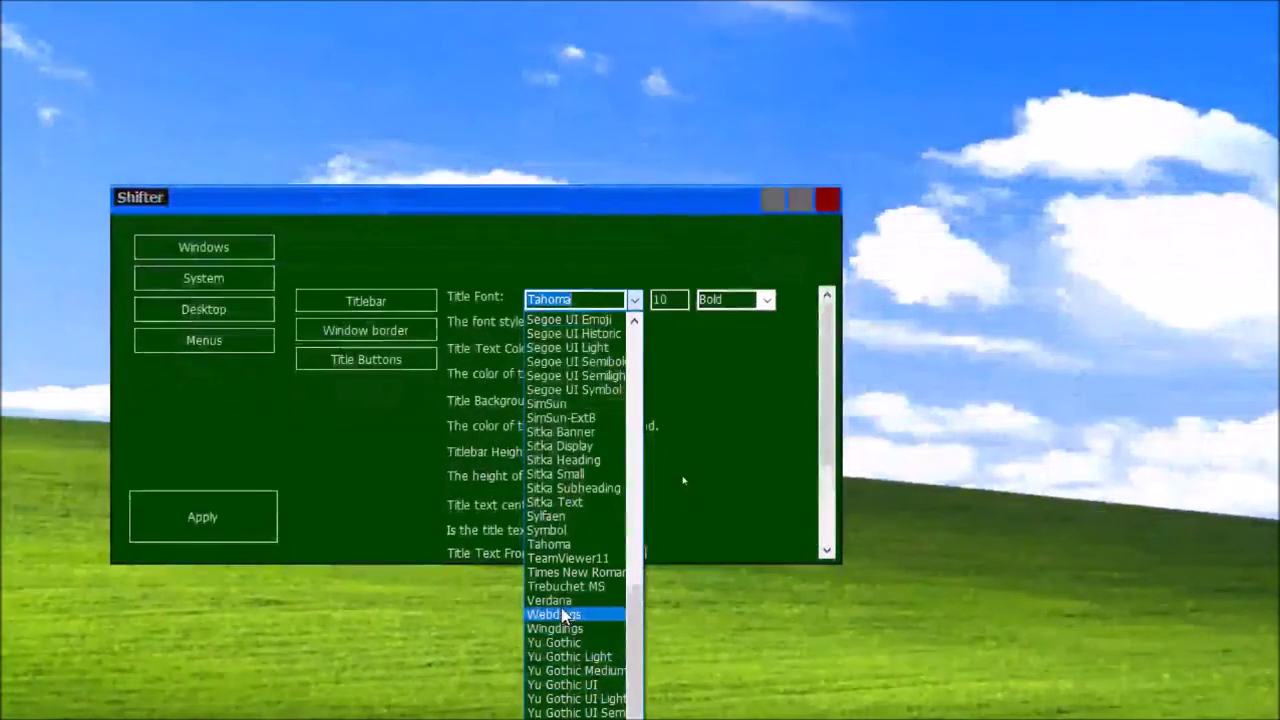
left_click(556, 585)
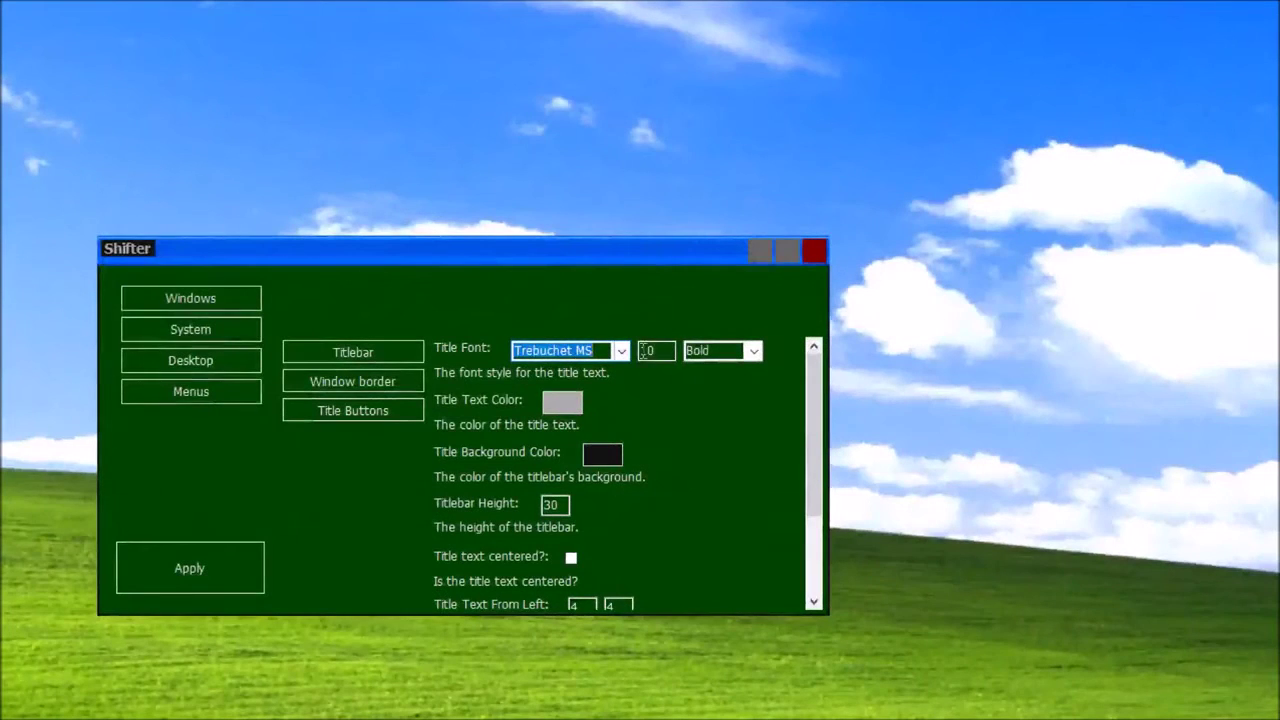
Make the title background color transparent with an alpha of 0 and apply the skin
left_click(602, 455)
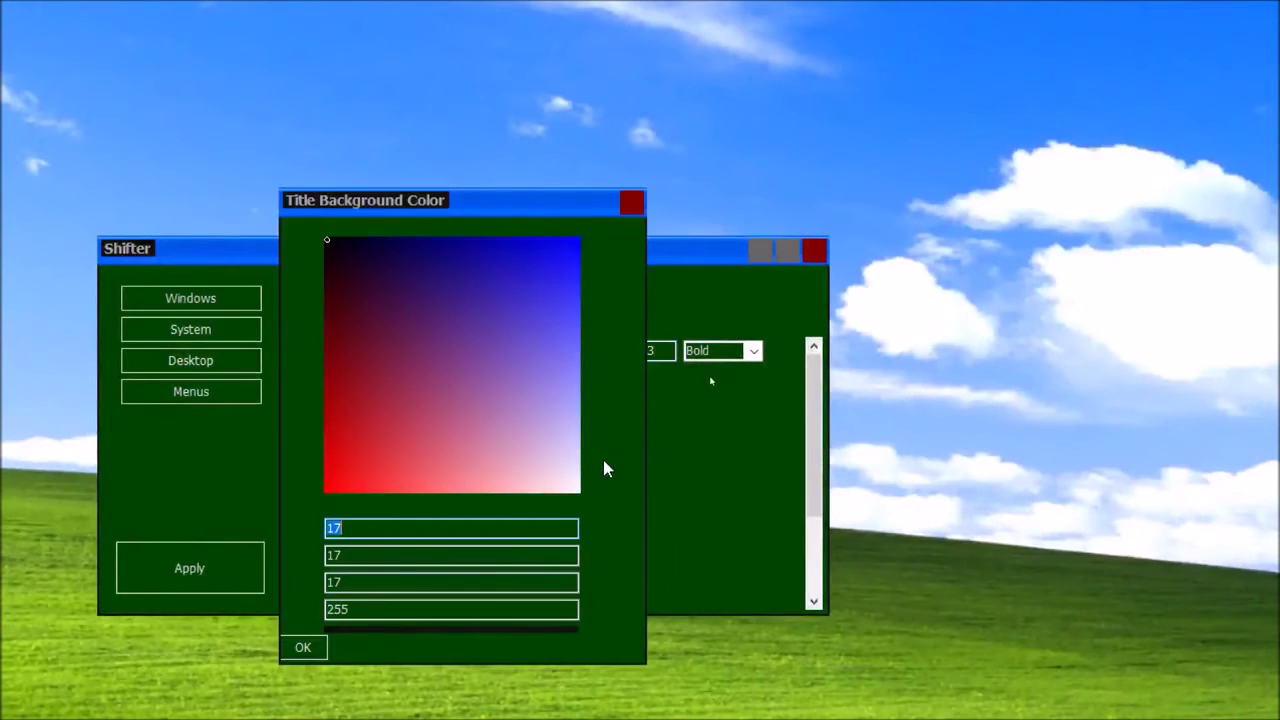
key("Tab")
key("Tab")
key("Tab")
type("0")
left_click(303, 647)
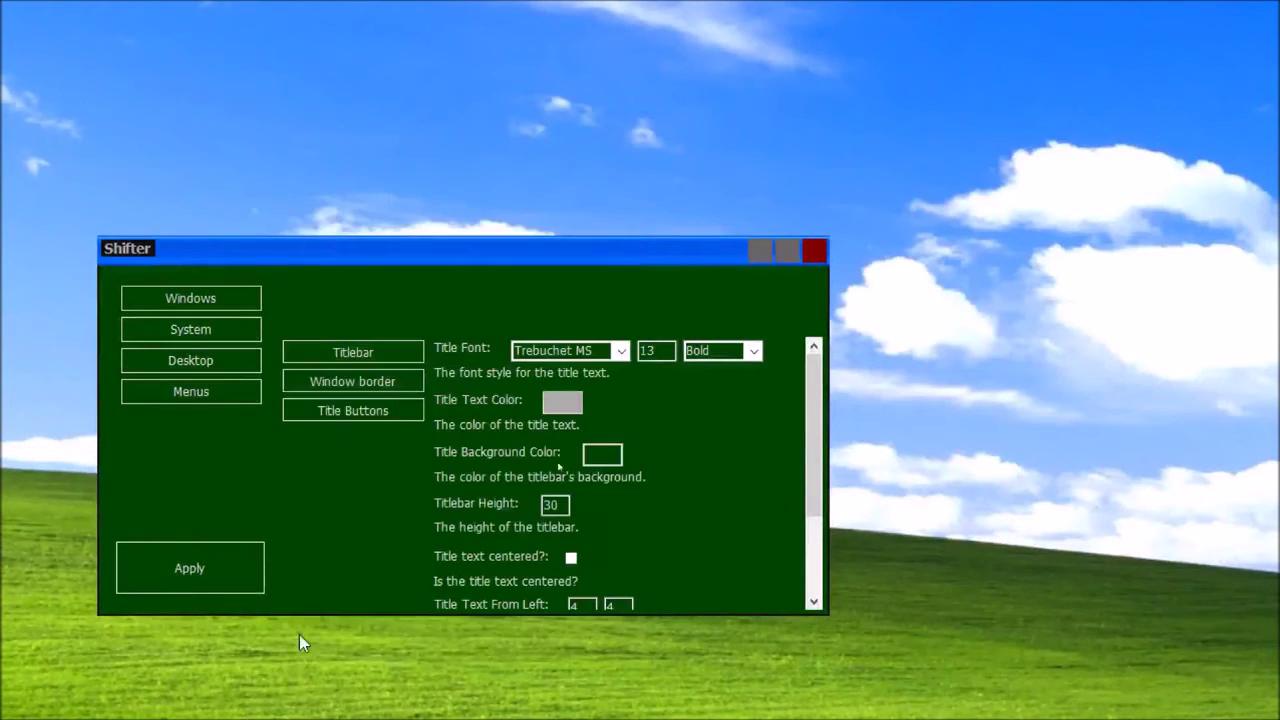
left_click(250, 580)
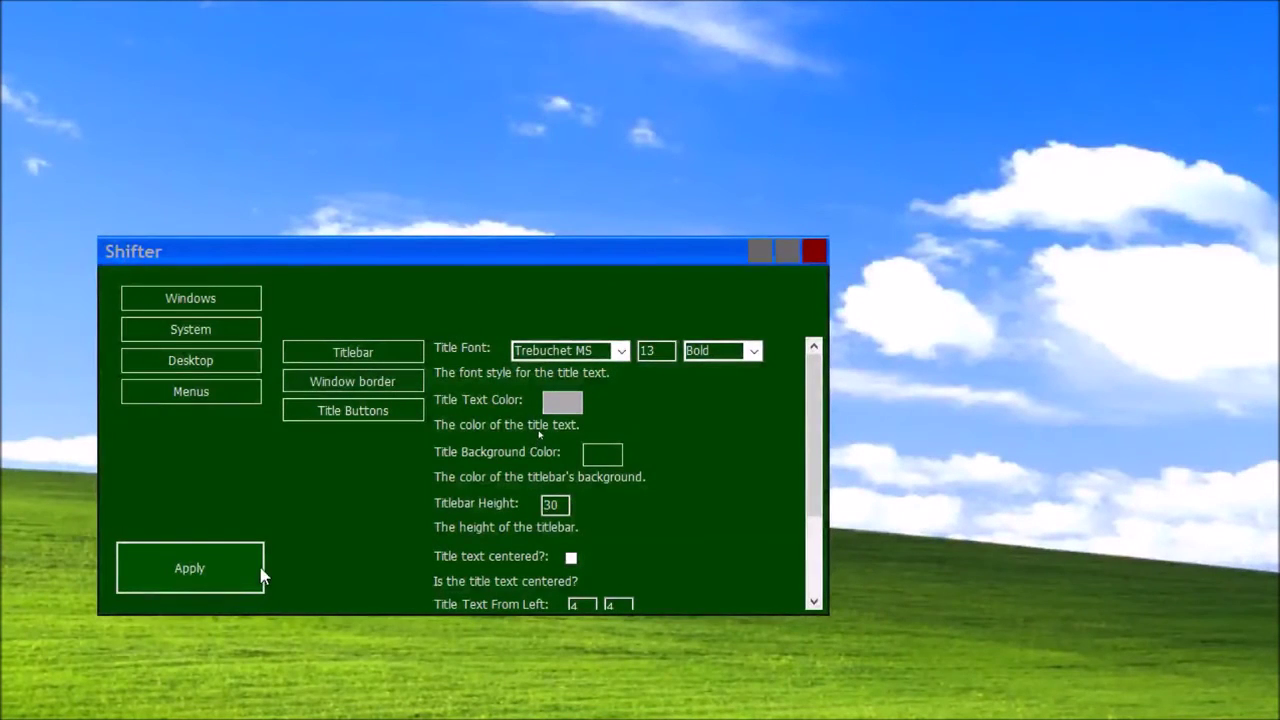
Enable the title corners for the titlebar and apply the skin
scroll(518, 505, "down", 3)
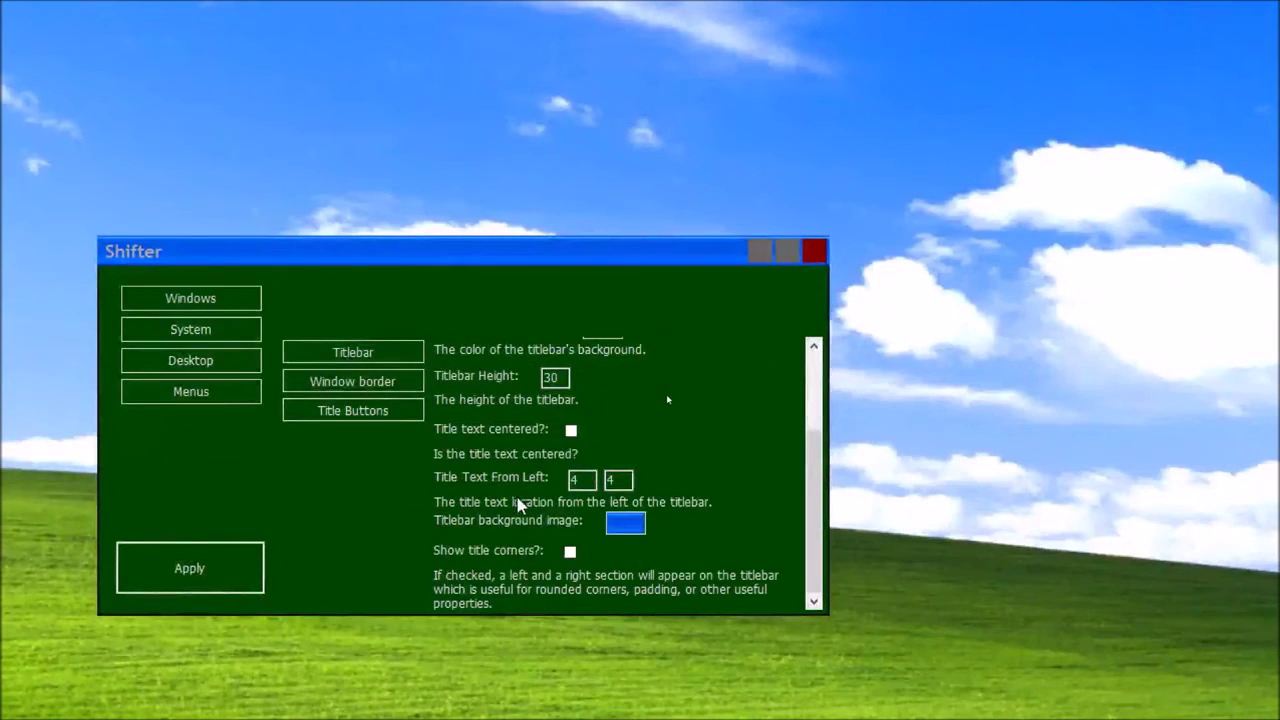
left_click(570, 553)
left_click(219, 558)
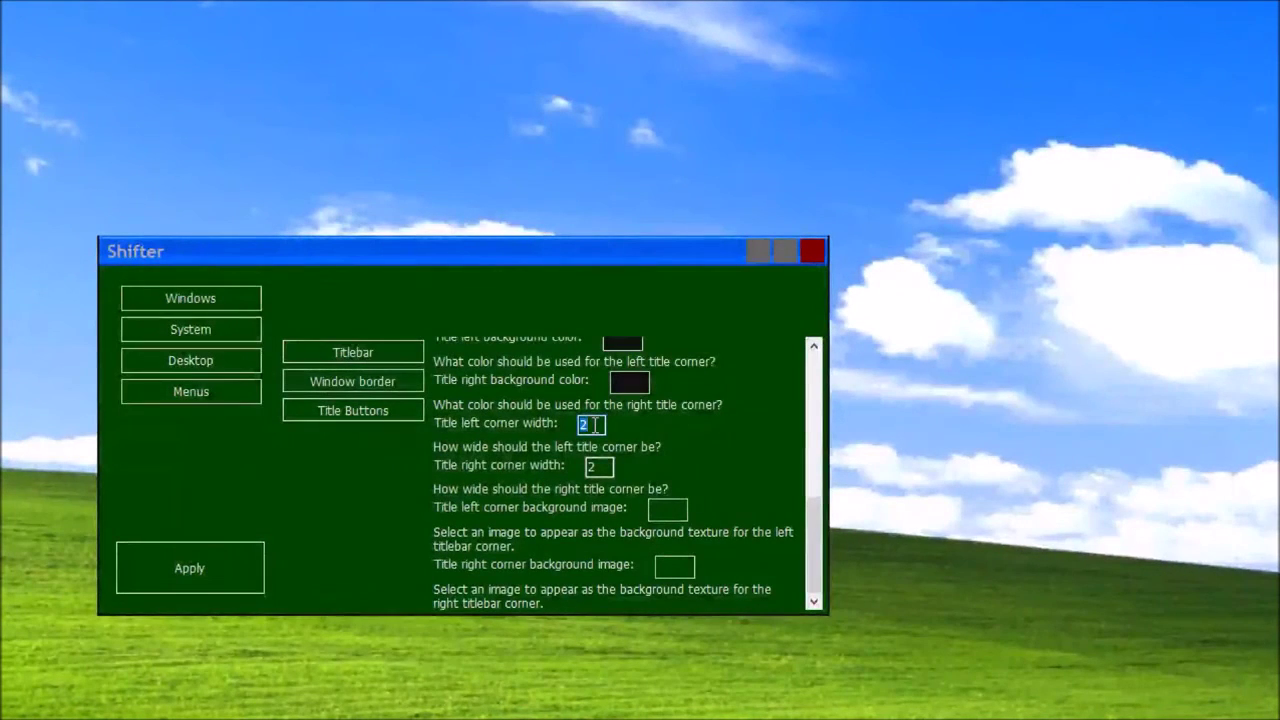
Set the title left corner background image to the TitlebarLeft texture from the shared Windows XP folder
left_click(667, 510)
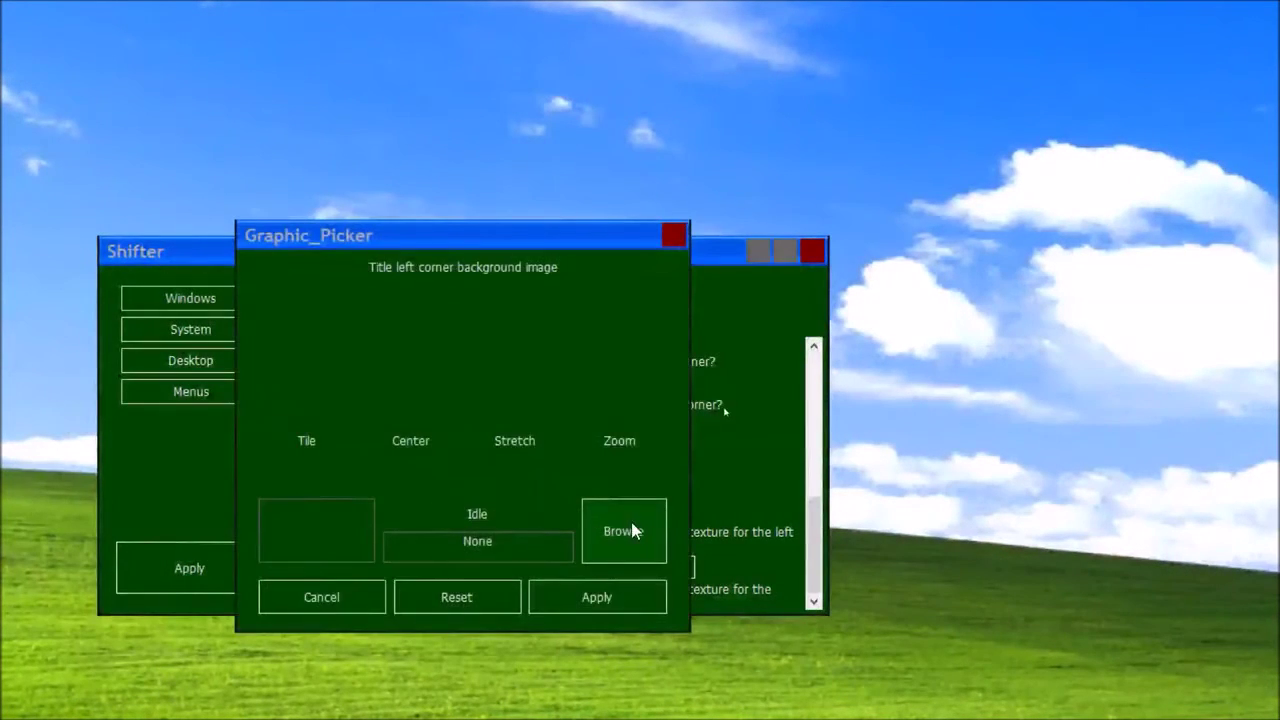
left_click(603, 534)
double_click(226, 289)
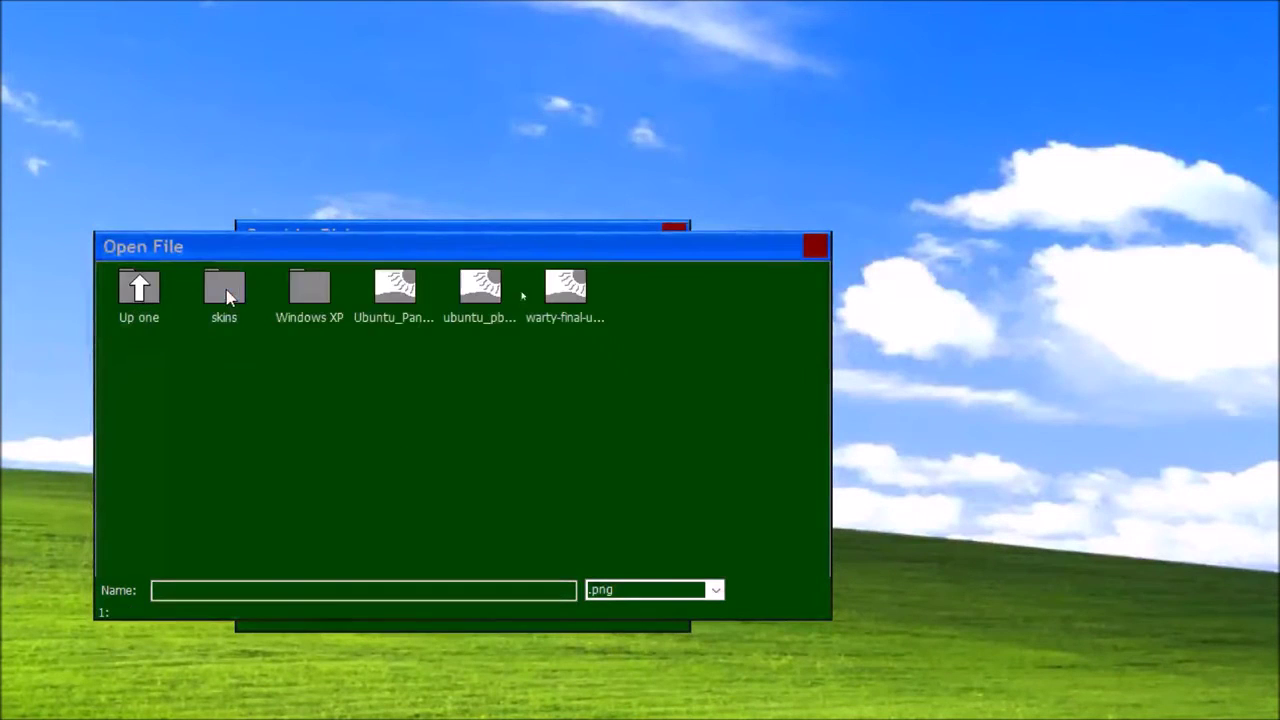
double_click(303, 286)
double_click(550, 388)
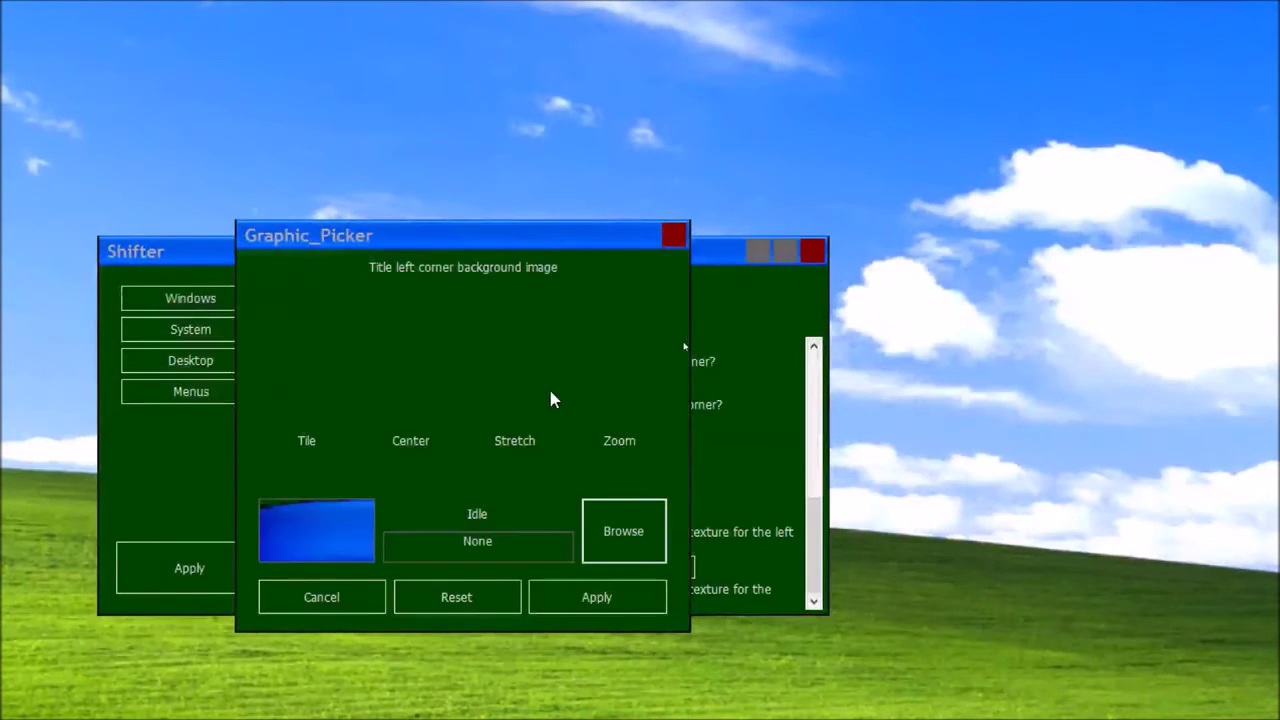
left_click(593, 599)
Set the title right corner background image to the TitlebarRight texture from the shared Windows XP folder
left_click(663, 569)
left_click(603, 534)
double_click(142, 288)
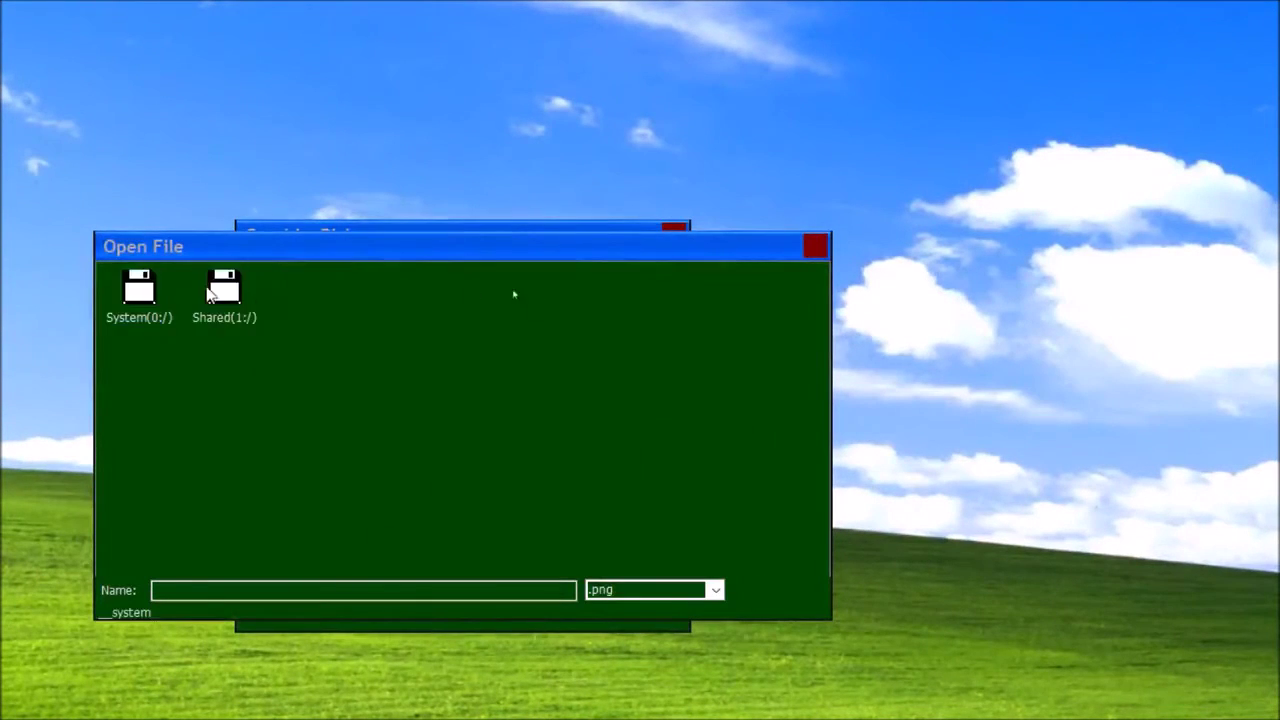
double_click(224, 288)
double_click(306, 290)
double_click(652, 400)
left_click(580, 590)
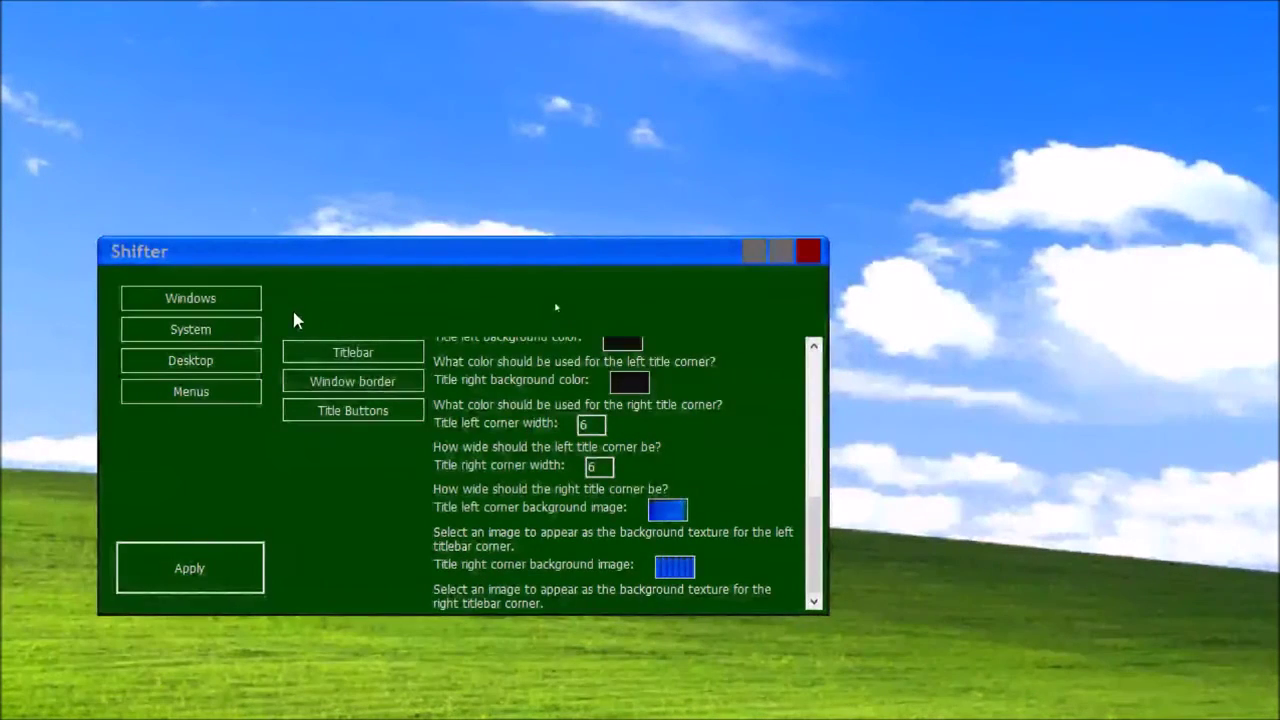
Open the window border settings and check the left border background color and the other border options
left_click(362, 390)
left_click(610, 352)
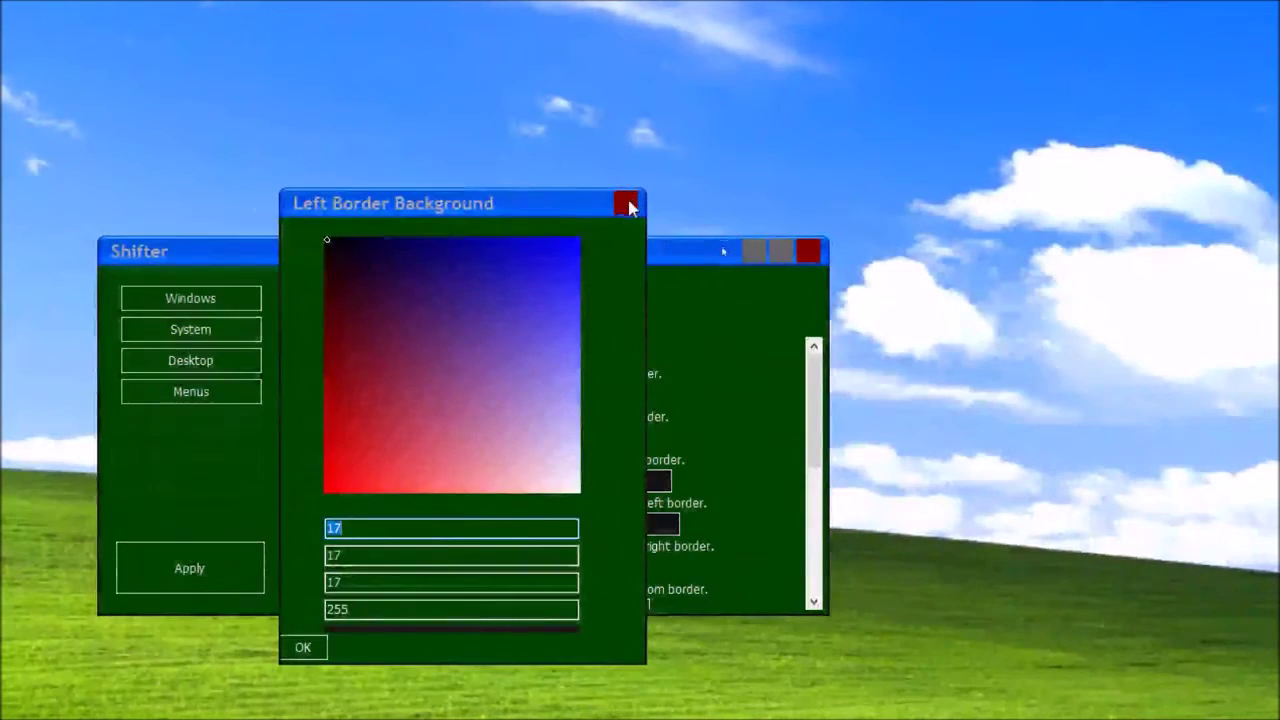
left_click(306, 645)
scroll(546, 494, "down", 5)
scroll(546, 494, "up", 2)
scroll(668, 480, "up", 3)
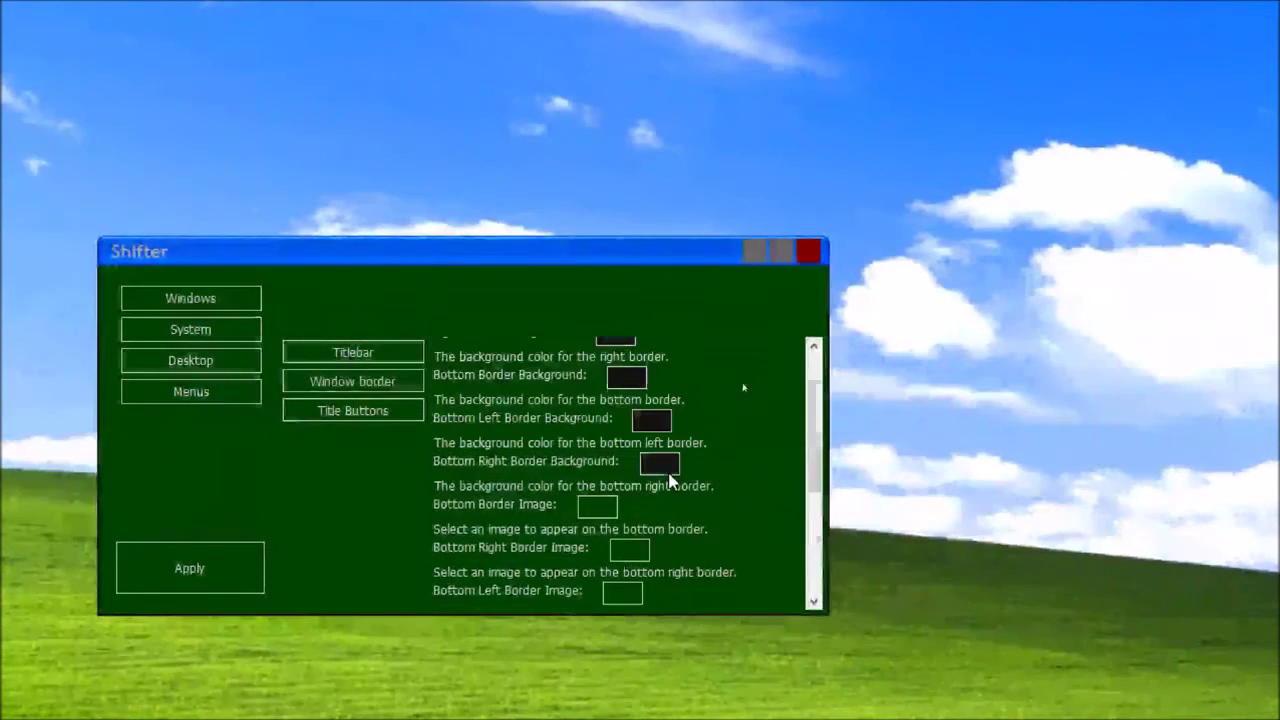
Set the bottom border image to BorderBottom.png from the shared Windows XP folder
left_click(601, 507)
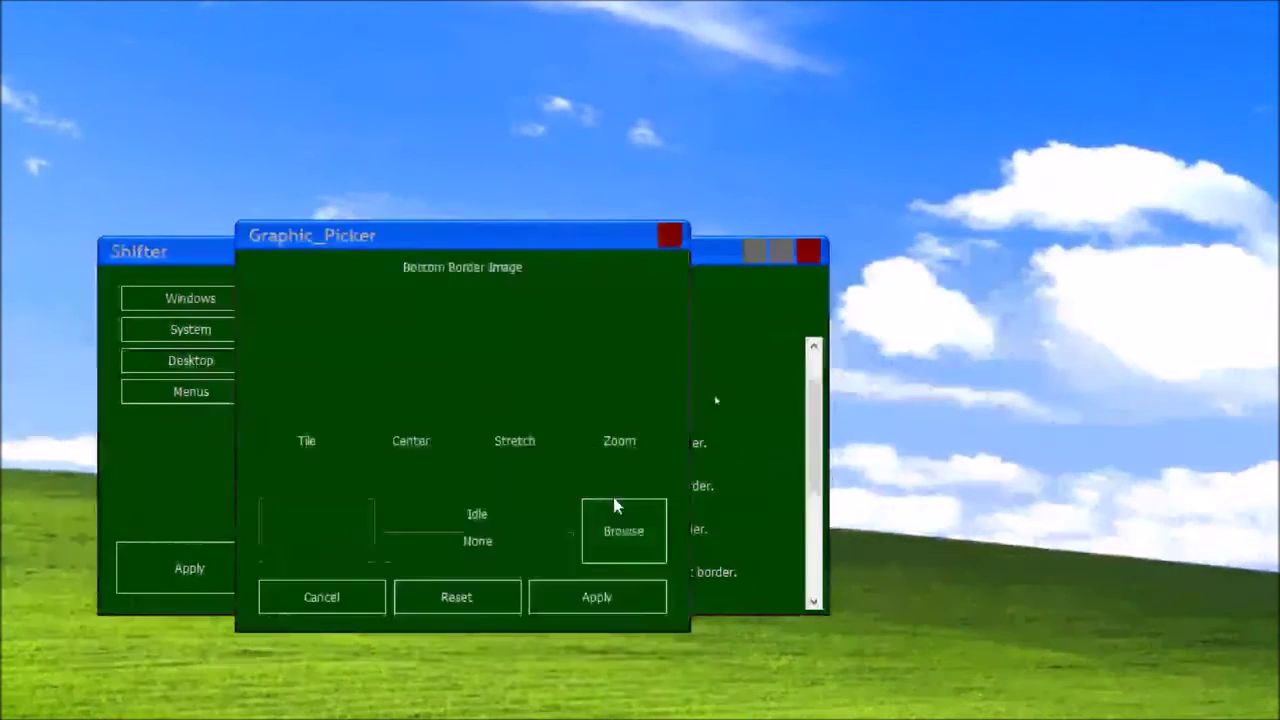
left_click(614, 500)
double_click(136, 300)
double_click(217, 294)
double_click(315, 289)
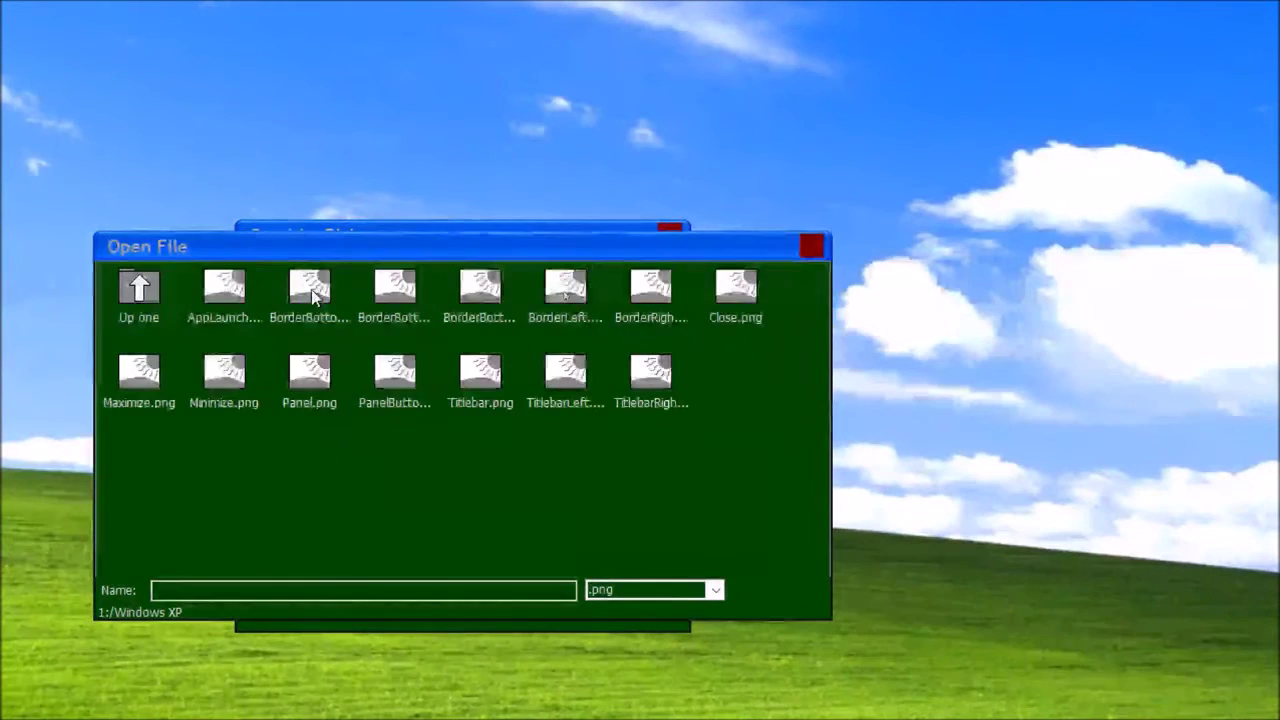
left_click(318, 289)
key("Left")
key("Right")
key("Right")
key("Left")
key("Return")
left_click(498, 447)
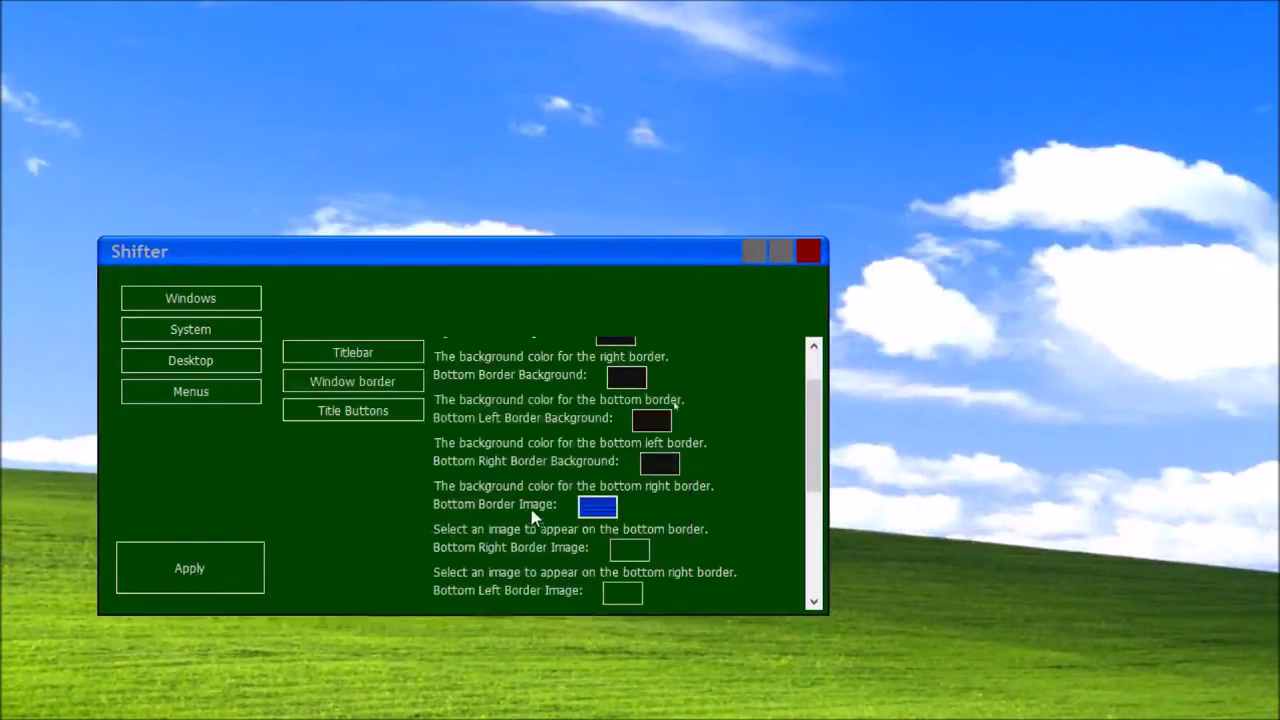
Try the BorderLeft texture from the Windows XP folder as the bottom right border image
scroll(600, 430, "down", 2)
left_click(634, 430)
left_click(623, 531)
double_click(152, 306)
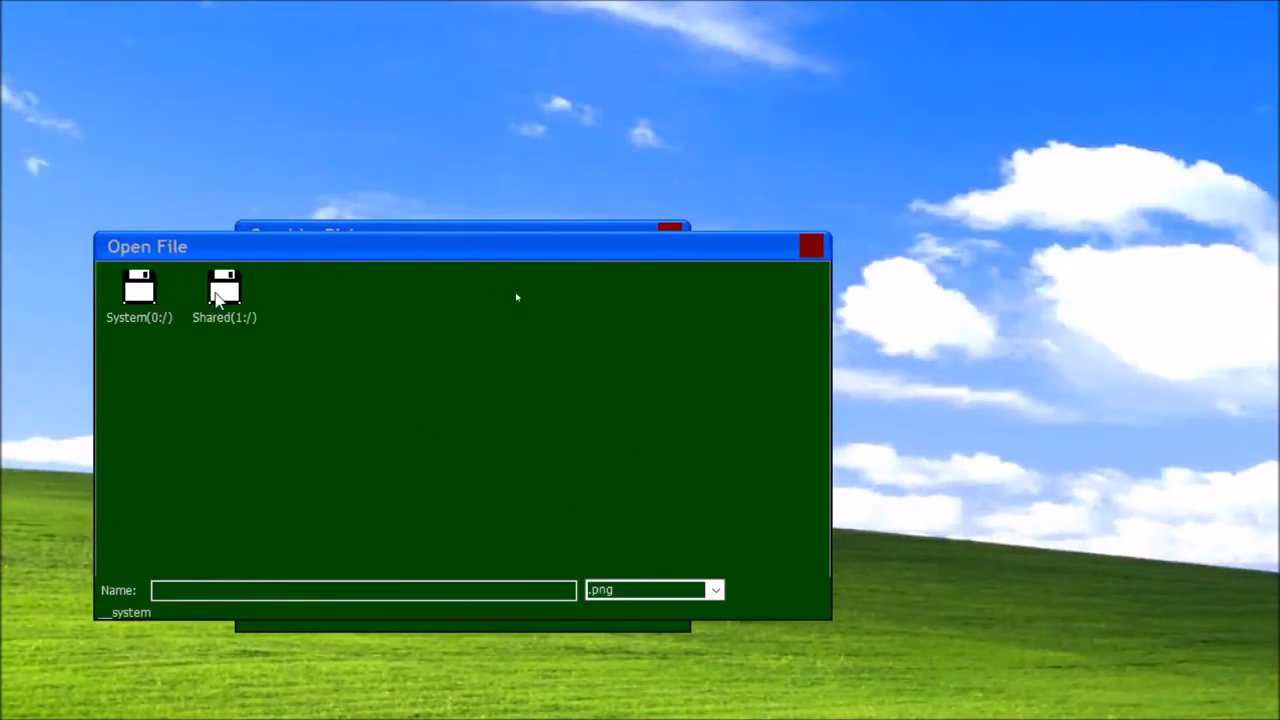
double_click(223, 288)
left_click(328, 288)
double_click(328, 288)
left_click(412, 296)
double_click(565, 302)
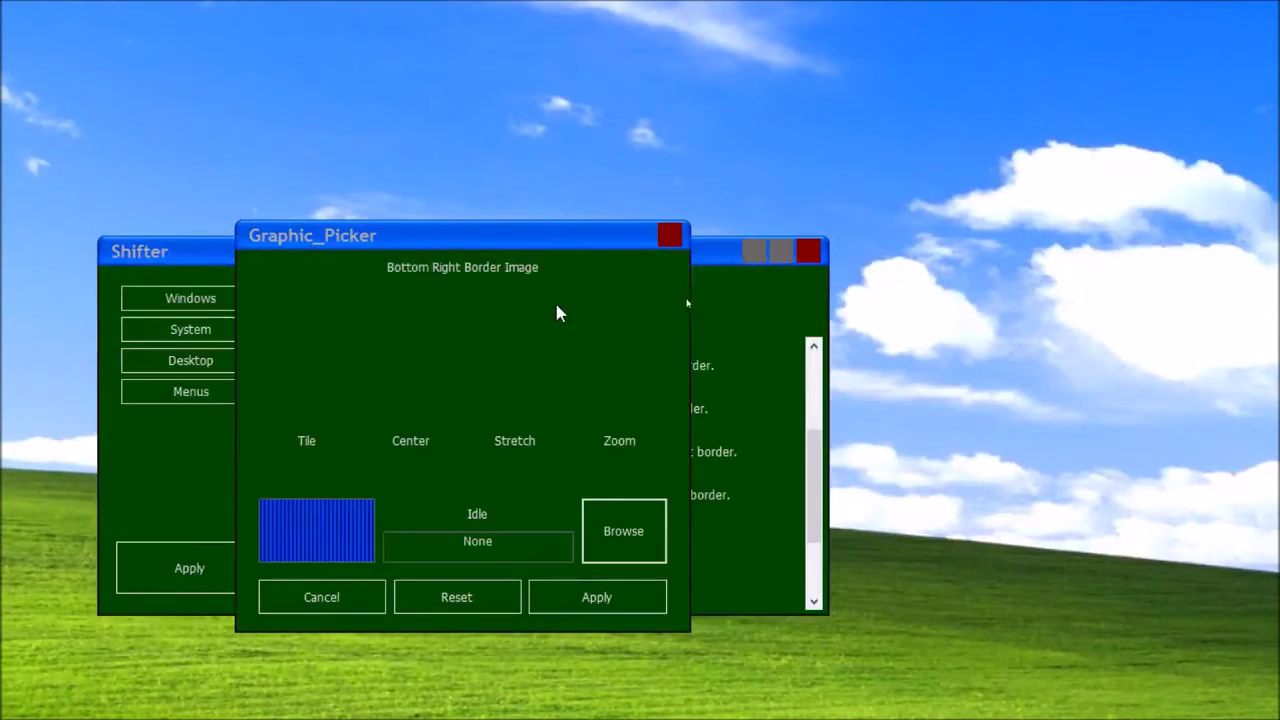
Switch the bottom right border image to the BorderRight texture and confirm it
left_click(610, 520)
double_click(130, 300)
double_click(223, 288)
double_click(307, 290)
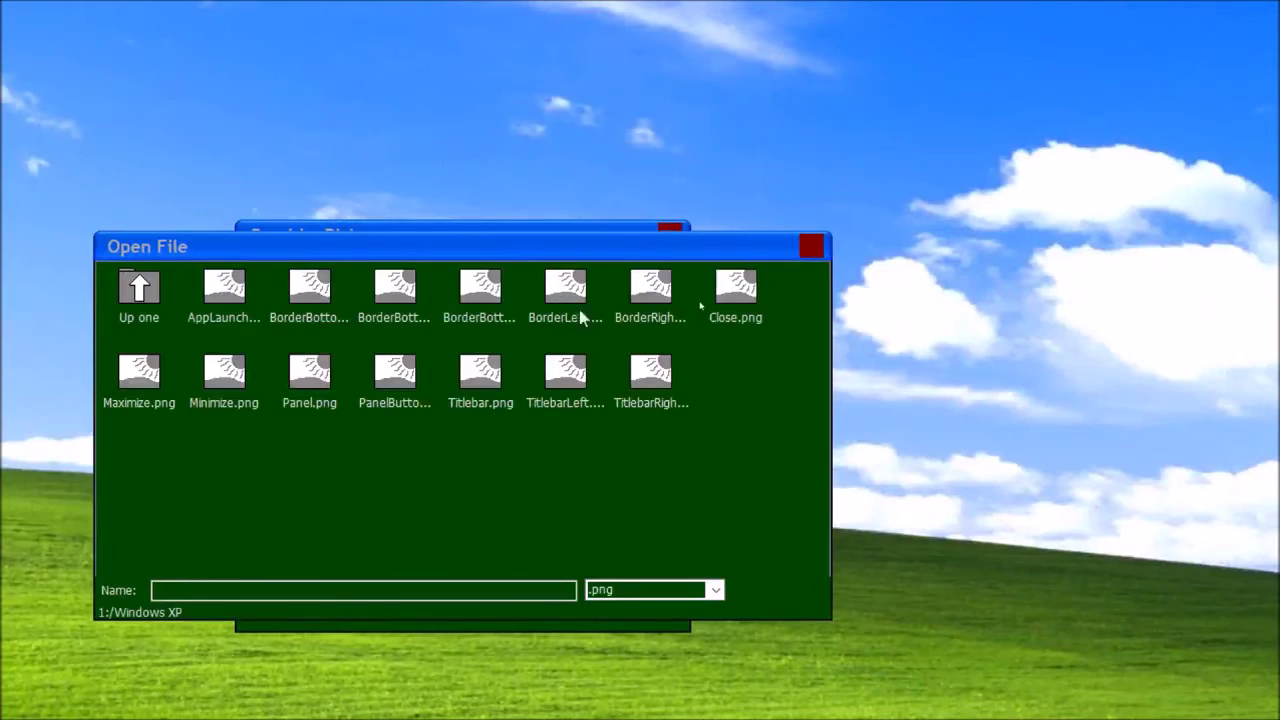
double_click(650, 290)
left_click(598, 602)
Set the bottom left border image to the BorderLeft texture from the Windows XP folder
left_click(631, 480)
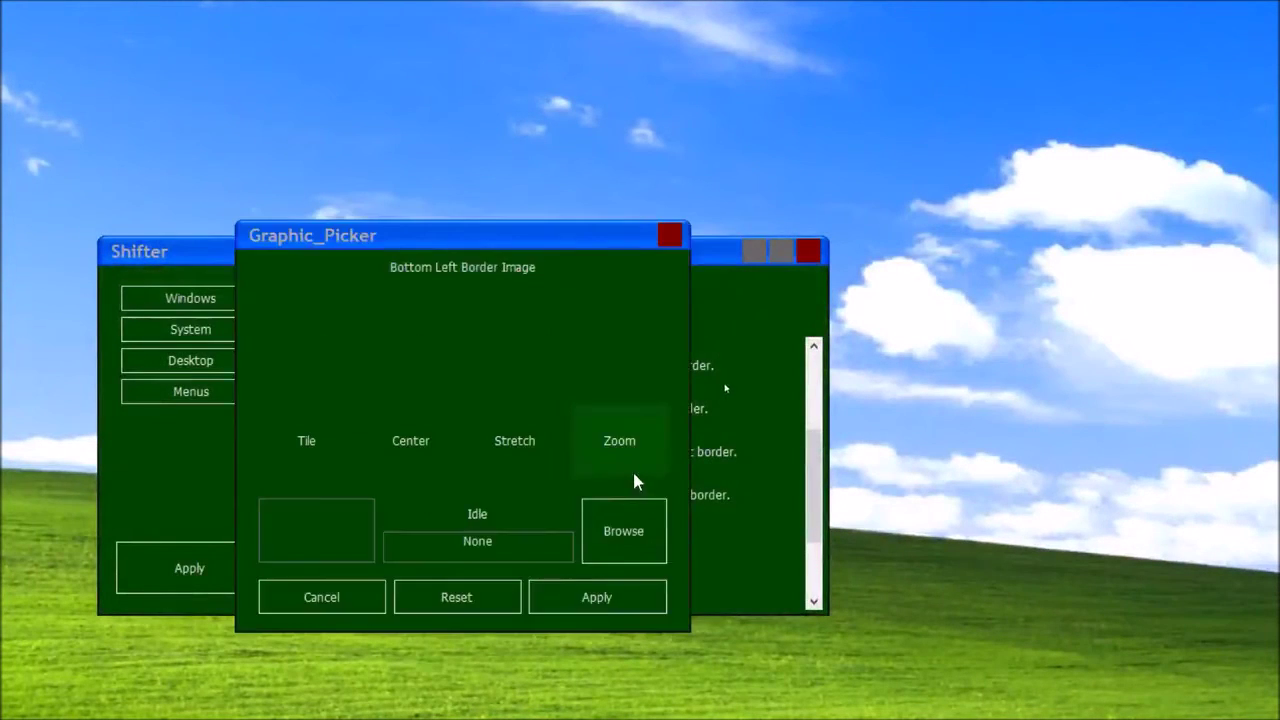
left_click(620, 524)
double_click(138, 298)
double_click(223, 290)
double_click(307, 292)
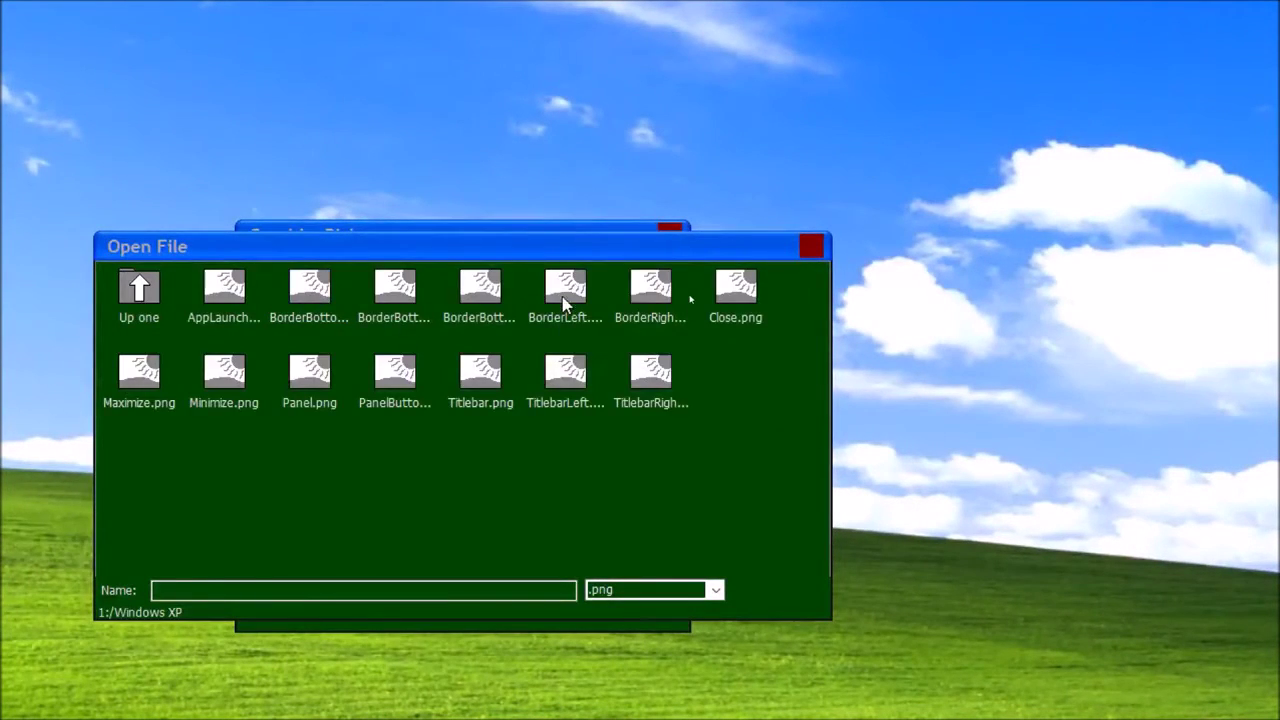
double_click(565, 300)
left_click(597, 598)
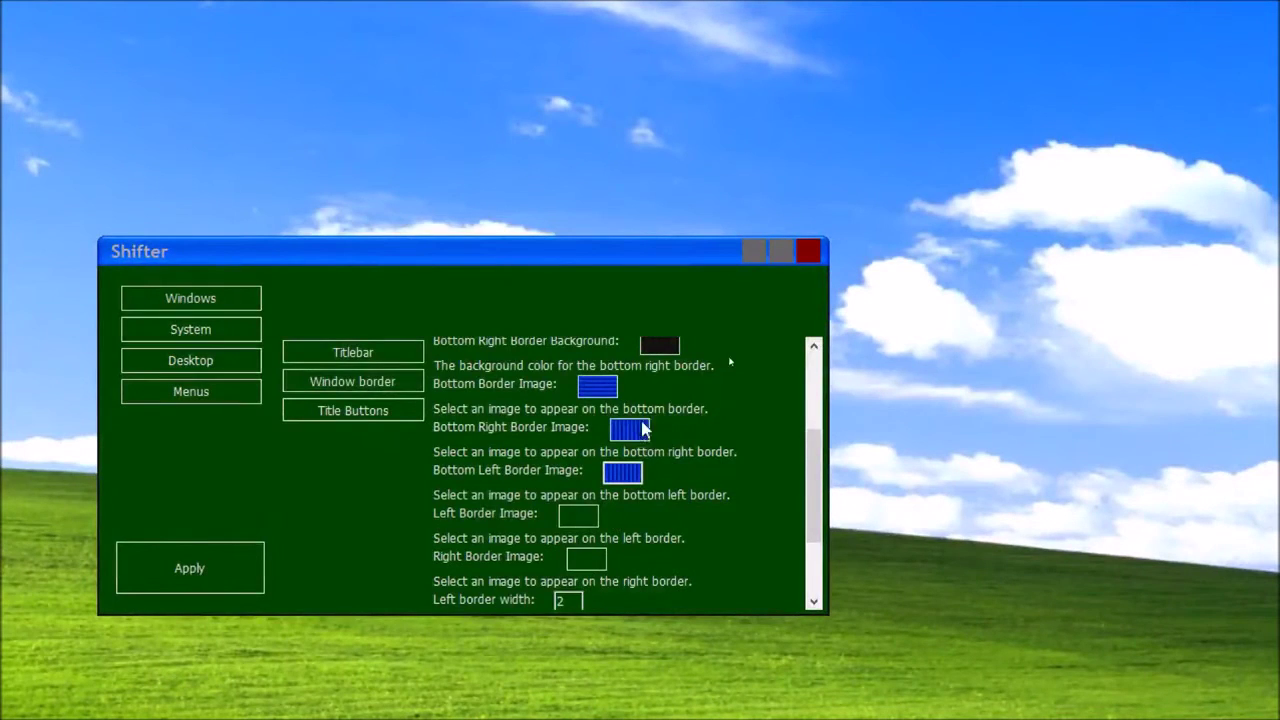
Replace the bottom right border image with a dedicated bottom-corner border texture from the Windows XP folder
left_click(630, 430)
left_click(620, 529)
double_click(224, 290)
double_click(308, 288)
left_click(308, 288)
left_click(400, 288)
double_click(400, 288)
left_click(610, 596)
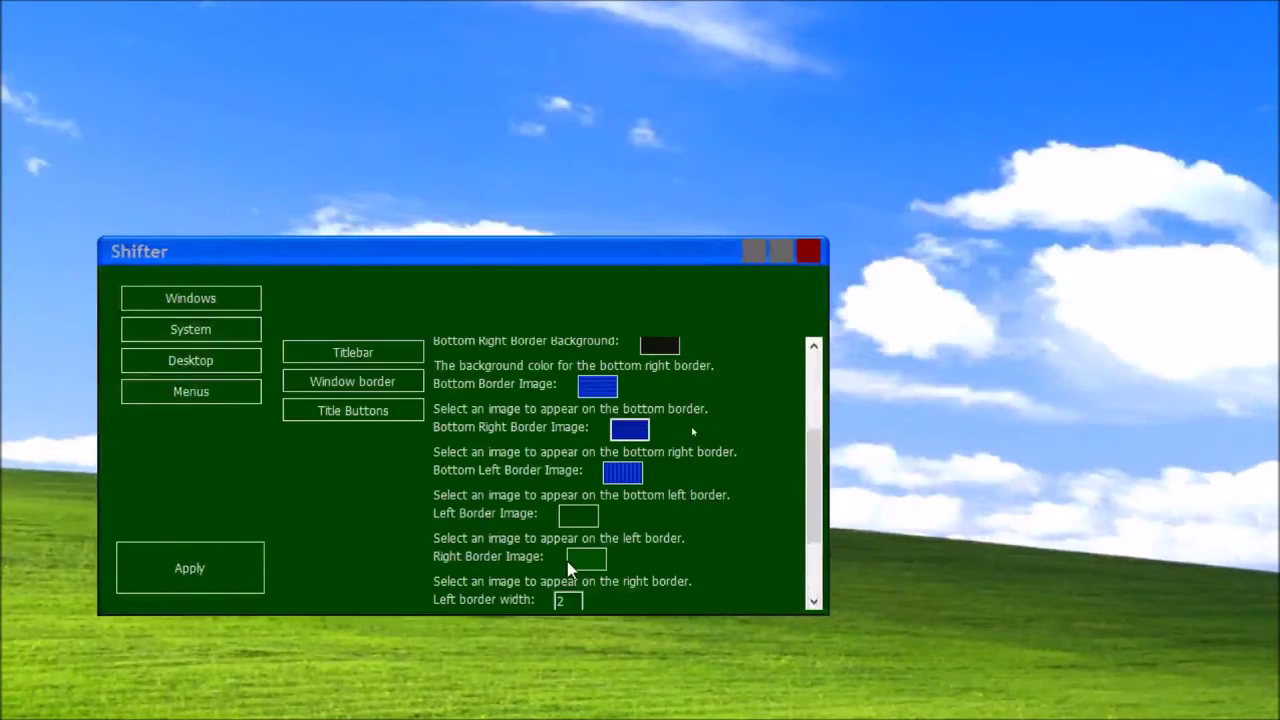
Replace the bottom left border image with a dedicated bottom-corner border texture from the Windows XP folder
left_click(630, 478)
left_click(620, 529)
double_click(224, 290)
double_click(308, 288)
left_click(318, 292)
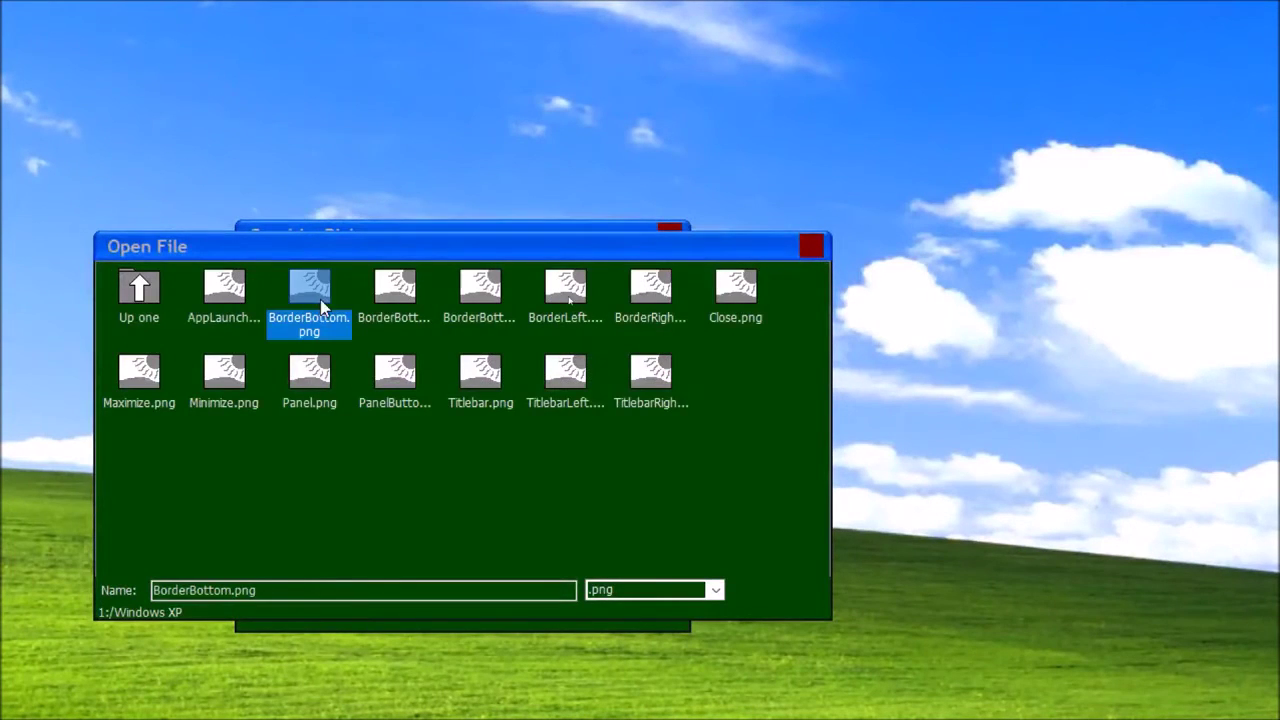
double_click(404, 288)
left_click(600, 596)
Set the left border image to the BorderLeft texture from the shared Windows XP folder
left_click(566, 510)
left_click(620, 529)
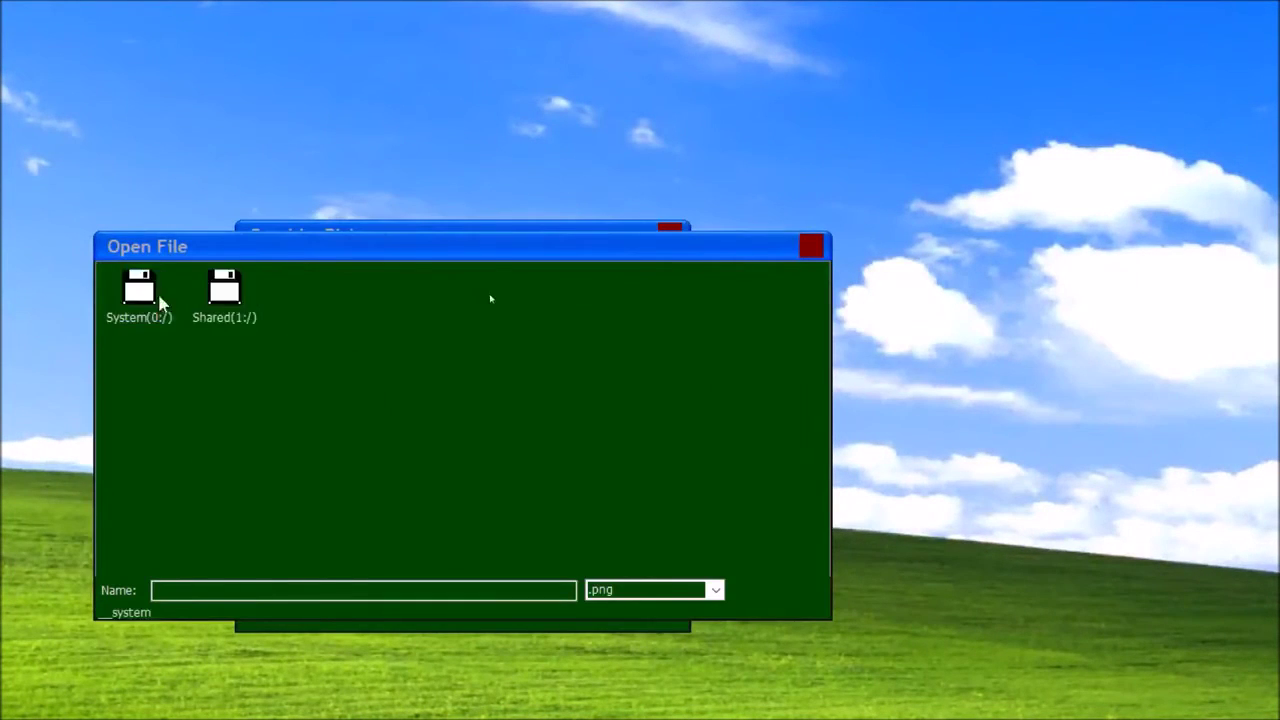
double_click(224, 290)
double_click(376, 290)
double_click(556, 296)
left_click(611, 512)
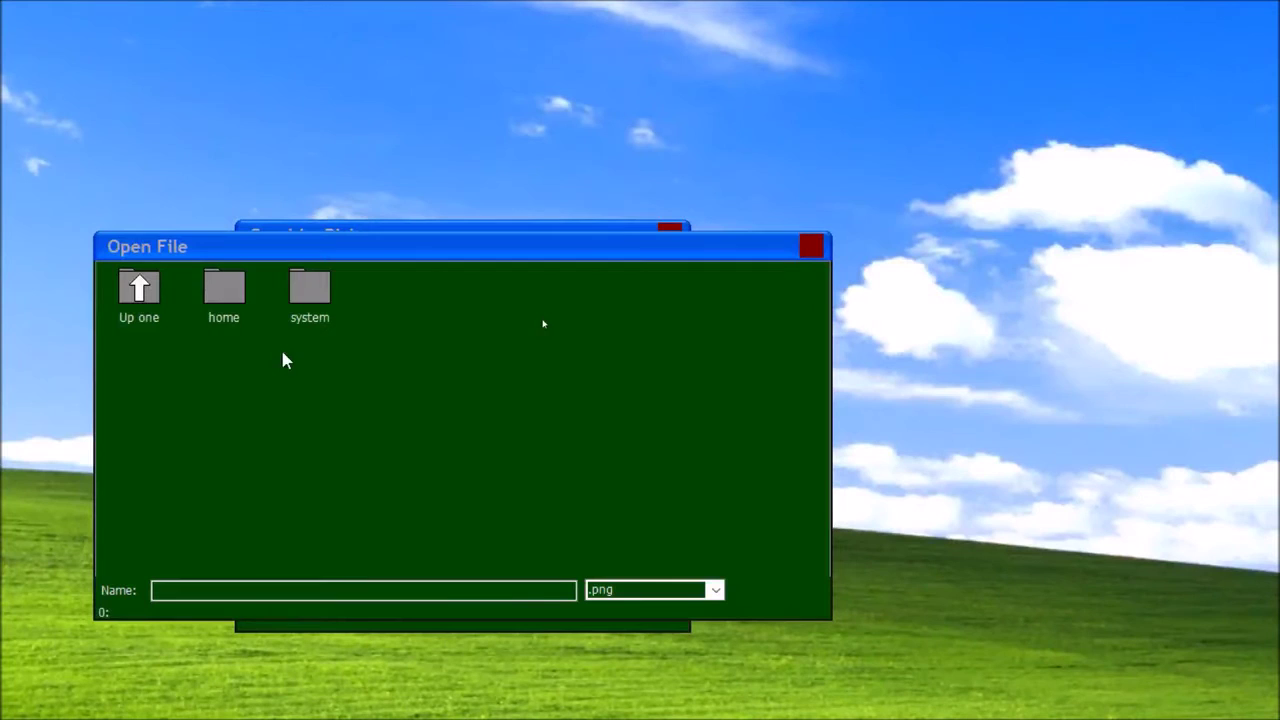
double_click(224, 290)
double_click(311, 288)
left_click(566, 288)
double_click(566, 288)
left_click(610, 596)
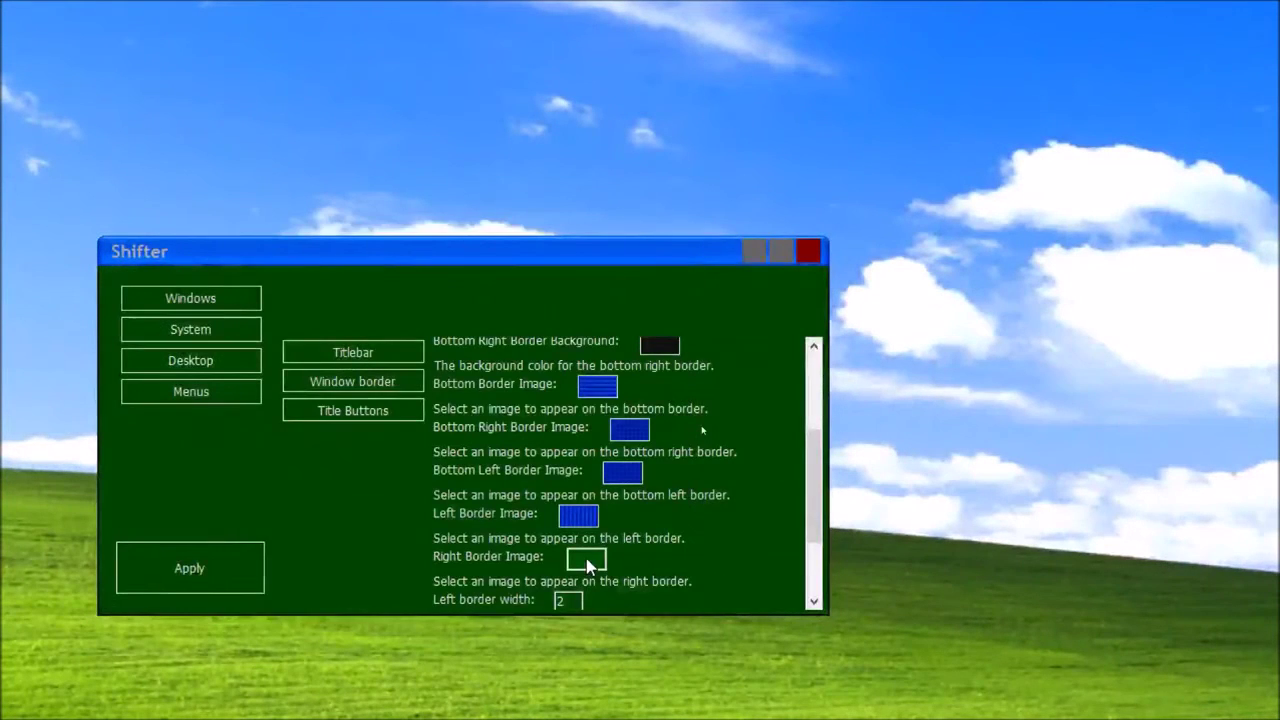
Set the right border image to the BorderRight texture from the shared Windows XP folder
left_click(586, 558)
left_click(615, 520)
double_click(223, 290)
double_click(325, 296)
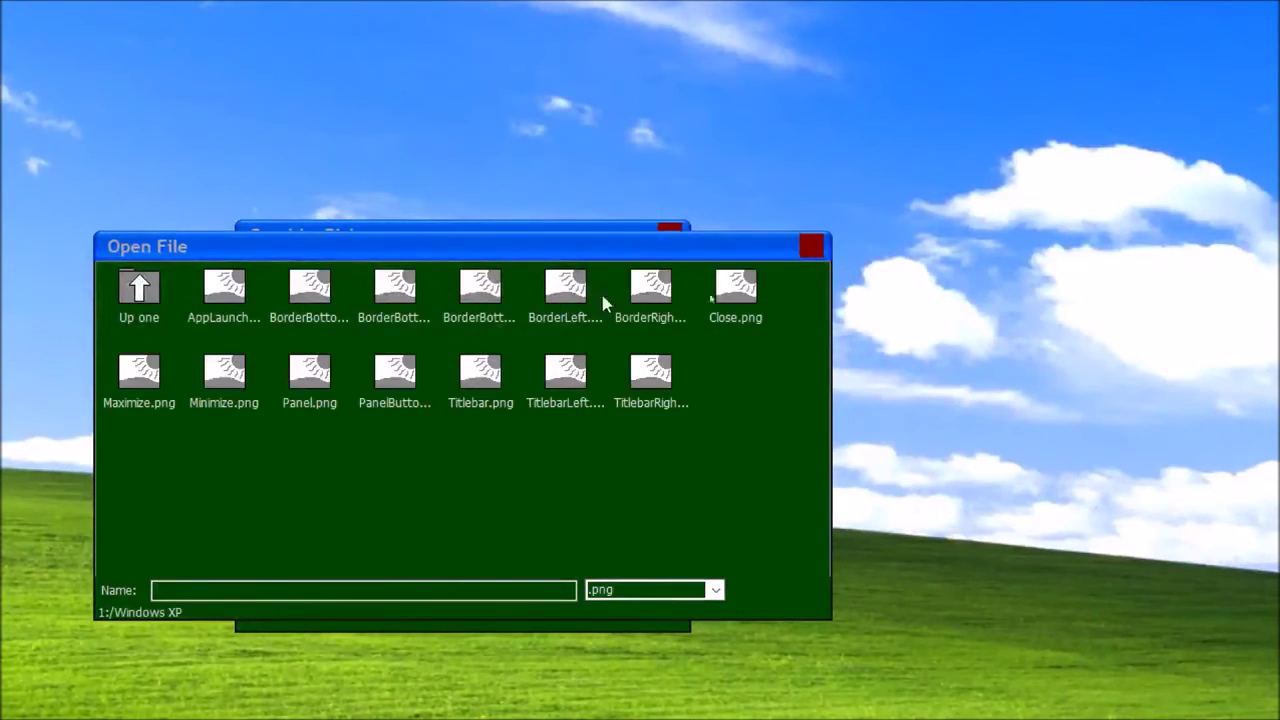
double_click(651, 290)
left_click(592, 590)
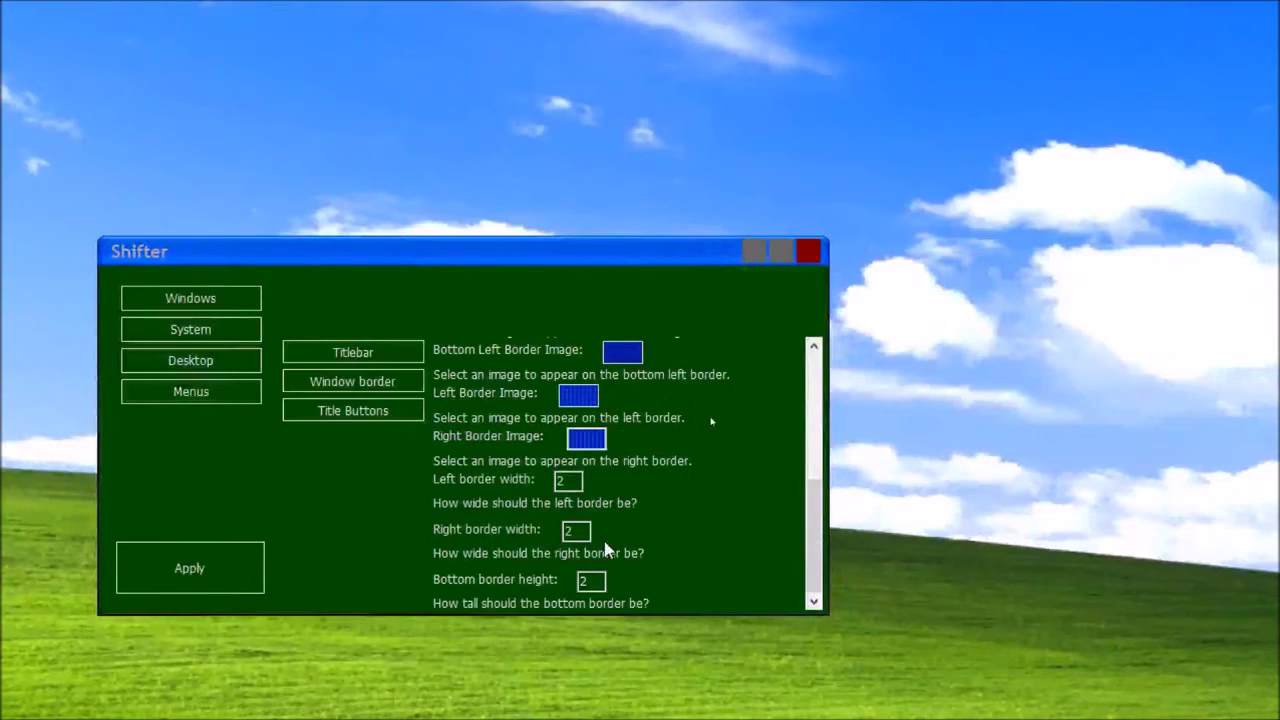
Set the left border width, right border width and bottom border height to 4 and apply the skin
type("4")
key("Tab")
type("4")
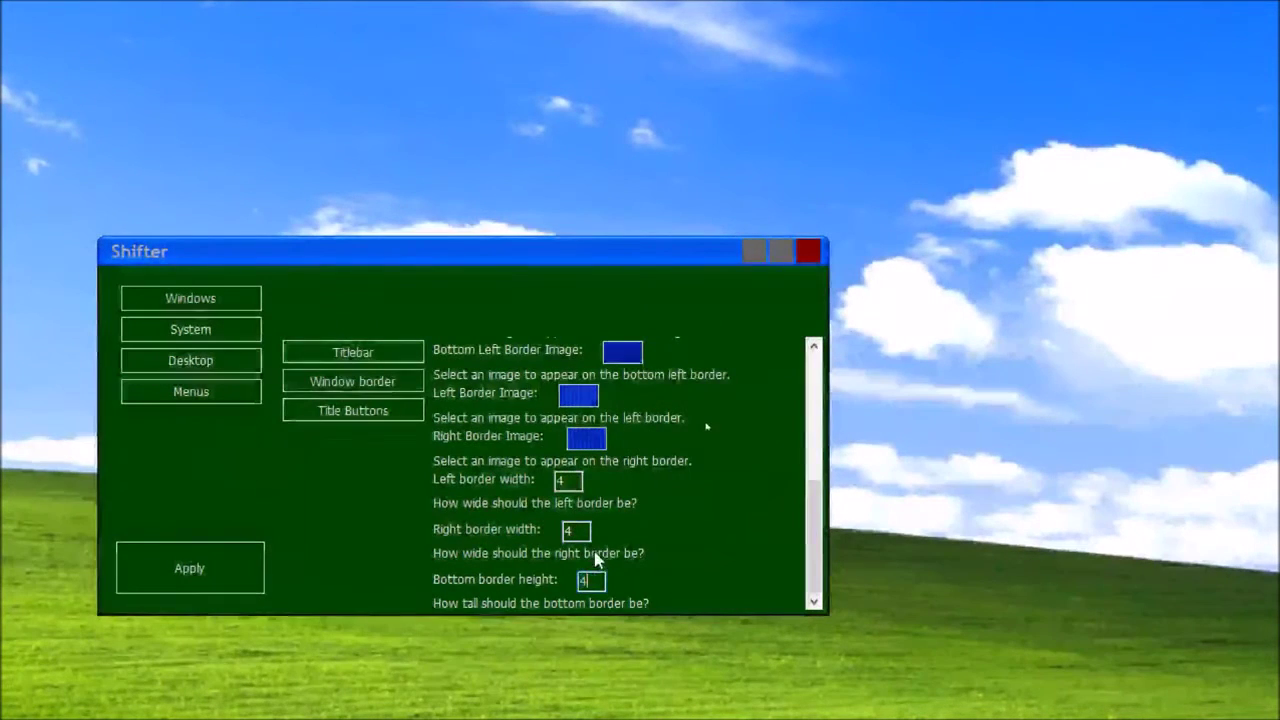
left_click(227, 564)
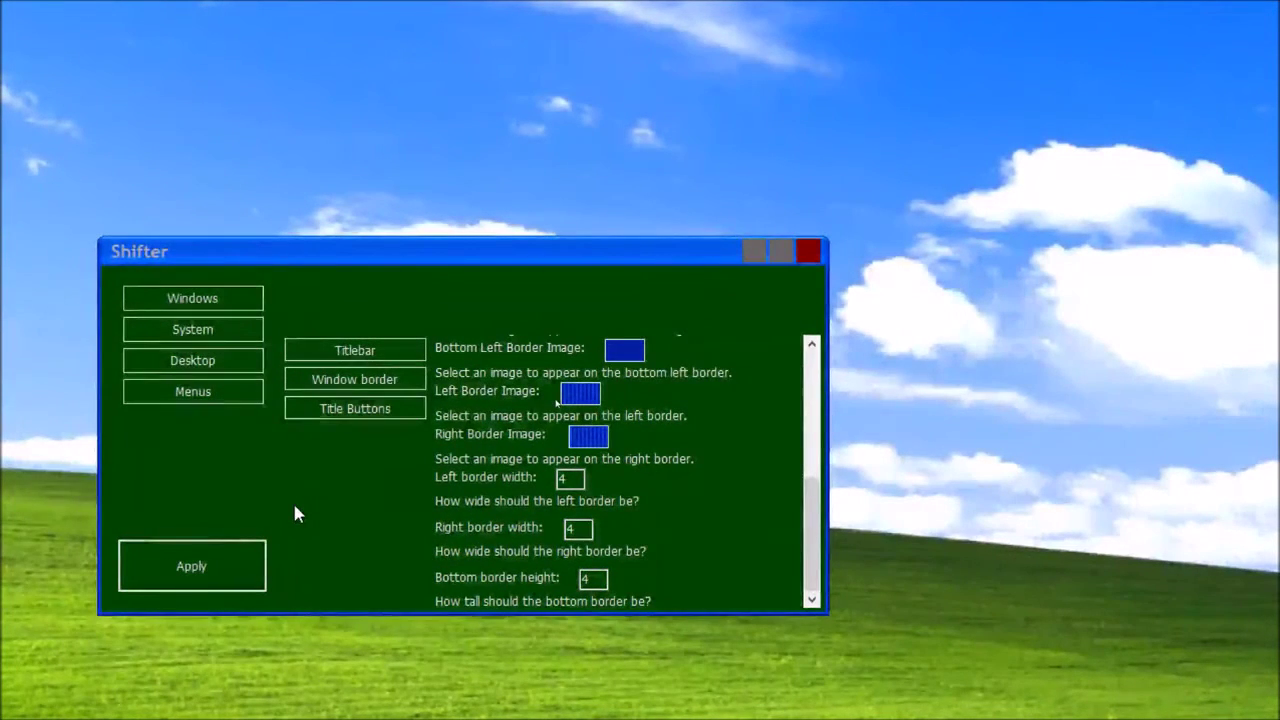
Set the general system font to Microsoft Sans Serif at size 8
left_click(218, 338)
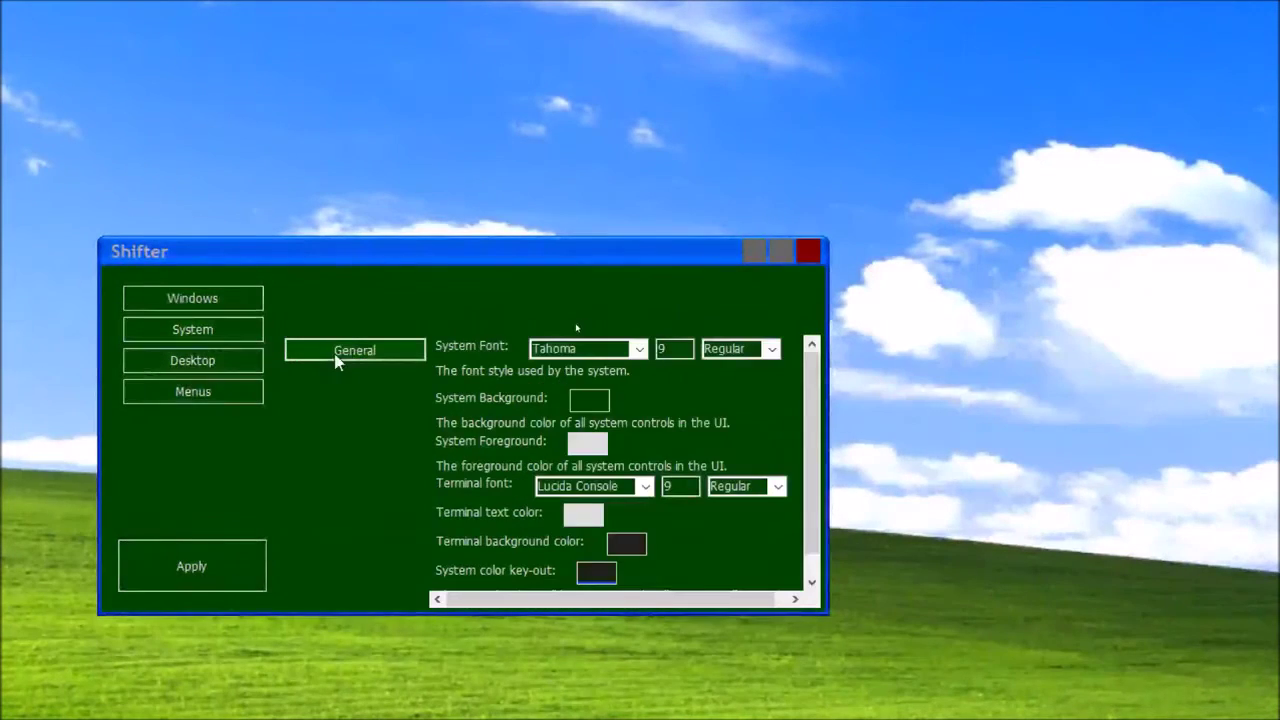
left_click(572, 347)
scroll(590, 420, "up", 7)
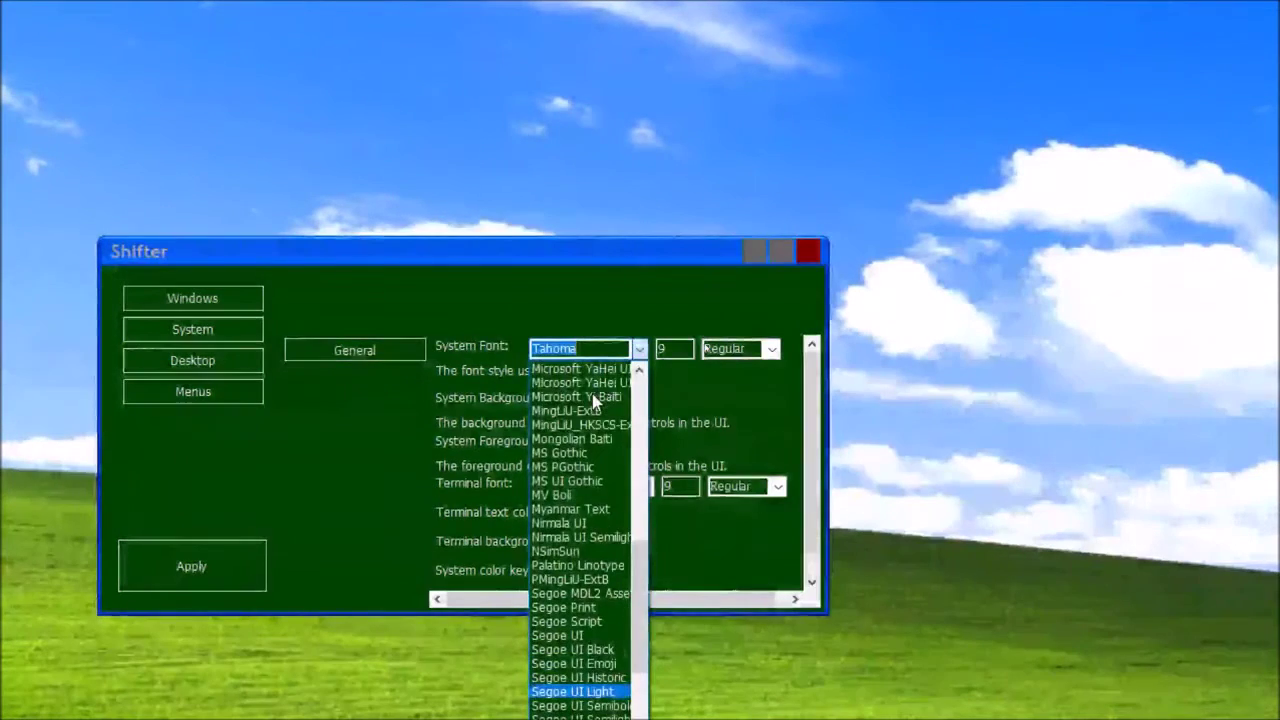
scroll(592, 394, "up", 3)
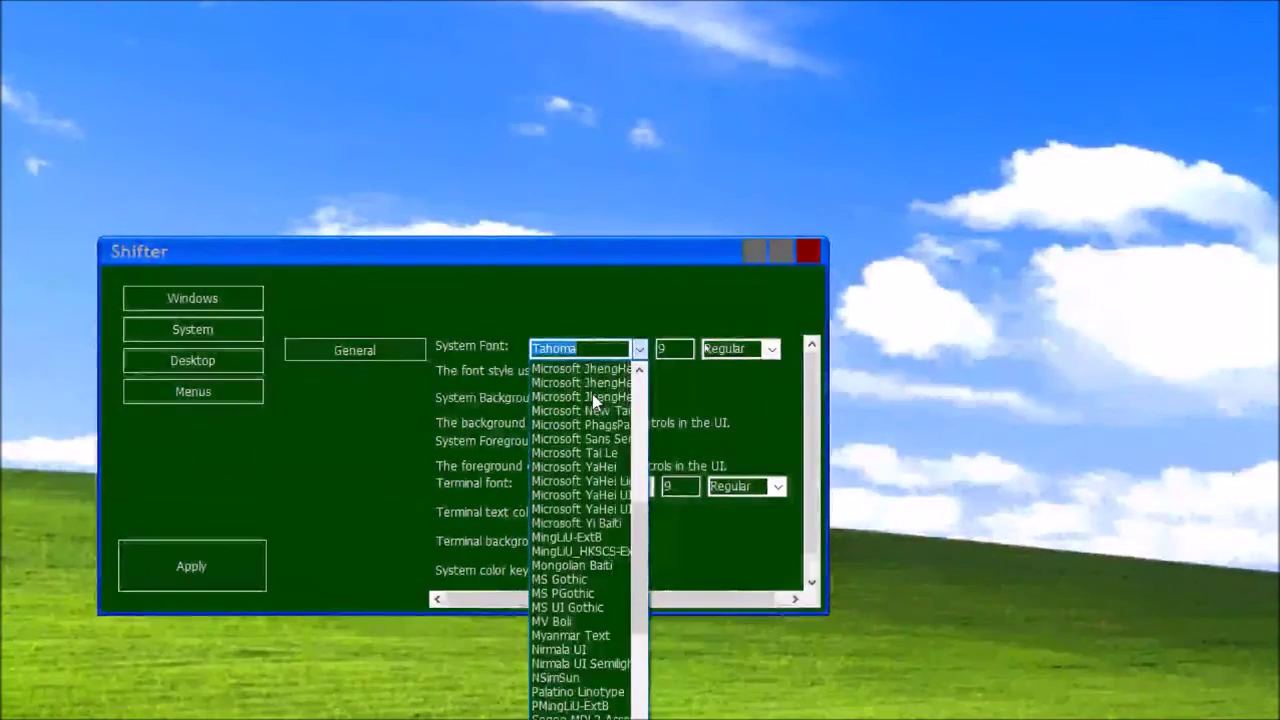
left_click(600, 438)
double_click(678, 348)
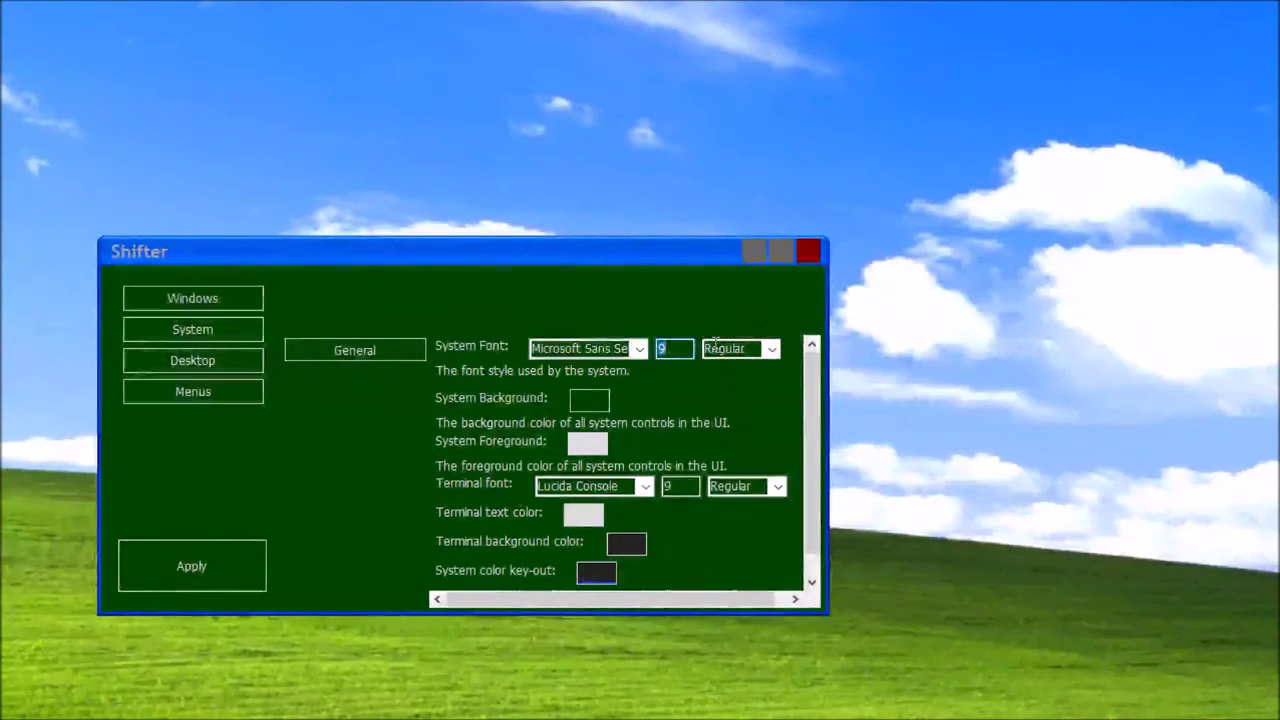
Set the system background color to white (255, 255, 255)
left_click(582, 400)
type("255")
key("Tab")
type("255")
key("Tab")
type("255")
left_click(312, 646)
Set the system foreground color to black (0, 0, 0)
left_click(588, 440)
type("0")
key("Tab")
type("0")
key("Tab")
type("0")
left_click(301, 645)
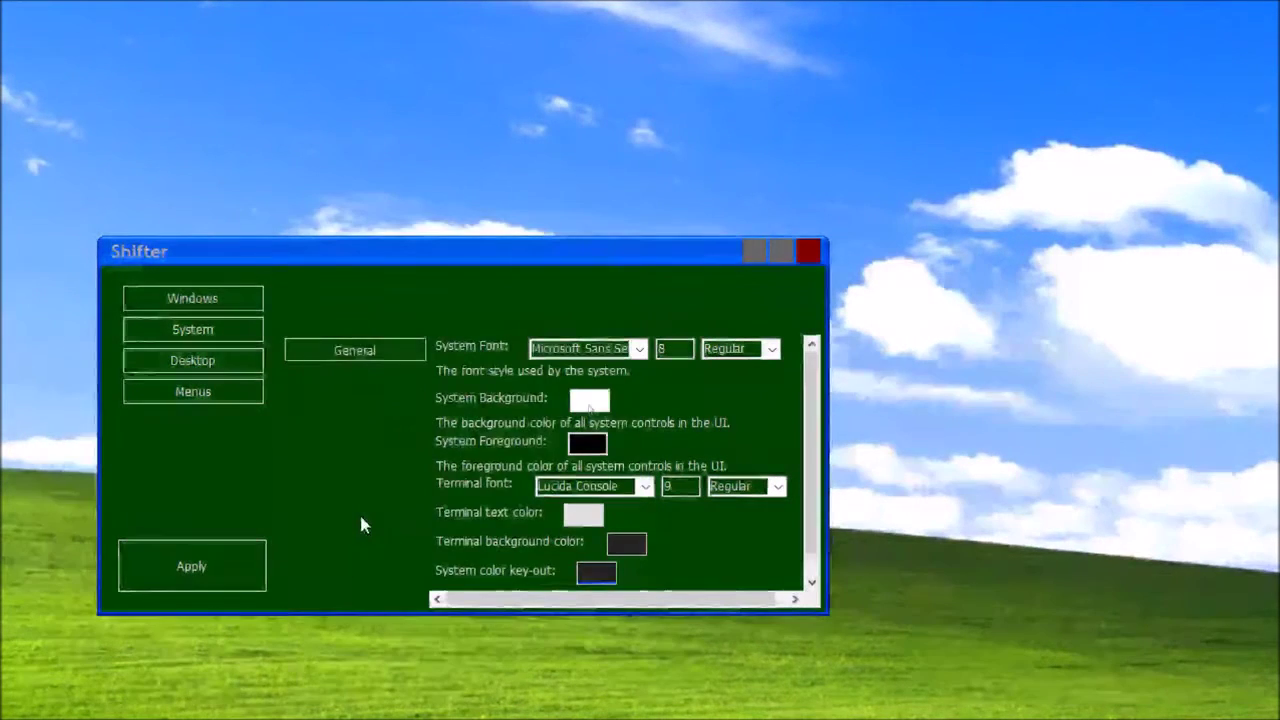
Set the terminal background color to black (0, 0, 0) and apply the skin
scroll(600, 520, "down", 1)
left_click(625, 517)
type("0")
key("Tab")
type("0")
key("Tab")
type("0")
left_click(300, 646)
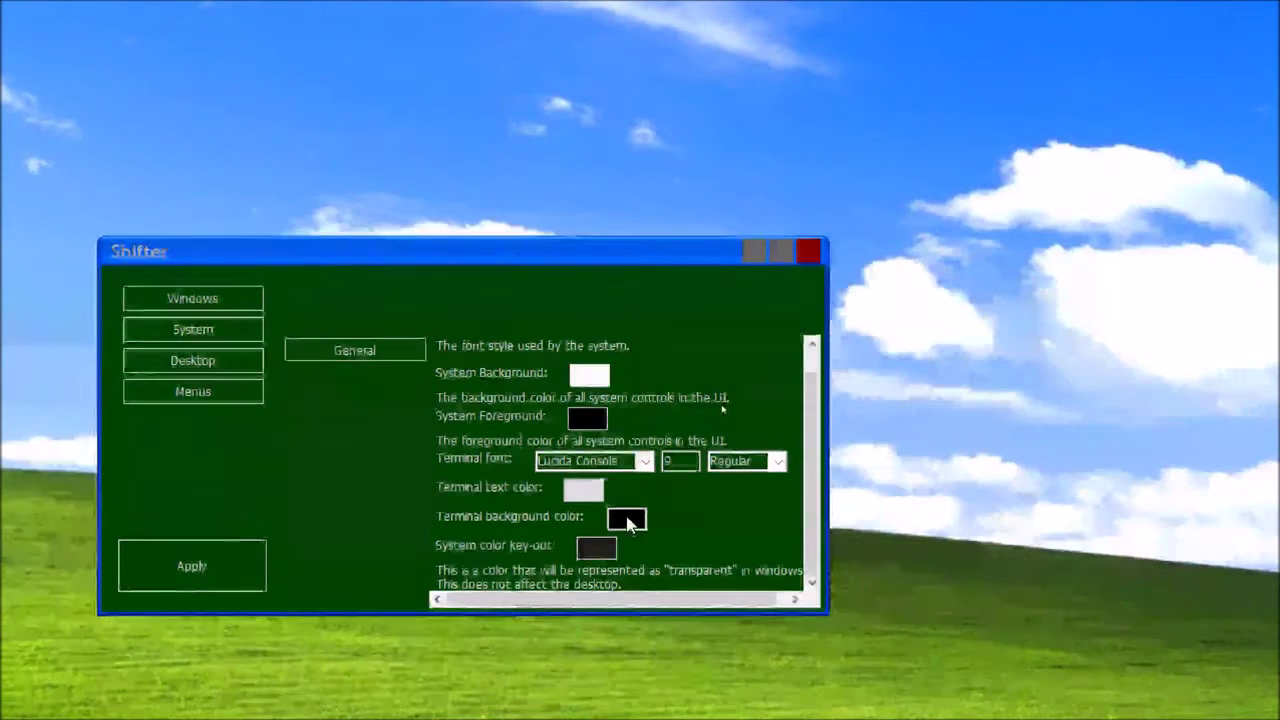
left_click(243, 578)
Set the toolbars' button select highlight color in the menu settings to green (0, 128, 0)
left_click(228, 389)
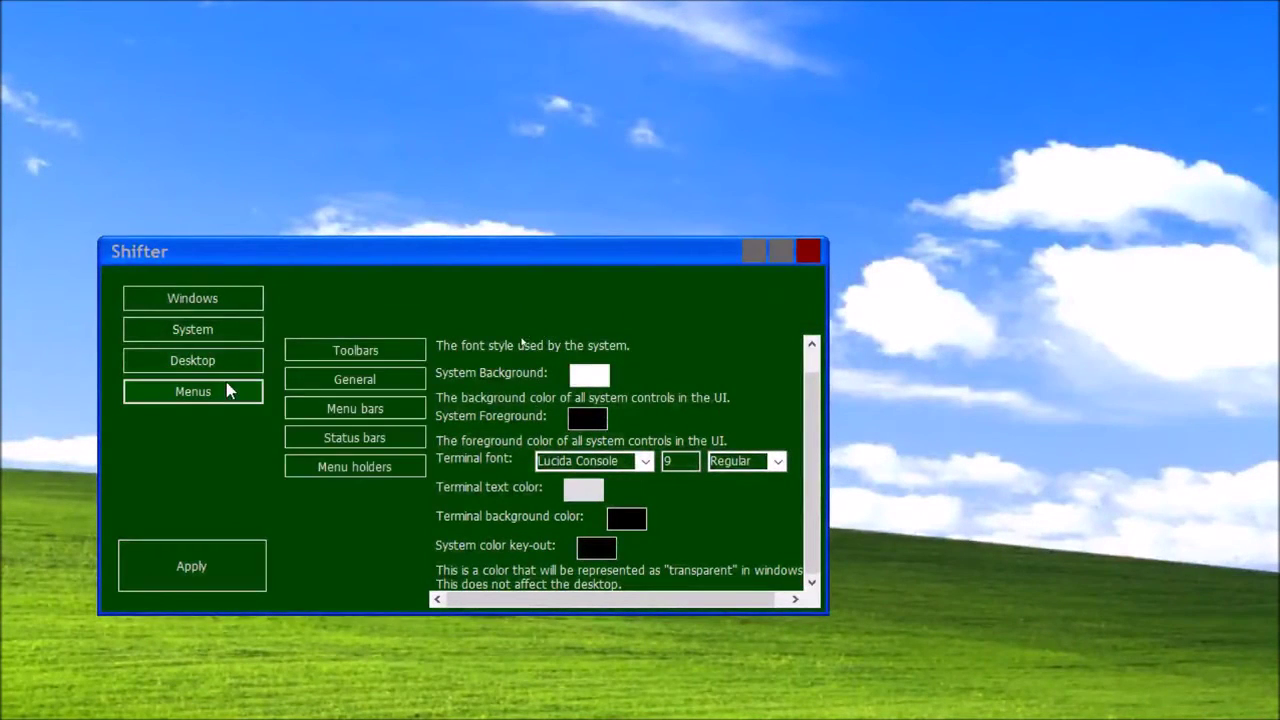
left_click(346, 354)
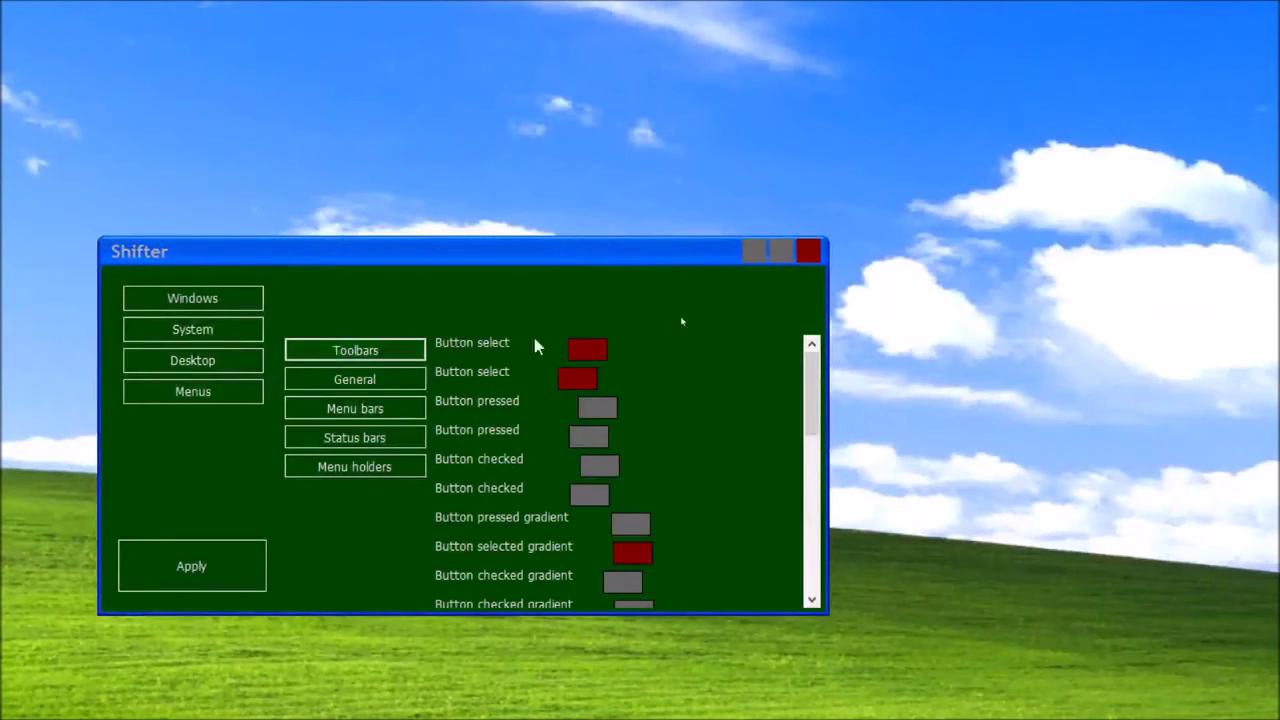
left_click(588, 349)
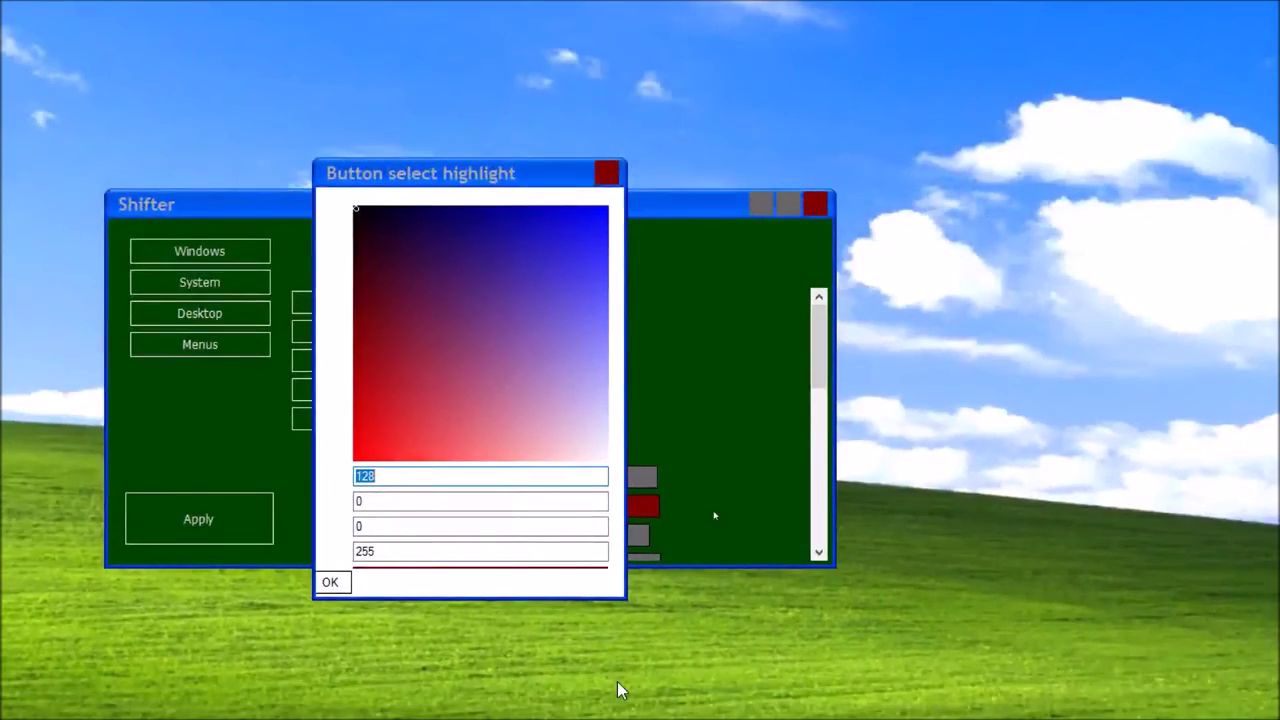
type("0")
key("Tab")
type("128")
key("Return")
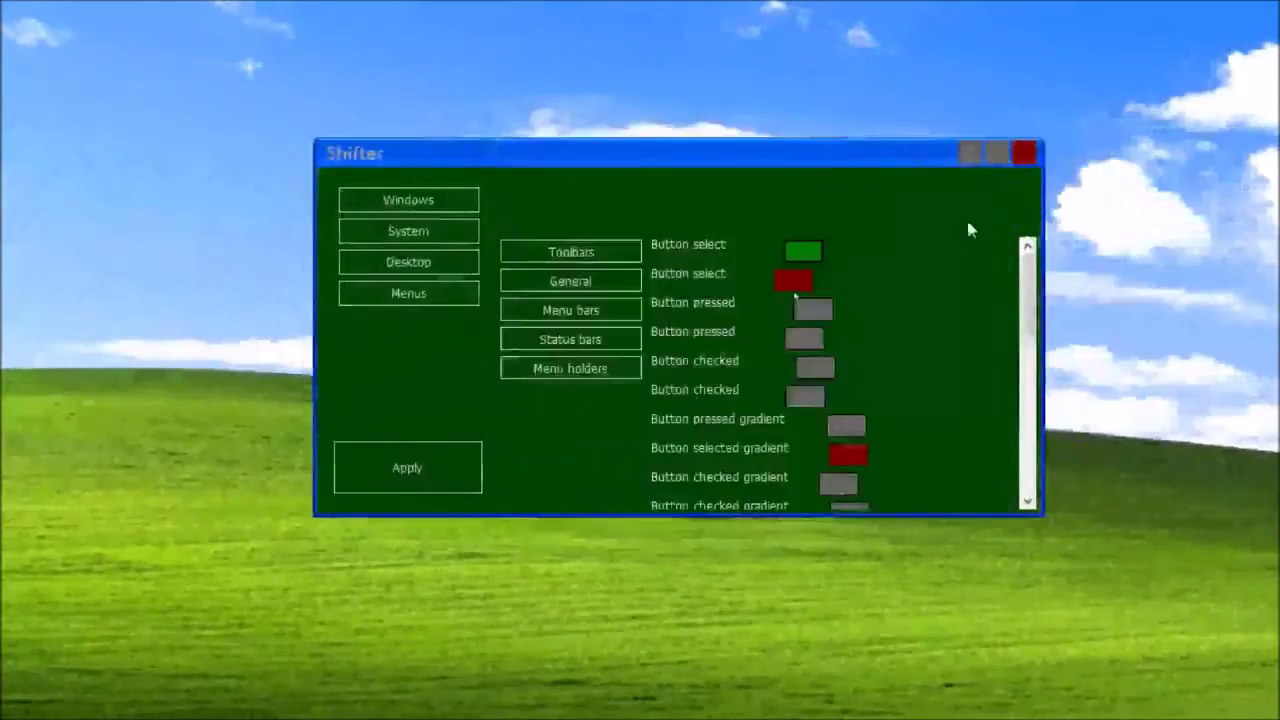
Set the toolbars' button select highlight and button select border colors to navy (0, 0, 128)
left_click(803, 251)
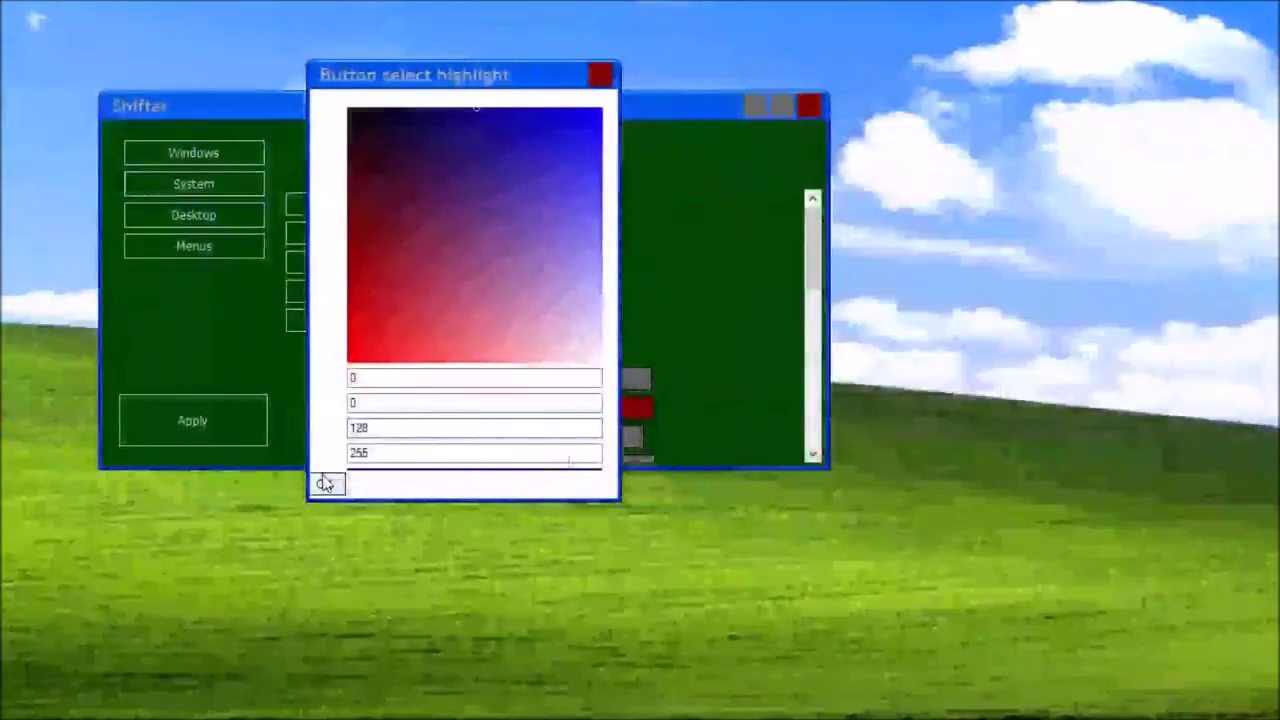
key("Return")
left_click(510, 538)
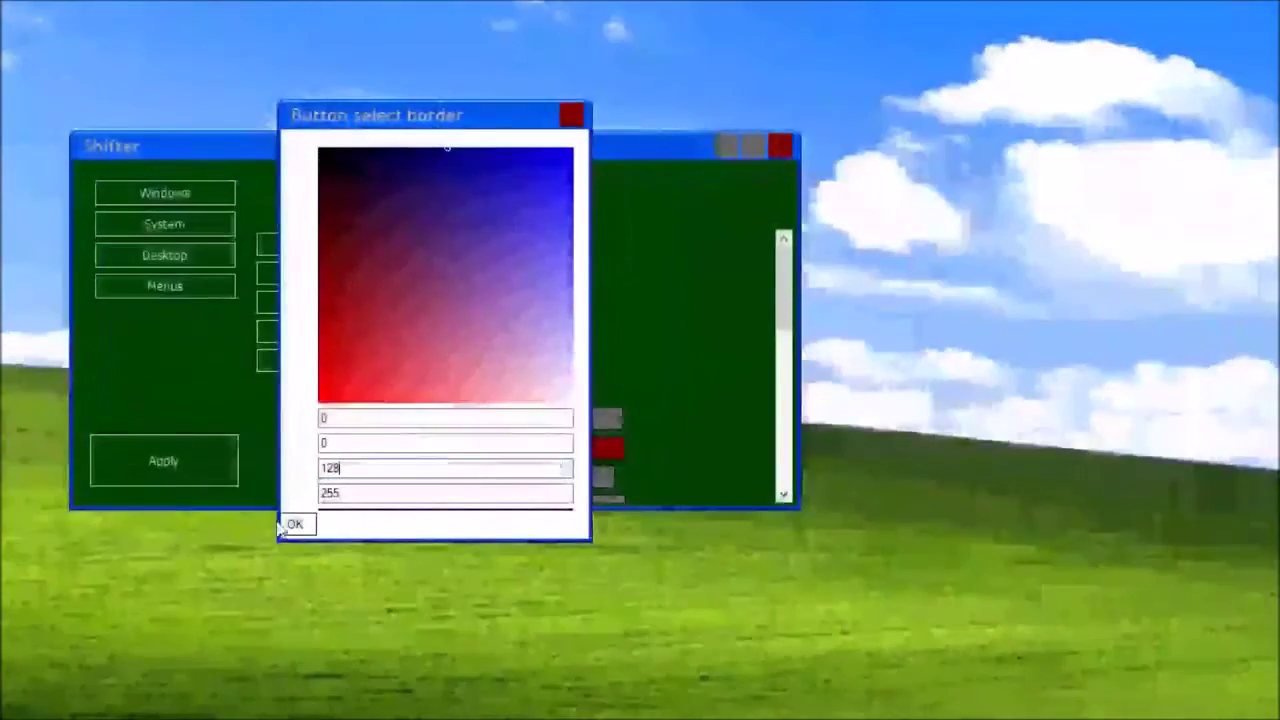
key("Return")
Set the toolbars' button pressed highlight color to blue (0, 0, 255)
left_click(545, 432)
key("Tab")
key("Tab")
type("25")
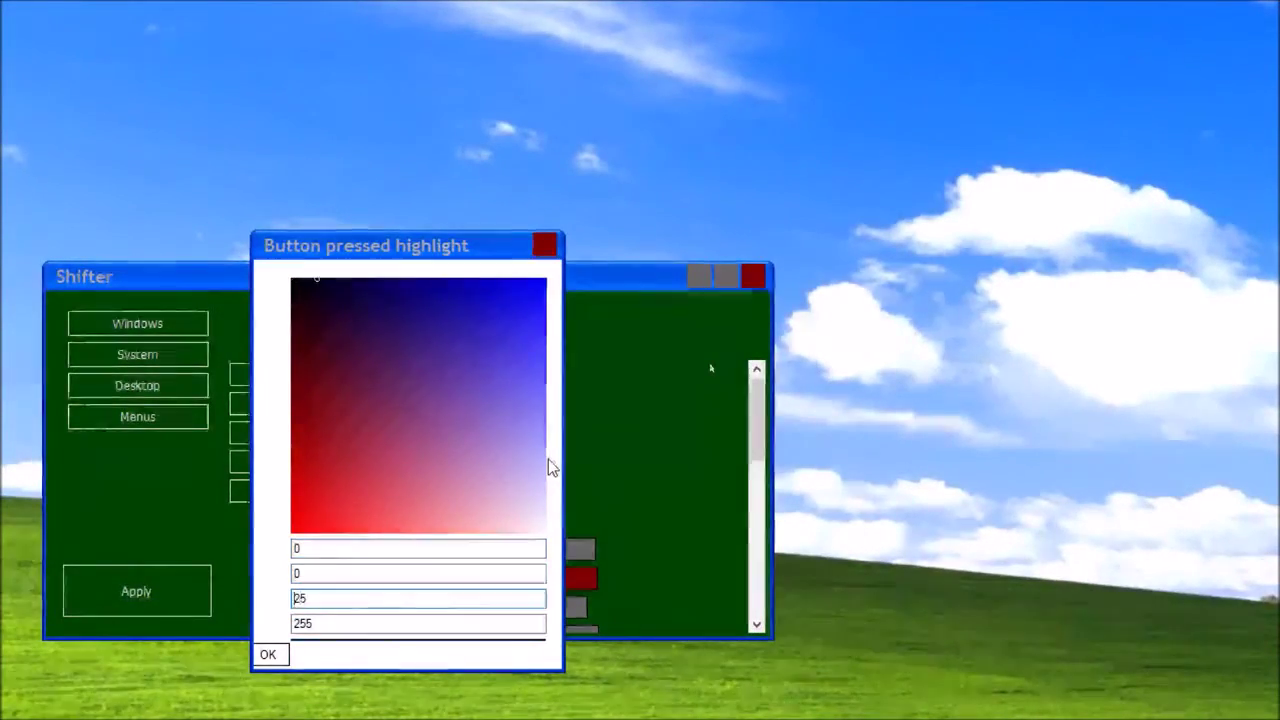
type("5")
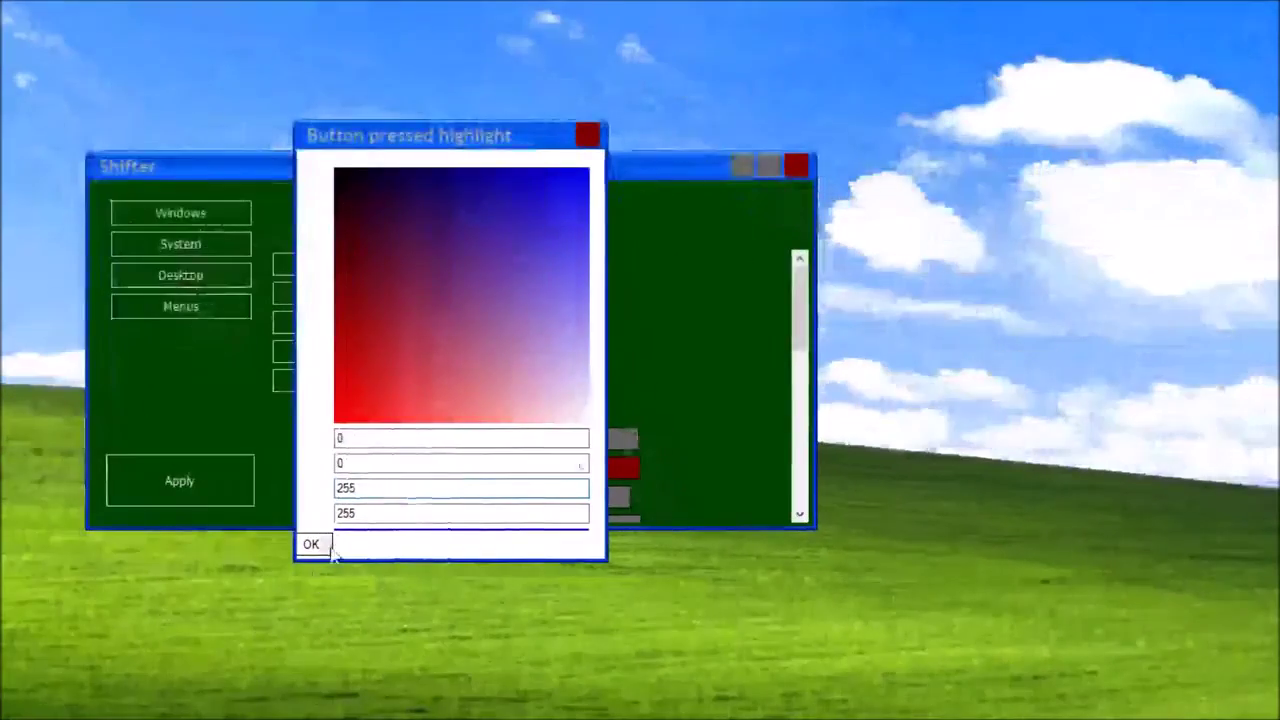
key("Return")
Set the toolbars' button pressed border color to blue (0, 0, 255)
left_click(577, 348)
key("Tab")
key("Tab")
type("255")
key("Return")
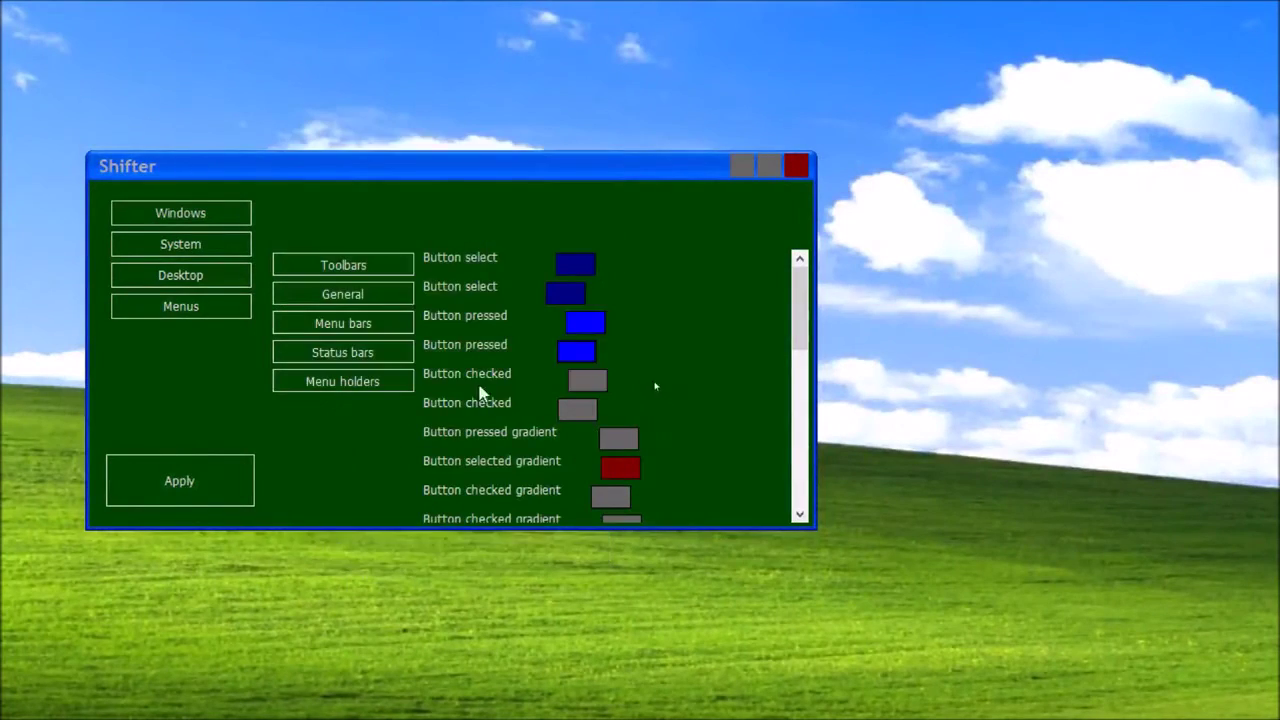
Set the toolbars' button checked highlight and button checked border colors to blue (0, 0, 255)
left_click(586, 376)
type("255")
key("Return")
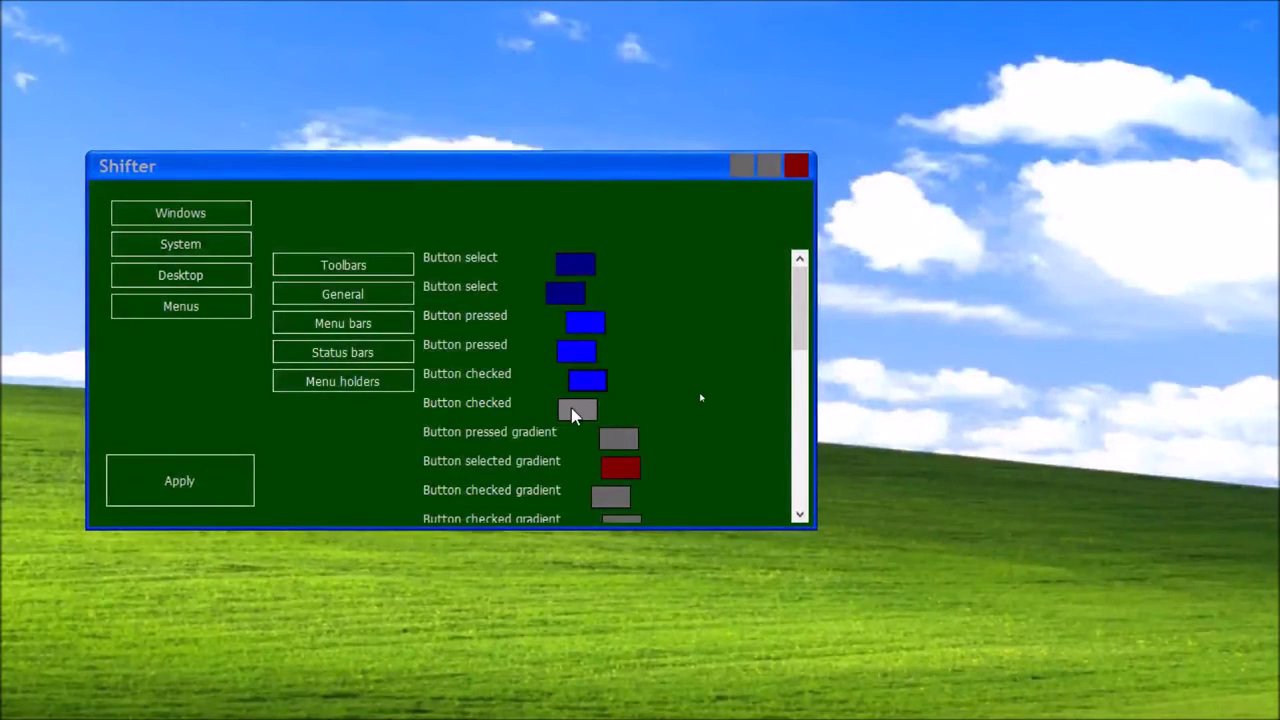
left_click(577, 410)
type("0")
key("Tab")
type("0")
key("Tab")
type("255")
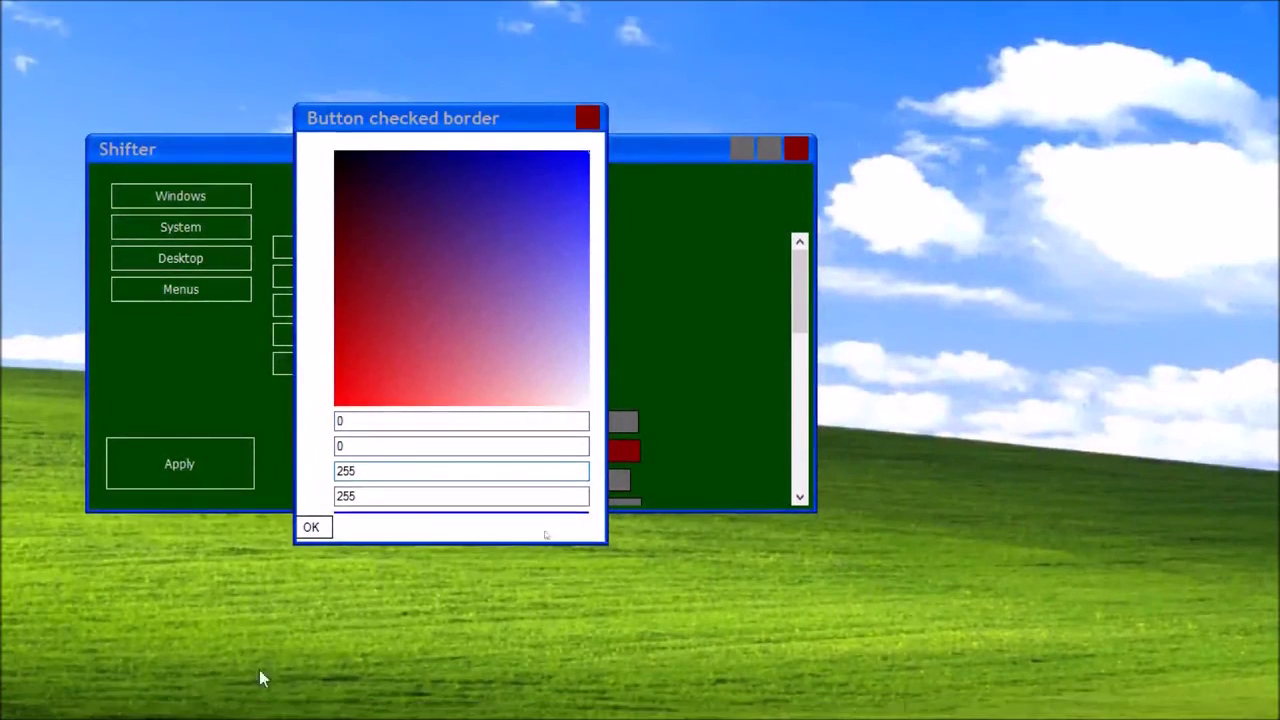
left_click(316, 527)
Set the margin gradient start color in the menu bar settings to white (255, 255, 255)
left_click(376, 306)
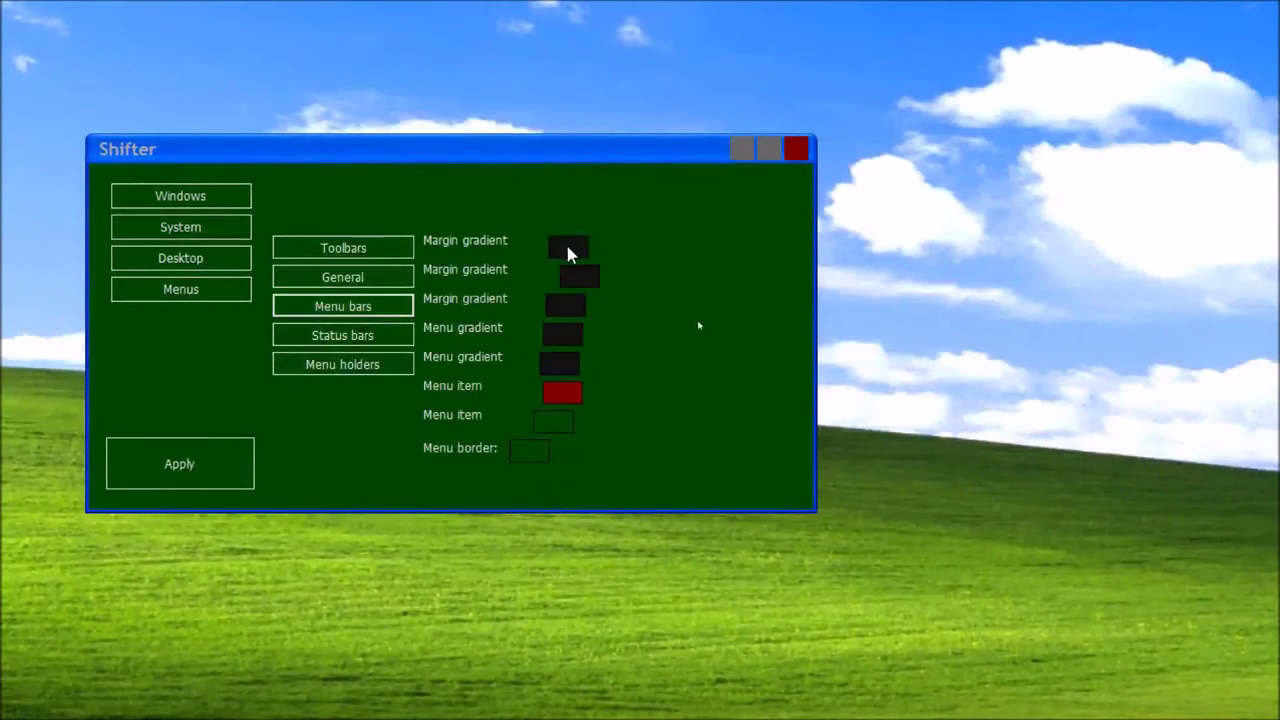
left_click(572, 247)
type("255")
key("Tab")
type("255")
key("Tab")
type("255")
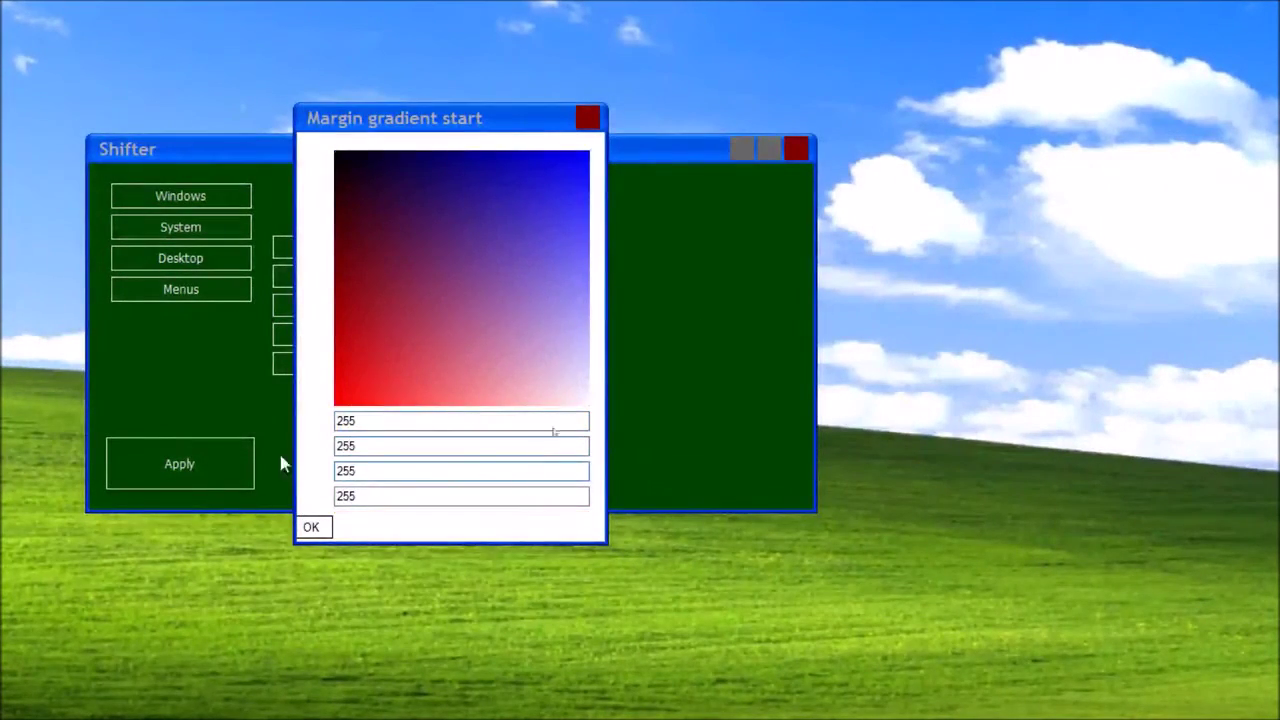
left_click(311, 527)
Set the menu bars' margin gradient middle color to white (255, 255, 255)
left_click(586, 274)
type("255")
key("Tab")
type("25")
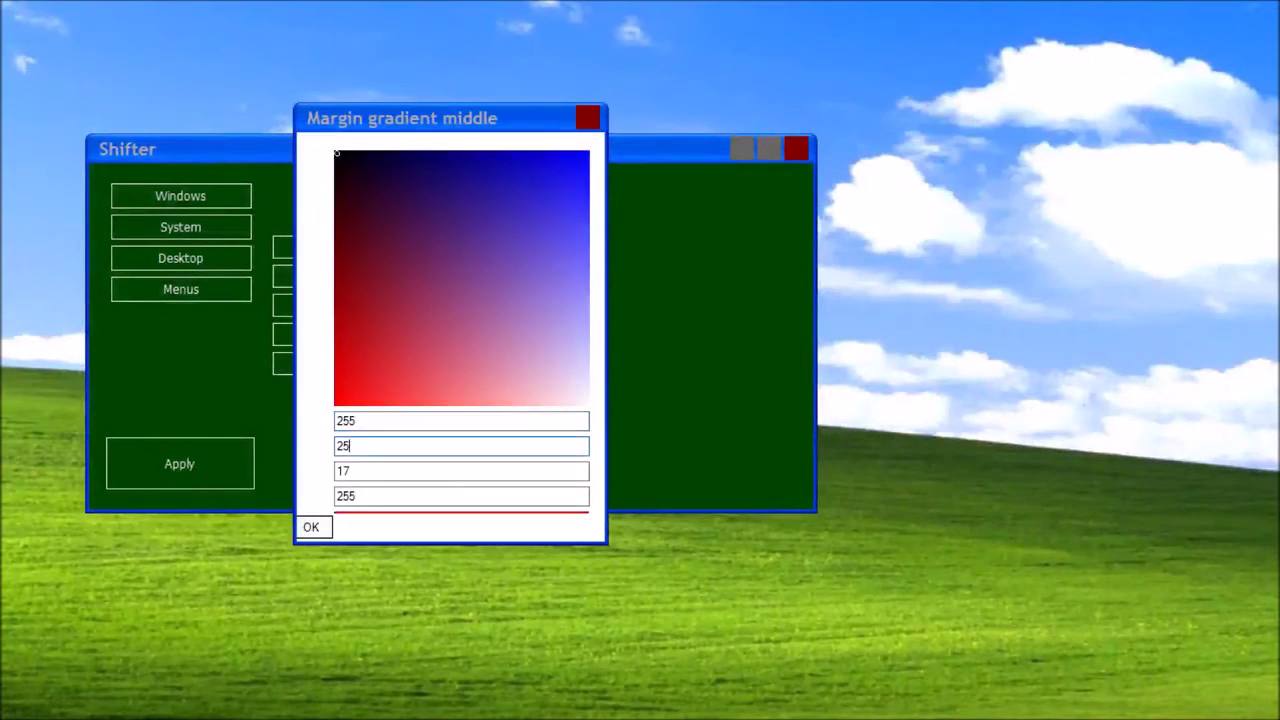
left_click(311, 527)
Set the menu bars' margin gradient end color to white (255, 255, 255)
left_click(571, 300)
type("255")
key("Tab")
type("255")
key("Tab")
type("255")
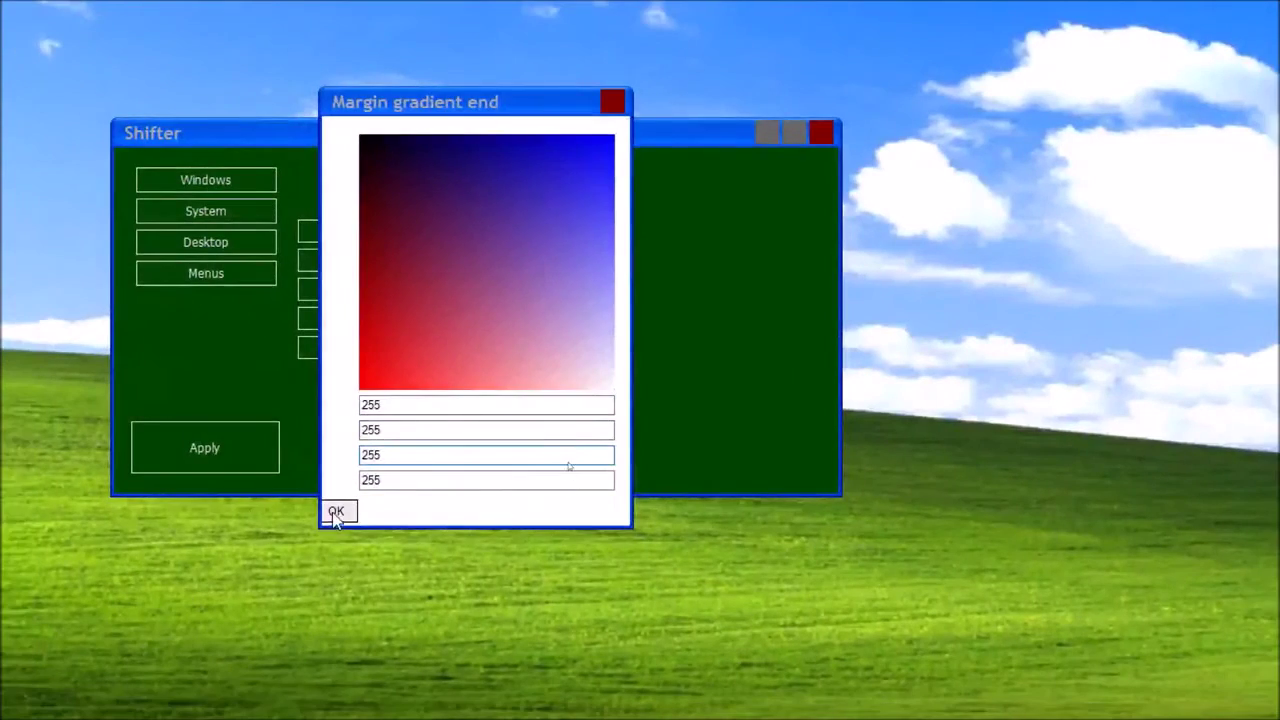
left_click(336, 513)
Set the menu bars' menu gradient start color to light grey (225, 225, 225)
left_click(573, 505)
type("225")
key("Tab")
type("225")
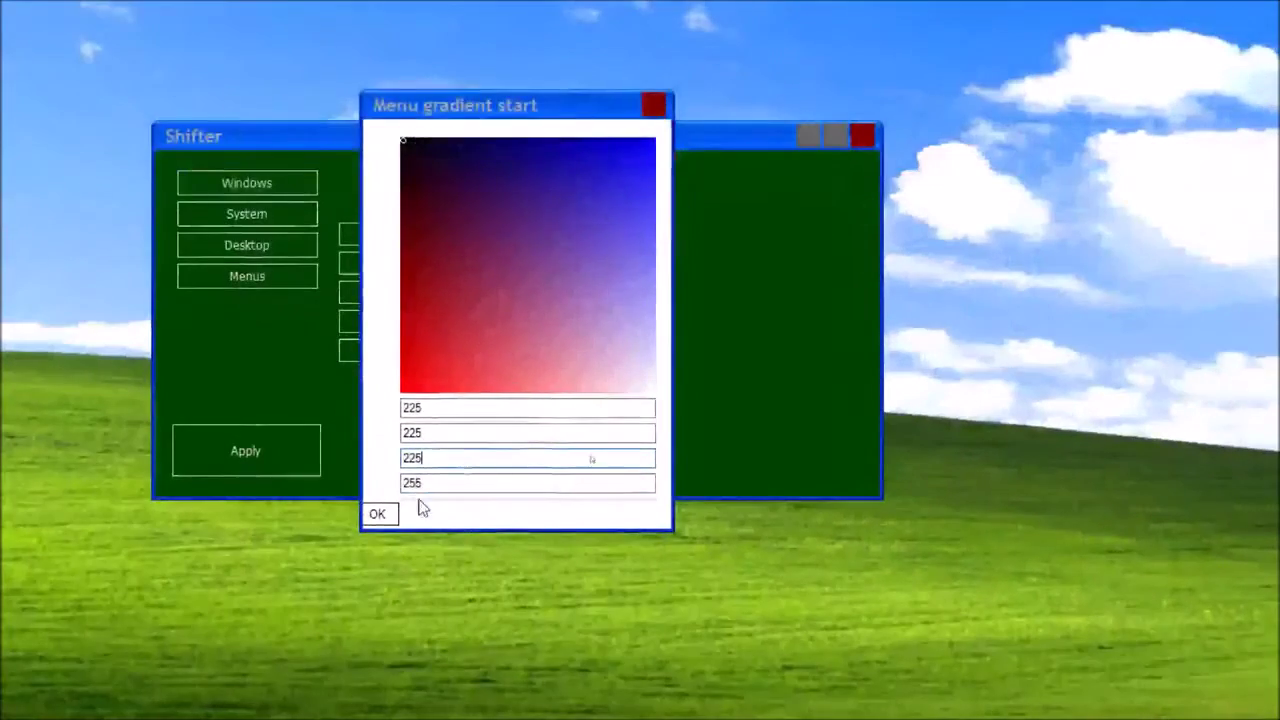
left_click(319, 705)
Set the menu bars' menu gradient end color to light blue (0, 128, 255)
left_click(608, 428)
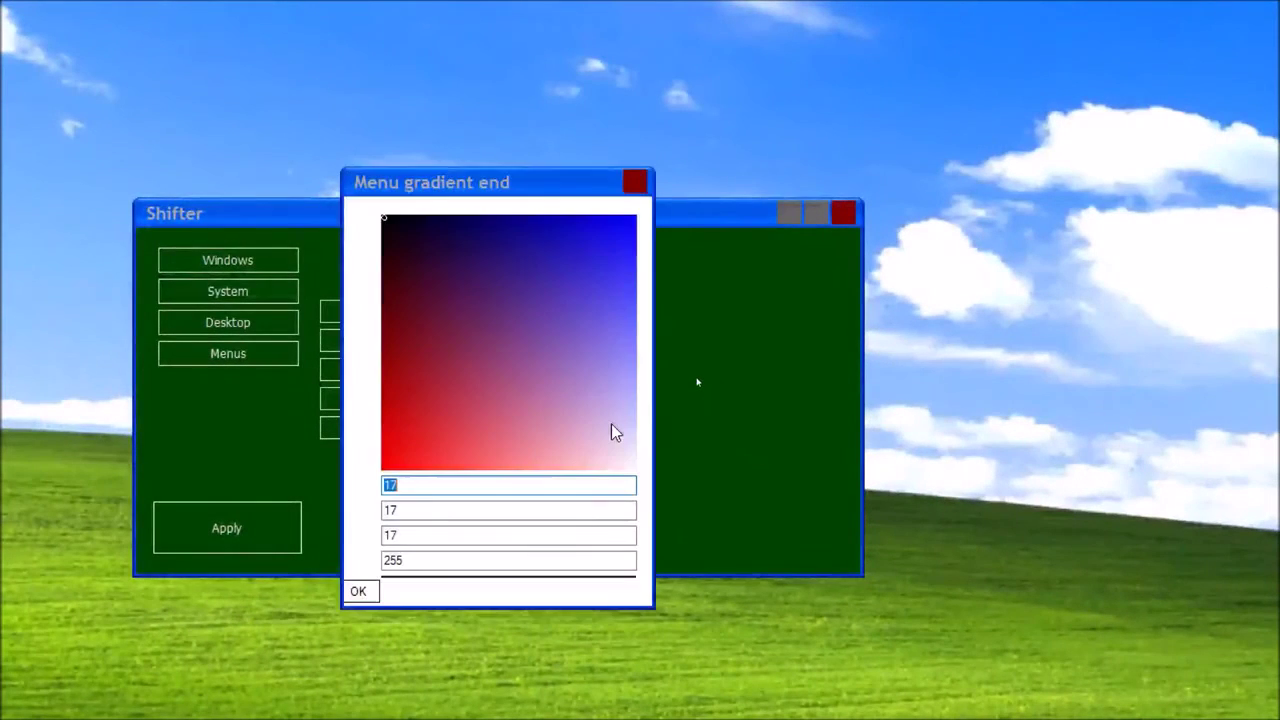
type("128")
key("Tab")
type("128")
key("Tab")
type("255")
key("shift+Tab")
type("0")
key("shift+Tab")
type("0")
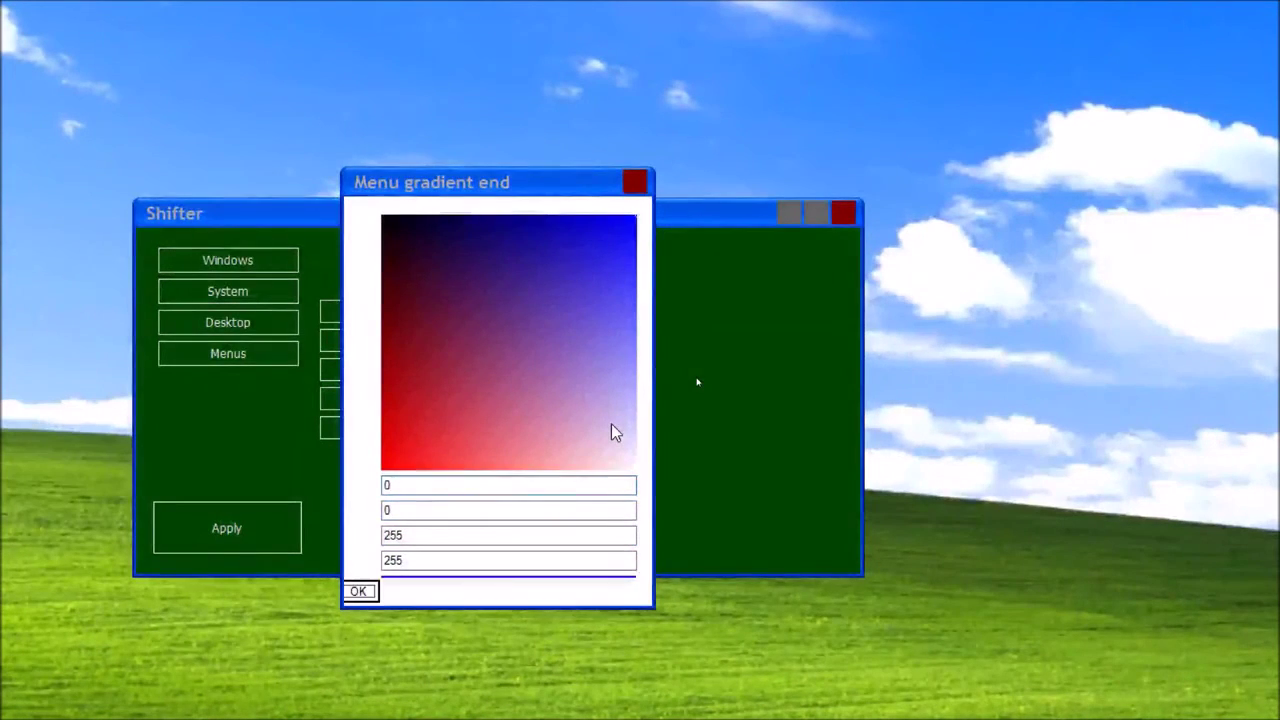
key("Tab")
type("128")
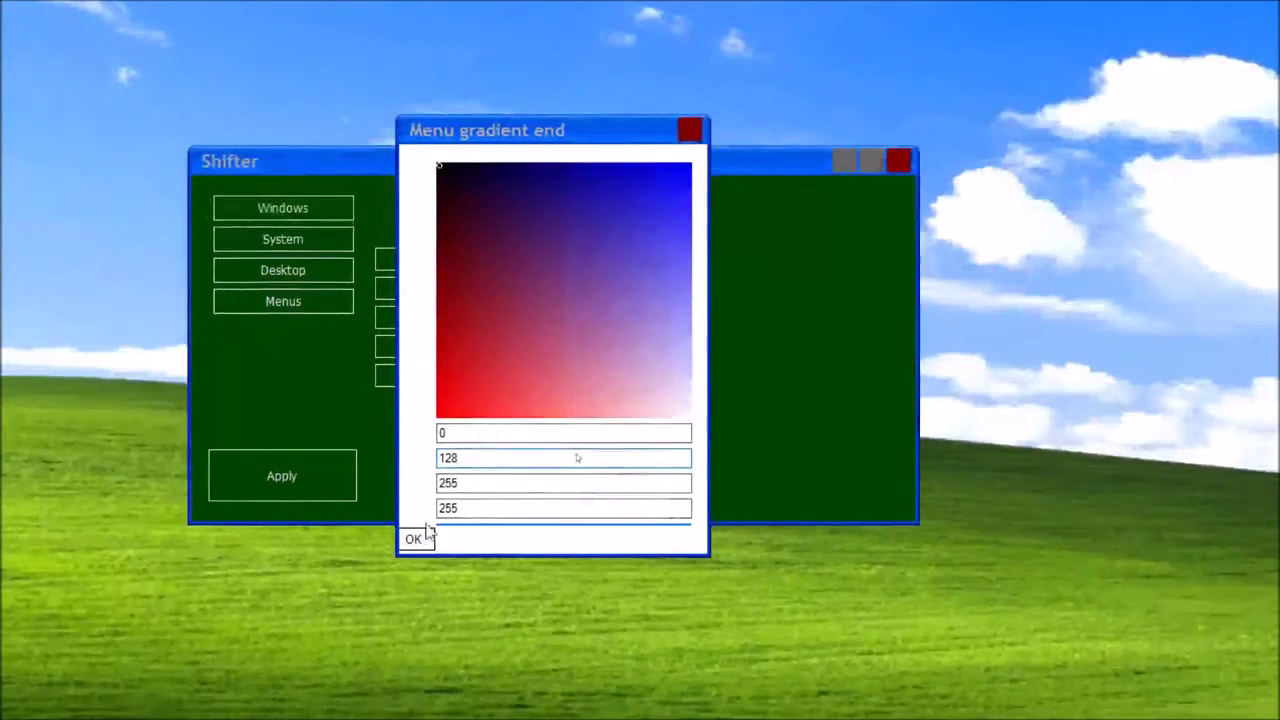
left_click(358, 591)
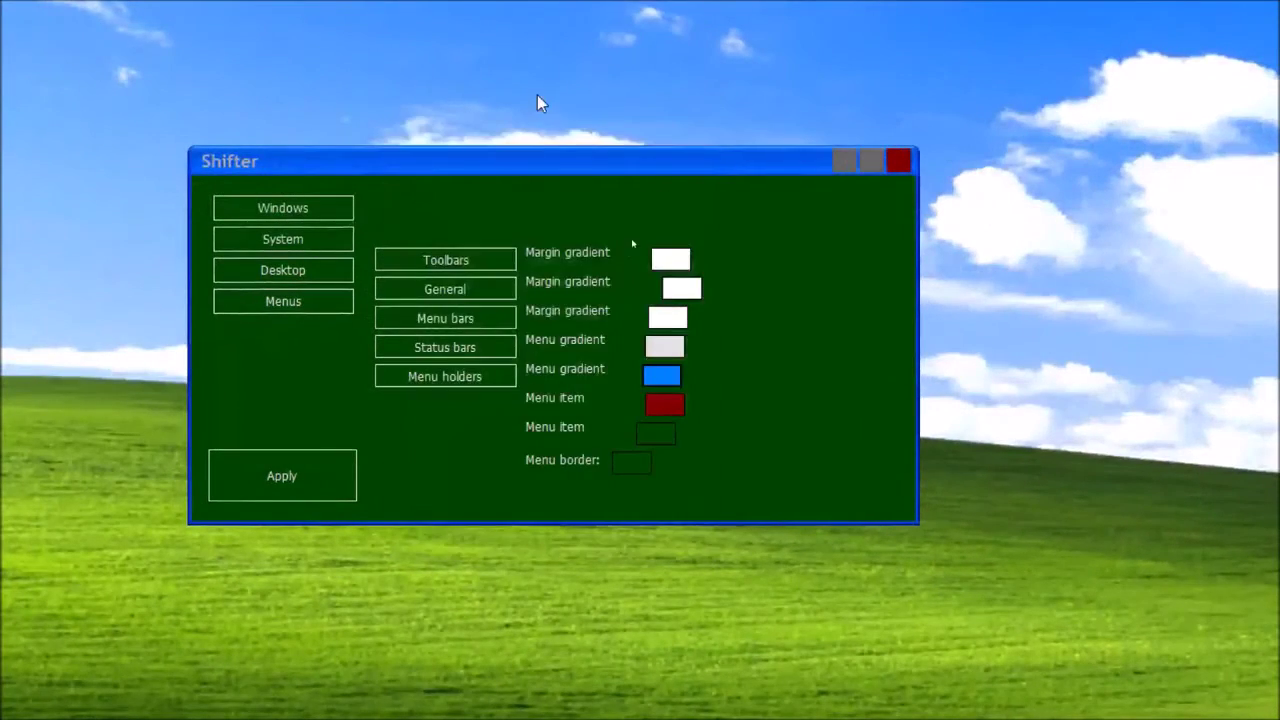
Set the menu item selected color to navy (0, 0, 128)
left_click(665, 404)
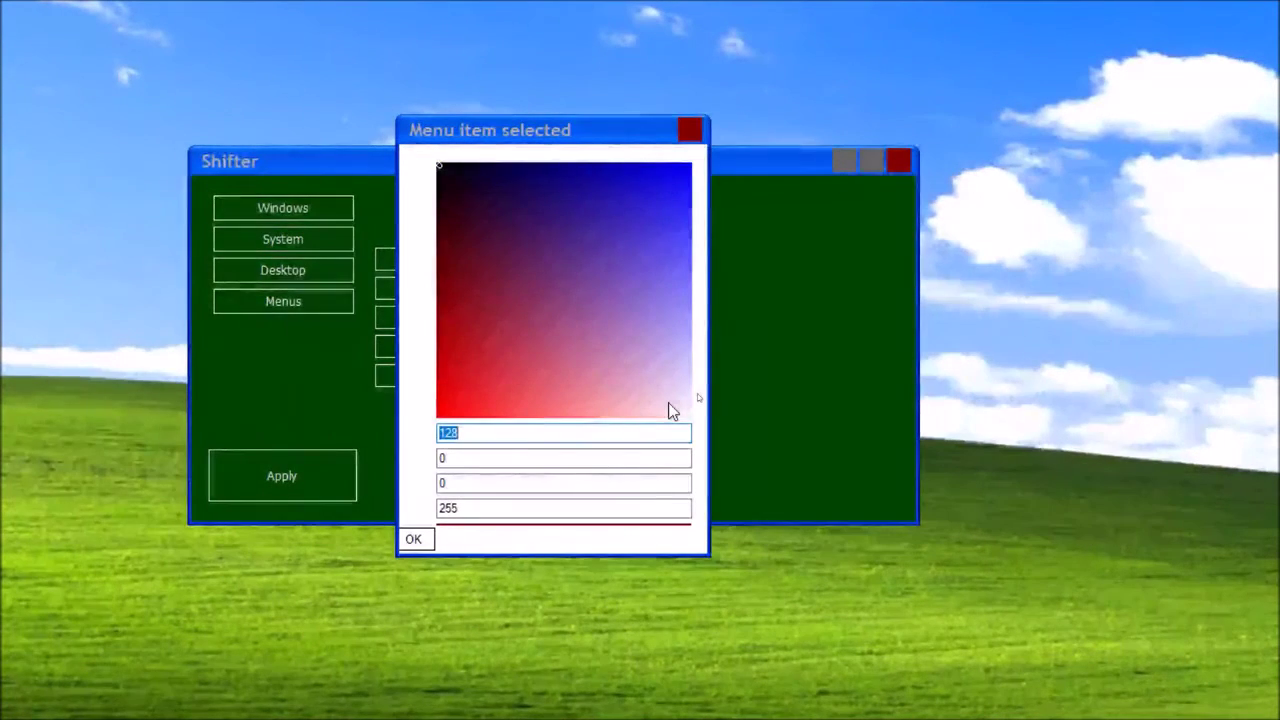
type("0")
key("Tab")
key("Tab")
type("128")
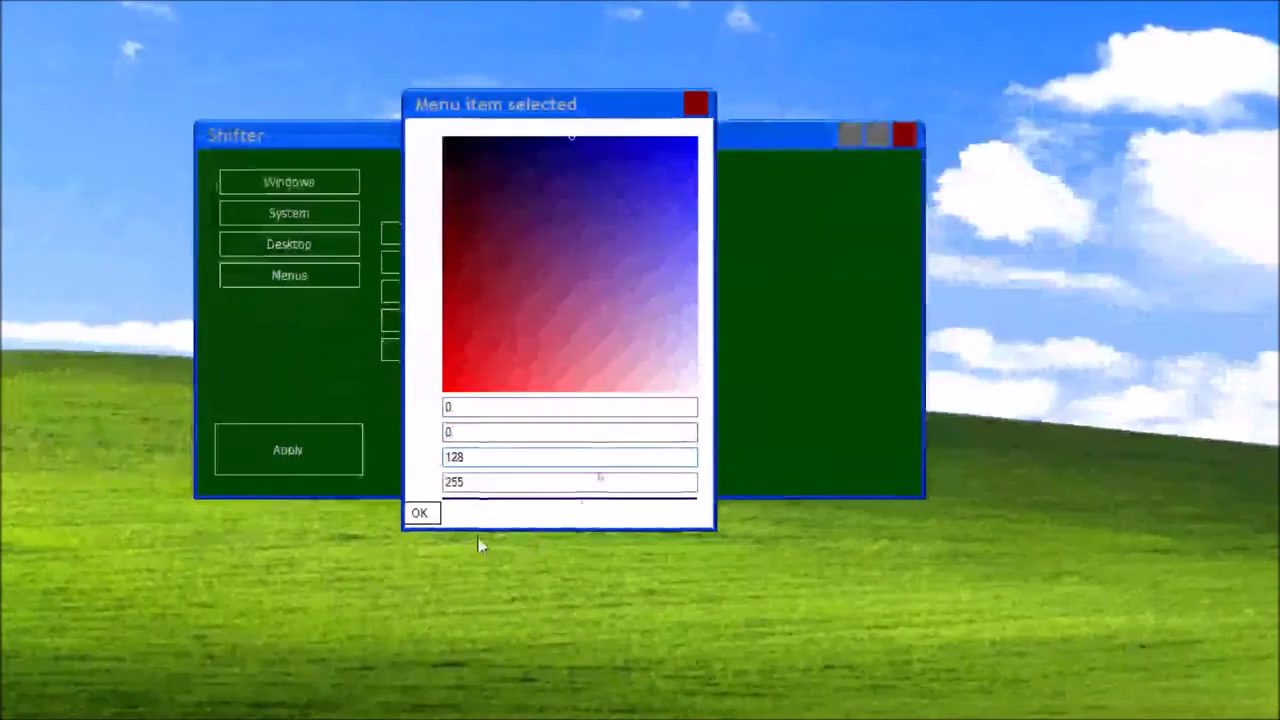
left_click(416, 539)
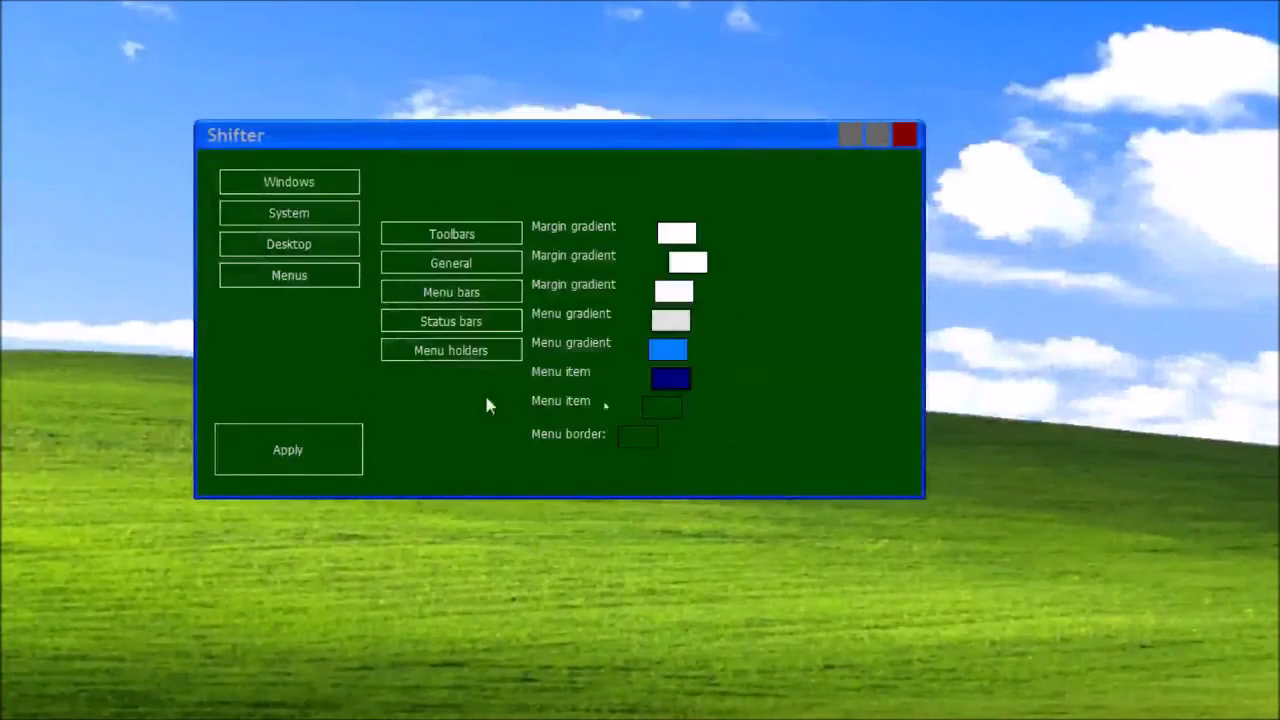
Set the menu item border color to white (255, 255, 255)
left_click(670, 404)
type("255")
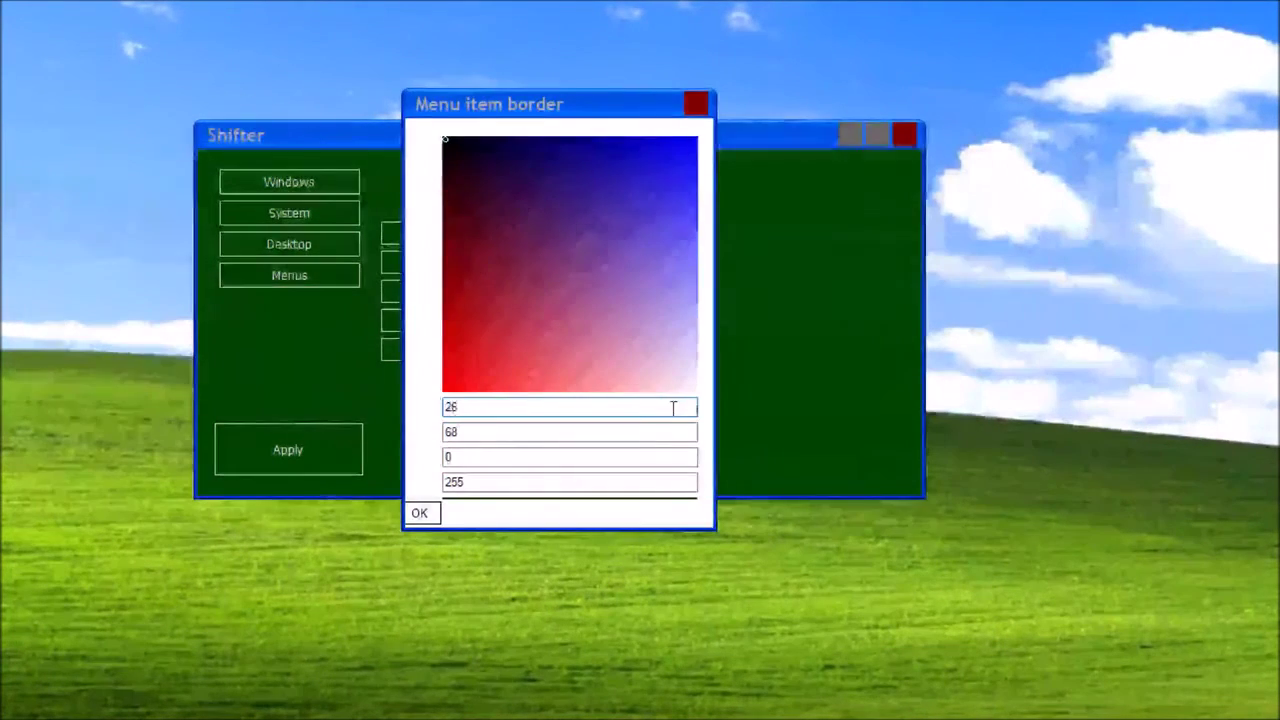
key("Tab")
type("255")
key("Tab")
type("255")
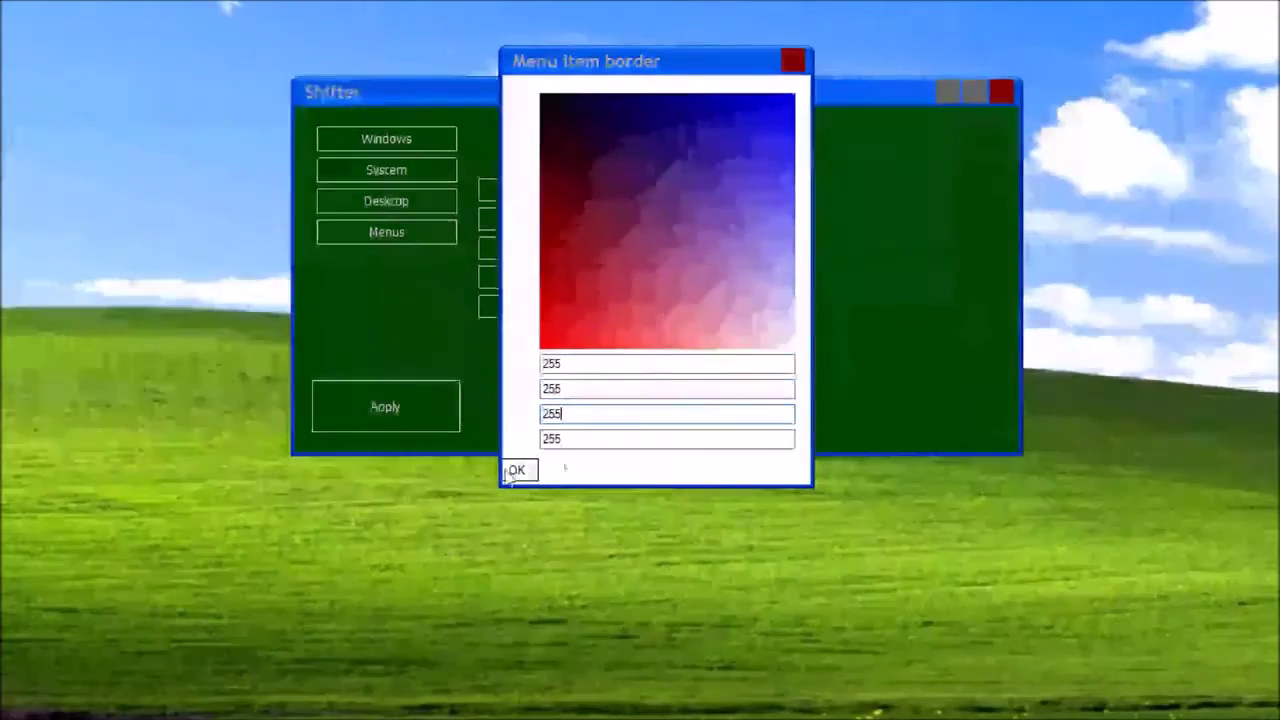
left_click(419, 512)
Set the menu border color to white (255, 255, 255) and check the applied skin in the start menu
left_click(737, 393)
type("255")
key("Tab")
type("255")
left_click(517, 469)
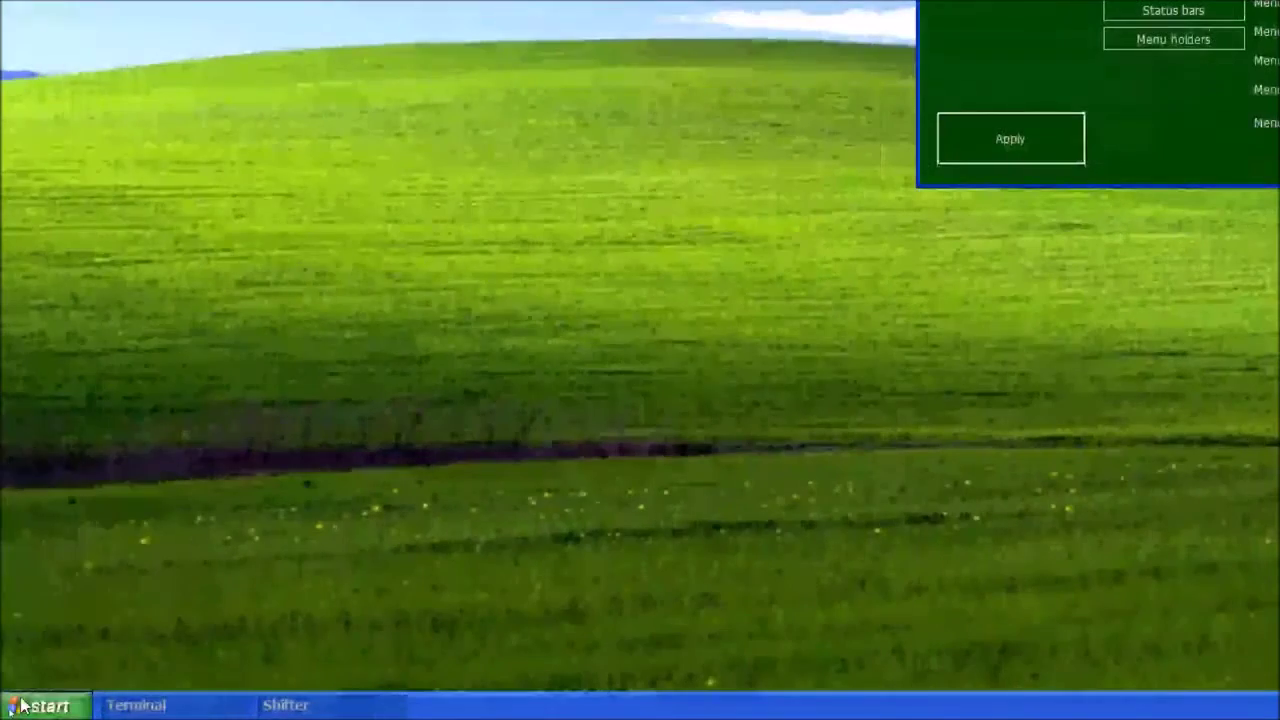
left_click(35, 706)
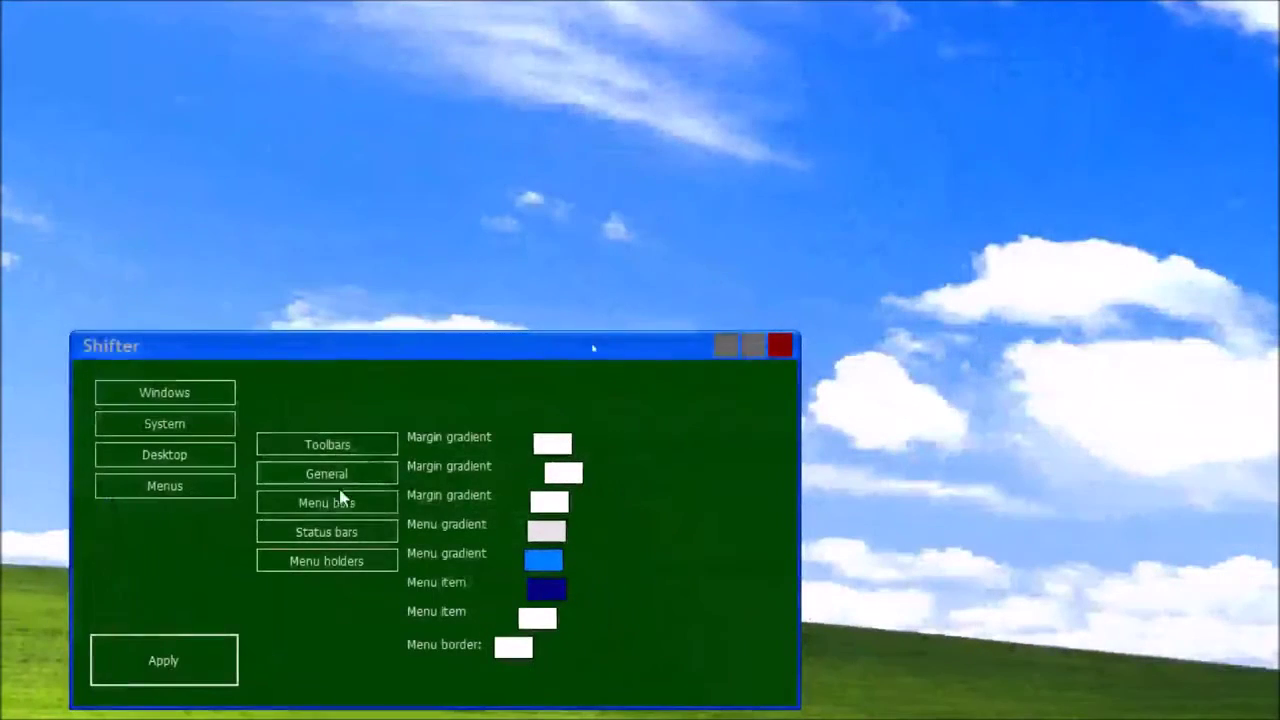
Set the menu text color in the general menu settings to black (0, 0, 0)
left_click(362, 478)
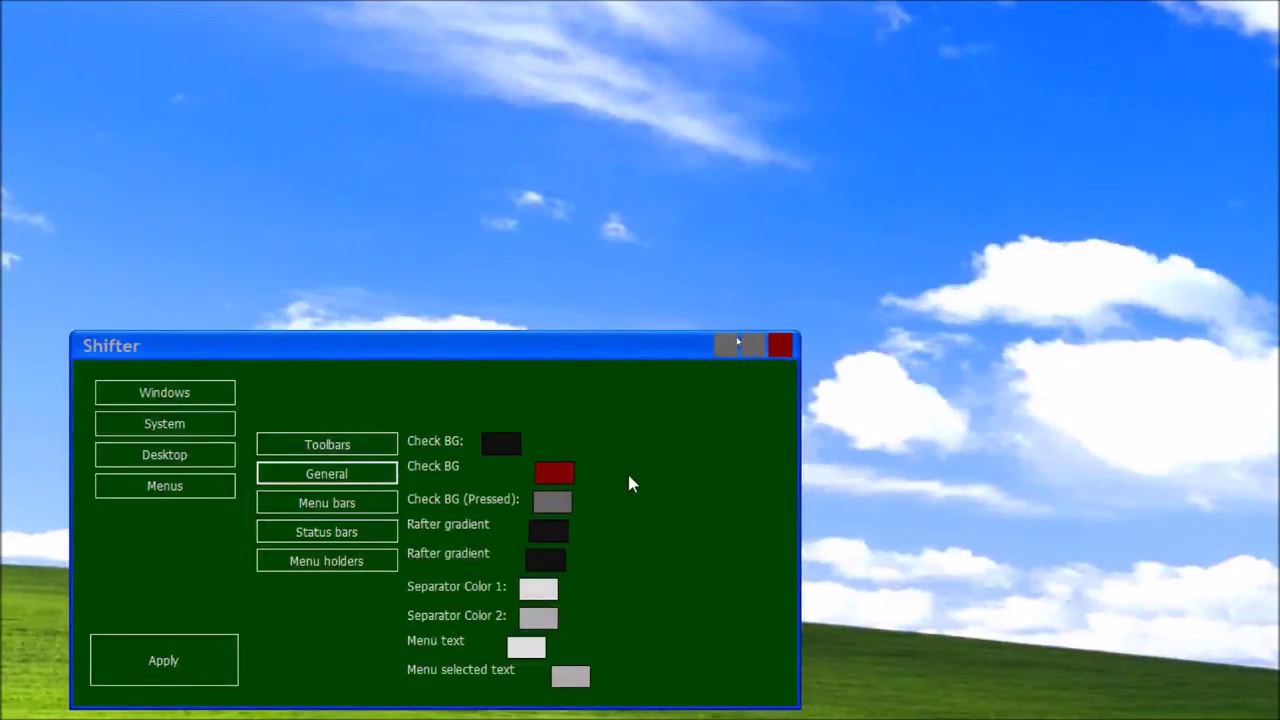
left_click(536, 648)
type("0")
key("Tab")
type("0")
key("Tab")
type("0")
left_click(332, 578)
Set the menu selected text color to white (255, 255, 255)
left_click(604, 532)
type("255")
key("Tab")
type("255")
left_click(331, 578)
Try black (0, 0, 0) as the toolbars' dropdown background and check the applied skin in the start menu
left_click(368, 303)
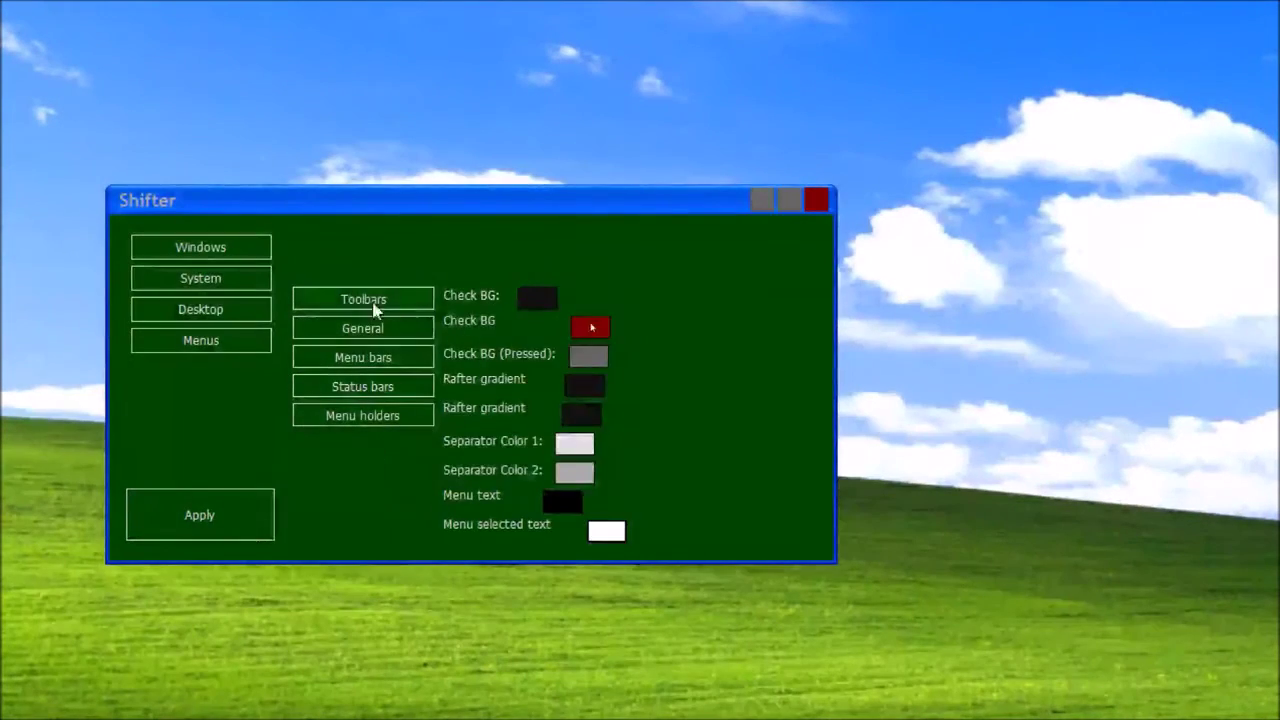
left_click(579, 451)
type("0")
key("Tab")
type("0")
key("Tab")
type("0")
left_click(331, 516)
left_click(198, 465)
left_click(20, 706)
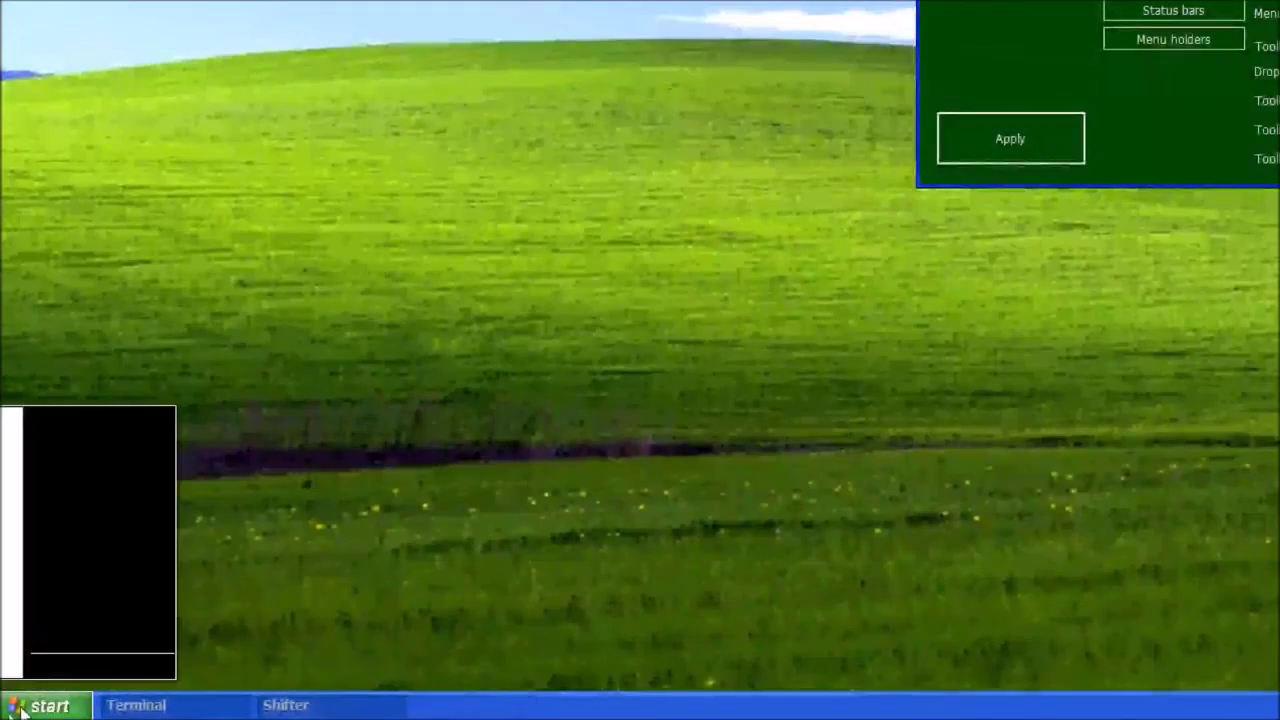
left_click(226, 614)
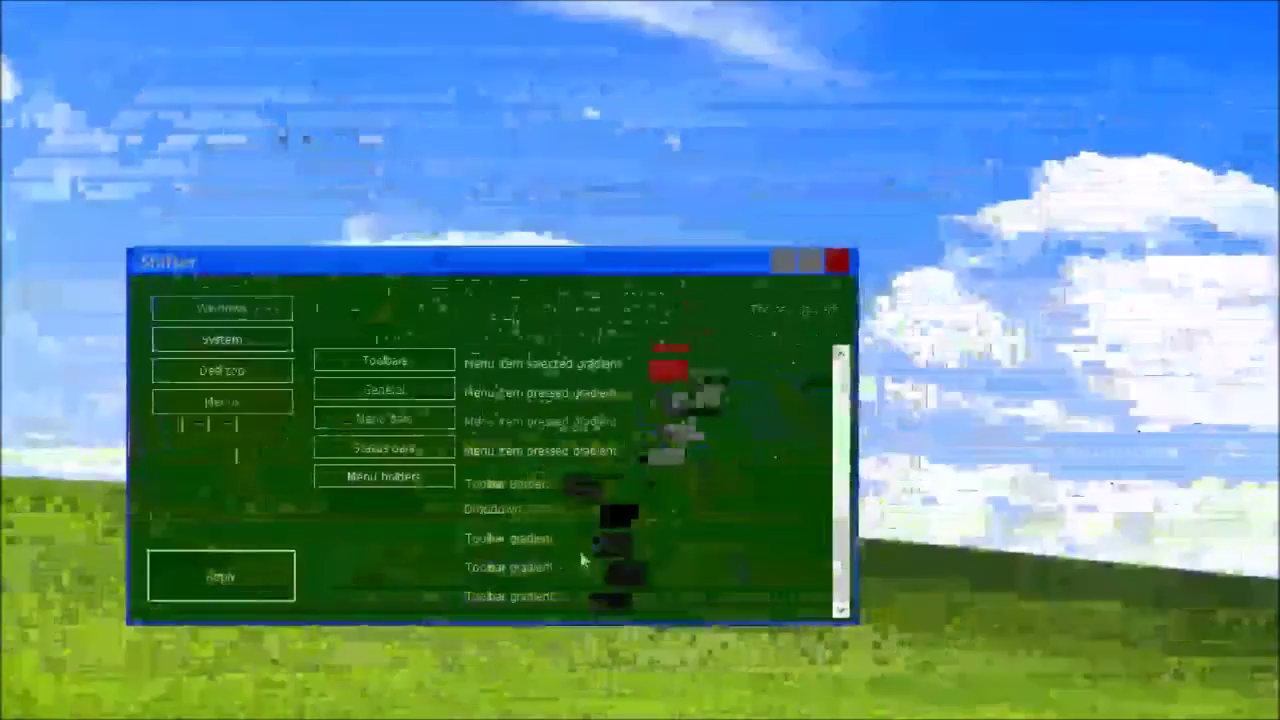
Set the toolbars' dropdown background color to white (255, 255, 255) and apply the skin
left_click(615, 508)
type("255")
key("Tab")
type("255")
key("Tab")
type("255")
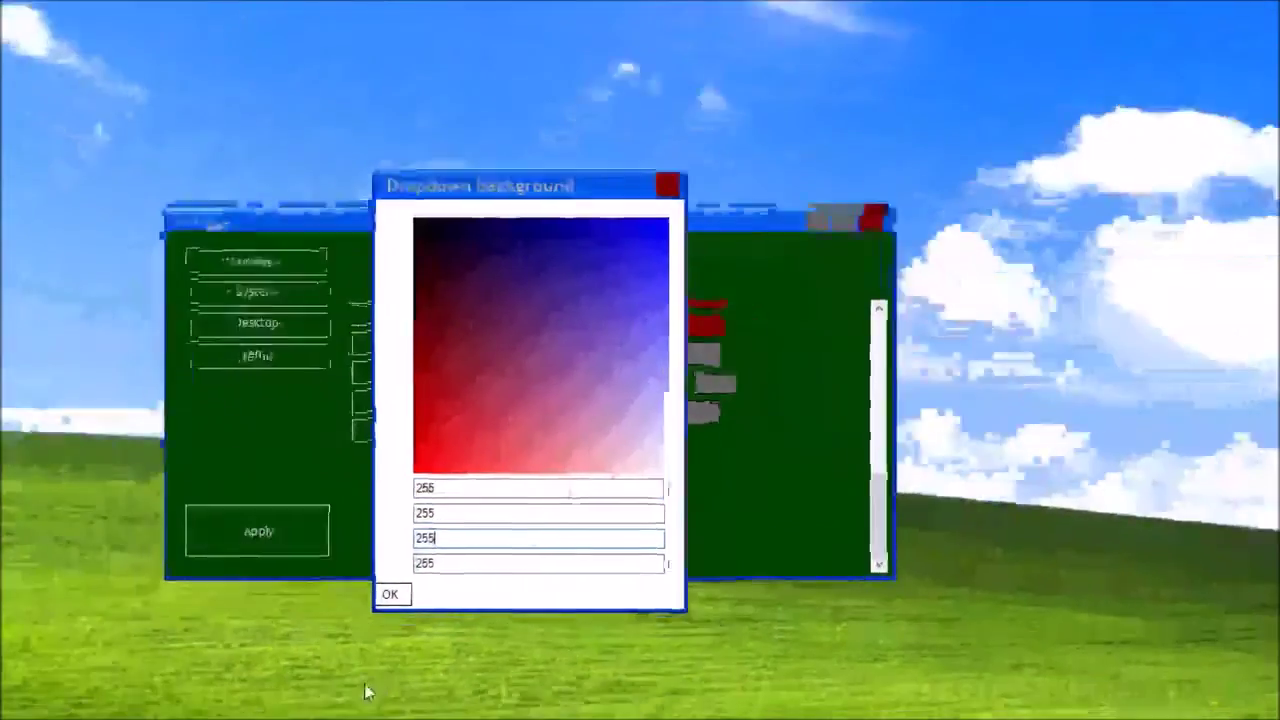
left_click(355, 640)
left_click(221, 576)
Launch ArtPad from the start menu to examine the skinned menu and windows, and return to the Shifter
left_click(45, 706)
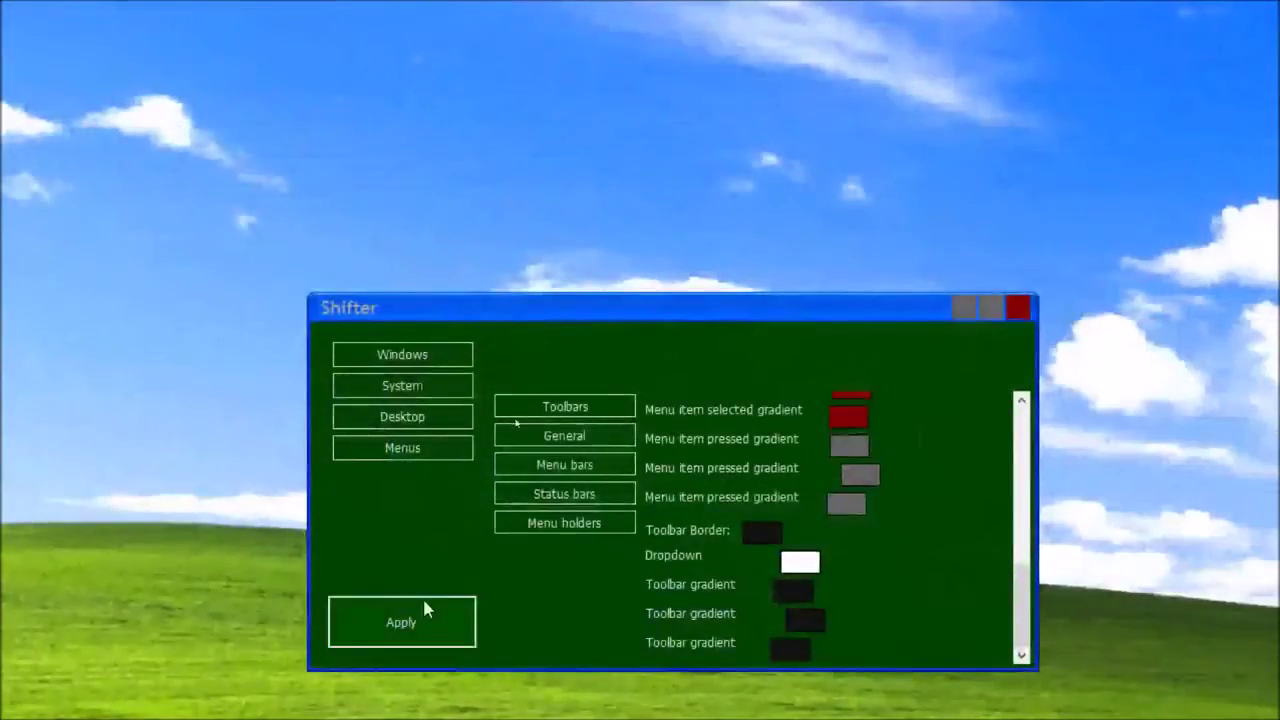
left_click(45, 705)
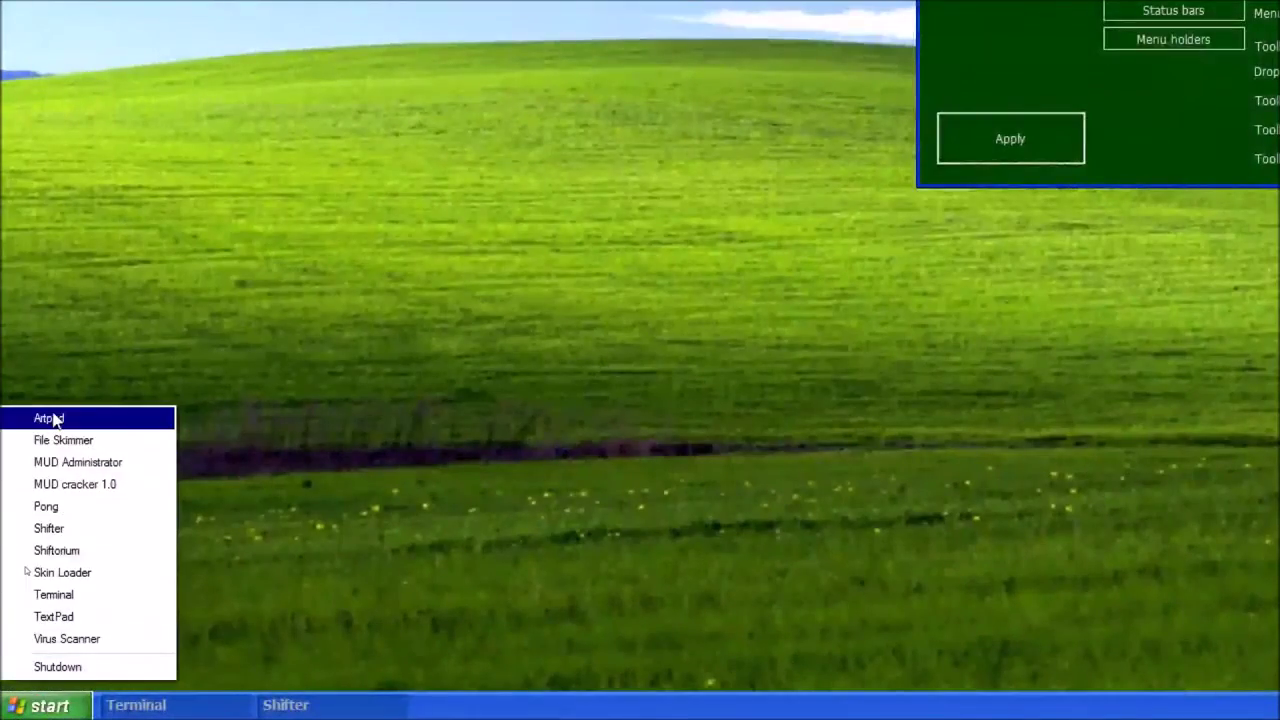
left_click(57, 421)
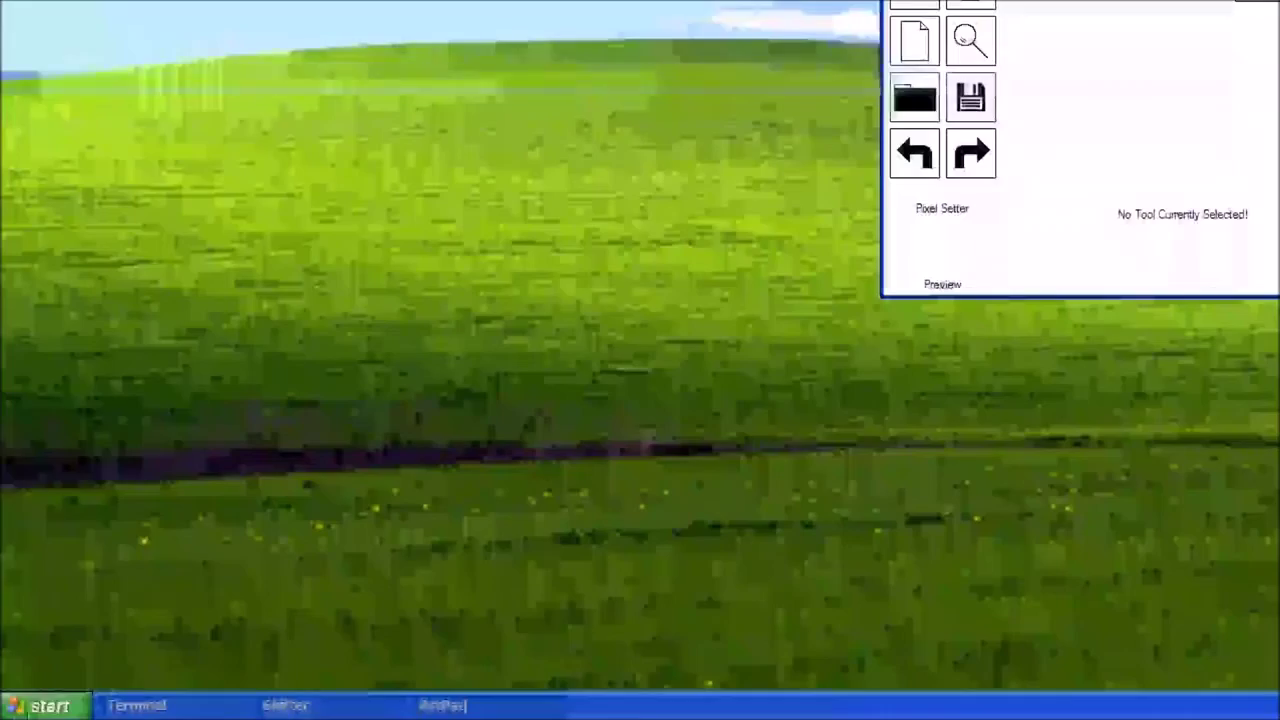
left_click(40, 703)
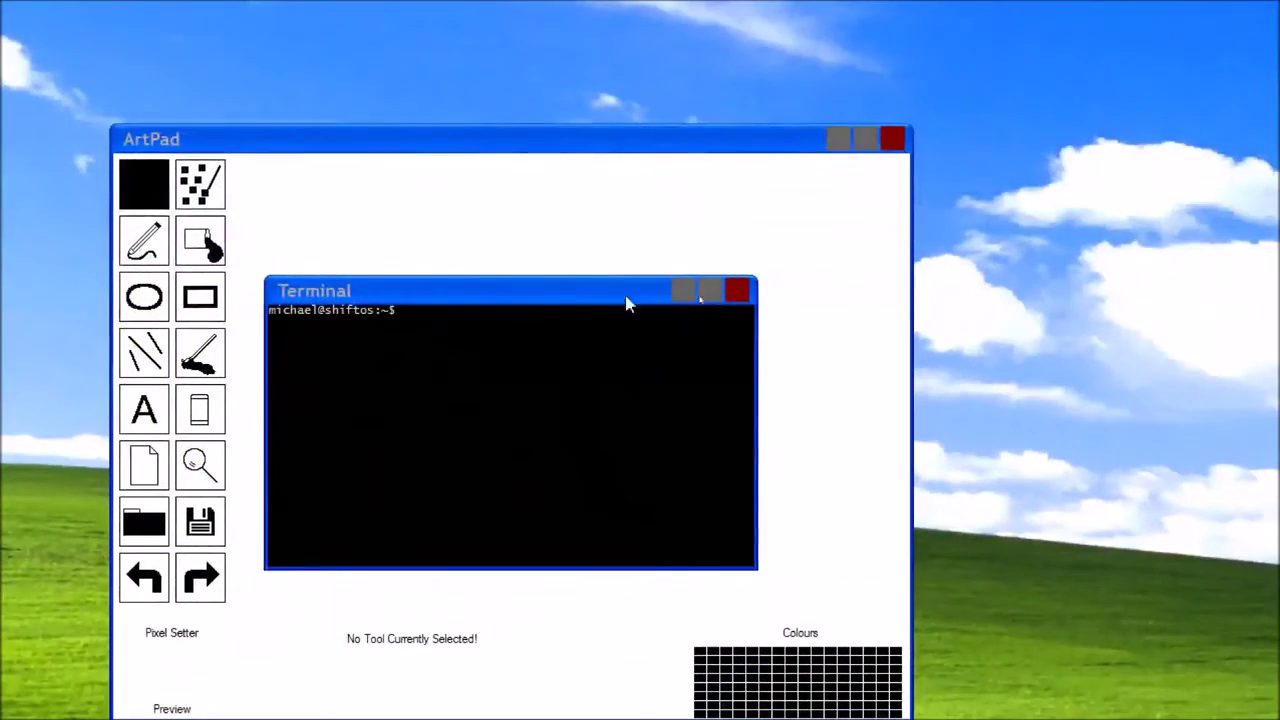
left_click(746, 343)
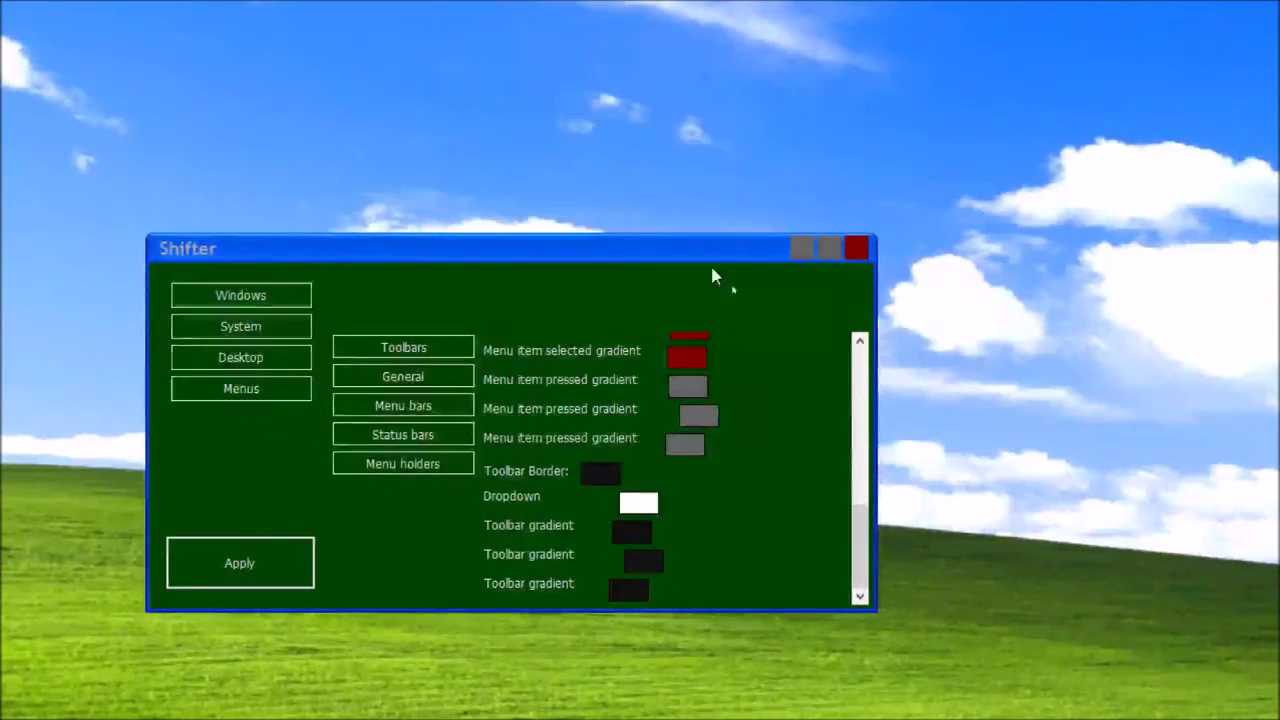
Assign Close.png from the shared Windows XP folder as the close button image in the title button settings and apply the skin
left_click(276, 299)
left_click(412, 407)
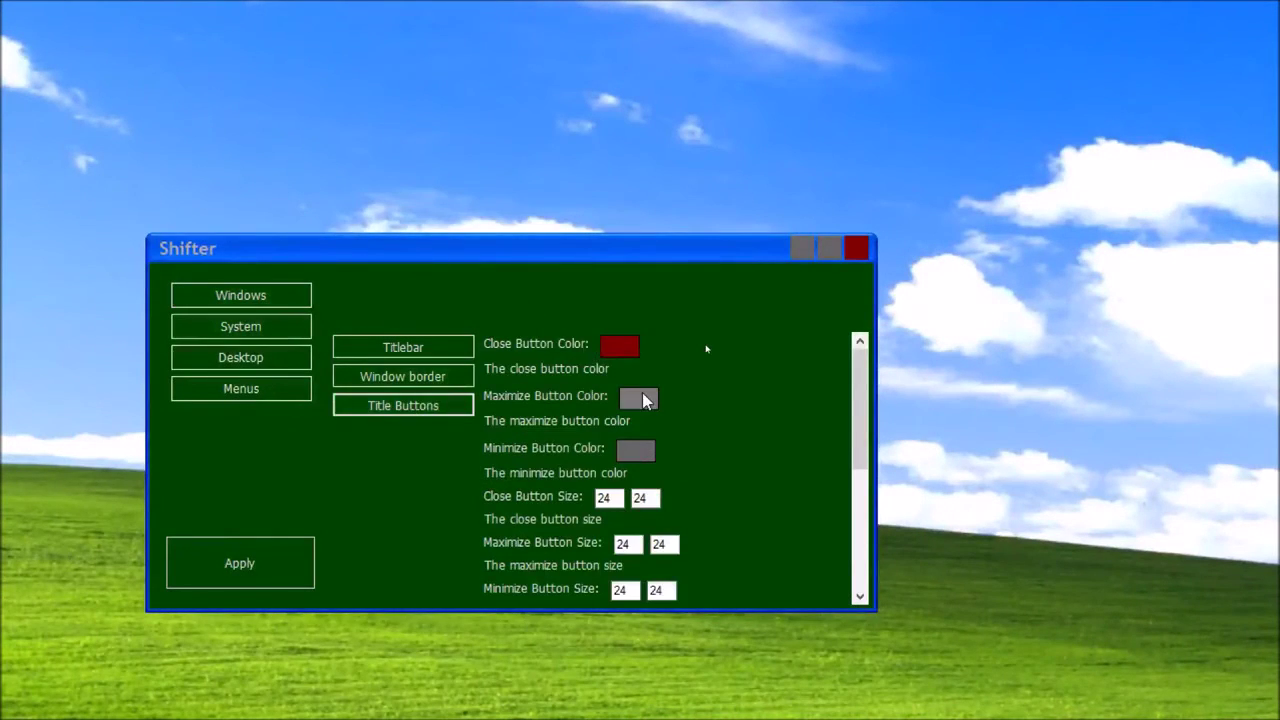
scroll(645, 401, "down", 3)
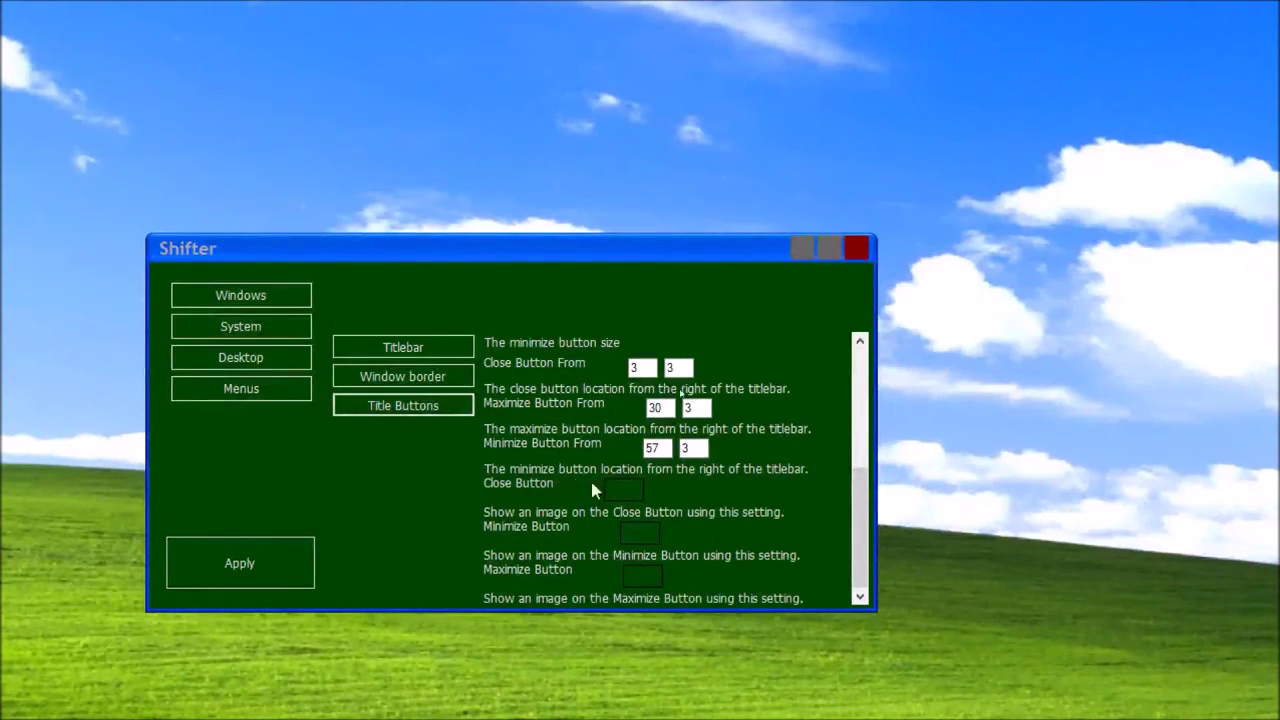
left_click(625, 490)
left_click(630, 500)
double_click(245, 302)
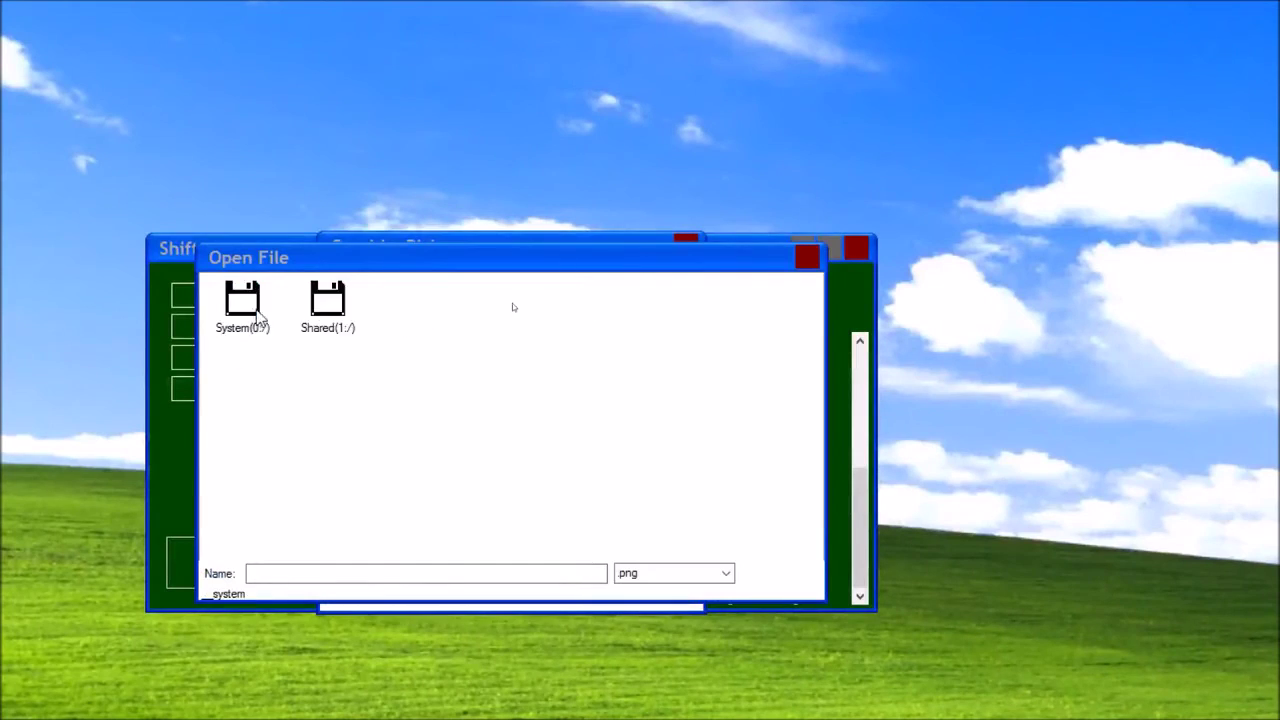
double_click(318, 305)
double_click(410, 300)
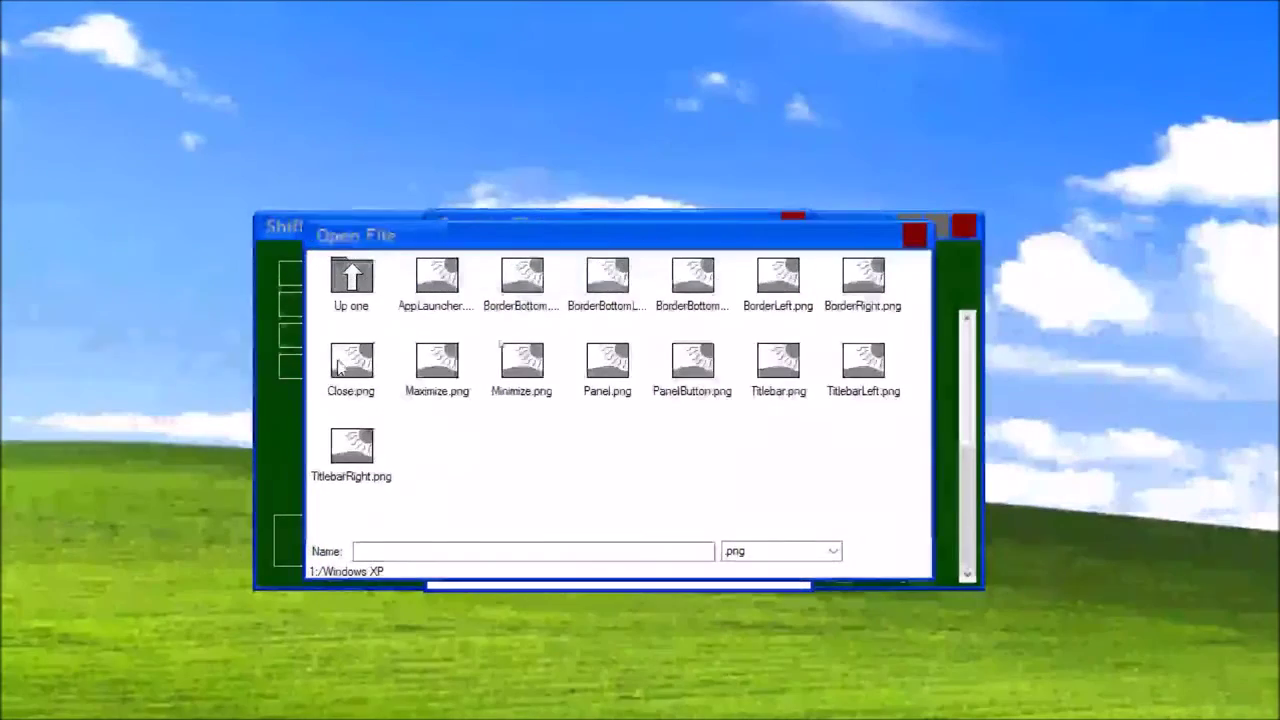
double_click(244, 385)
left_click(712, 555)
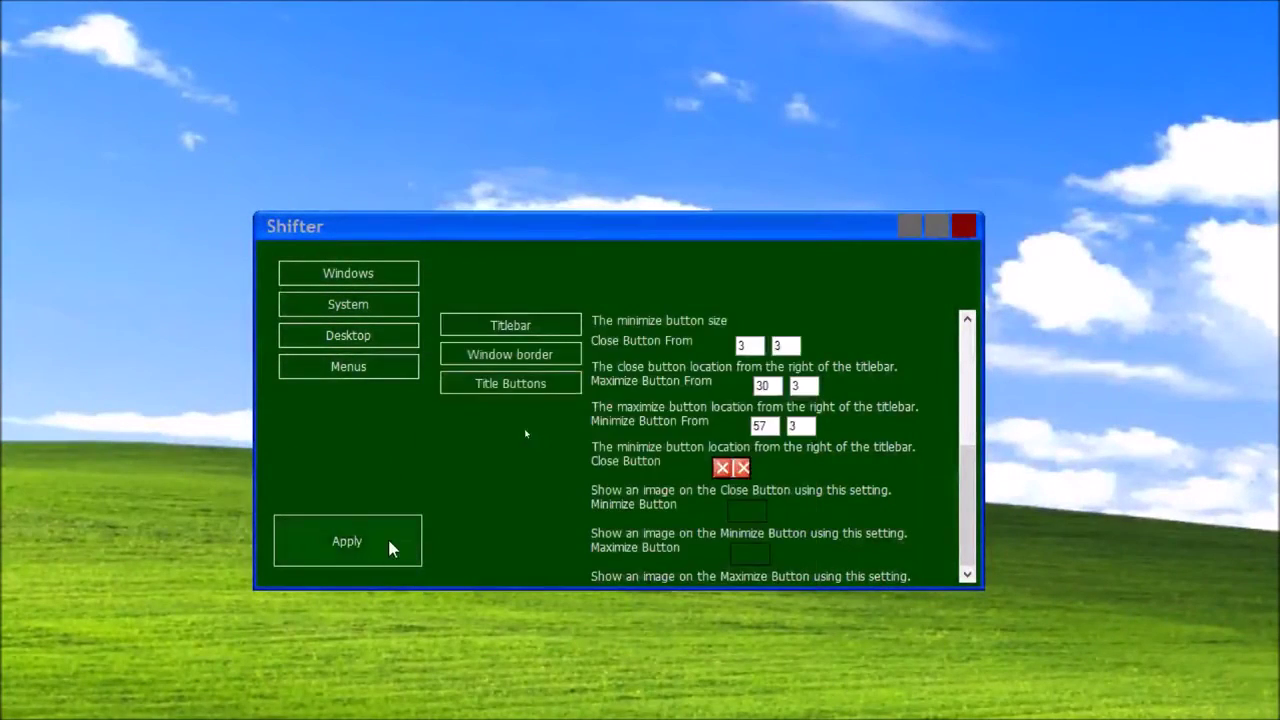
left_click(388, 538)
Try a close button size of 20 by 20 and apply the skin
scroll(690, 455, "up", 1)
scroll(624, 464, "up", 2)
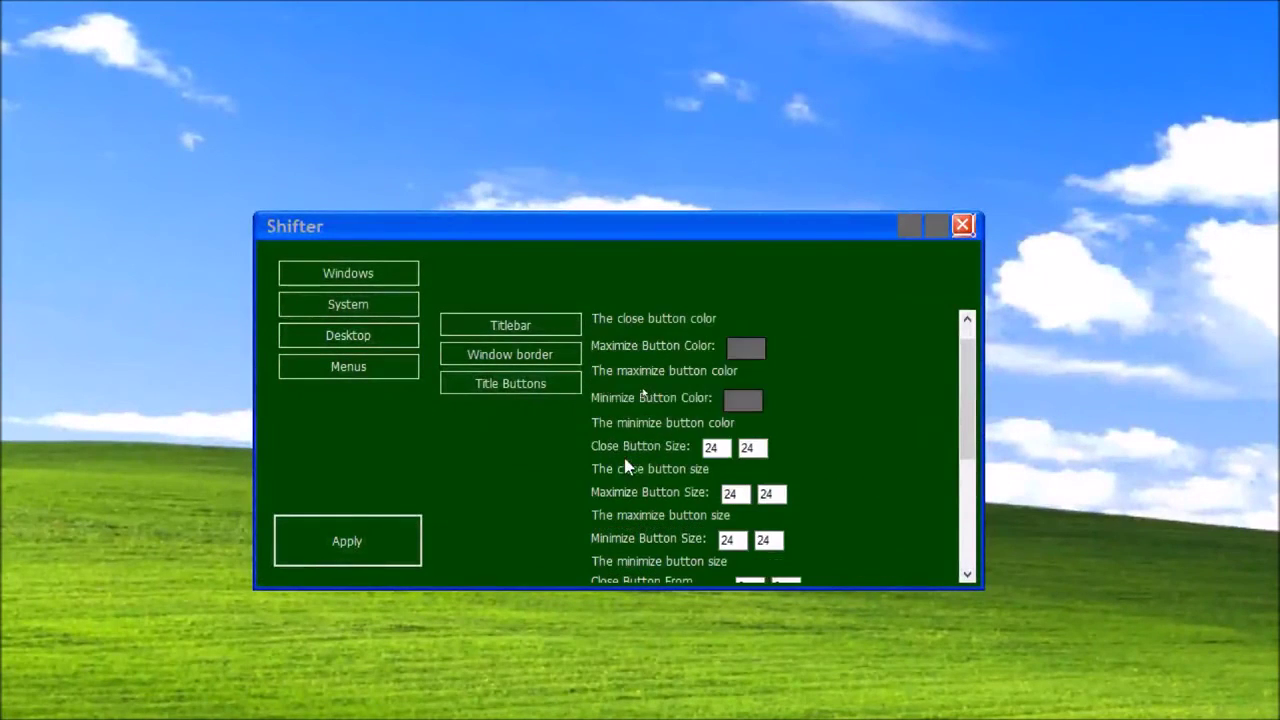
left_click_drag(704, 448, 858, 436)
type("20")
key("Tab")
type("20")
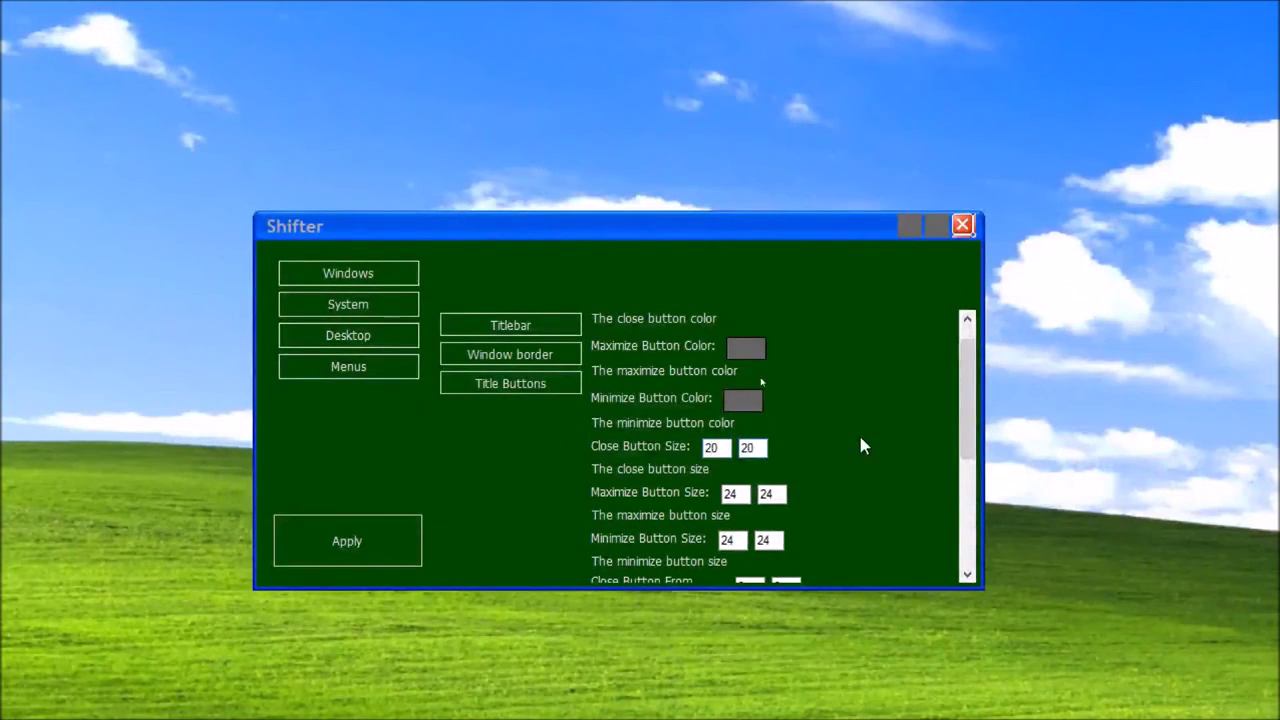
left_click(366, 540)
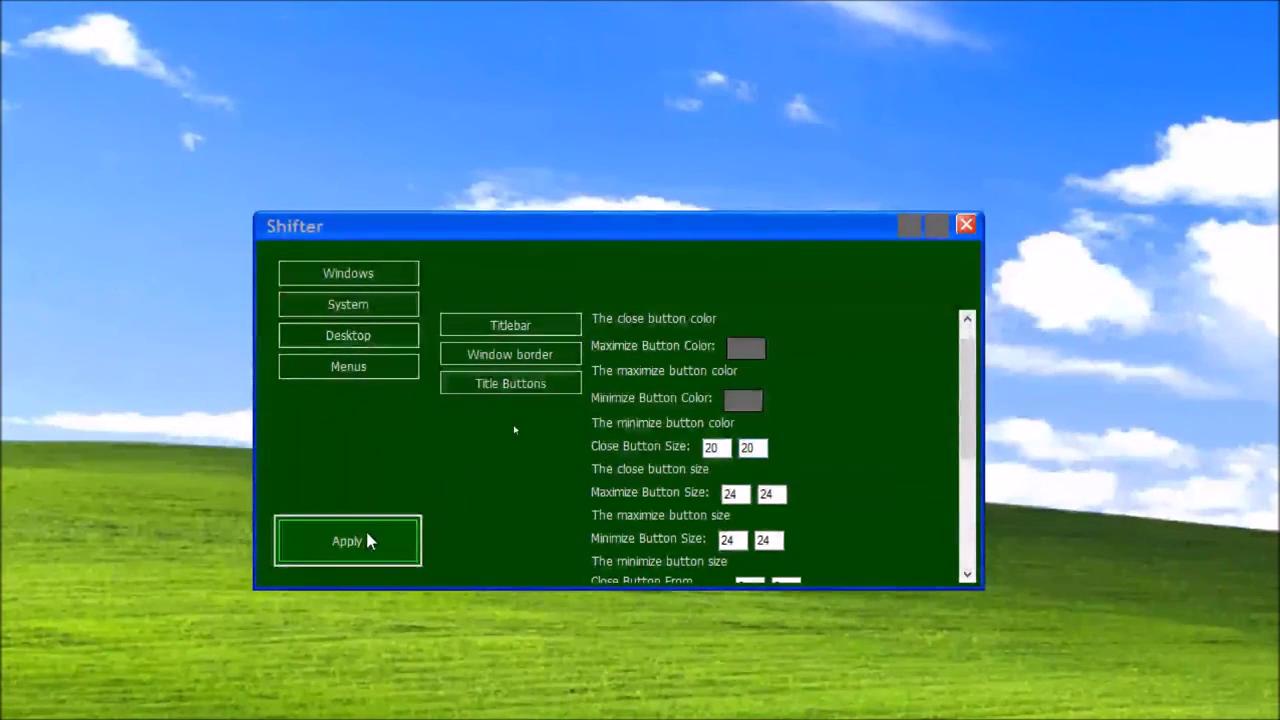
Set the close button size to 22 by 22 and apply the skin
left_click(716, 448)
type("22")
key("Tab")
type("22")
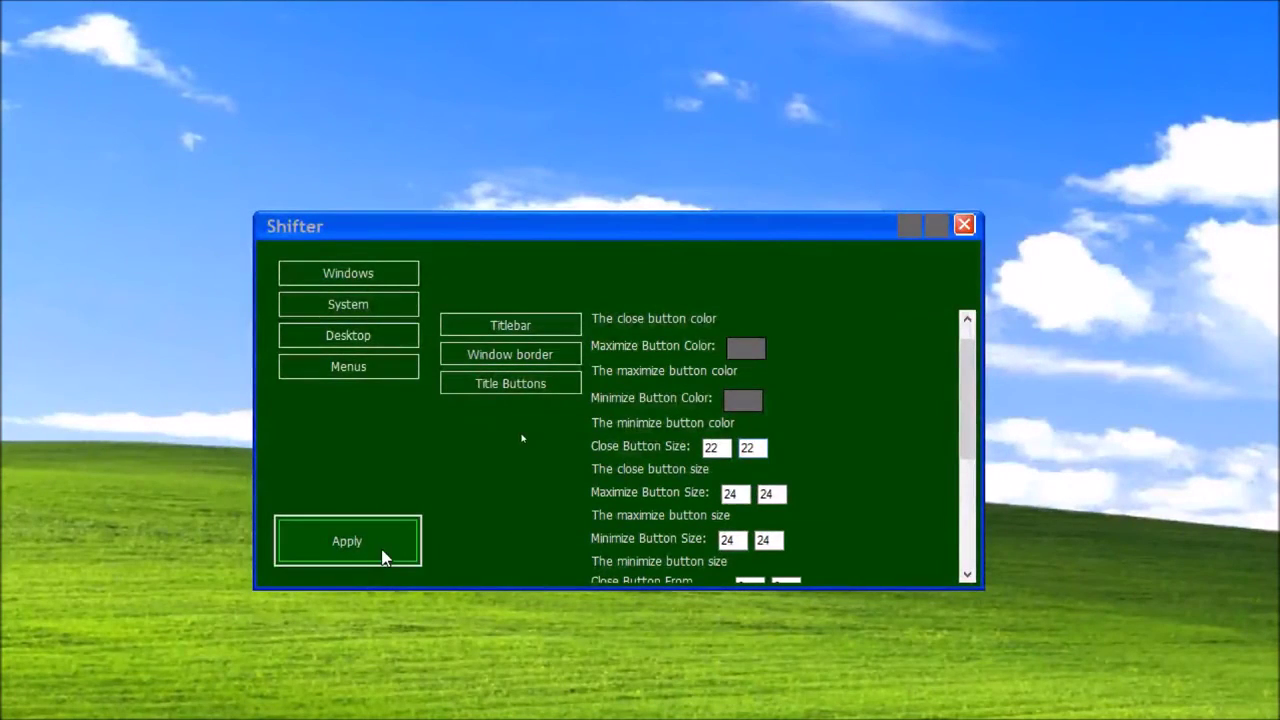
left_click(383, 555)
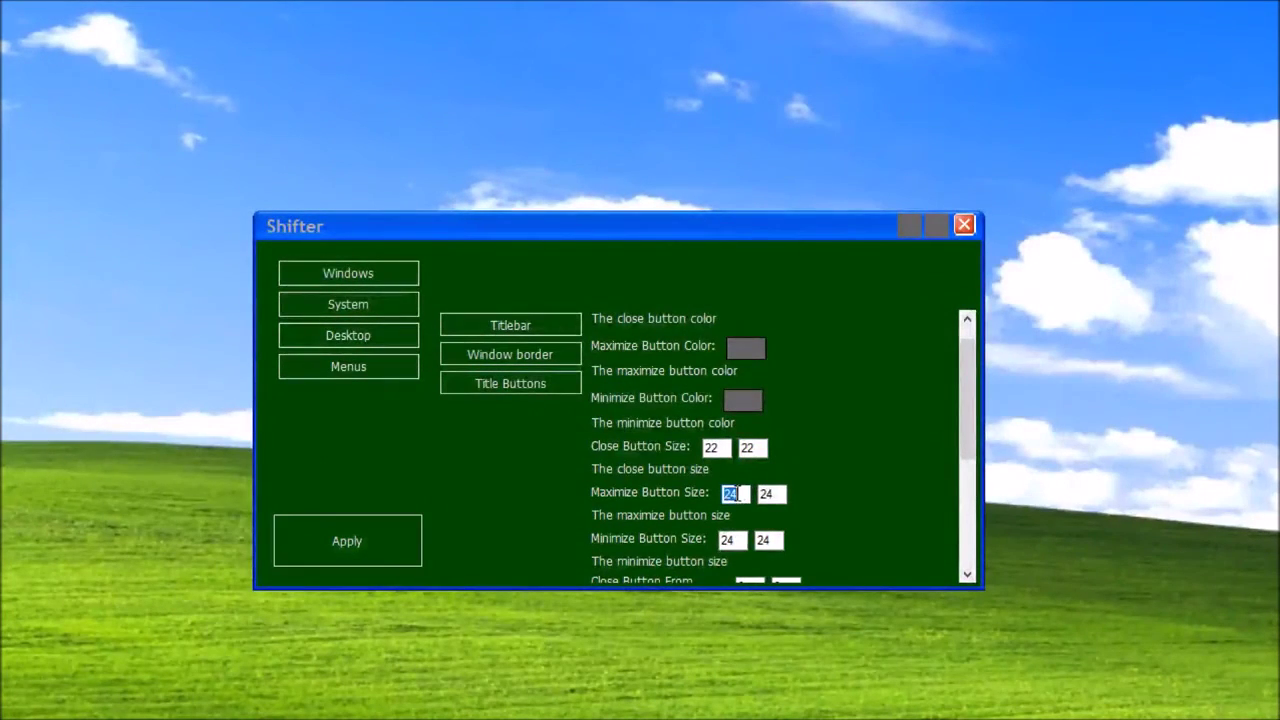
Assign Minimize.png from the shared Windows XP folder as the minimize button image
scroll(697, 517, "down", 3)
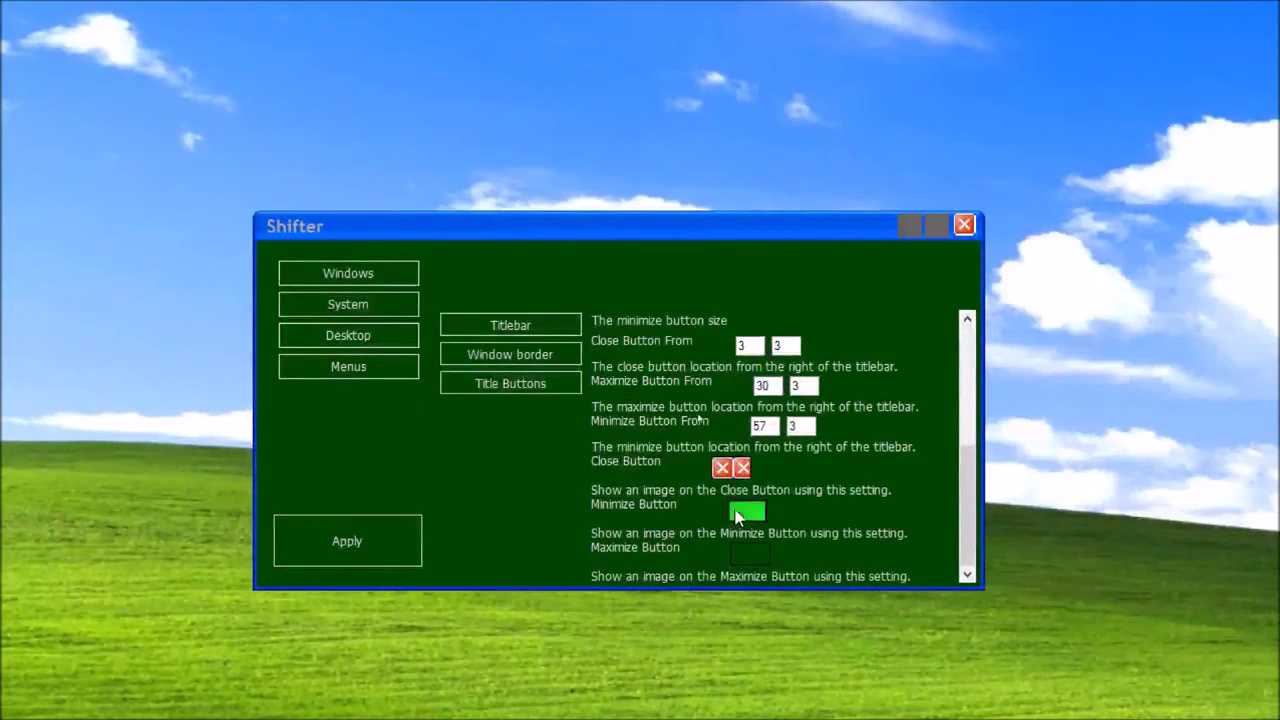
left_click(737, 516)
double_click(349, 277)
double_click(520, 277)
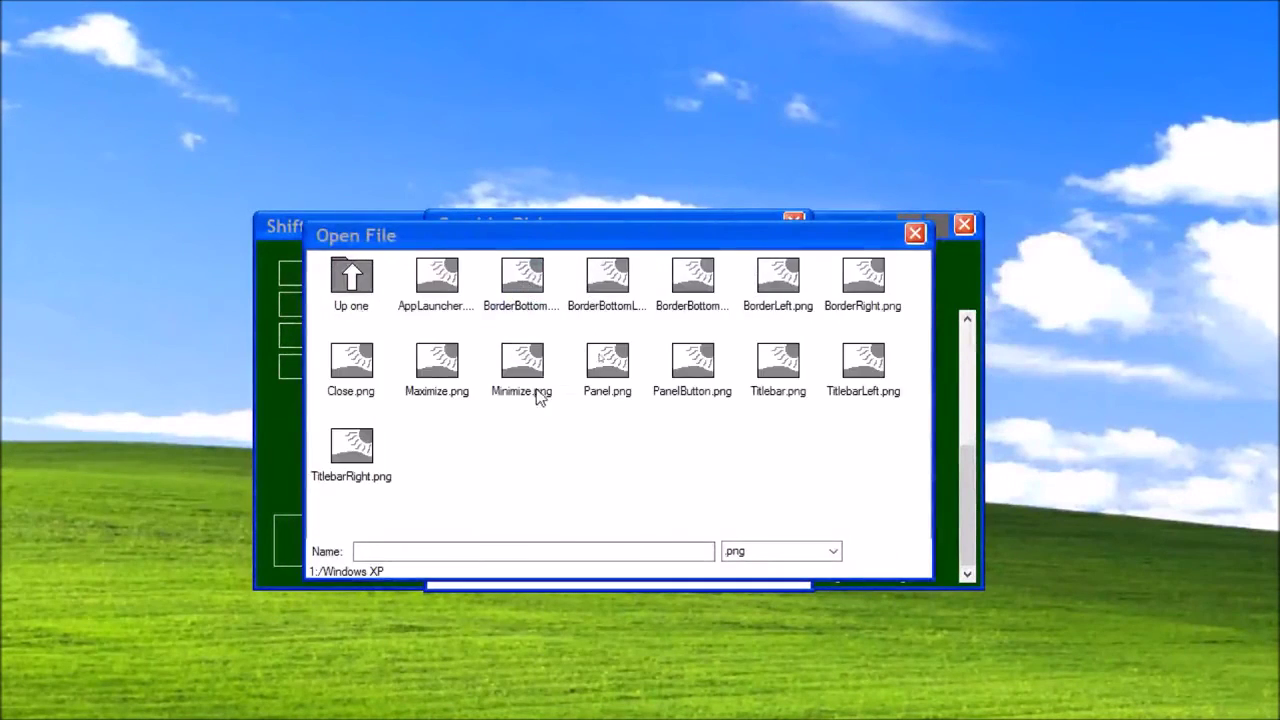
double_click(538, 397)
left_click(700, 553)
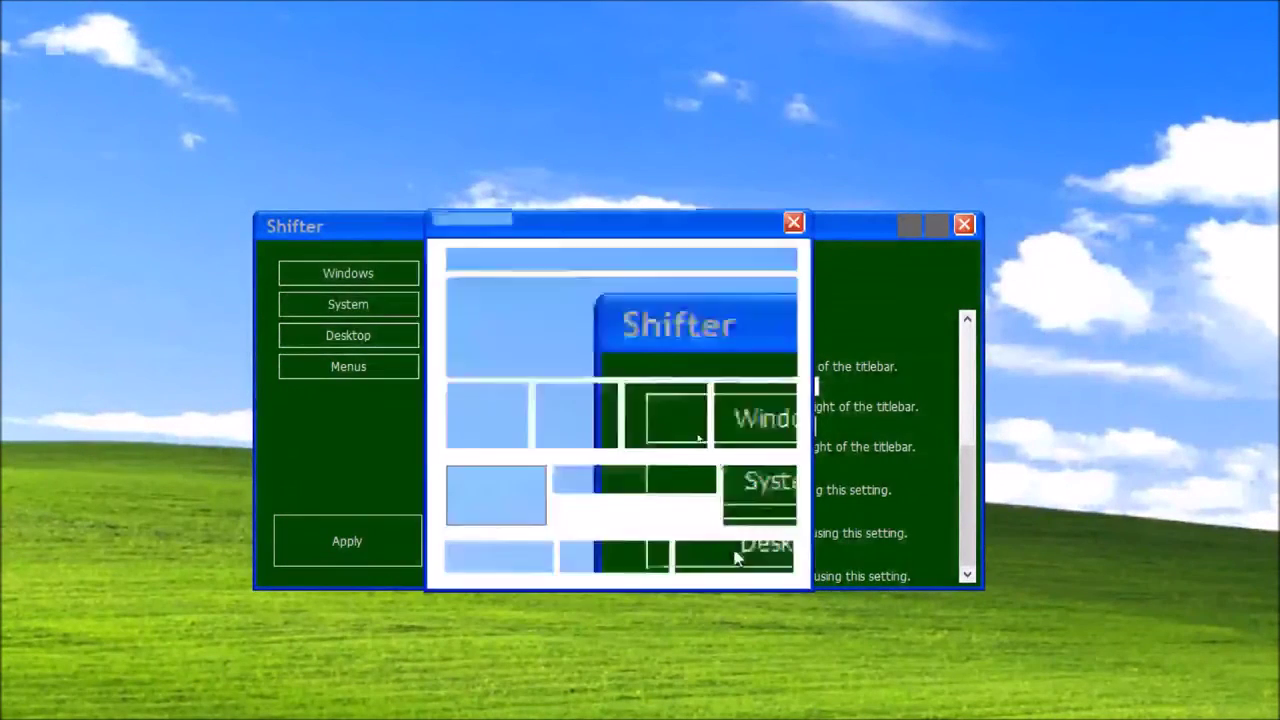
Assign Maximize.png from the shared Windows XP folder as the maximize button image and apply the skin
double_click(349, 277)
double_click(434, 277)
double_click(506, 271)
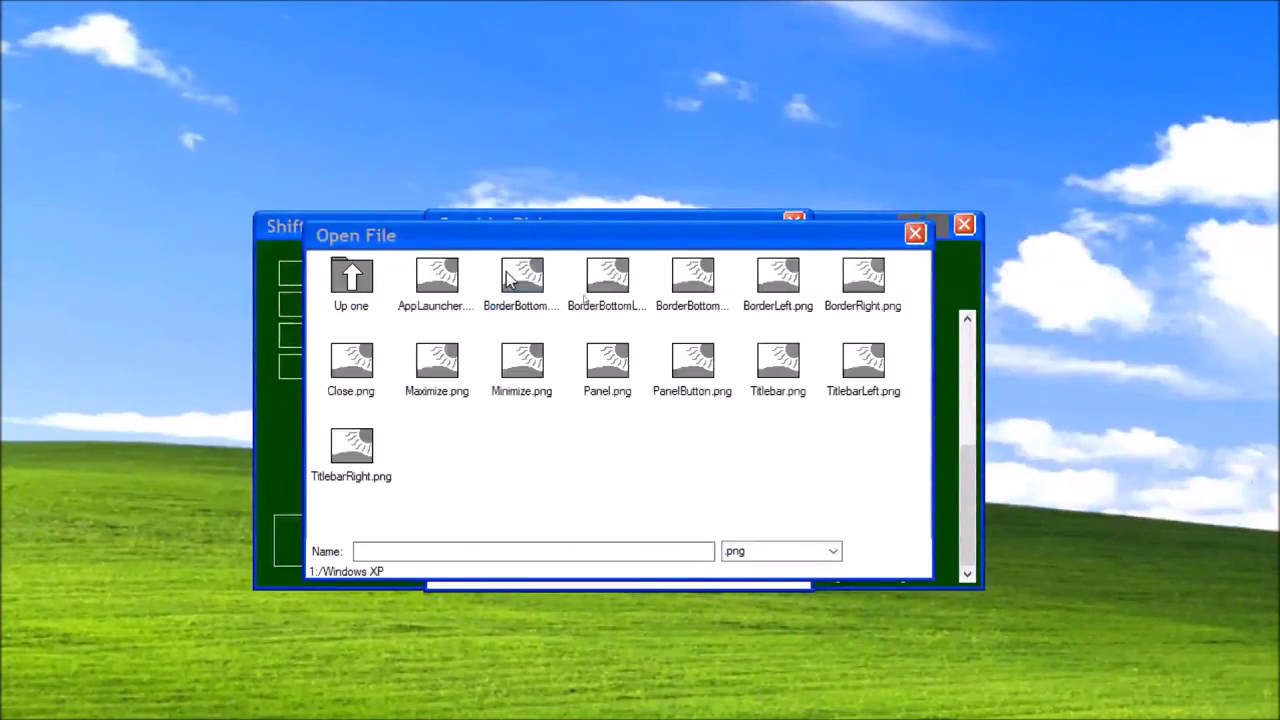
double_click(418, 396)
left_click(694, 566)
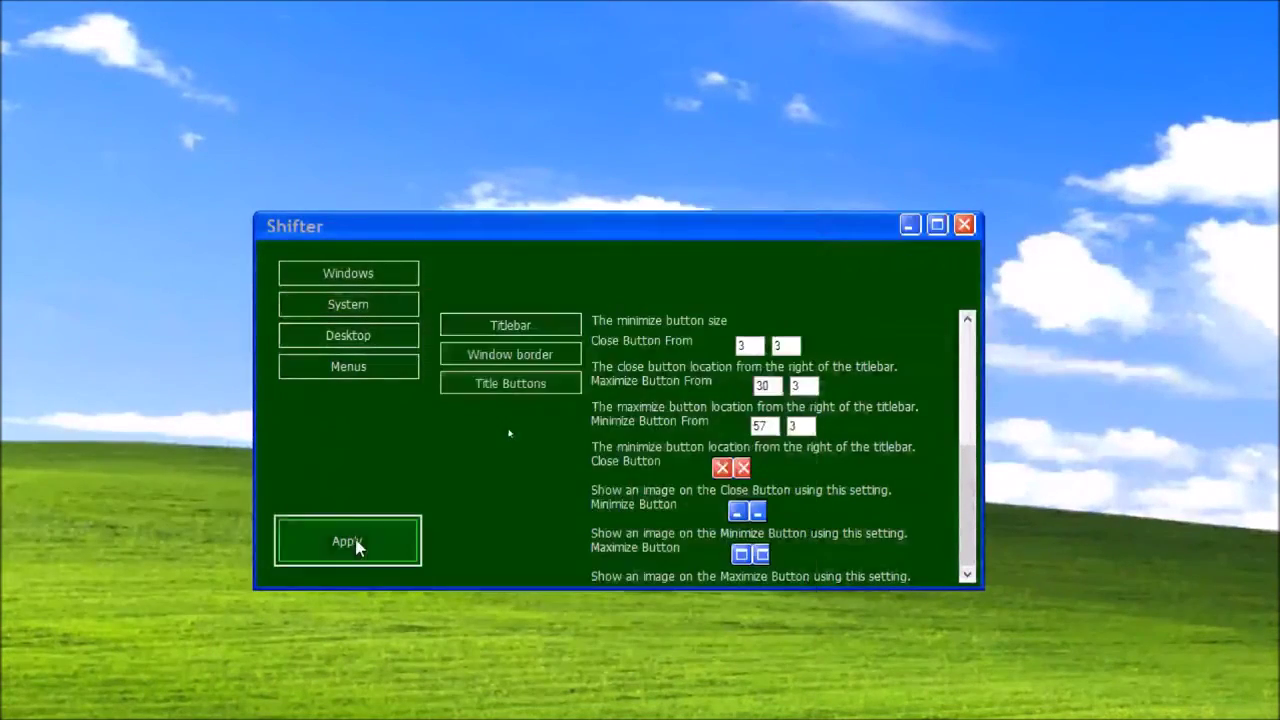
left_click(360, 543)
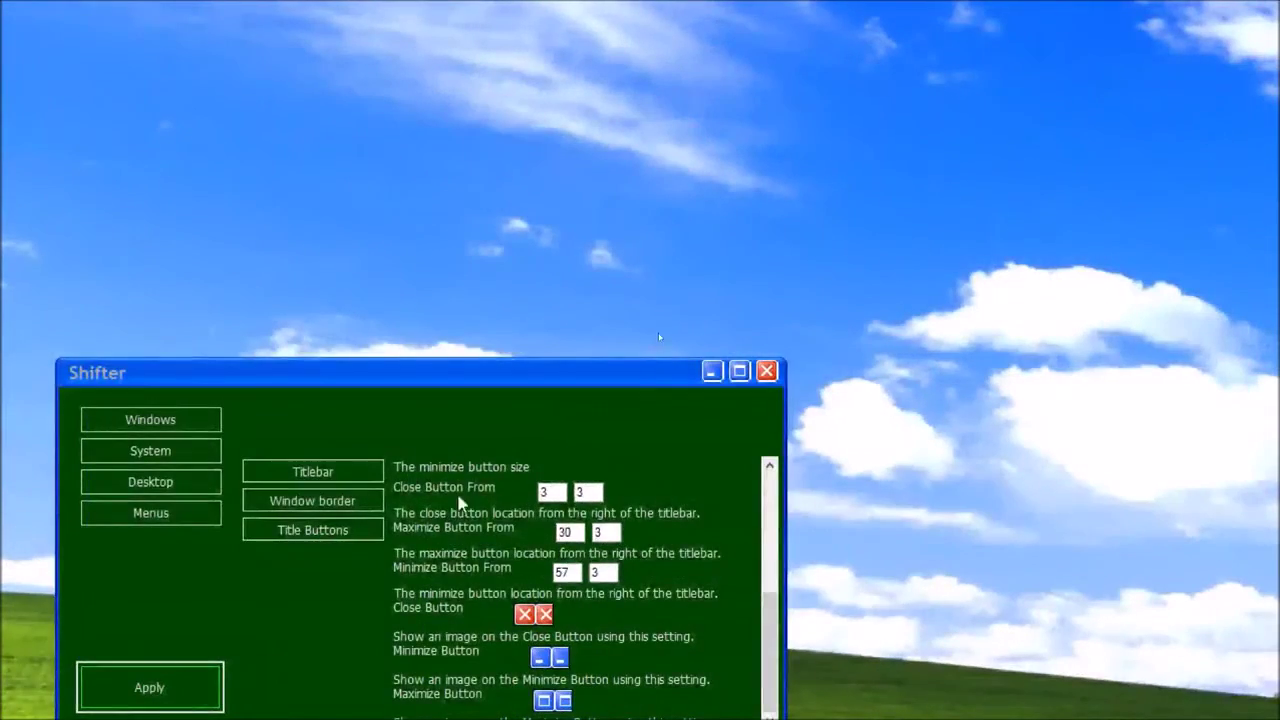
Set the close button's location from the titlebar's right side to 2 and 4, and apply the skin
double_click(555, 490)
type("2")
key("Tab")
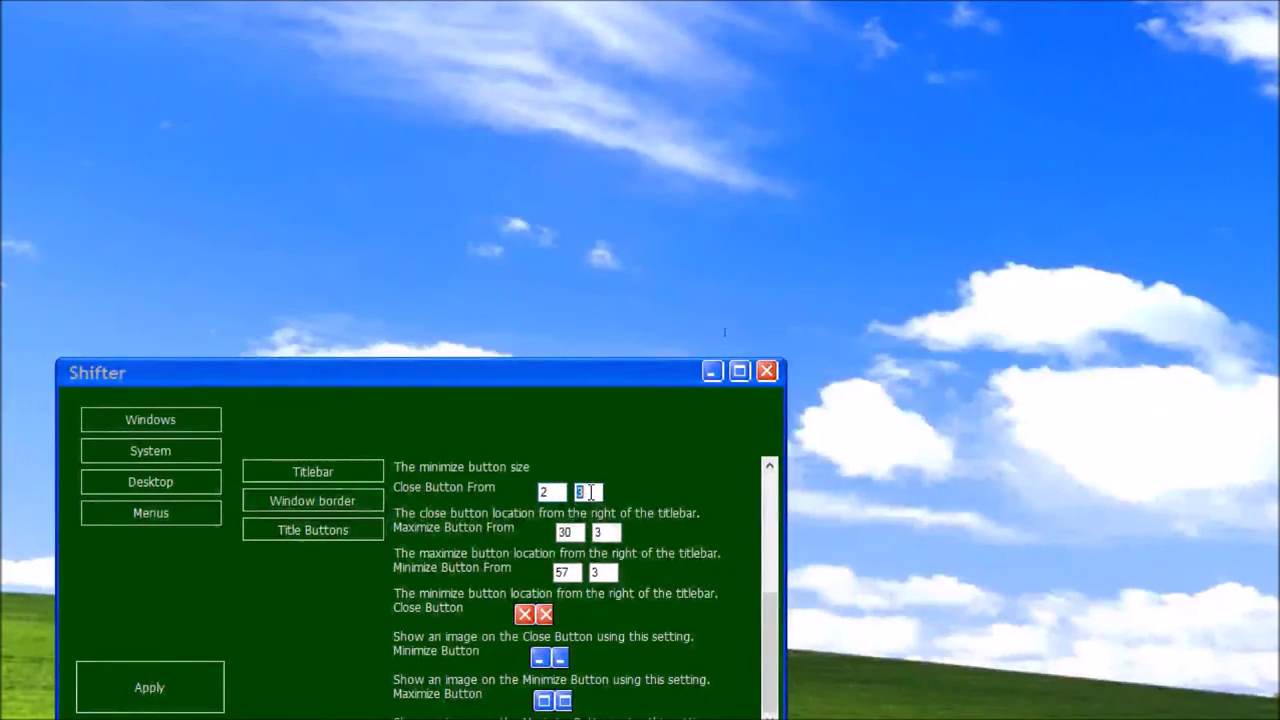
type("4")
left_click(140, 690)
Change the close button's second location value to 5, set the maximize button's location to 24 and 5, and apply the skin
double_click(607, 475)
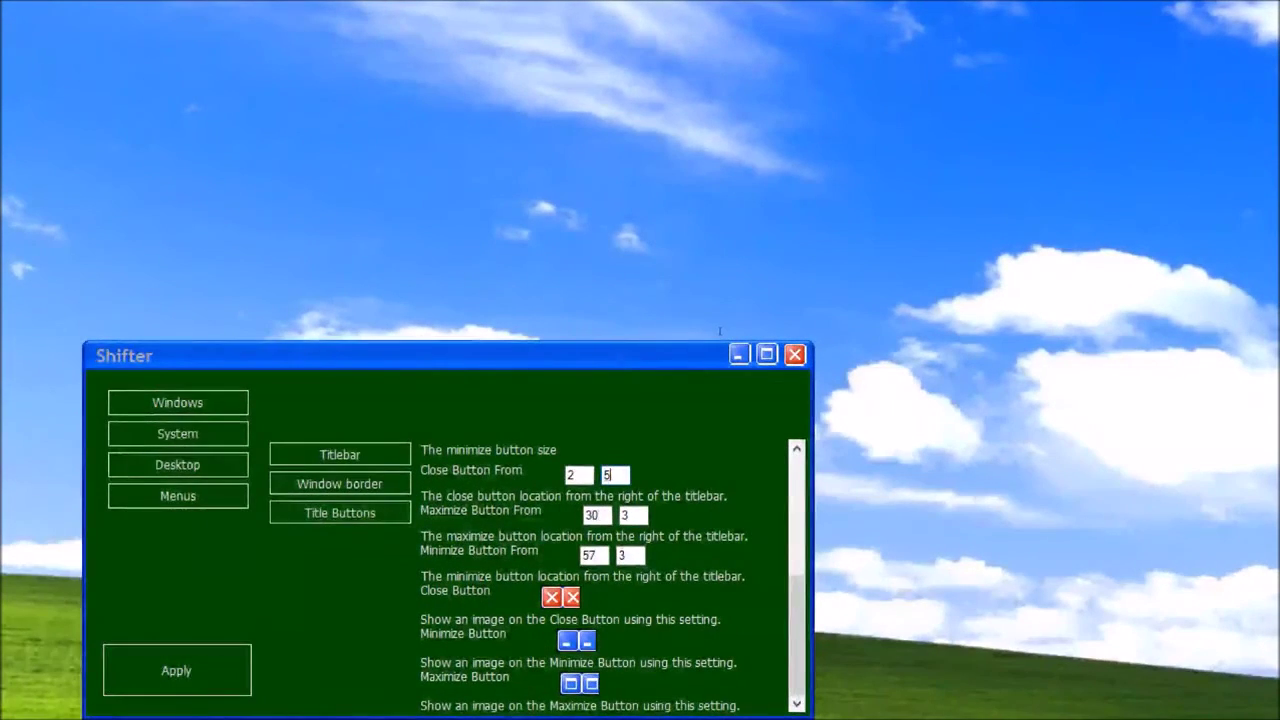
type("5")
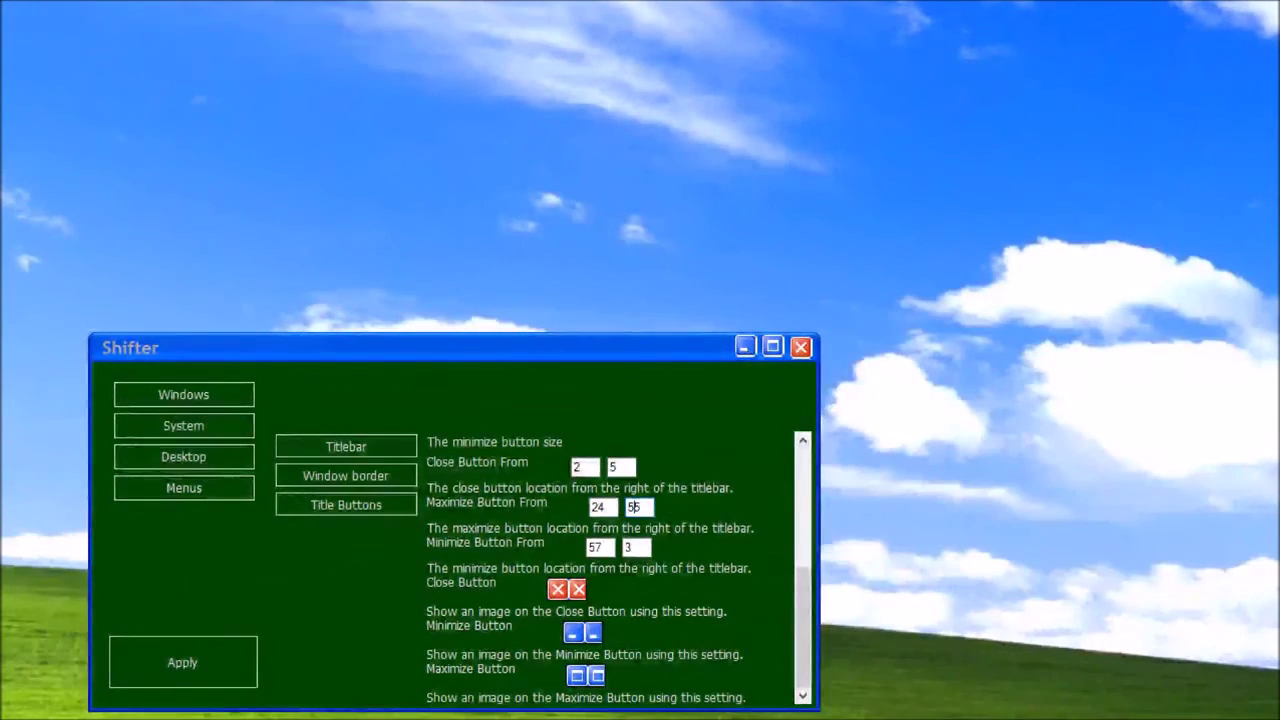
key("BackSpace")
type("5")
left_click(140, 675)
Set the minimize button's location from the titlebar's right side to 48 and 5, and apply the skin
double_click(617, 521)
type("48")
key("Tab")
type("5")
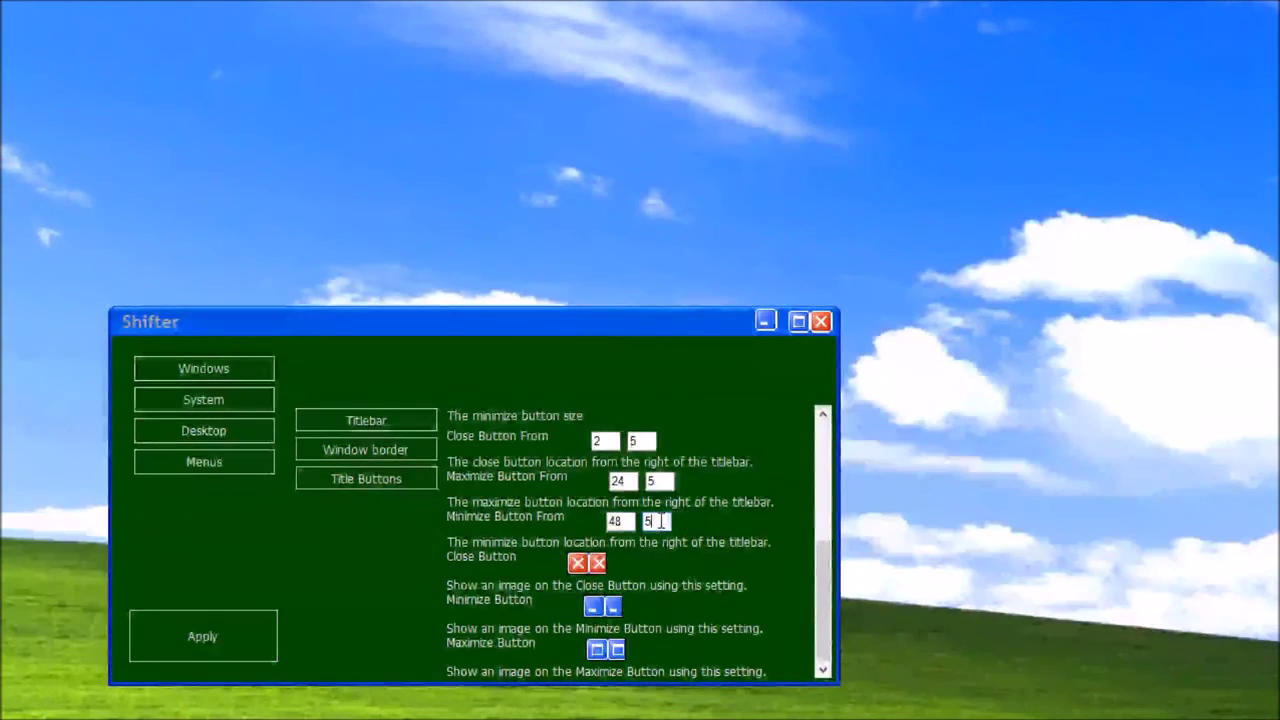
left_click(252, 645)
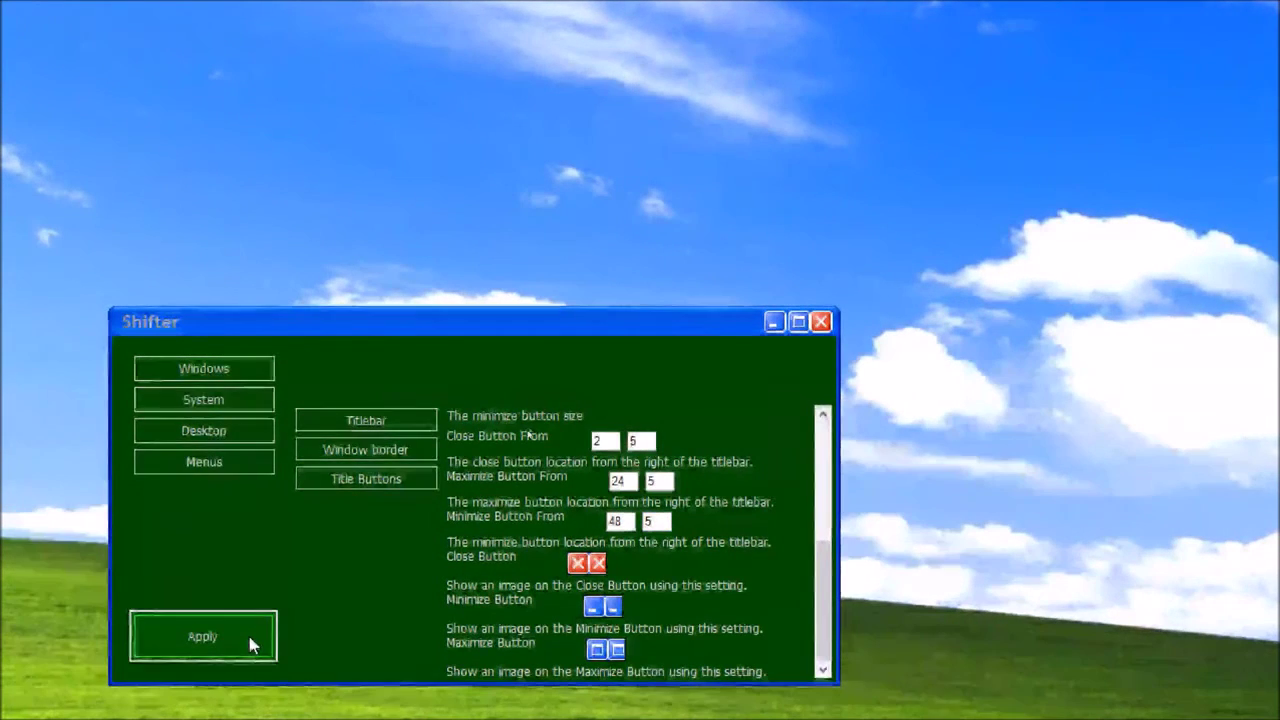
Set the first location value to 28 for the maximize button and 50 for the minimize button
double_click(617, 481)
type("28")
double_click(617, 521)
type("50")
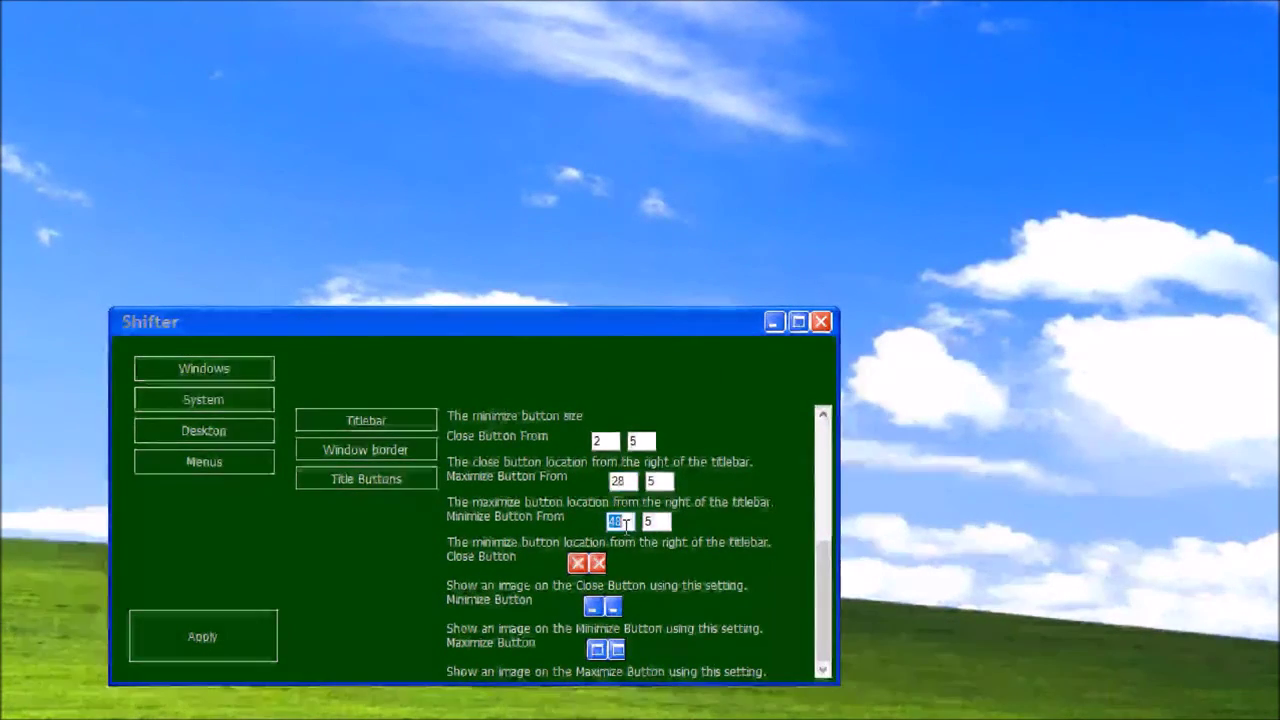